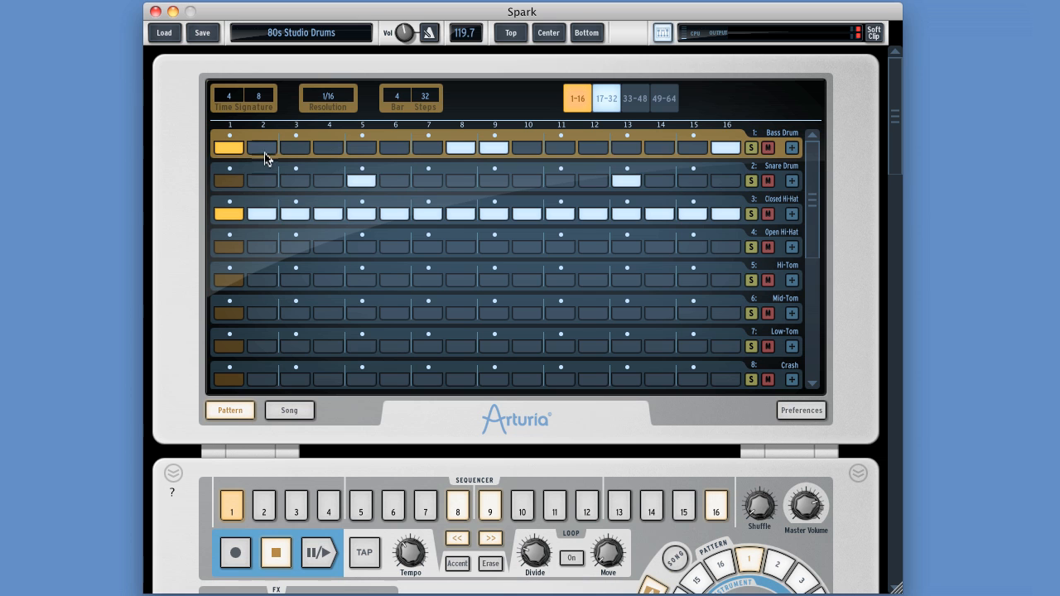
# Step: Try out Hi-Tom hits on steps 5, 7, 9 and 12 of the pattern and clear them all again
pyautogui.moveTo(810, 172); pyautogui.dragTo(812, 199)
pyautogui.click(427, 278)
pyautogui.click(495, 280)
pyautogui.click(594, 280)
pyautogui.click(361, 279)
pyautogui.click(427, 280)
pyautogui.click(362, 280)
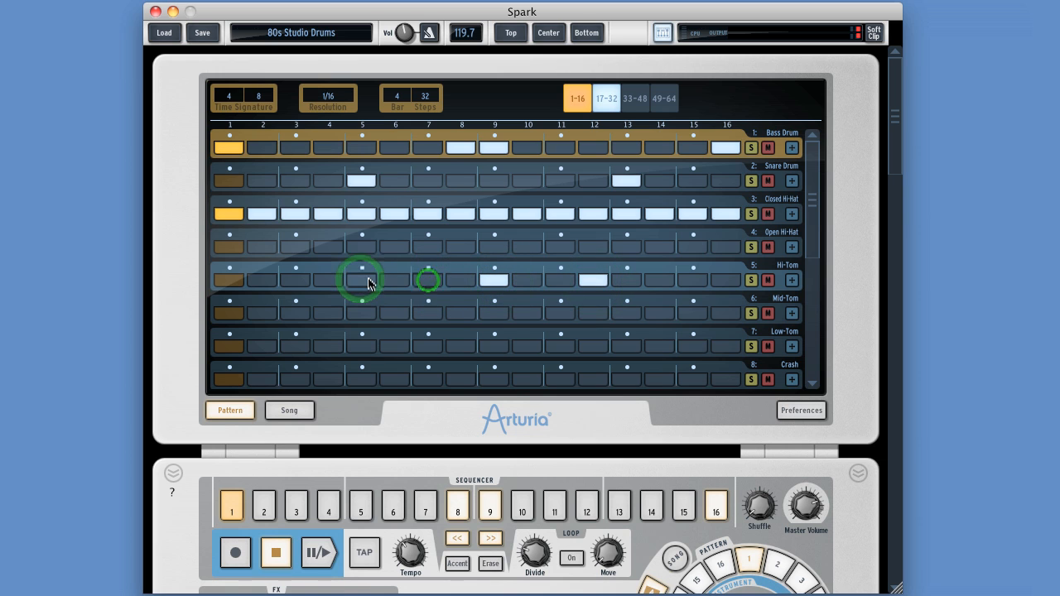
pyautogui.click(488, 280)
pyautogui.click(589, 281)
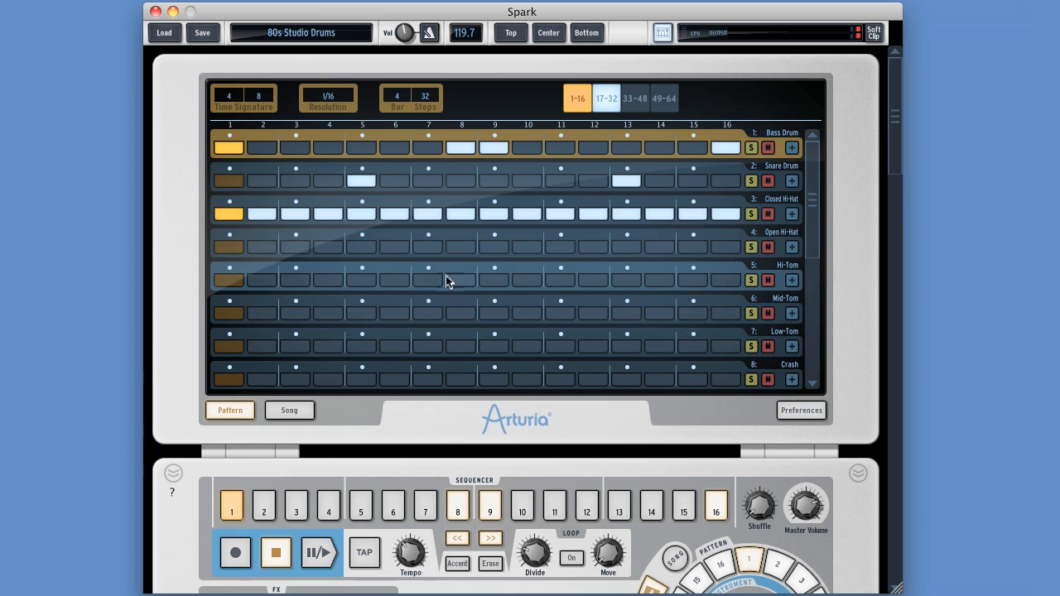
# Step: Add Hi-Tom hits on steps 10 and 13 of the pattern and clear both again
pyautogui.click(526, 281)
pyautogui.click(626, 281)
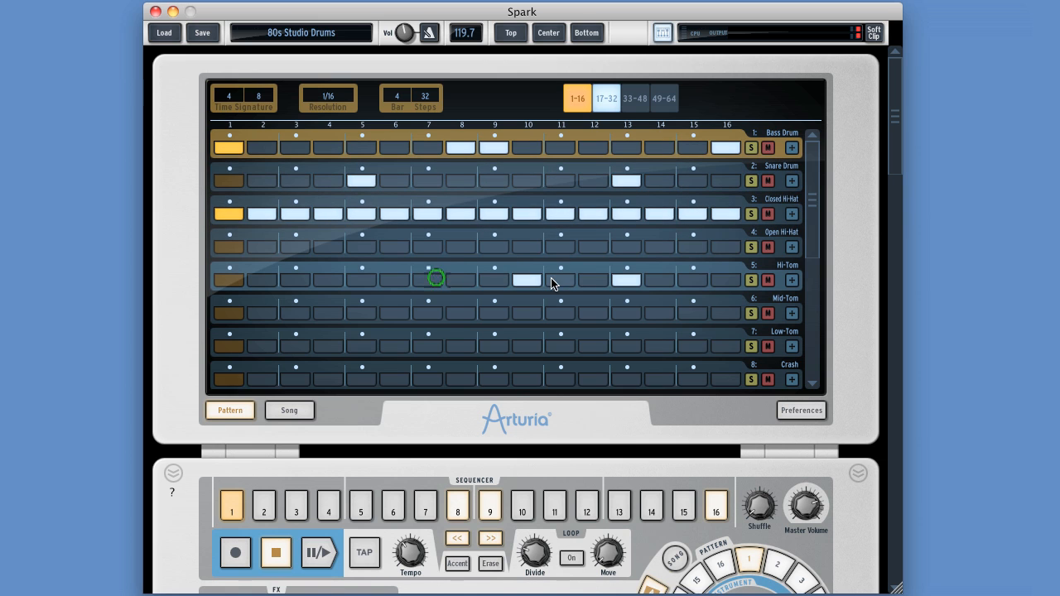
pyautogui.click(526, 280)
pyautogui.click(626, 280)
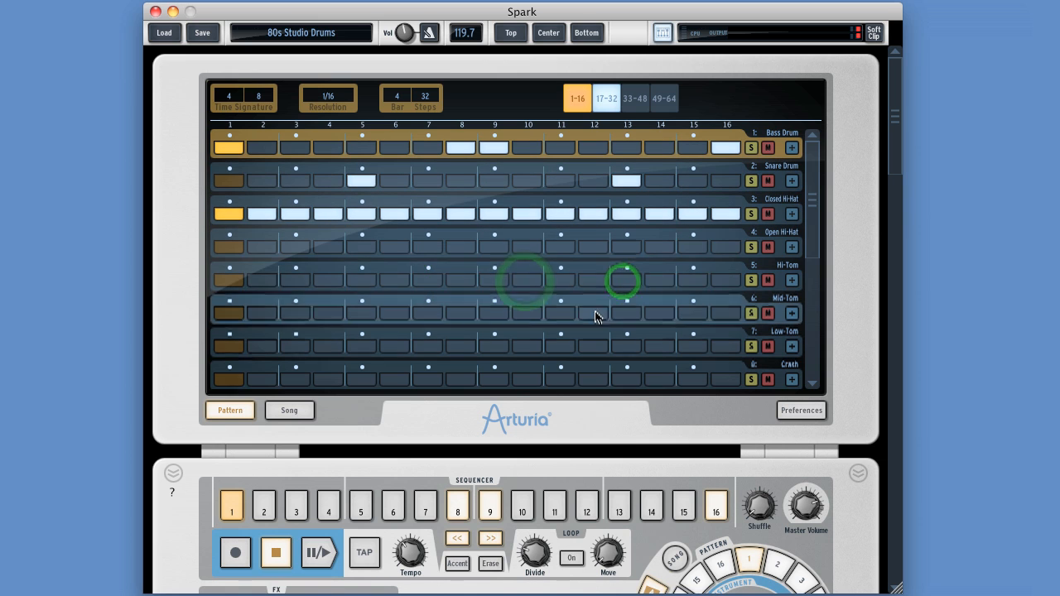
# Step: Examine the Bass Drum track's solo control and its expanded velocity lane, leaving the lane collapsed
pyautogui.moveTo(817, 214); pyautogui.dragTo(823, 175)
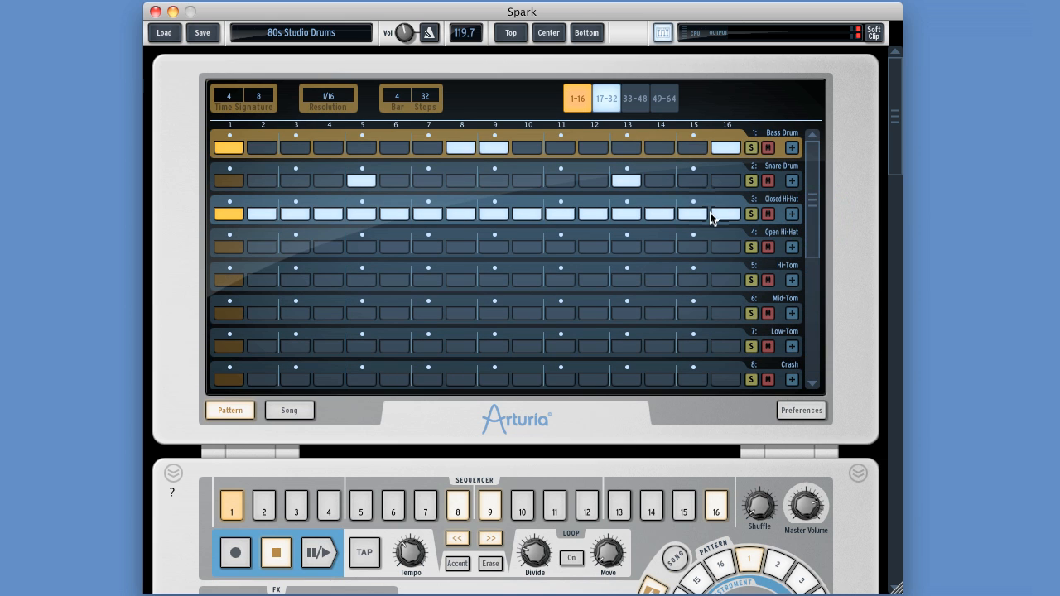
pyautogui.click(752, 149)
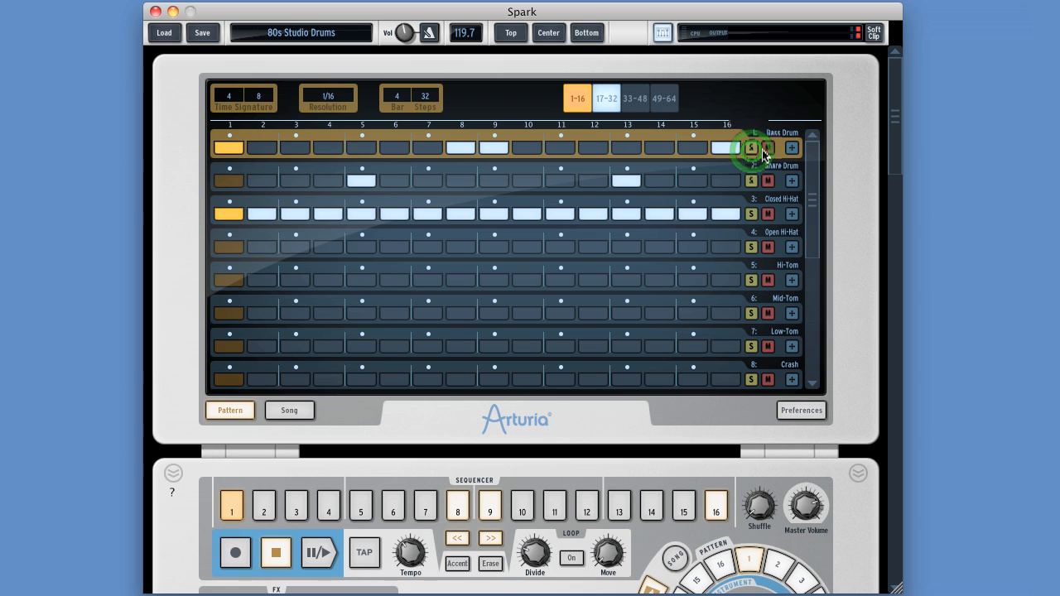
pyautogui.click(792, 148)
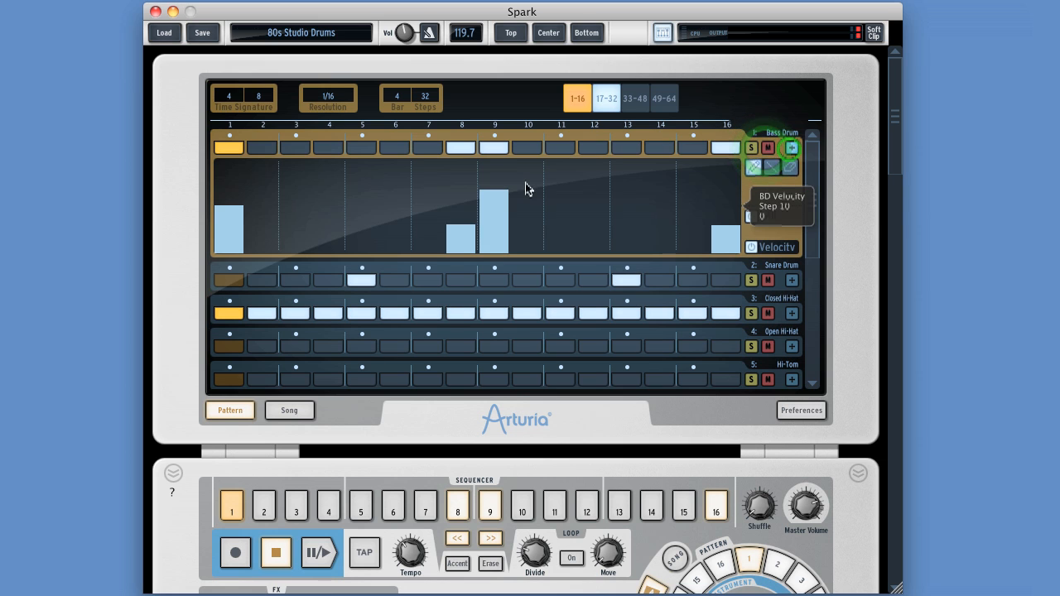
pyautogui.click(791, 147)
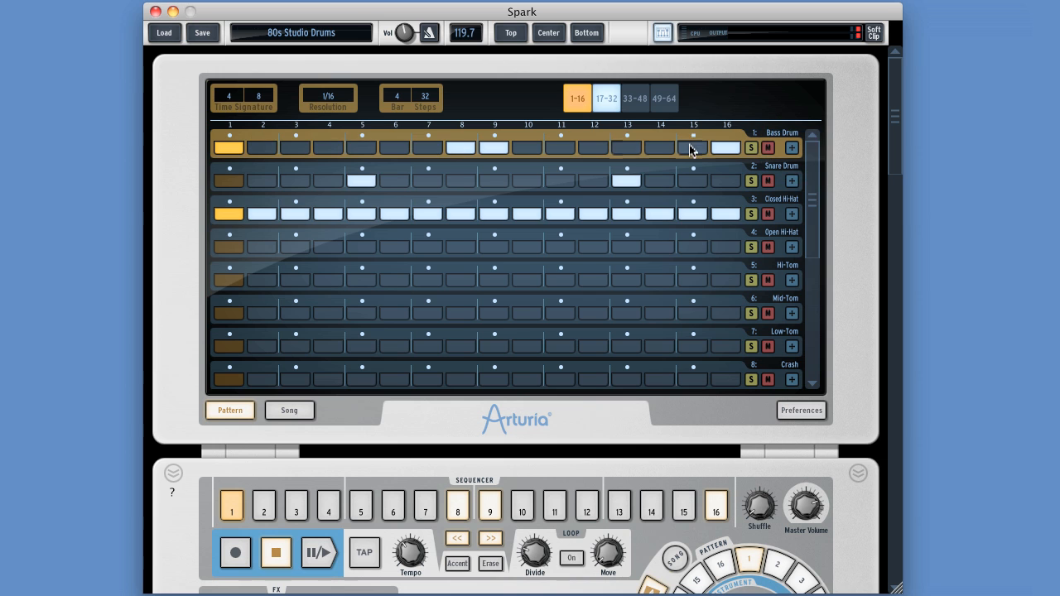
# Step: Audition the Mid-Tom instrument and set its volume to 3 dB
pyautogui.click(548, 33)
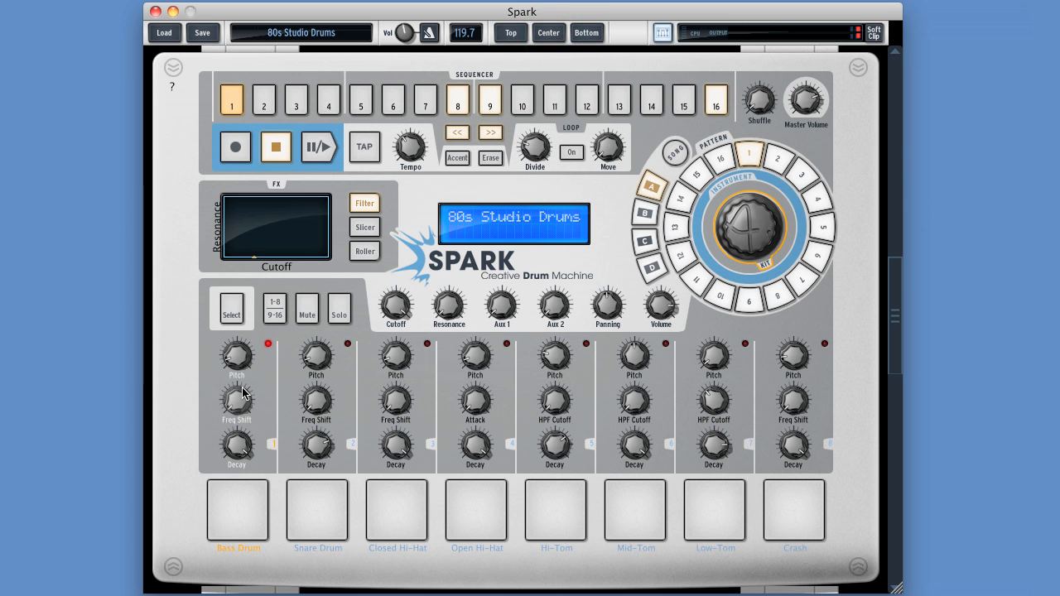
pyautogui.click(634, 518)
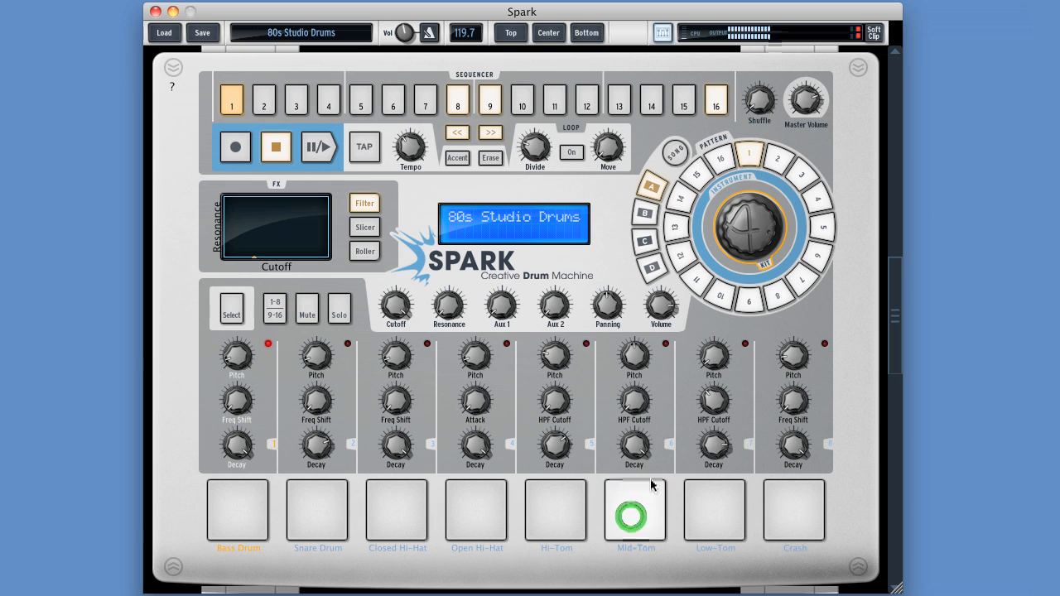
pyautogui.click(632, 504)
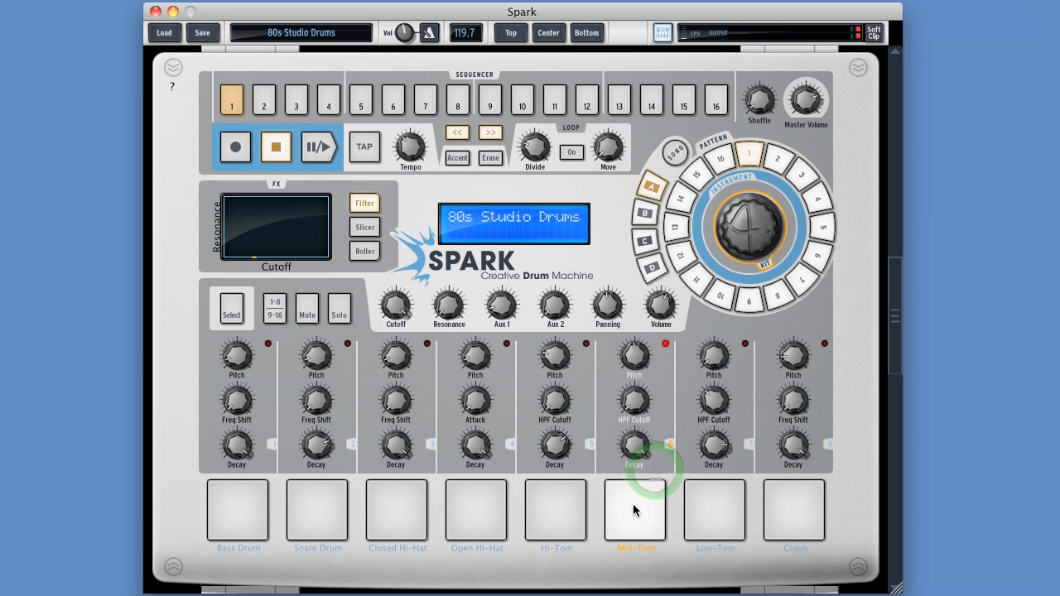
pyautogui.click(634, 503)
pyautogui.moveTo(660, 305); pyautogui.dragTo(656, 317)
pyautogui.click(651, 492)
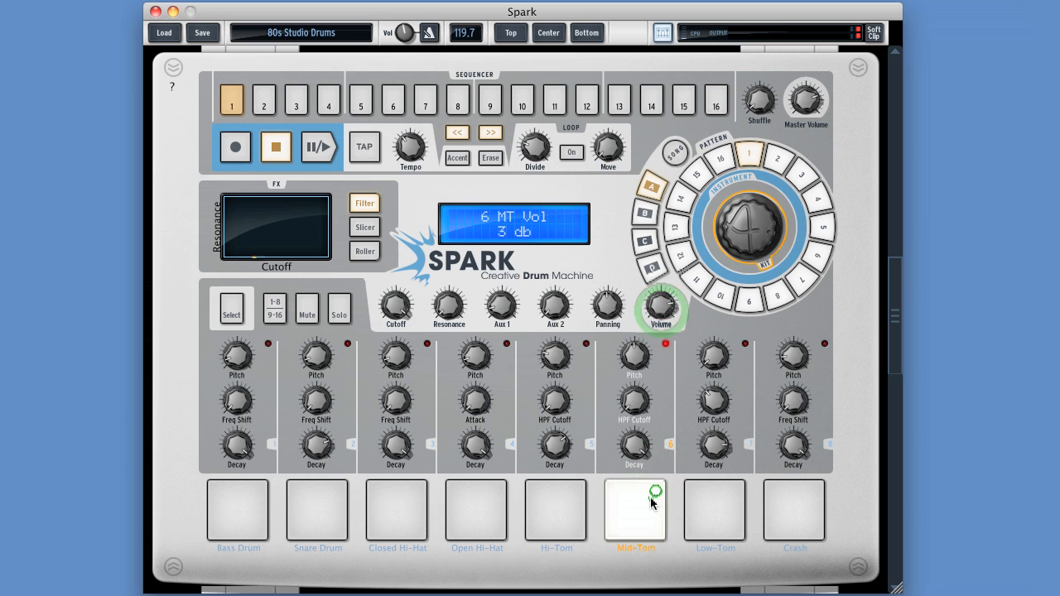
# Step: Play the 80s Studio Drums pattern in the sequencer view and halt the playback
pyautogui.click(511, 33)
pyautogui.moveTo(814, 248)
pyautogui.mouseDown()
pyautogui.moveTo(818, 162)
pyautogui.moveTo(822, 250)
pyautogui.mouseUp()
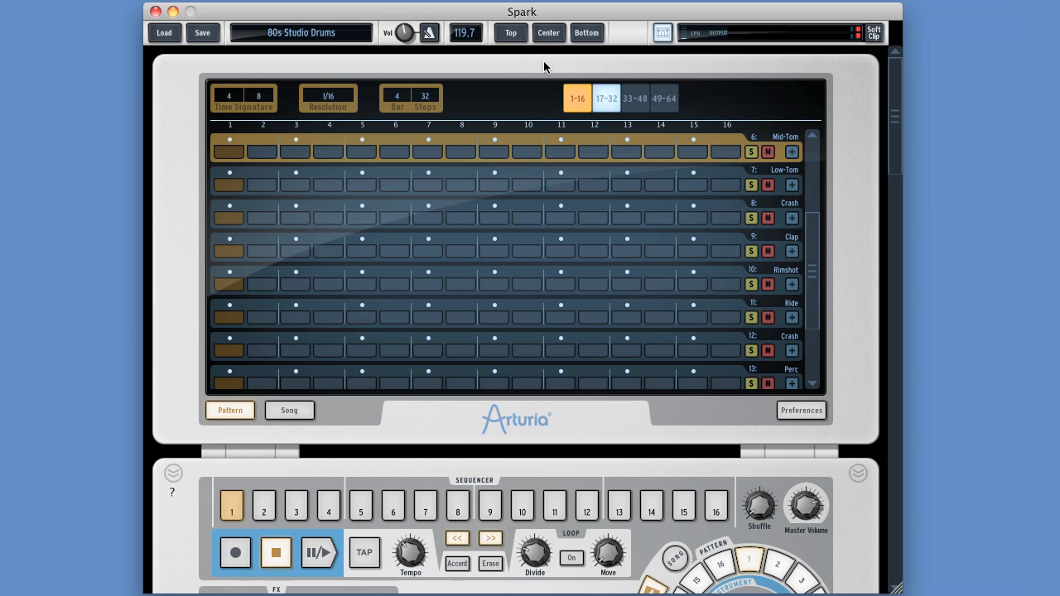
pyautogui.click(547, 34)
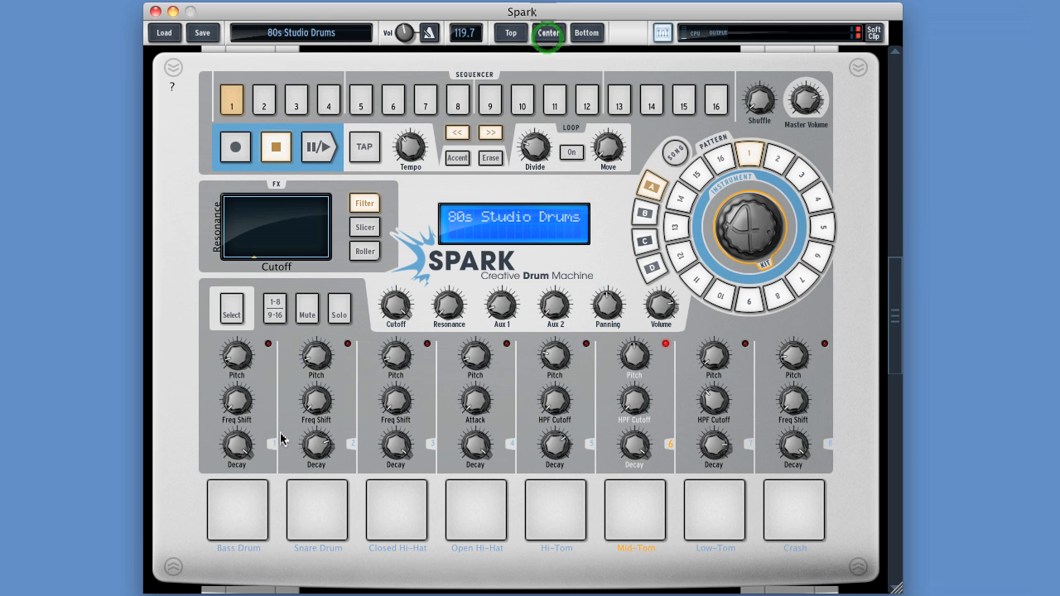
pyautogui.click(511, 33)
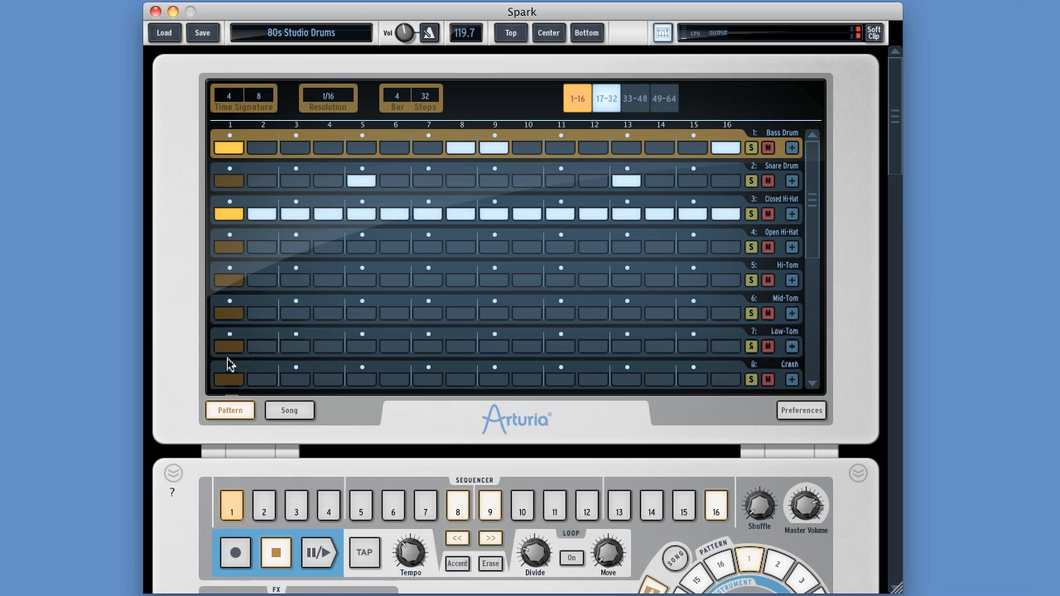
pyautogui.press('space')
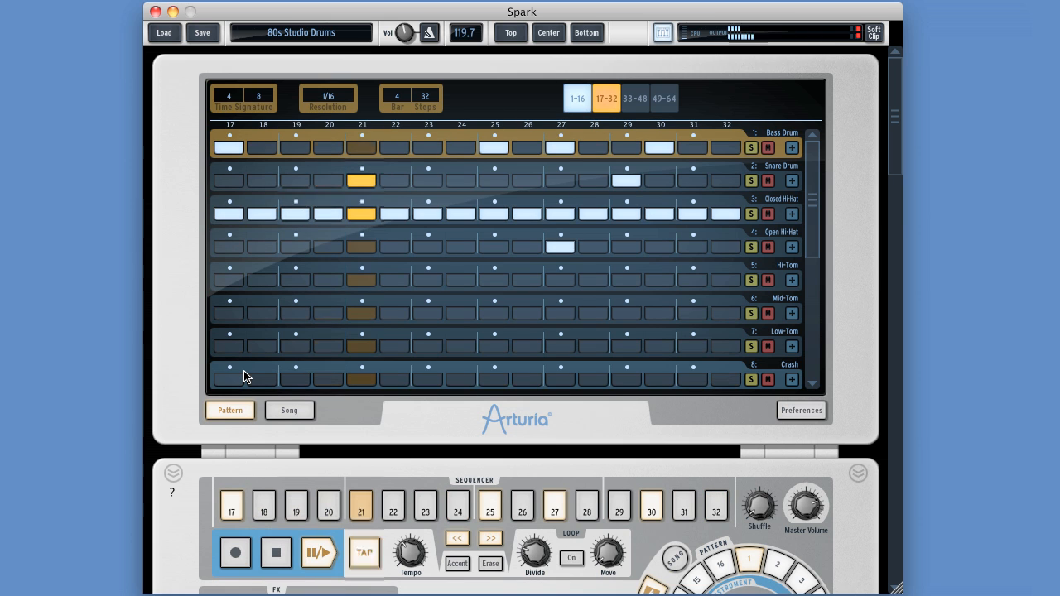
pyautogui.press('space')
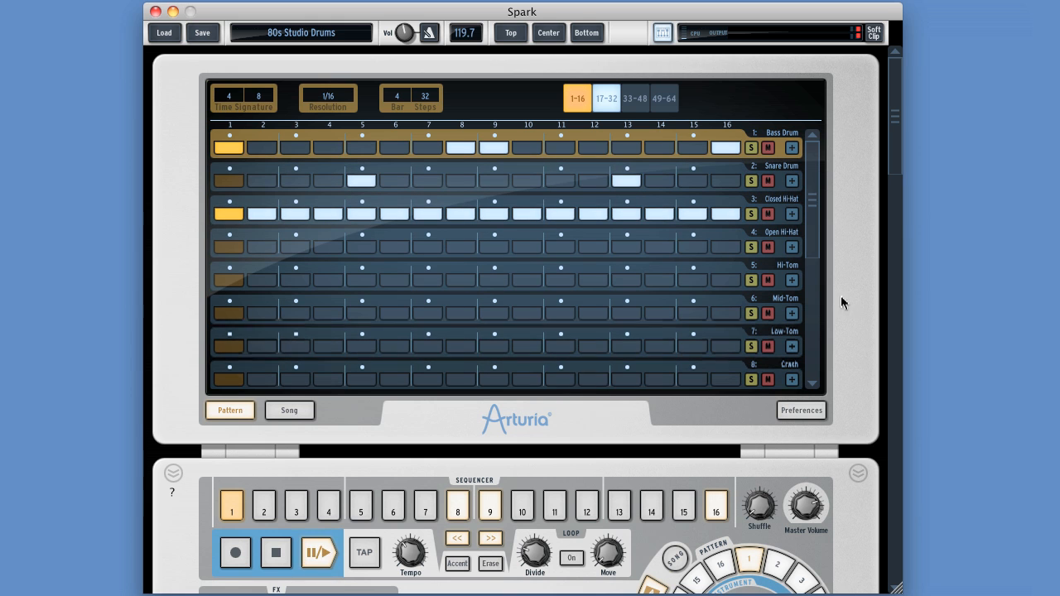
# Step: Export the Bass Drum track to the desktop as a MIDI file and move that file to the trash
pyautogui.moveTo(900, 161); pyautogui.dragTo(901, 248)
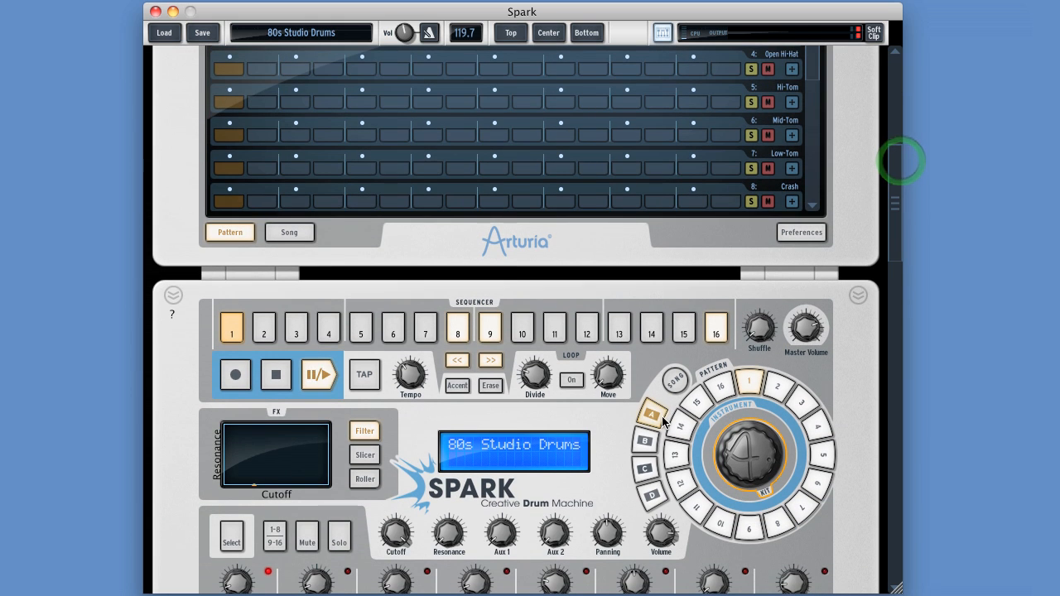
pyautogui.moveTo(891, 196); pyautogui.dragTo(889, 108)
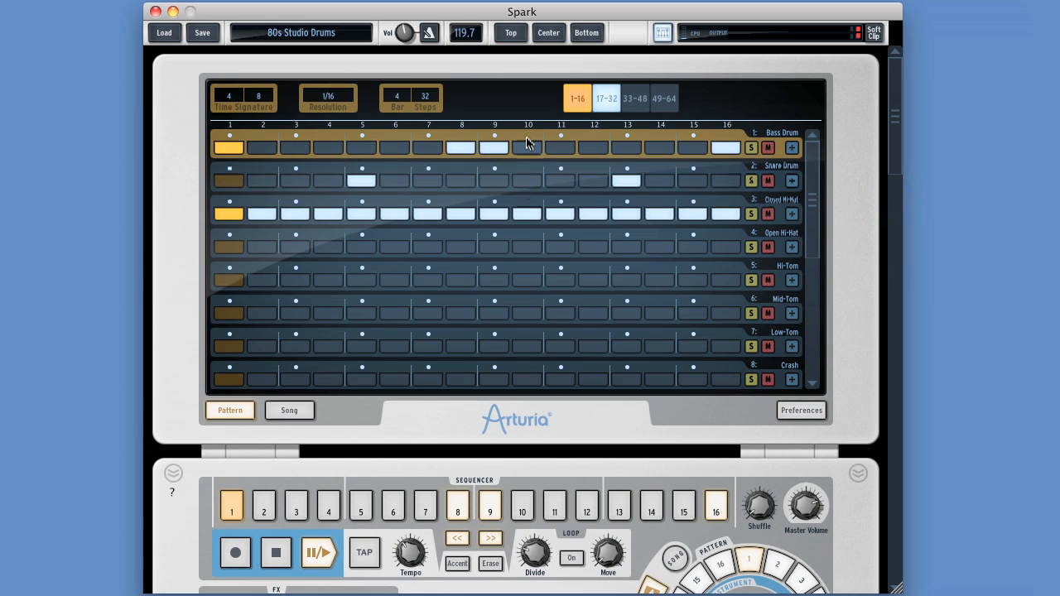
pyautogui.moveTo(523, 134); pyautogui.dragTo(49, 272)
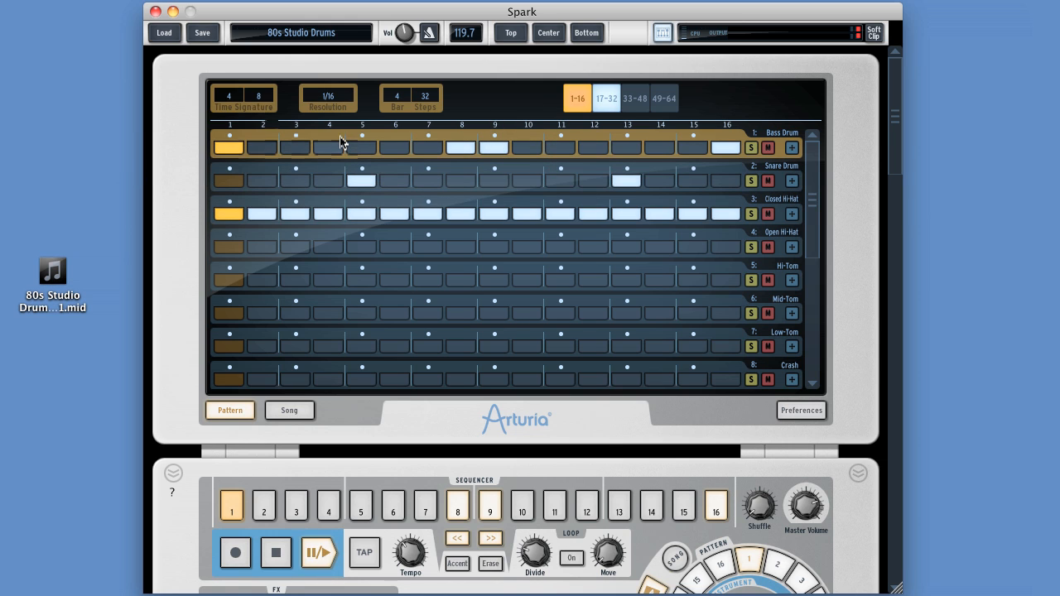
pyautogui.rightClick(74, 271)
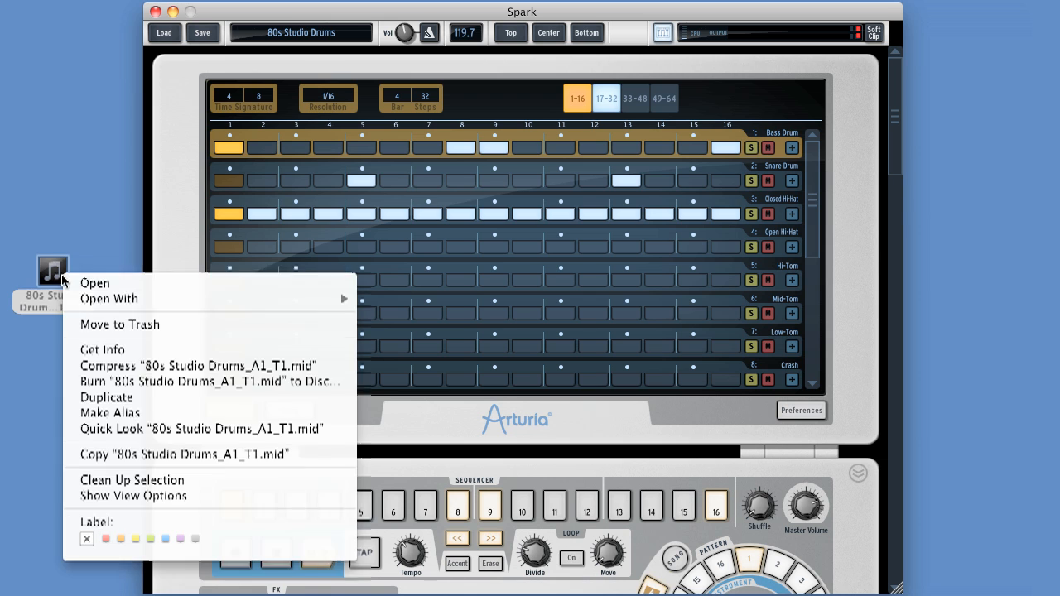
pyautogui.click(157, 325)
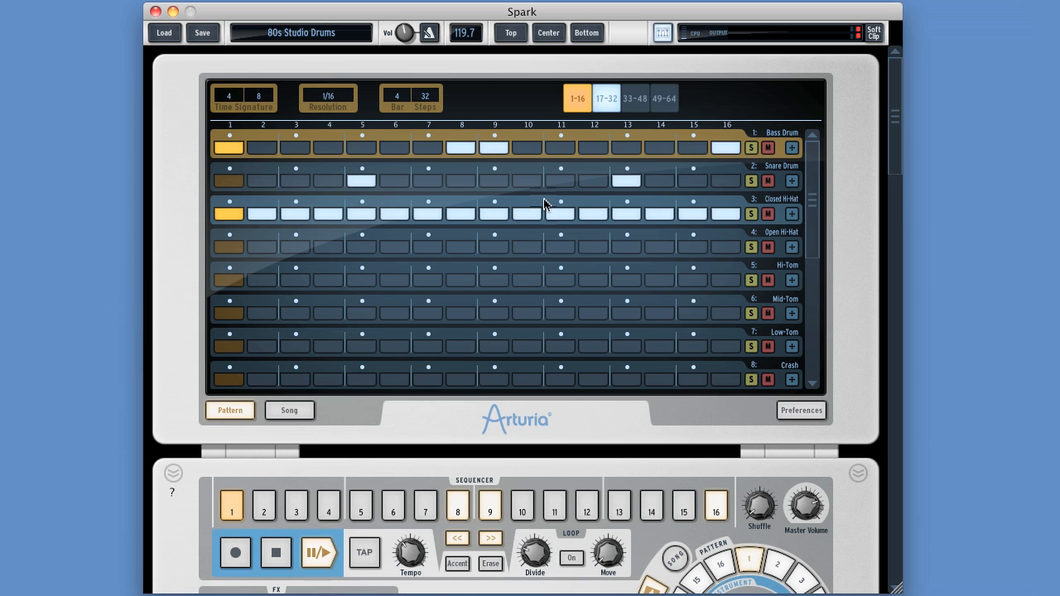
# Step: Export the Closed Hi-Hat track to the desktop as a MIDI file twice, moving each exported file to the trash
pyautogui.moveTo(538, 206); pyautogui.dragTo(71, 248)
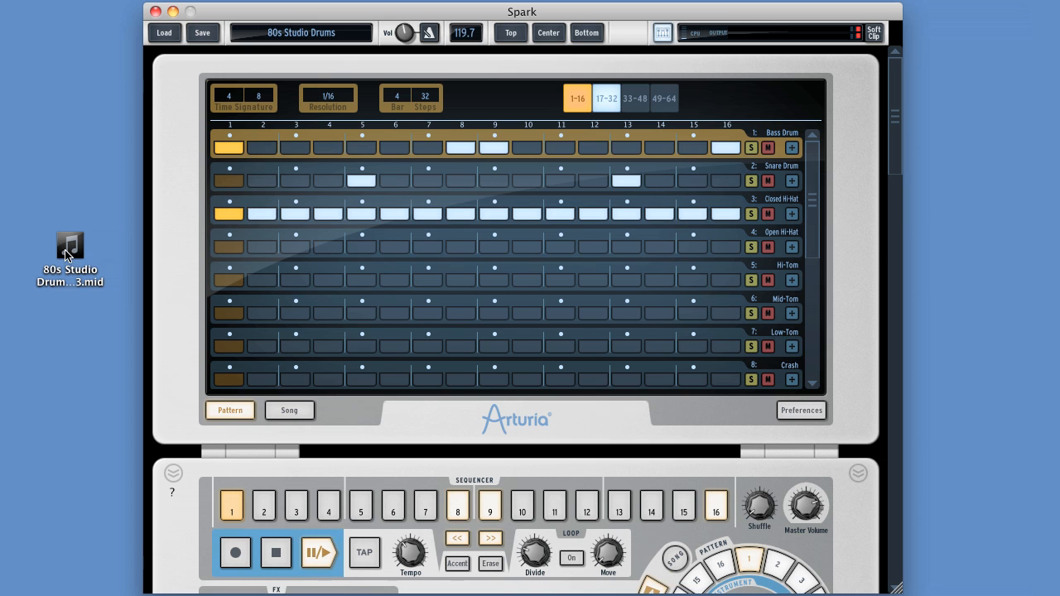
pyautogui.rightClick(66, 252)
pyautogui.click(116, 299)
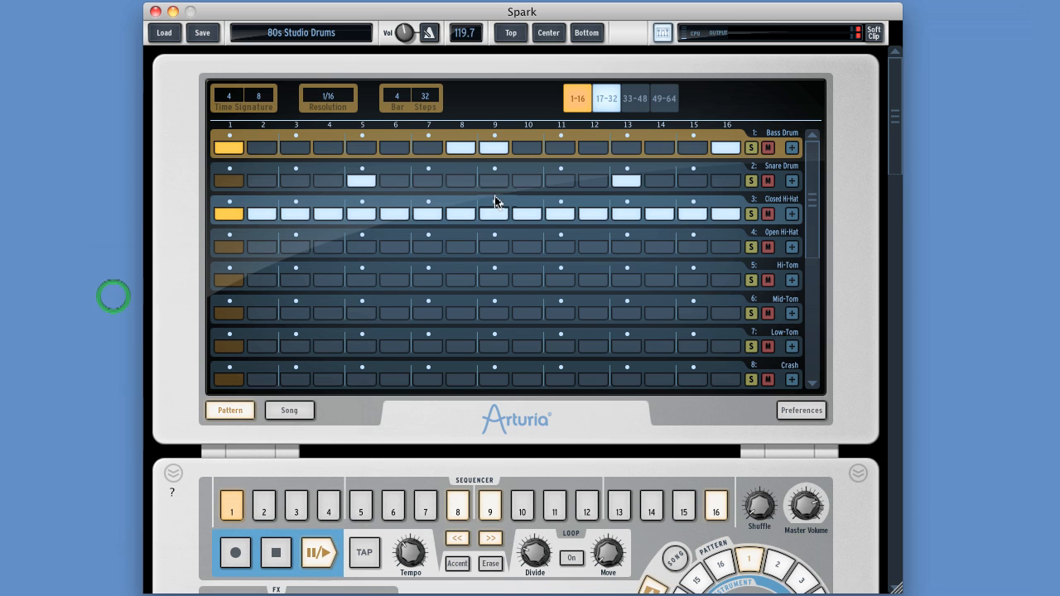
pyautogui.moveTo(516, 201); pyautogui.dragTo(53, 228)
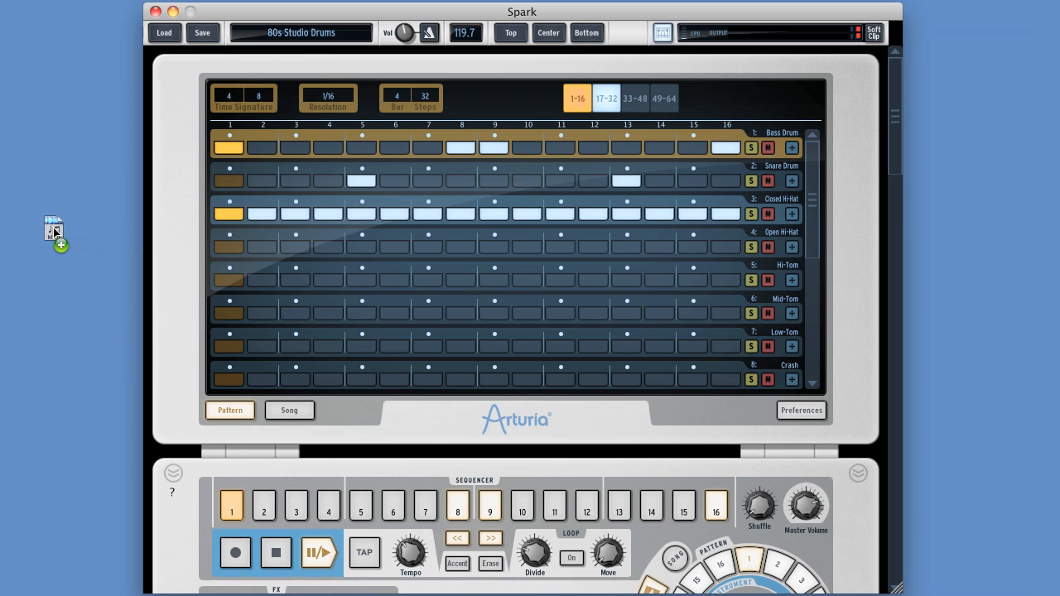
pyautogui.moveTo(53, 228); pyautogui.dragTo(53, 227)
pyautogui.rightClick(55, 228)
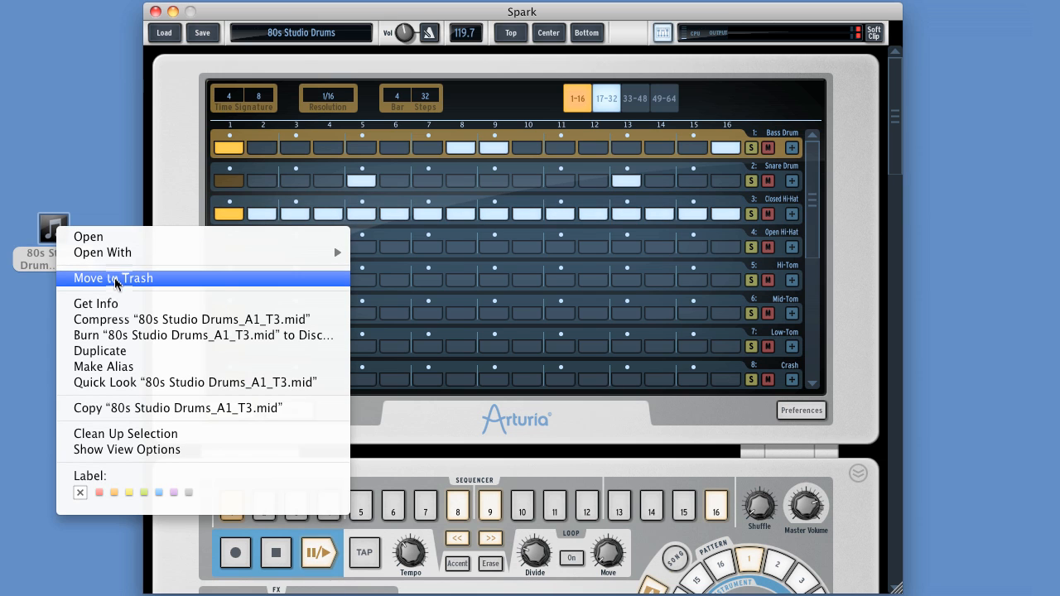
pyautogui.click(115, 282)
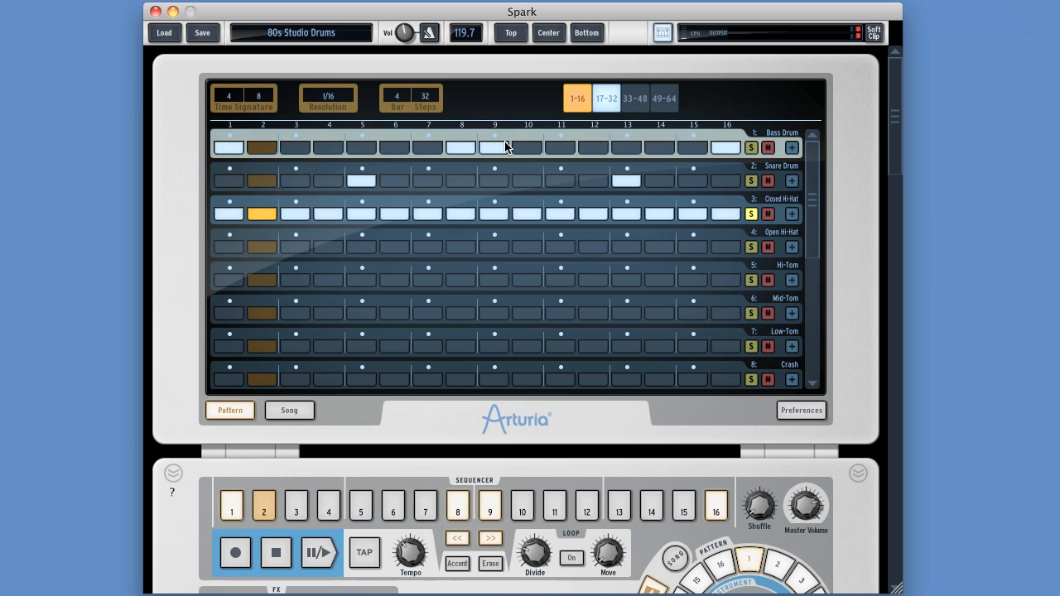
# Step: Copy the Closed Hi-Hat sequence onto the Bass Drum track and solo the Bass Drum alongside the hi-hat during playback
pyautogui.moveTo(507, 147); pyautogui.dragTo(507, 149)
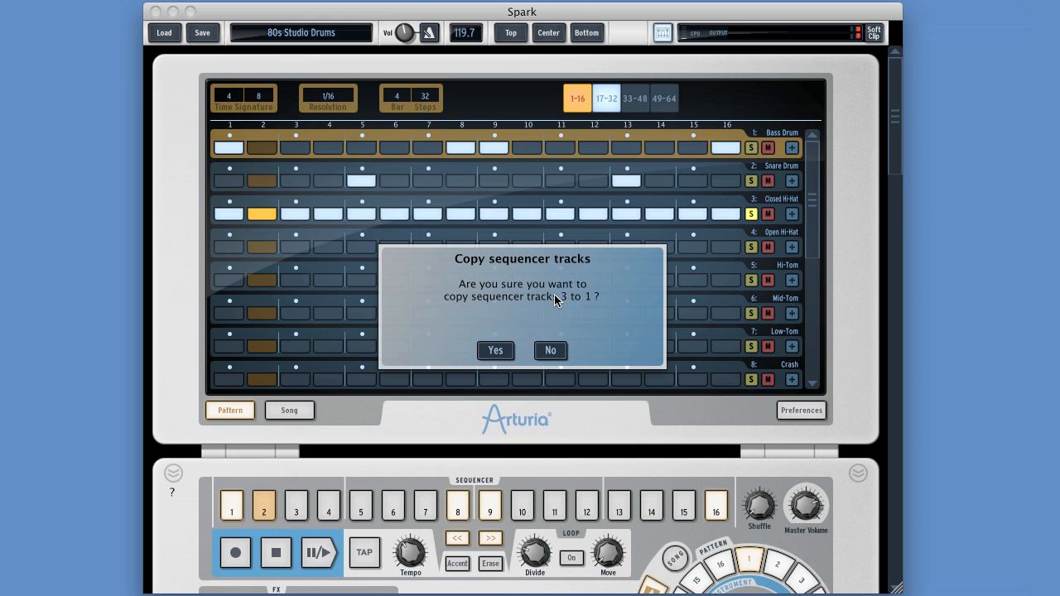
pyautogui.click(506, 349)
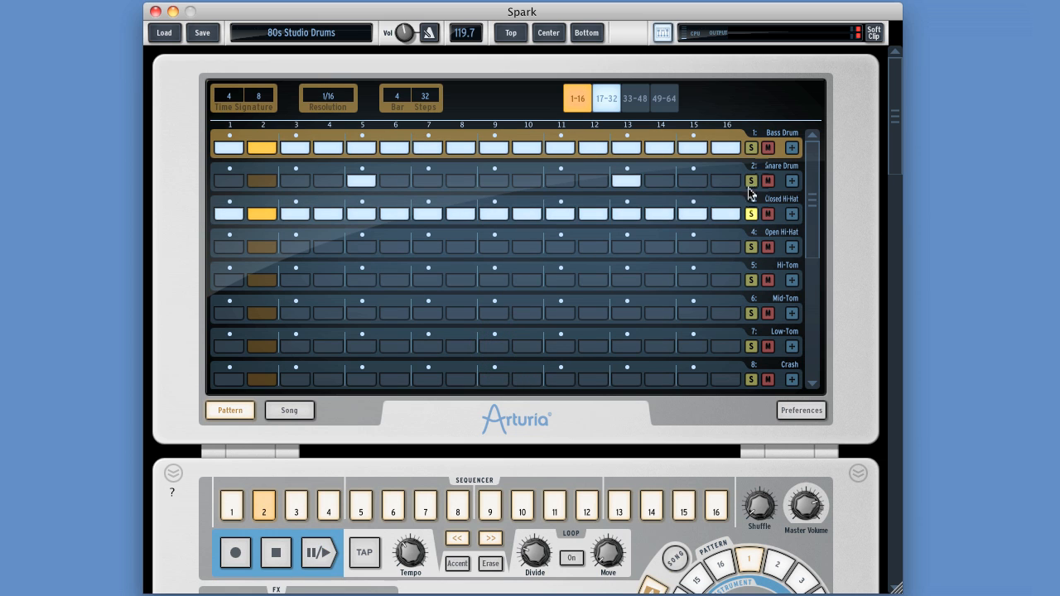
pyautogui.click(751, 148)
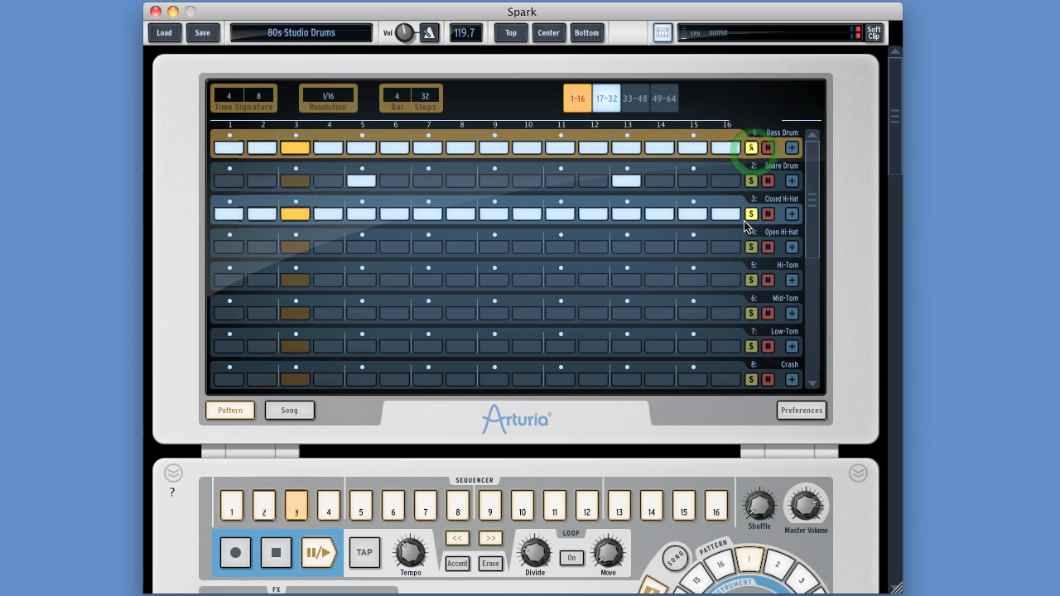
pyautogui.click(752, 148)
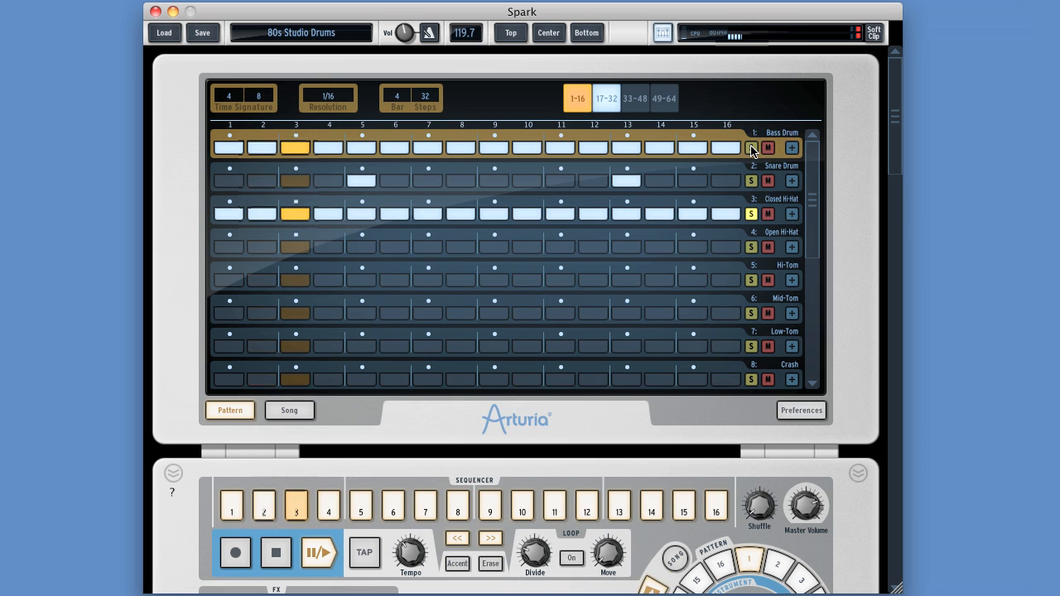
pyautogui.click(751, 149)
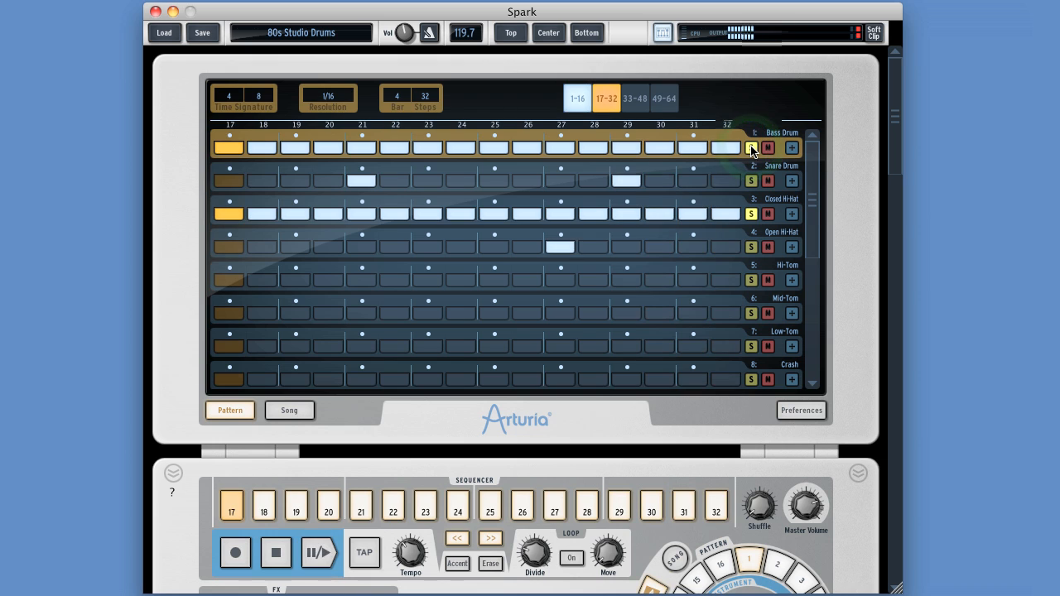
pyautogui.press('space')
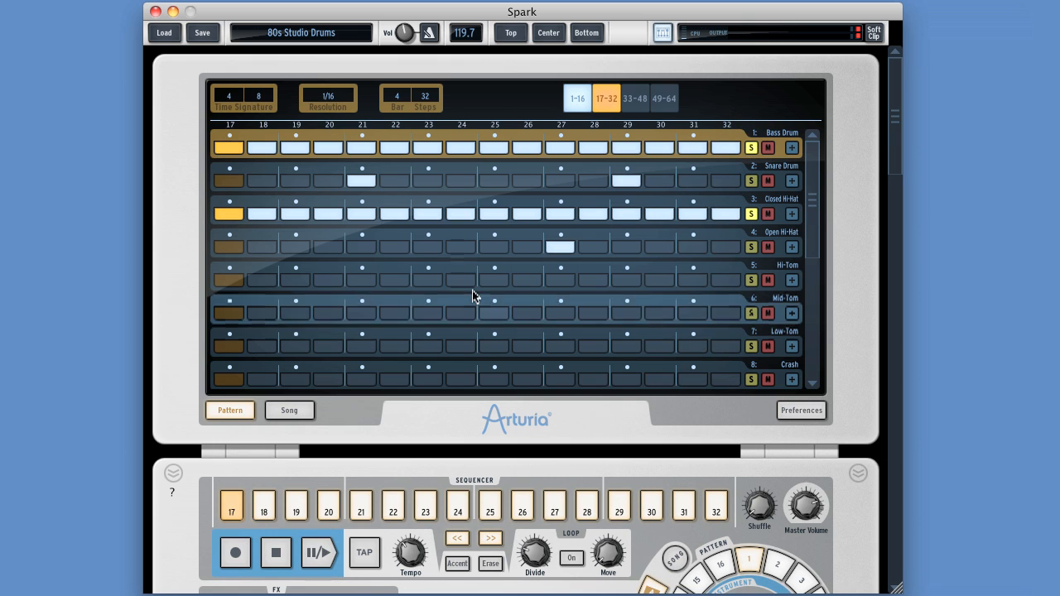
# Step: Expand the Bass Drum track's parameter lane and collapse it again
pyautogui.click(791, 147)
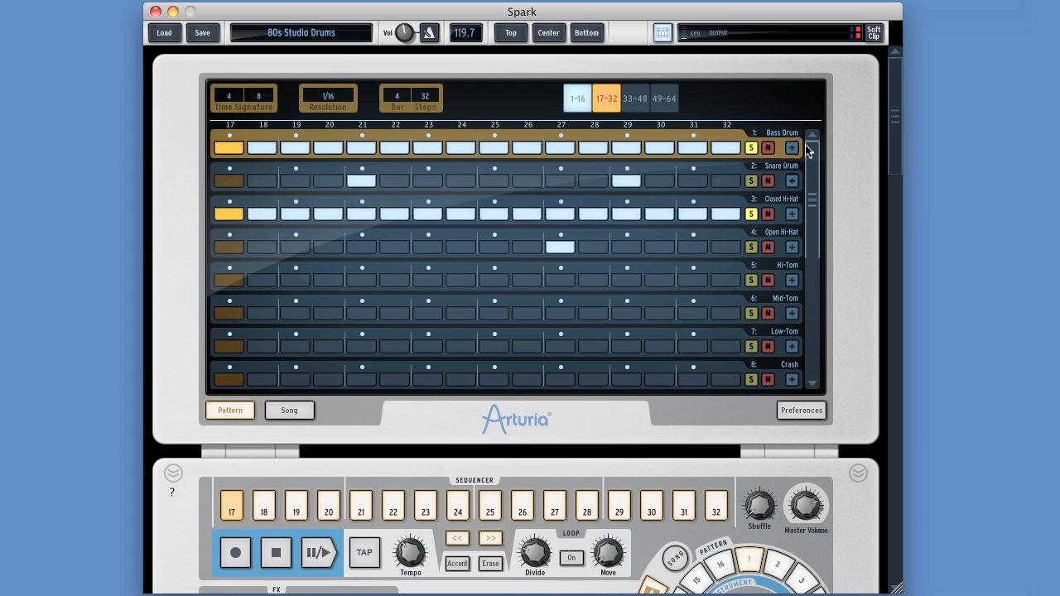
pyautogui.click(791, 148)
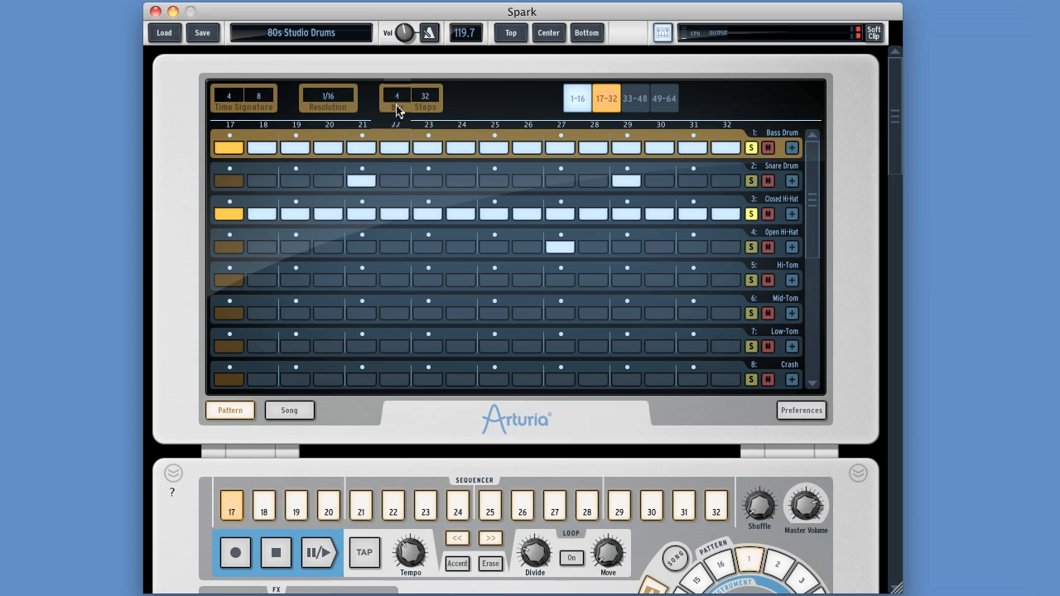
# Step: Examine the available options for the pattern's time signature, resolution, bar count and step count
pyautogui.click(224, 99)
pyautogui.click(259, 96)
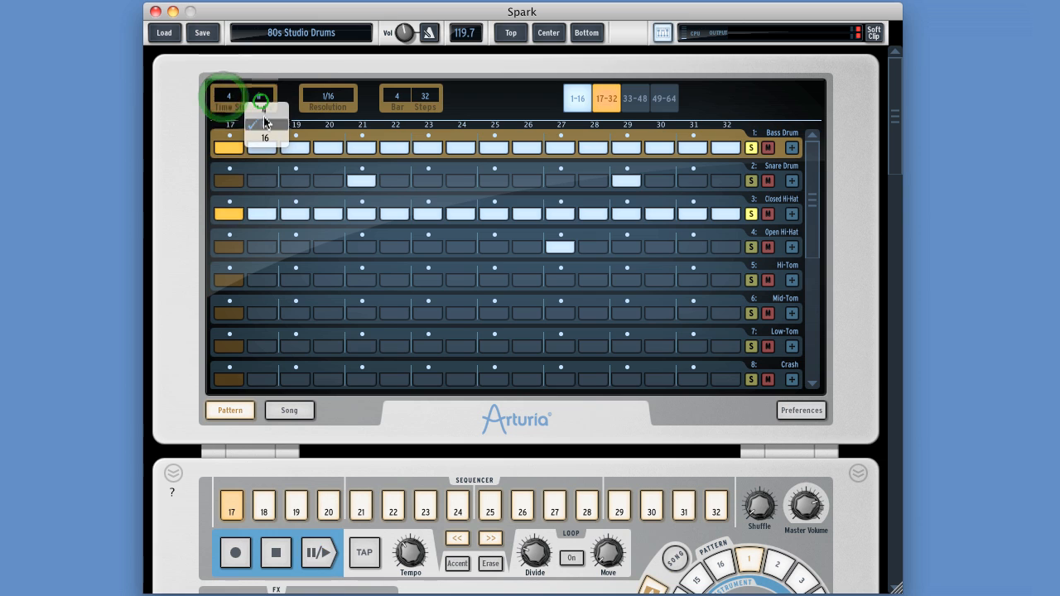
pyautogui.click(323, 100)
pyautogui.click(323, 99)
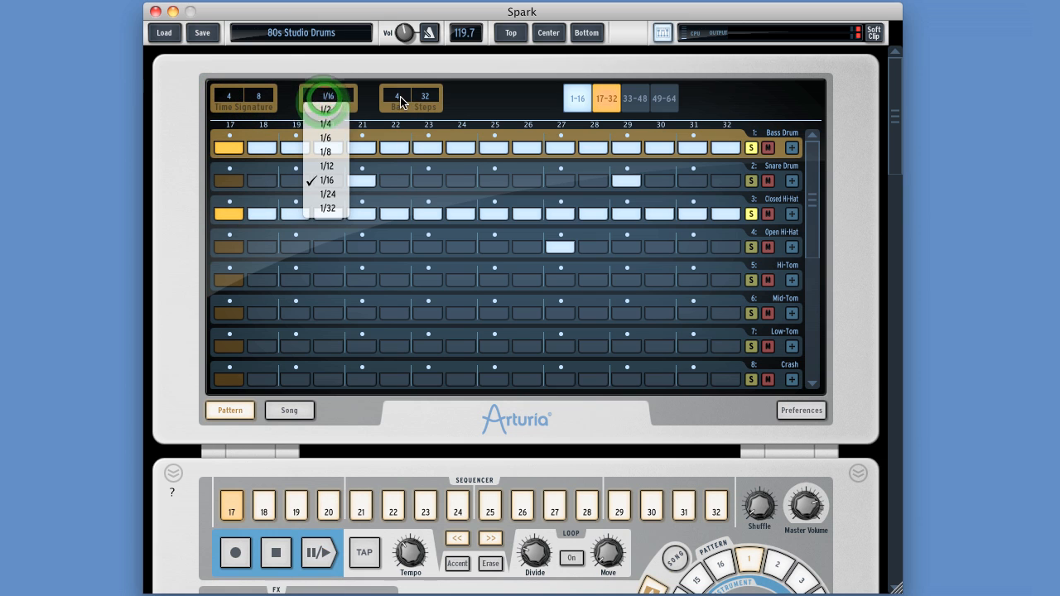
pyautogui.click(398, 97)
pyautogui.click(423, 100)
pyautogui.click(491, 94)
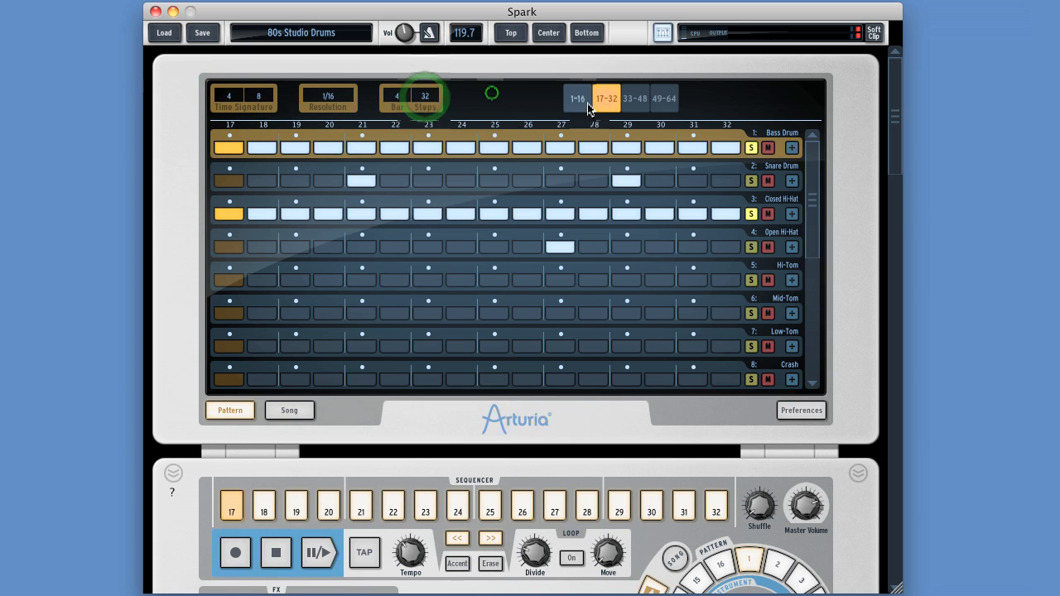
# Step: Switch back and forth between the 1-16 and 17-32 step pages to view both halves of the pattern
pyautogui.click(578, 98)
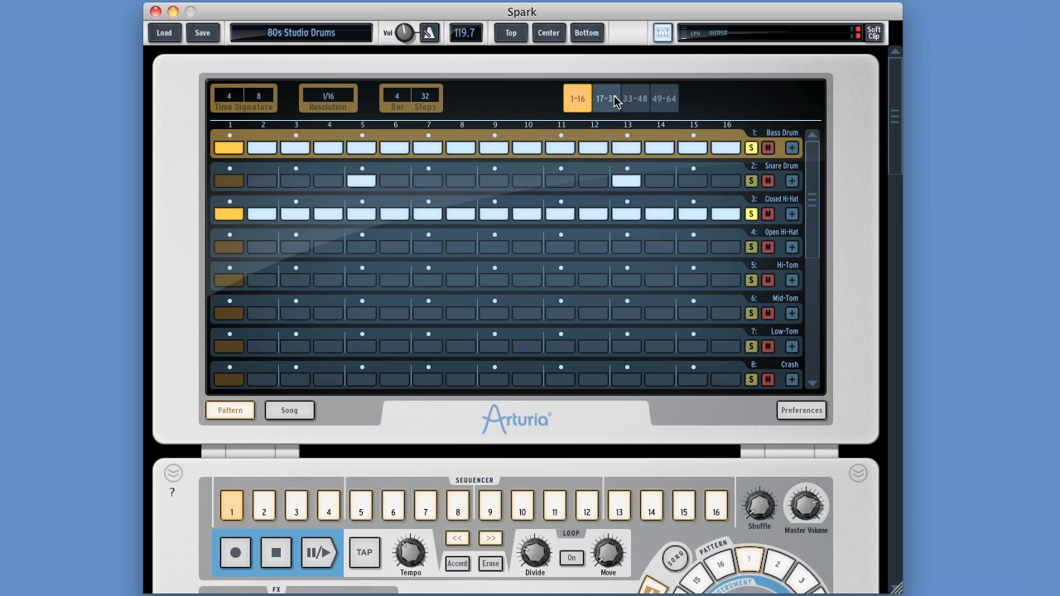
pyautogui.click(609, 100)
pyautogui.click(578, 99)
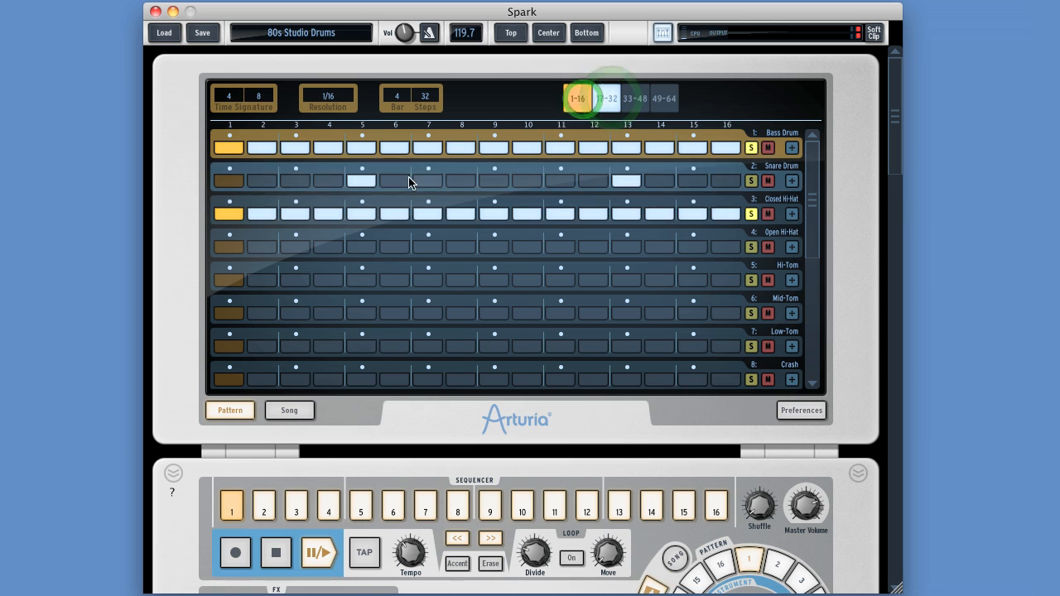
pyautogui.click(606, 100)
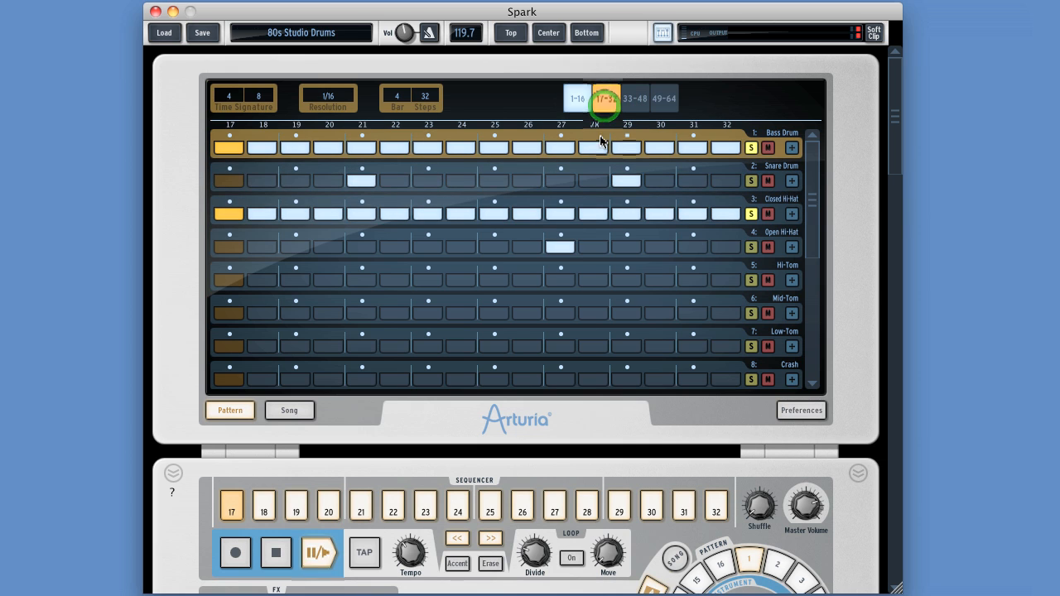
pyautogui.click(574, 100)
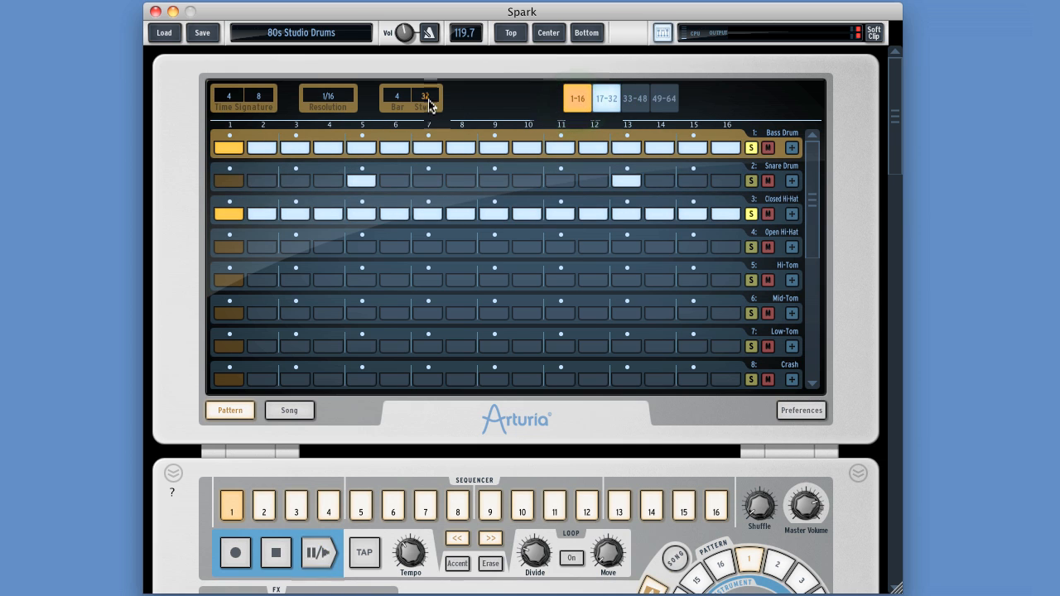
pyautogui.click(604, 103)
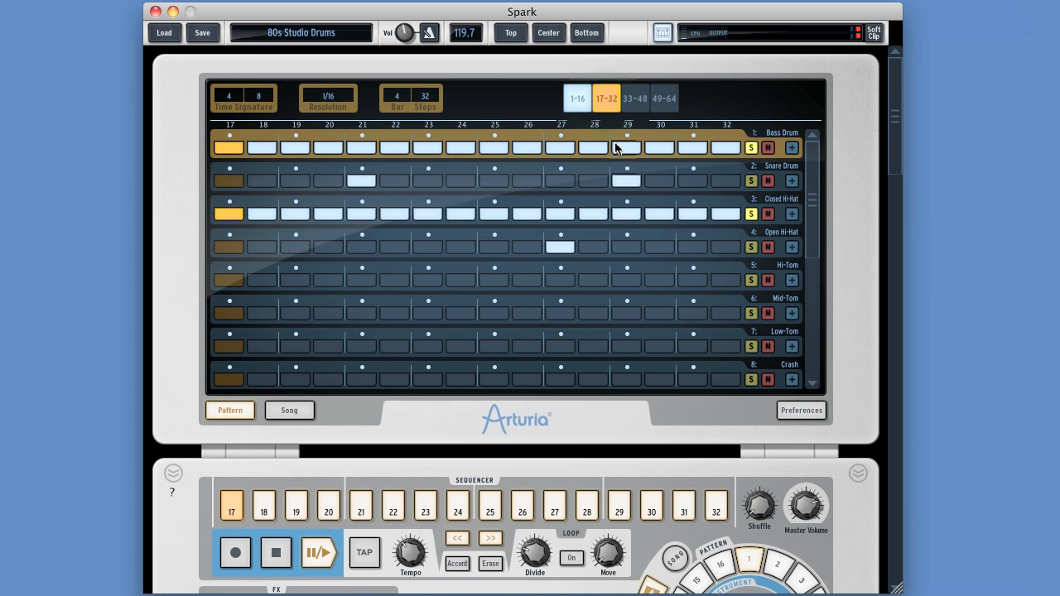
# Step: Set the pattern length to 64 steps and view each step page through 49-64
pyautogui.click(429, 103)
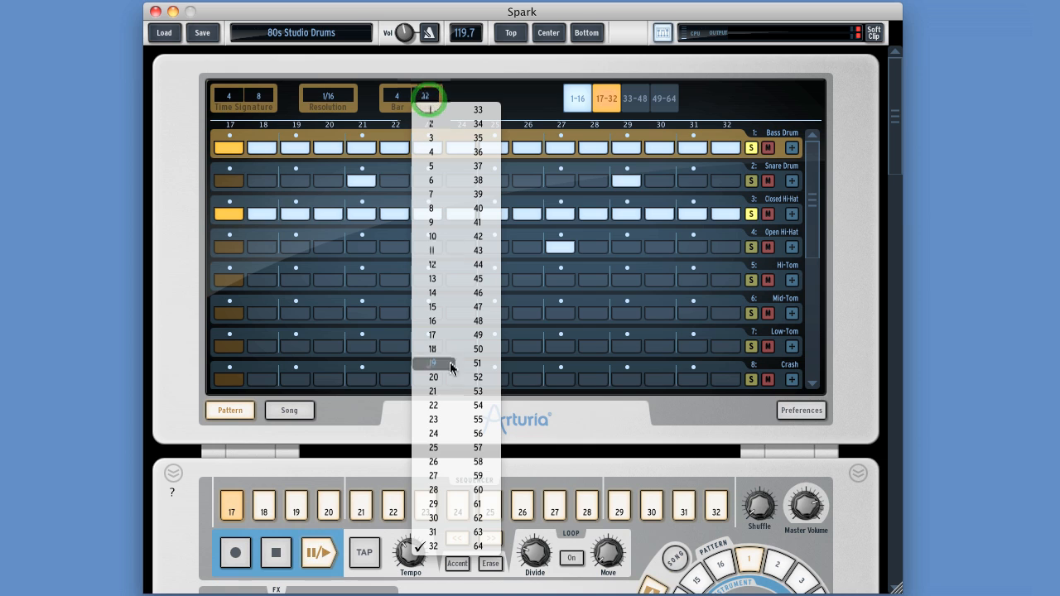
pyautogui.click(487, 549)
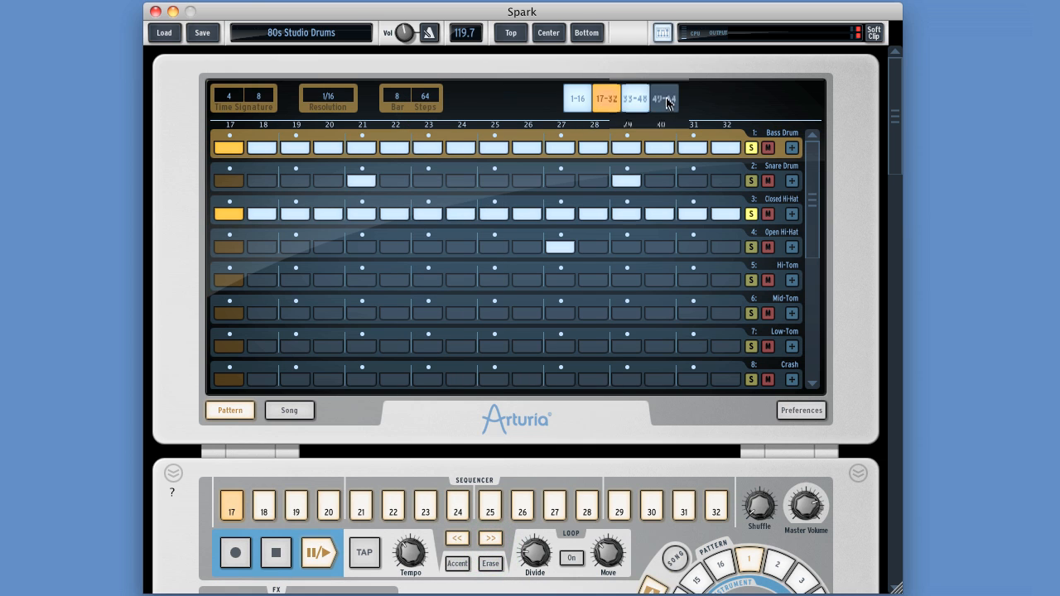
pyautogui.click(578, 100)
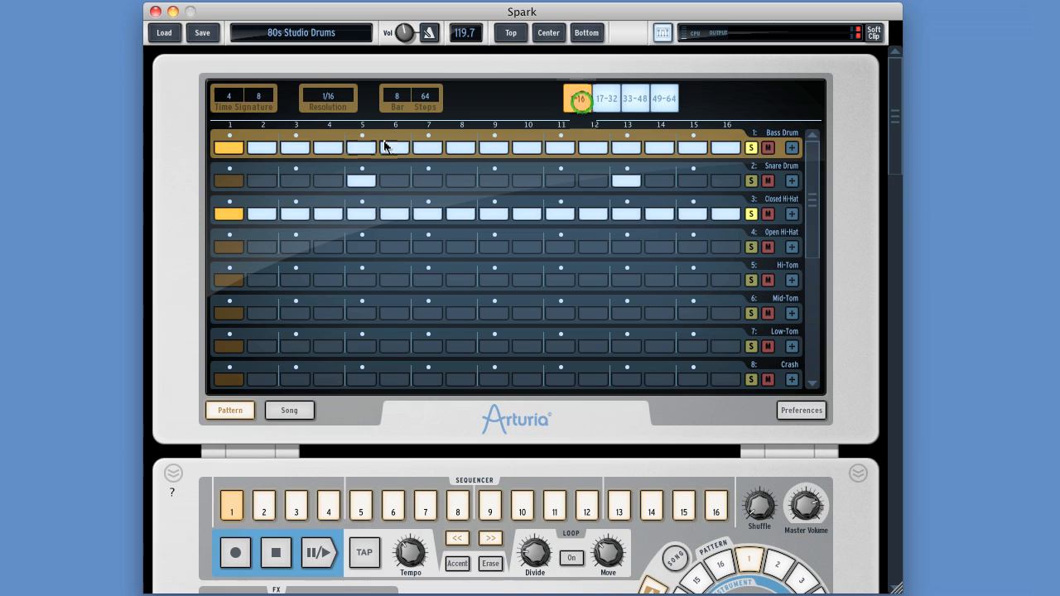
pyautogui.click(606, 98)
pyautogui.click(635, 99)
pyautogui.click(664, 99)
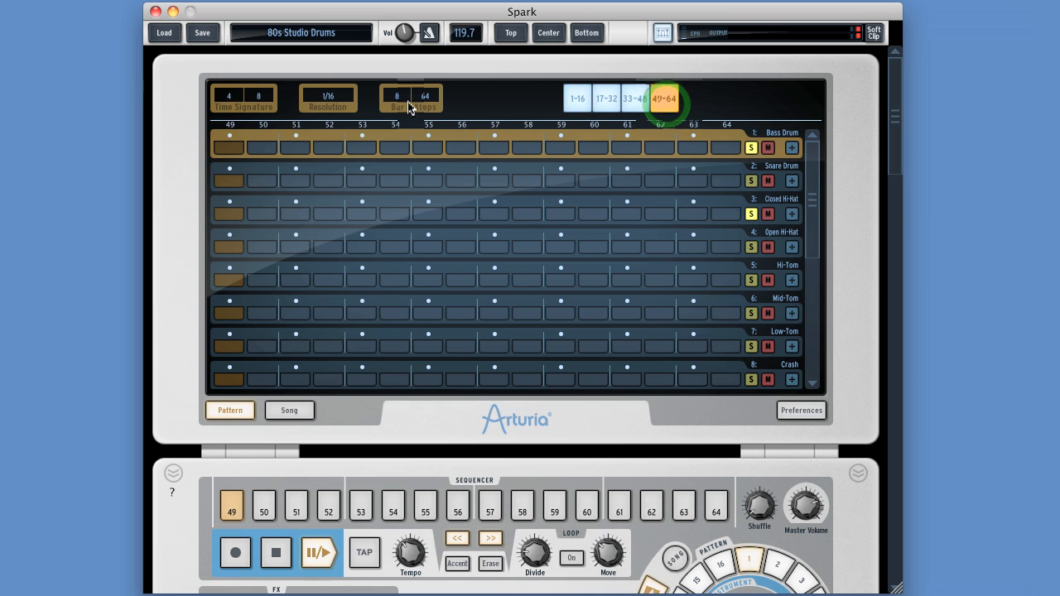
# Step: Show steps 1-16 and set the pattern length back to 32 steps
pyautogui.click(577, 99)
pyautogui.click(425, 97)
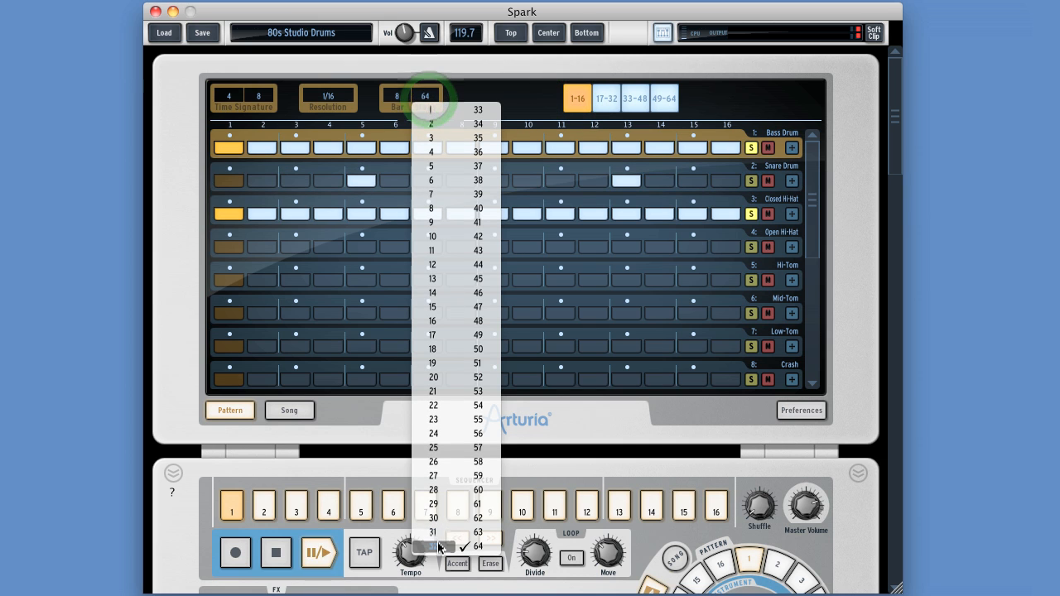
pyautogui.click(433, 546)
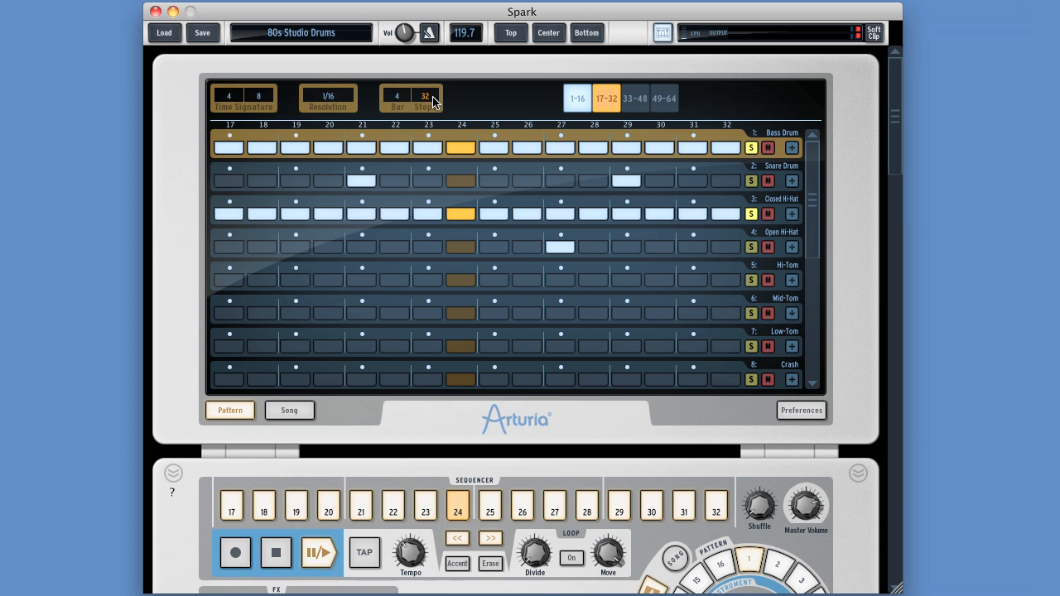
# Step: Shorten the pattern to 2 bars and set it back to 4 bars
pyautogui.click(397, 101)
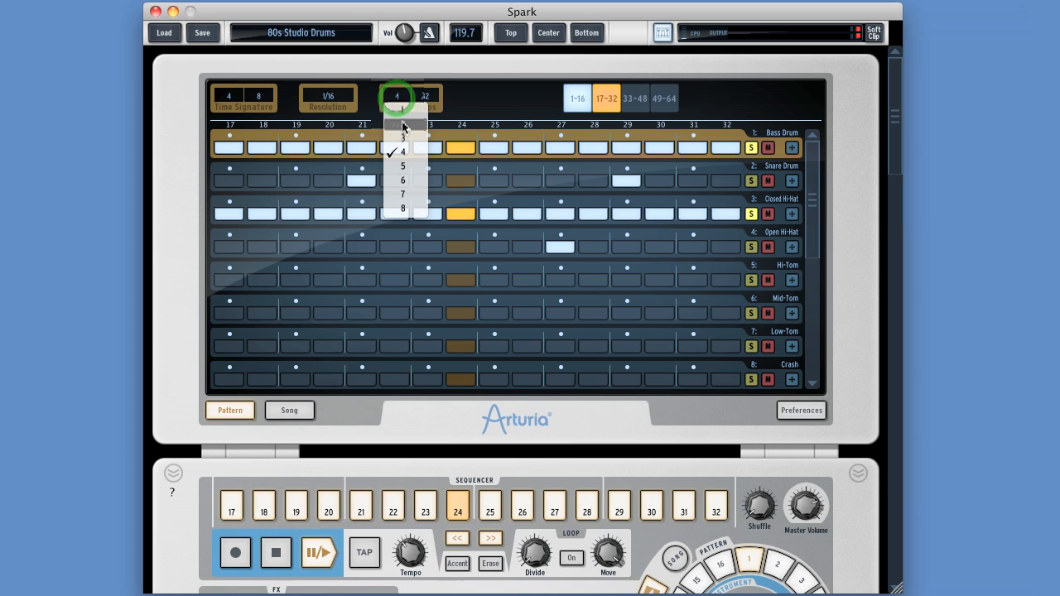
pyautogui.click(402, 123)
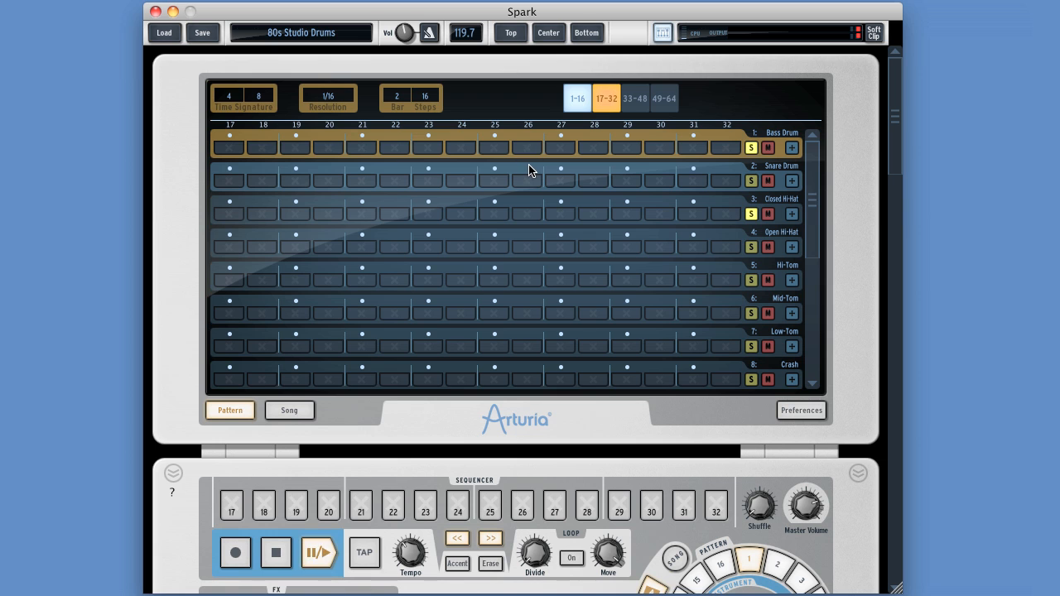
pyautogui.click(393, 97)
pyautogui.click(400, 153)
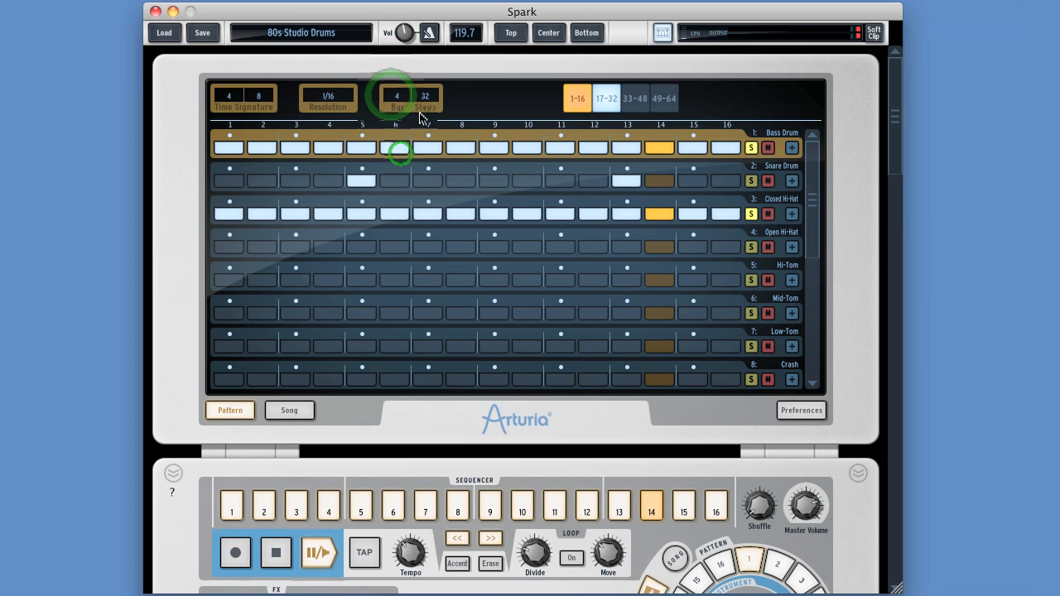
# Step: Play the pattern with its length extended to 8 bars and return it to 4 bars
pyautogui.click(393, 104)
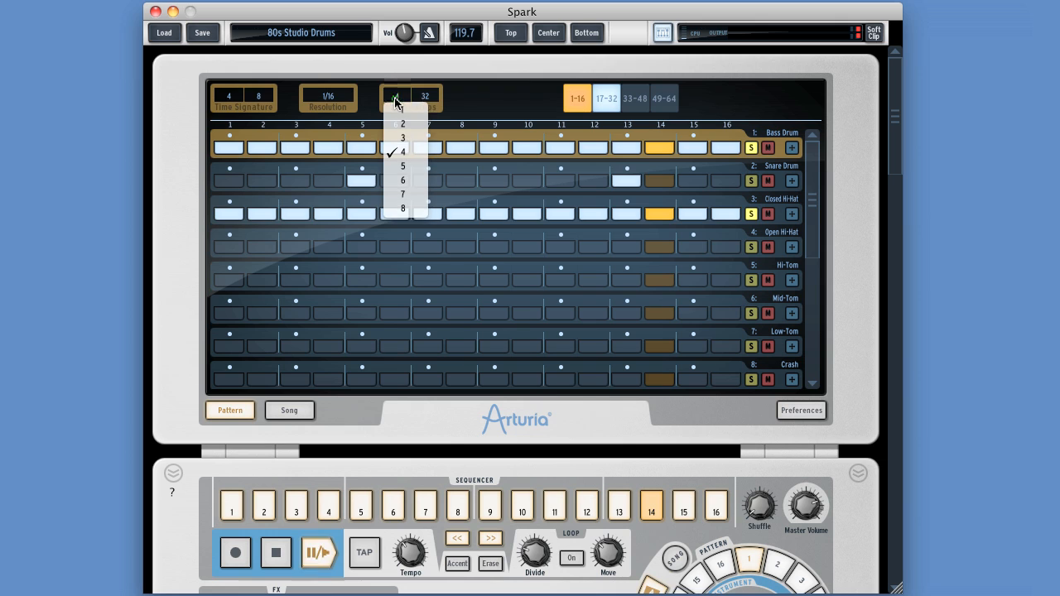
pyautogui.click(403, 213)
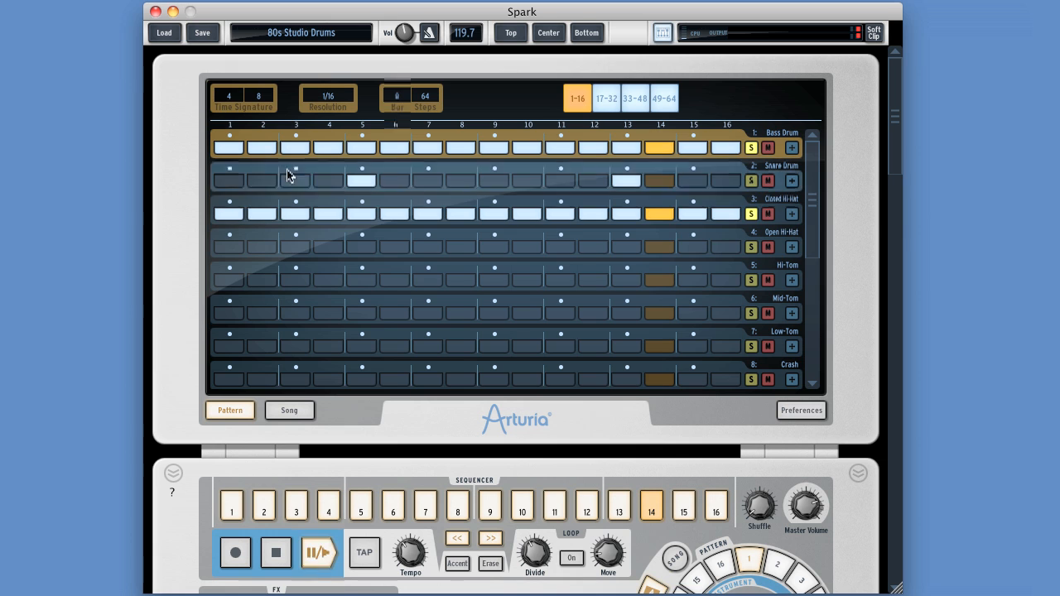
pyautogui.press('space')
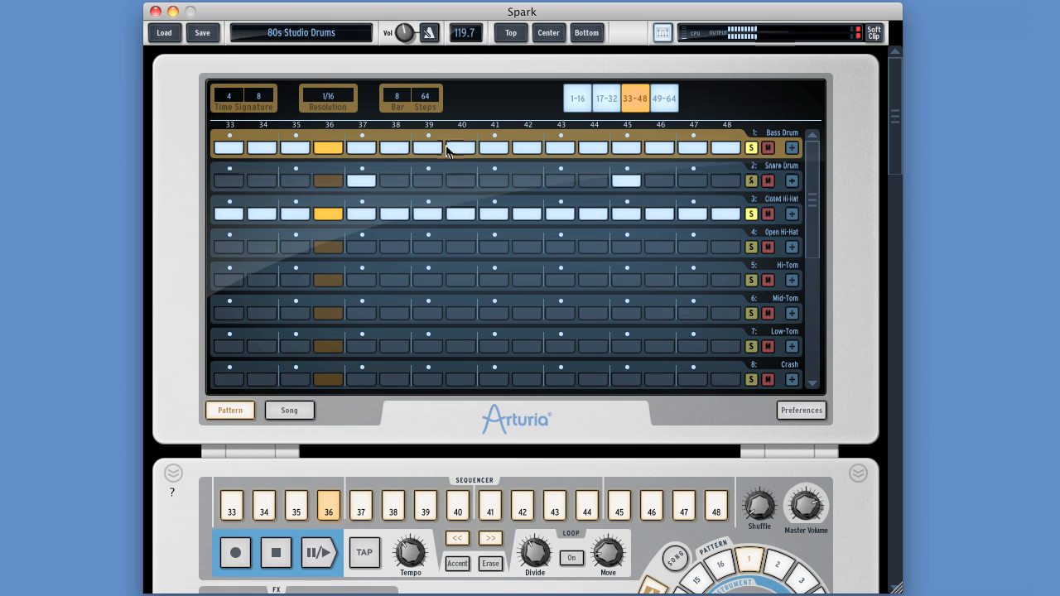
pyautogui.click(399, 97)
pyautogui.click(405, 153)
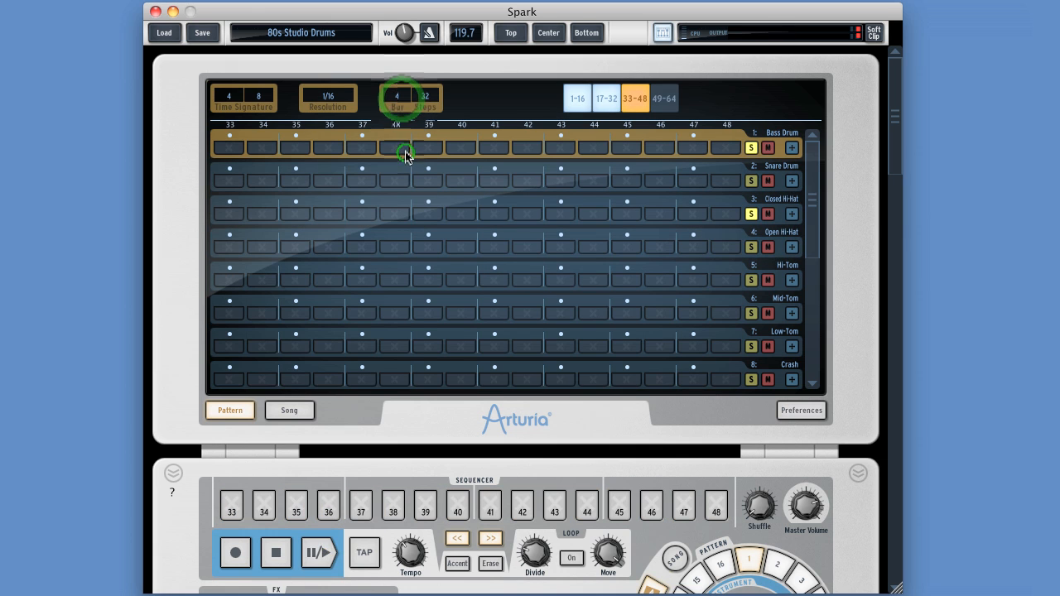
# Step: Change the pattern's step count to 16, then 64, and finally back to 32
pyautogui.click(426, 100)
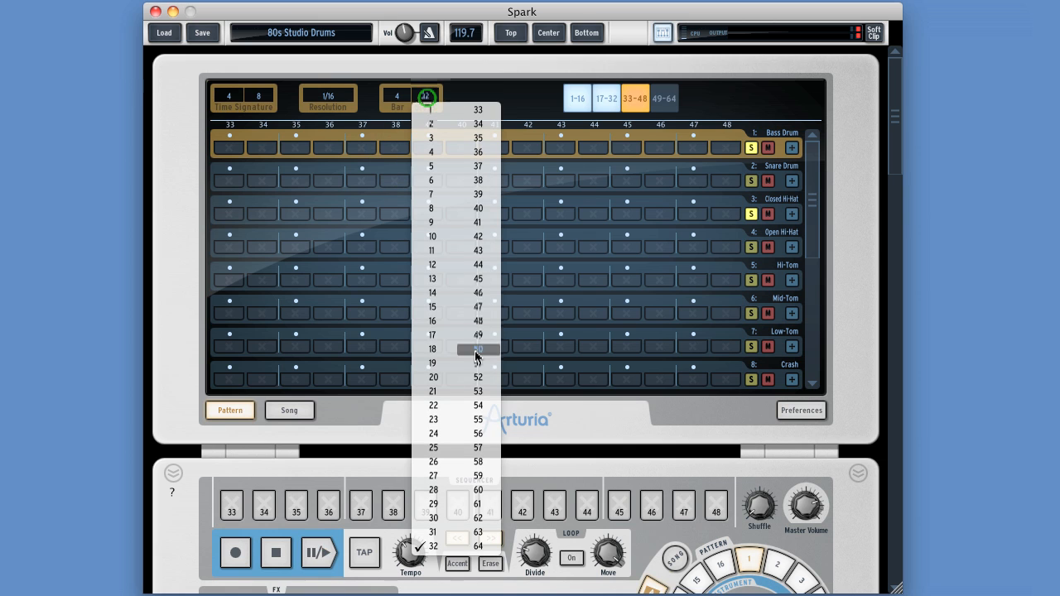
pyautogui.click(441, 323)
pyautogui.click(425, 97)
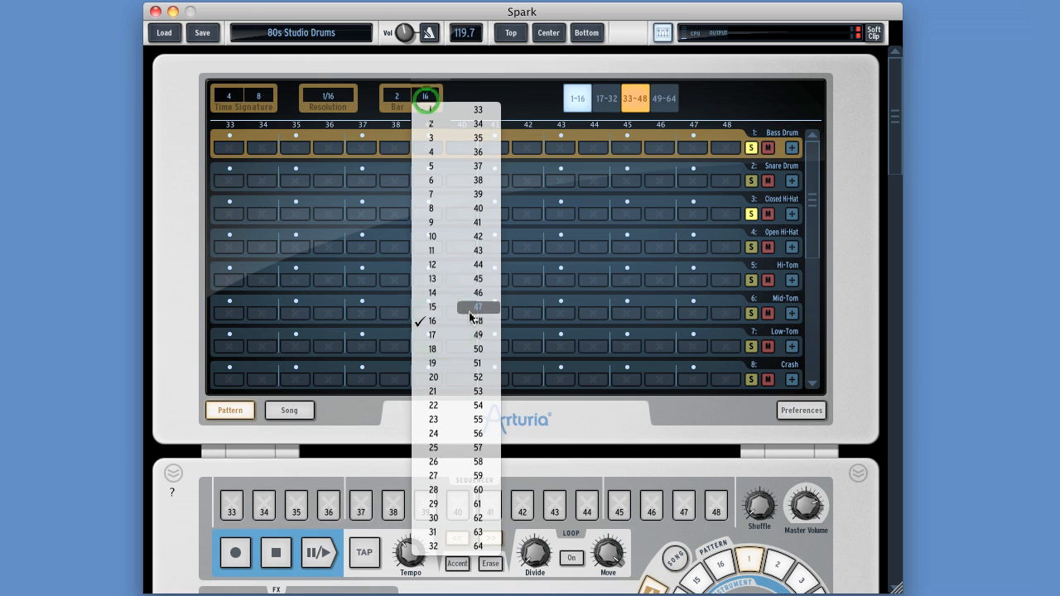
pyautogui.click(480, 546)
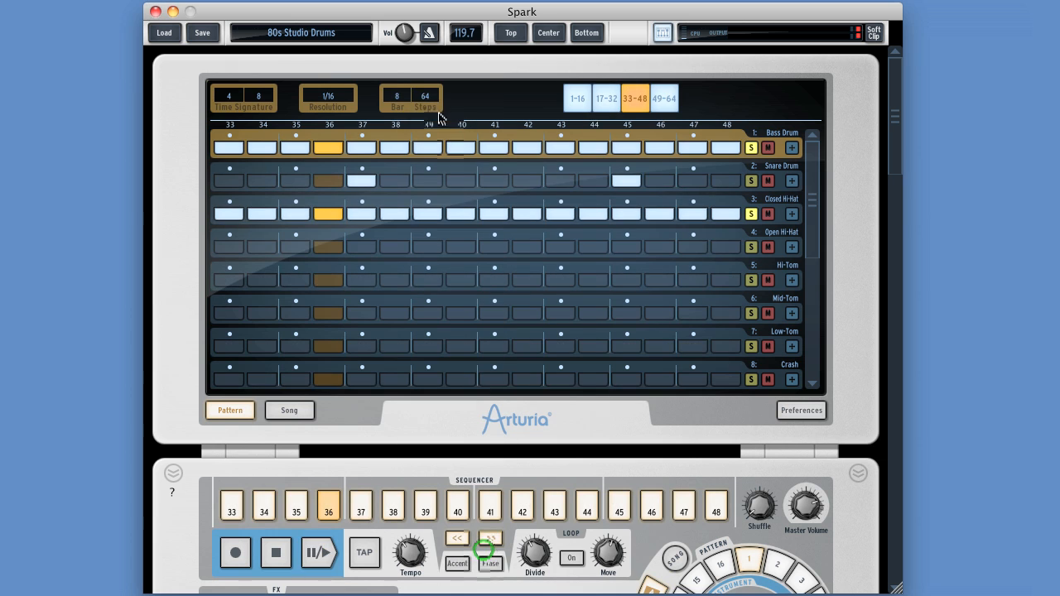
pyautogui.click(425, 97)
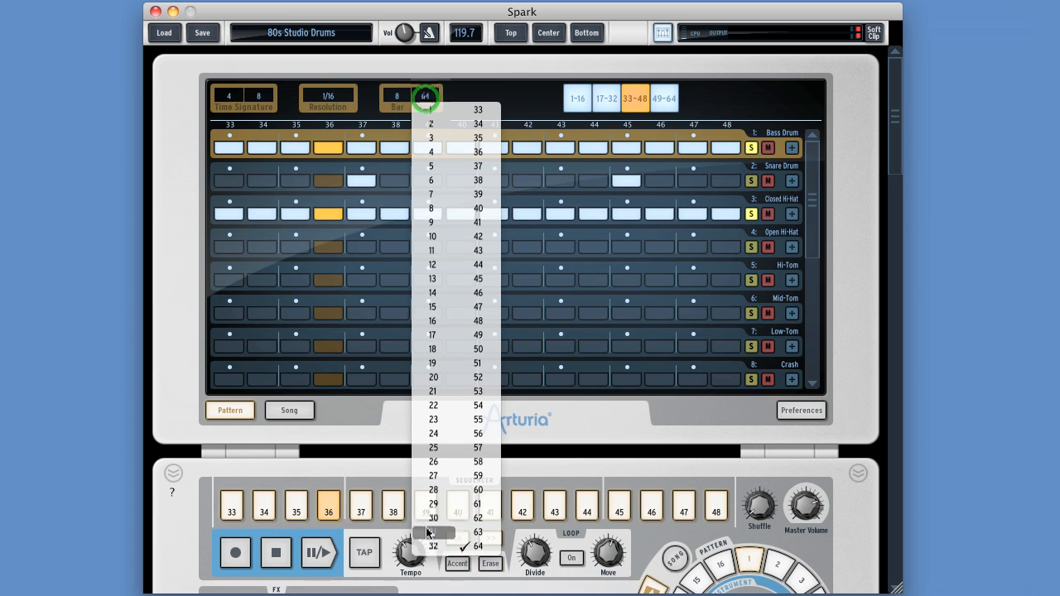
pyautogui.click(436, 544)
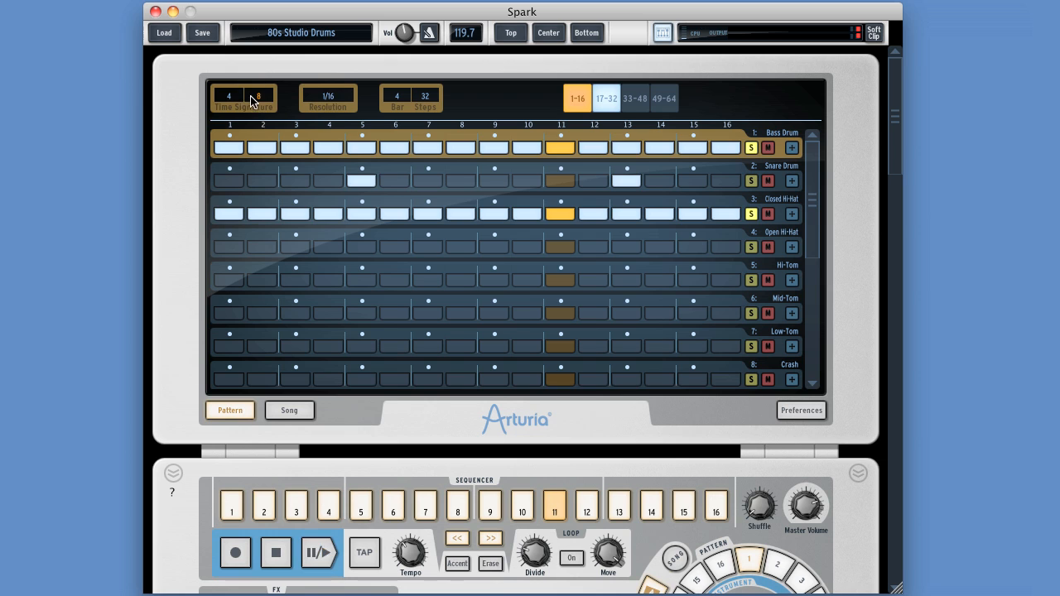
# Step: Try the pattern at a 1/8 resolution and set the resolution back to 1/16
pyautogui.click(329, 100)
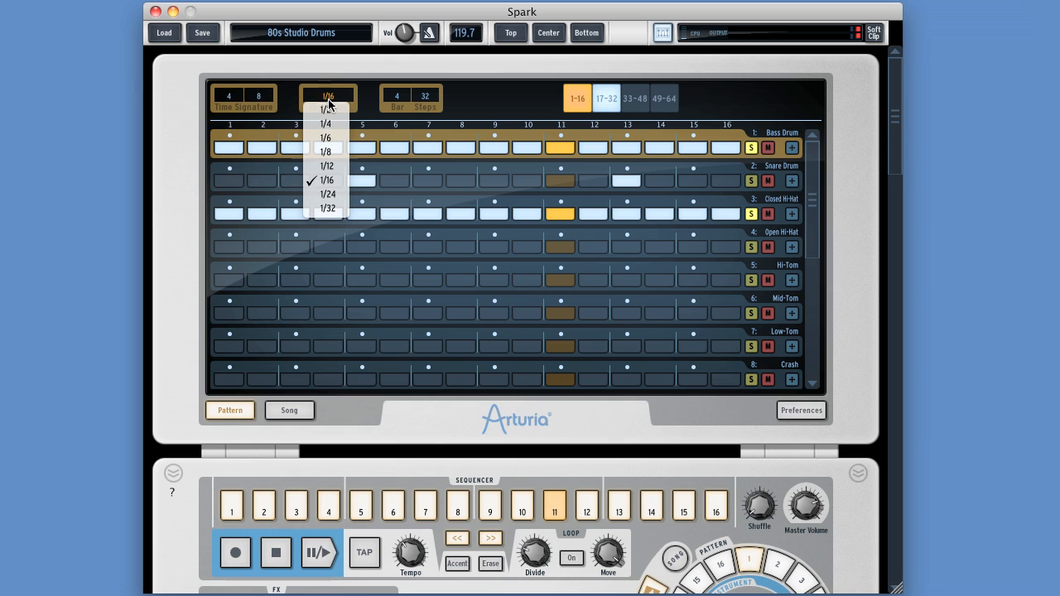
pyautogui.click(330, 152)
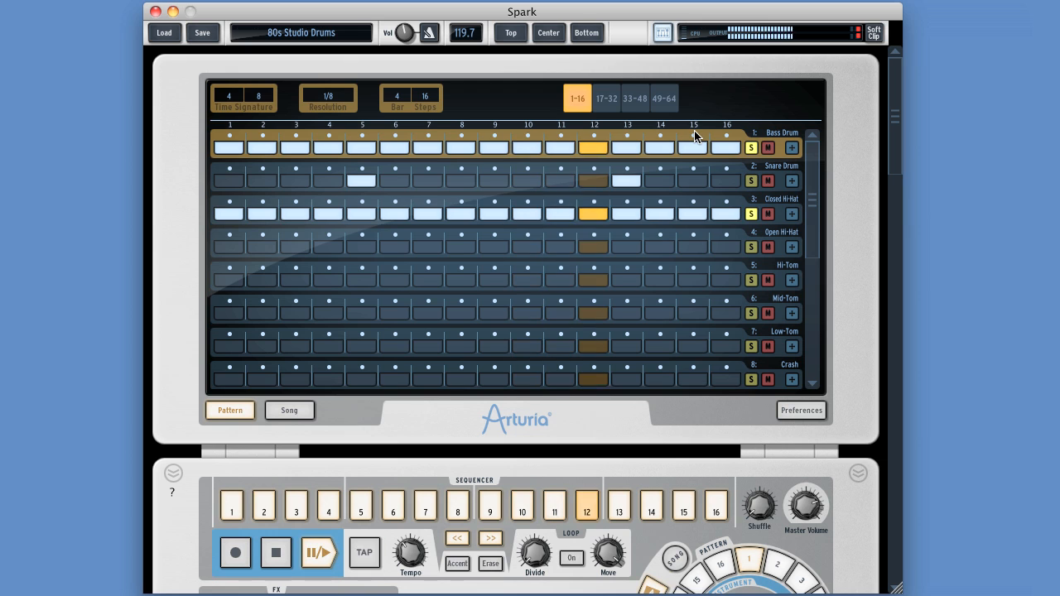
pyautogui.click(328, 100)
pyautogui.click(329, 177)
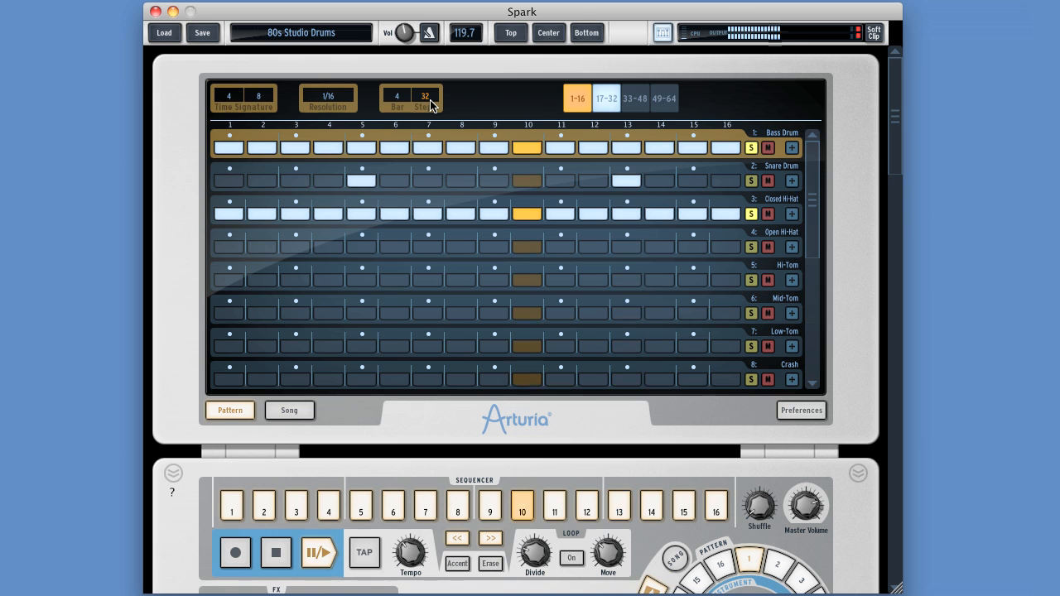
# Step: Try the pattern at a 1/32 resolution and restore the 1/16 resolution
pyautogui.click(324, 101)
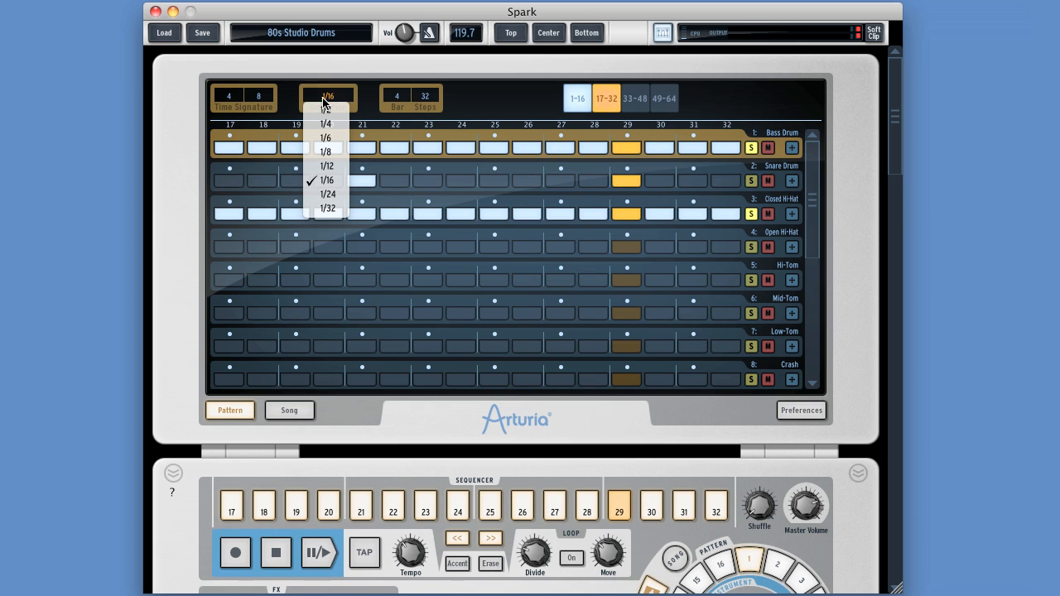
pyautogui.click(328, 208)
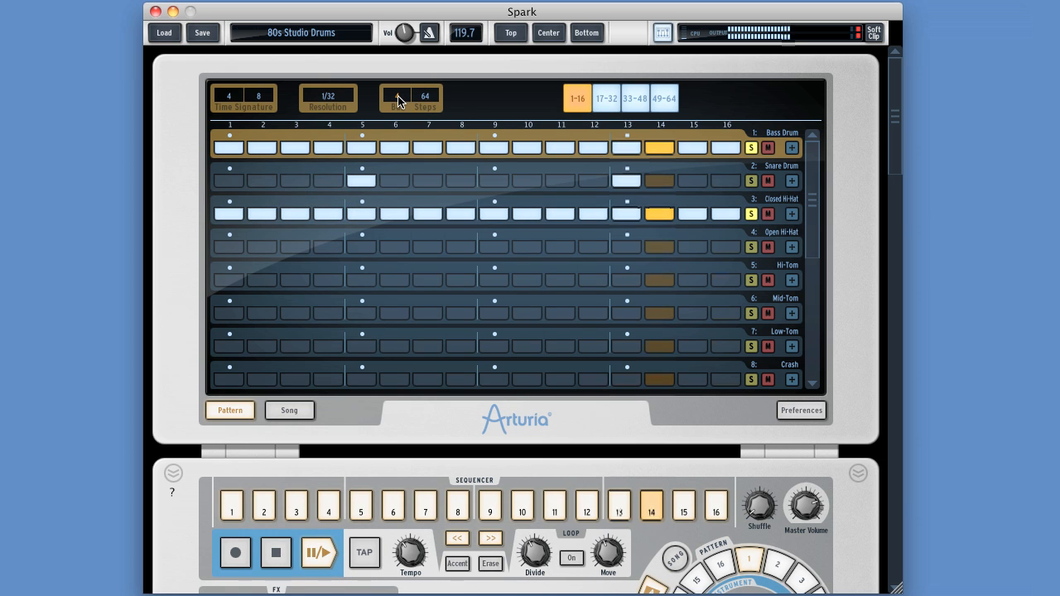
pyautogui.click(339, 100)
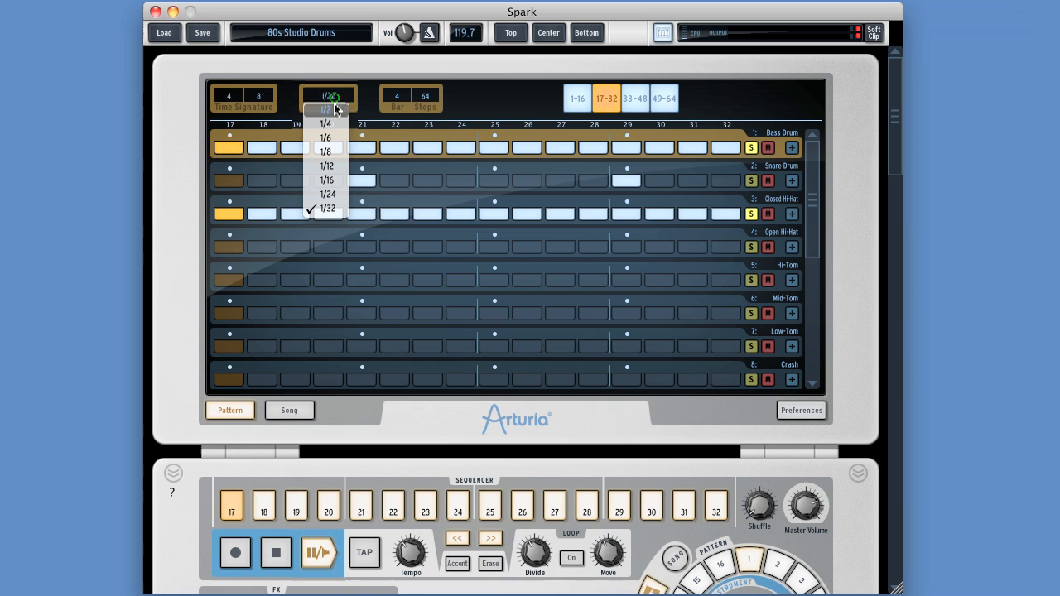
pyautogui.click(332, 179)
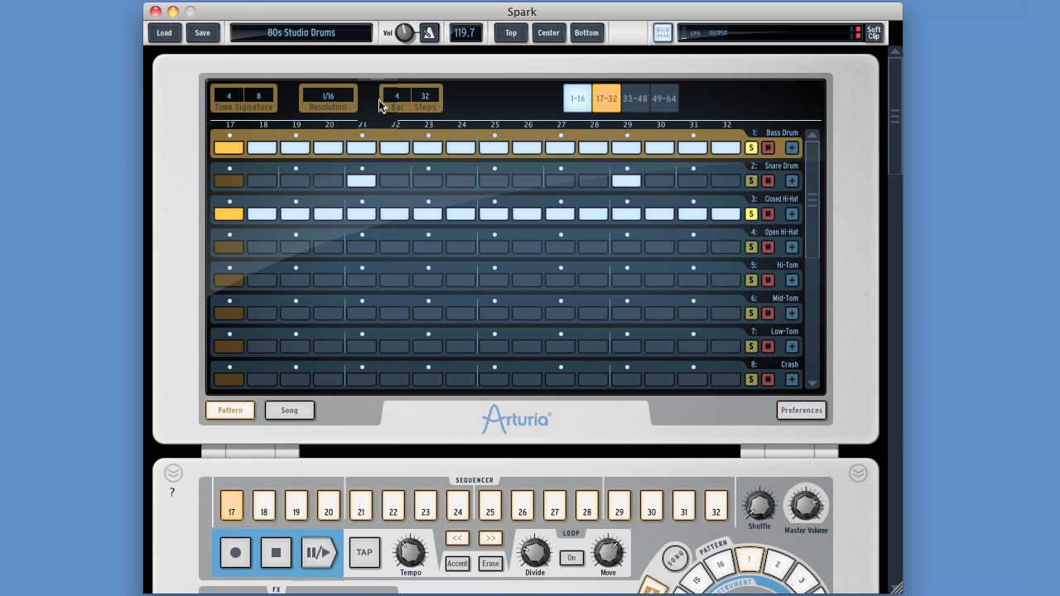
# Step: Change the pattern's time signature to 4/4 and then to 4/16
pyautogui.click(257, 106)
pyautogui.click(265, 116)
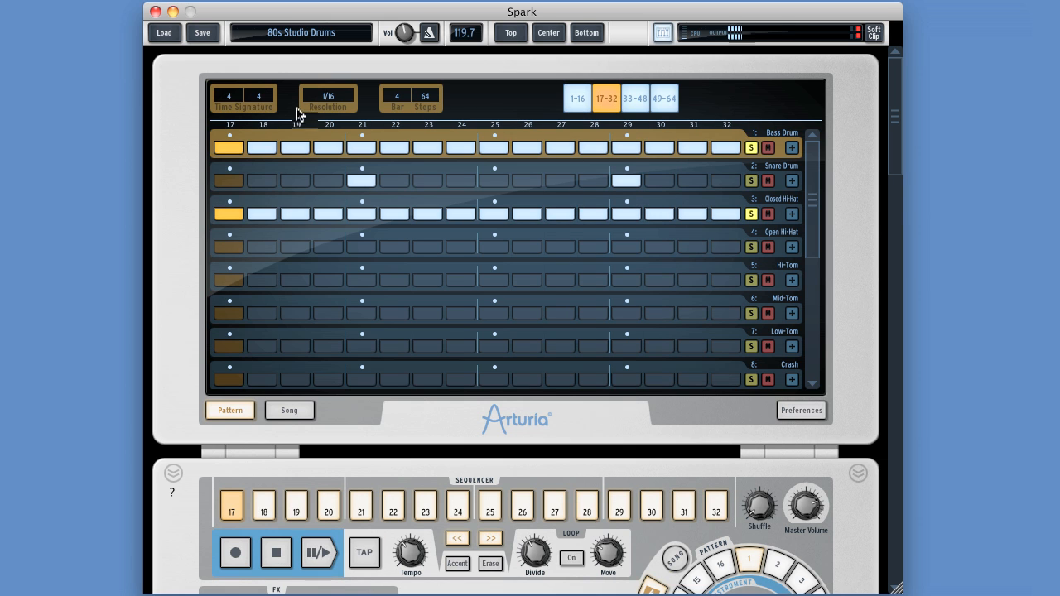
pyautogui.click(261, 102)
pyautogui.click(265, 141)
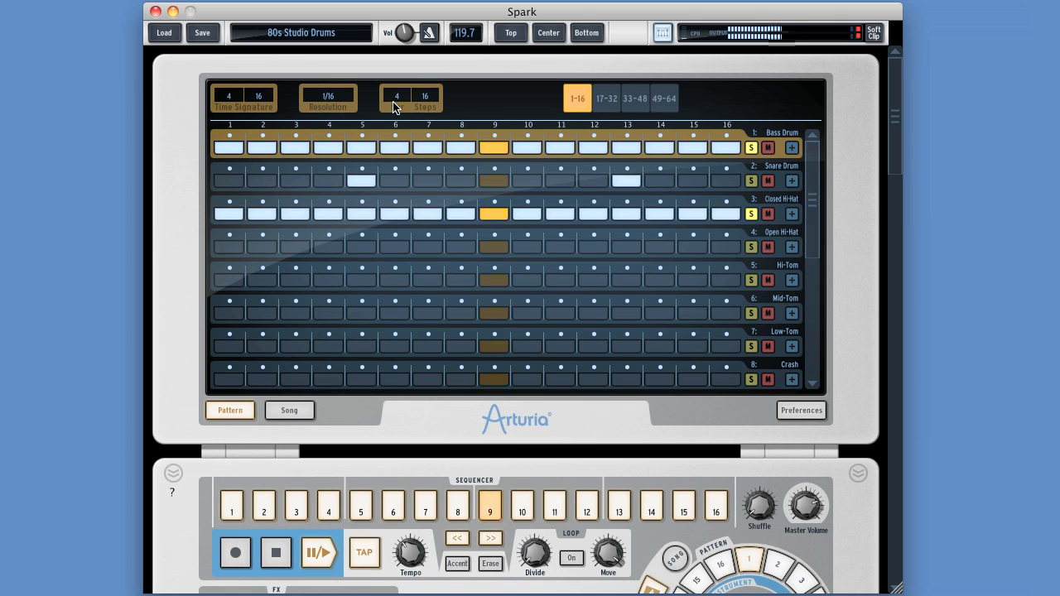
# Step: Change the pattern's time signature to 4/8 and then to 3/8
pyautogui.click(265, 102)
pyautogui.click(265, 125)
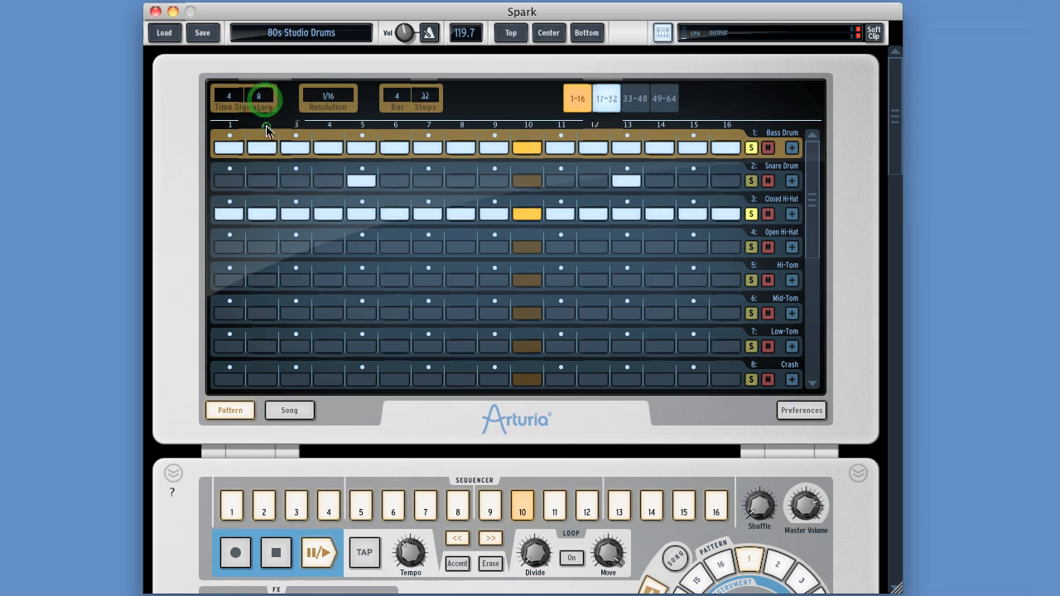
pyautogui.click(222, 96)
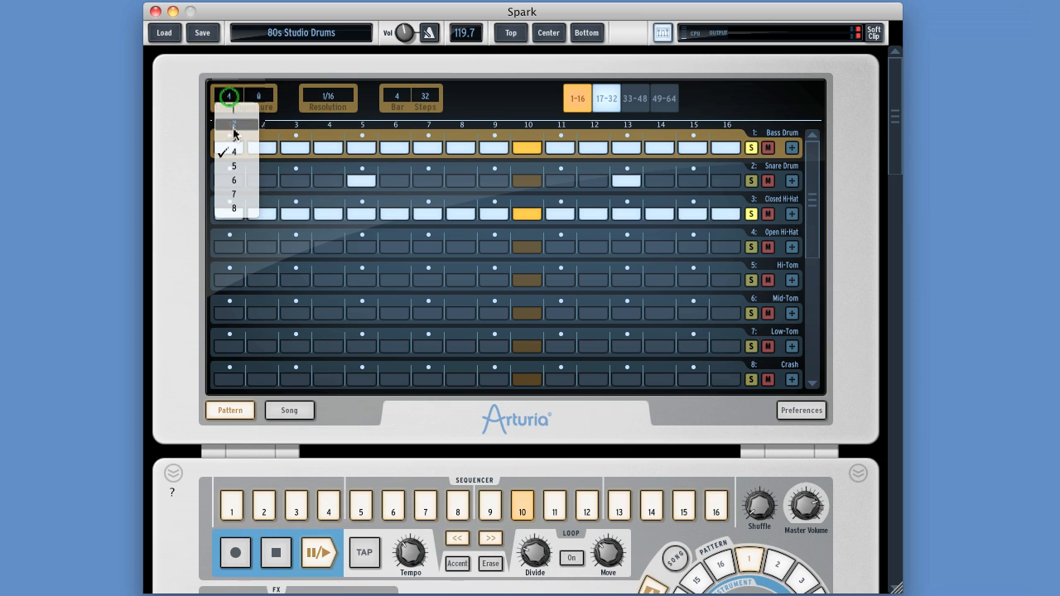
pyautogui.click(233, 139)
pyautogui.click(261, 99)
# Step: Reduce the 3/8 pattern's length to 2 bars and then to 1 bar
pyautogui.click(401, 100)
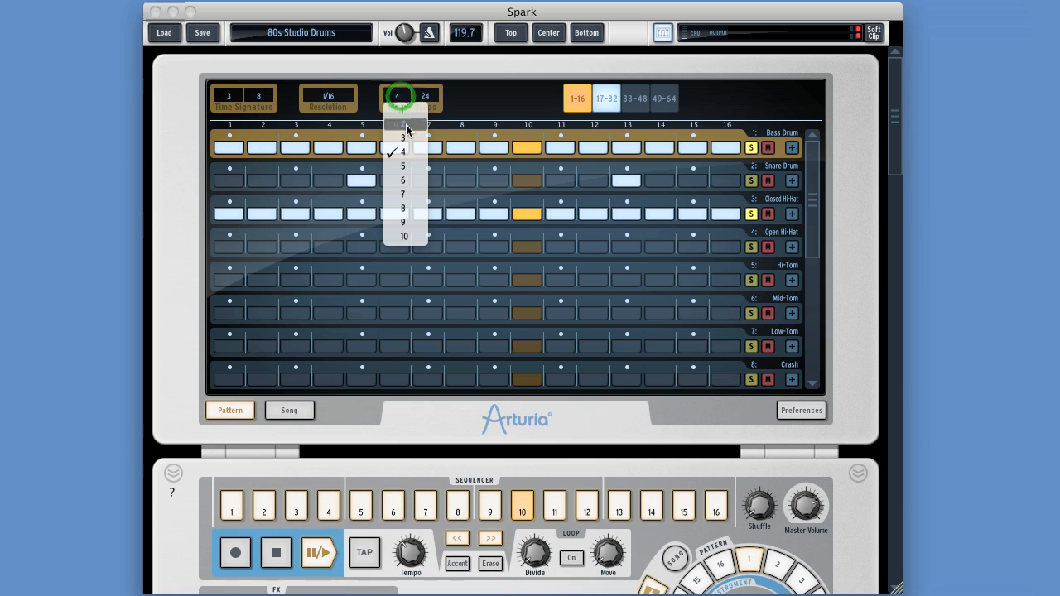
pyautogui.click(404, 124)
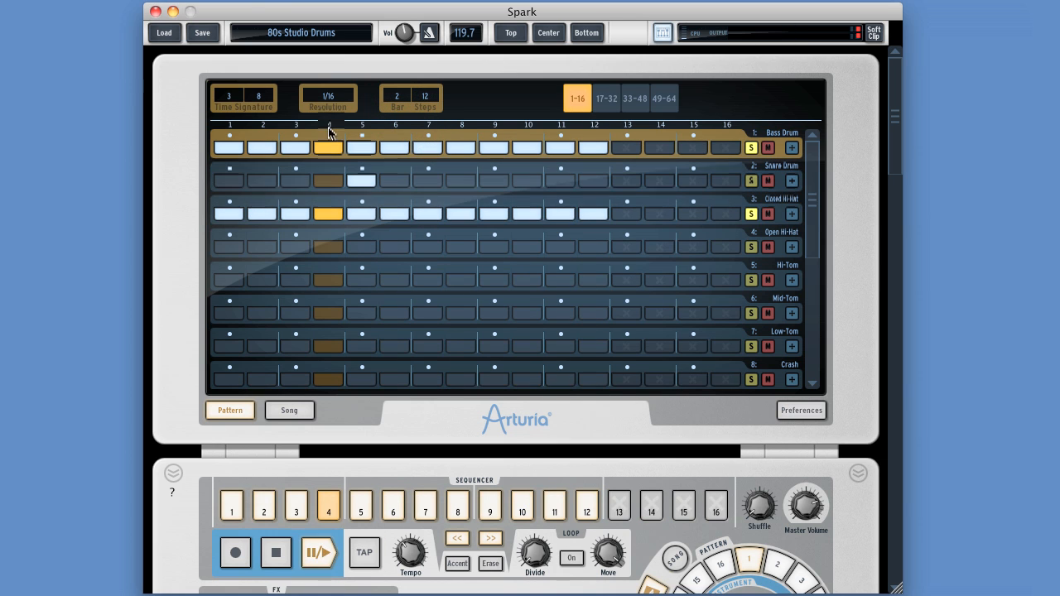
pyautogui.click(400, 102)
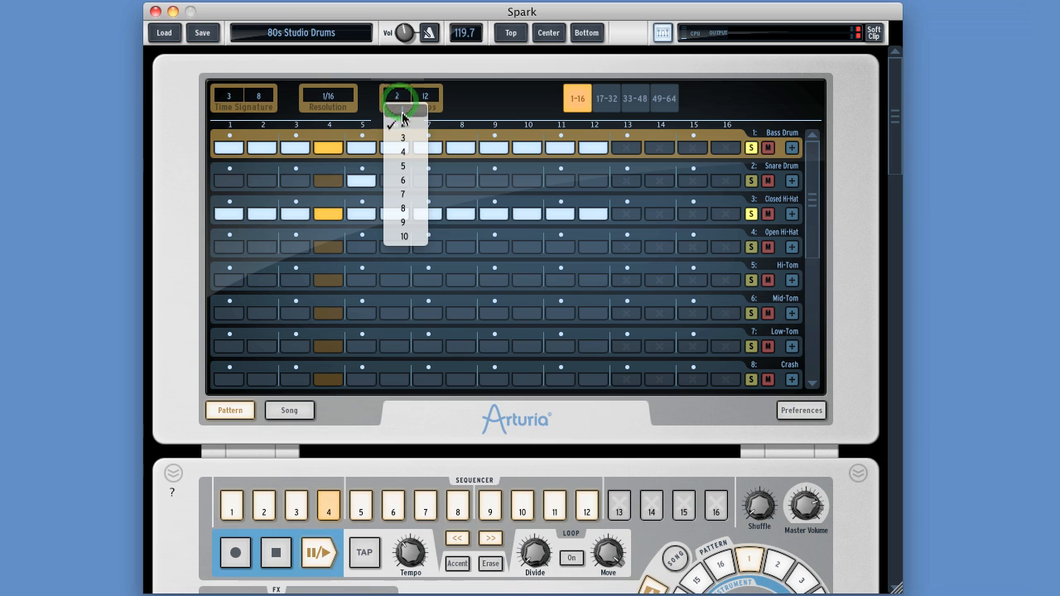
pyautogui.click(403, 113)
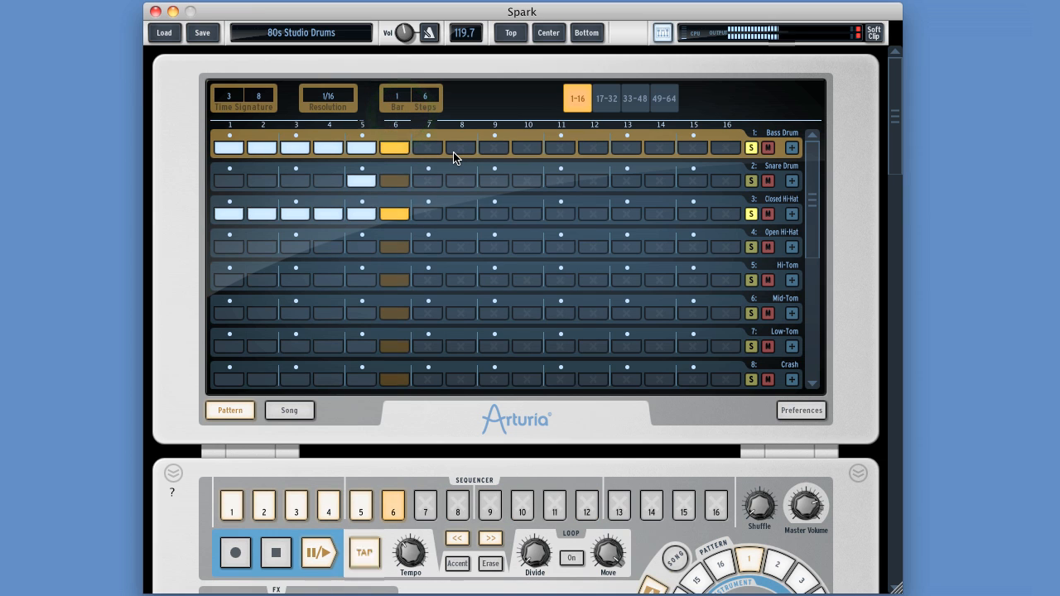
# Step: Change the one-bar pattern's time signature to 4/4
pyautogui.click(230, 101)
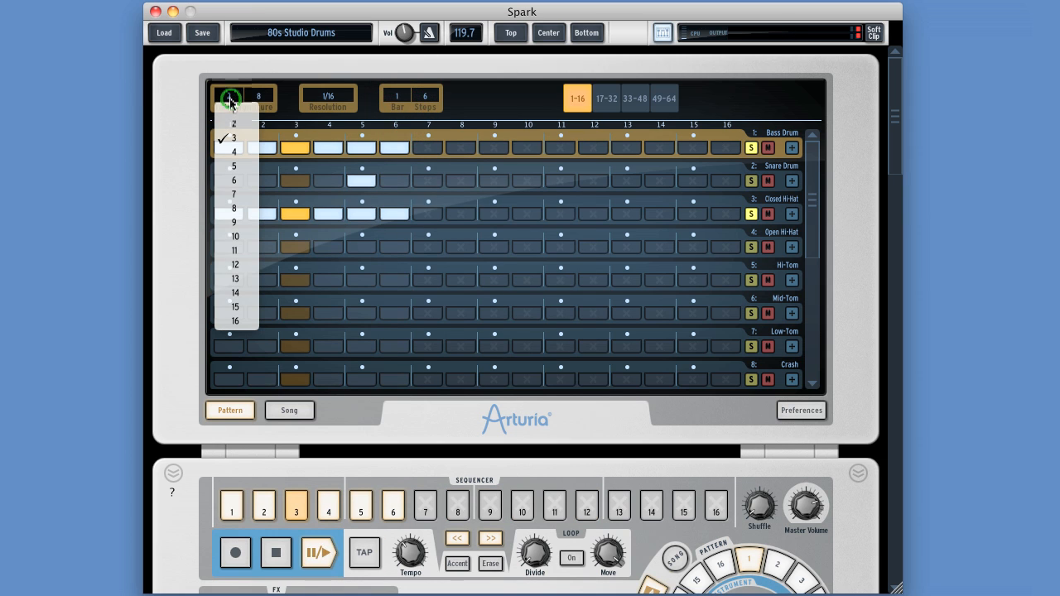
pyautogui.click(236, 150)
pyautogui.click(258, 96)
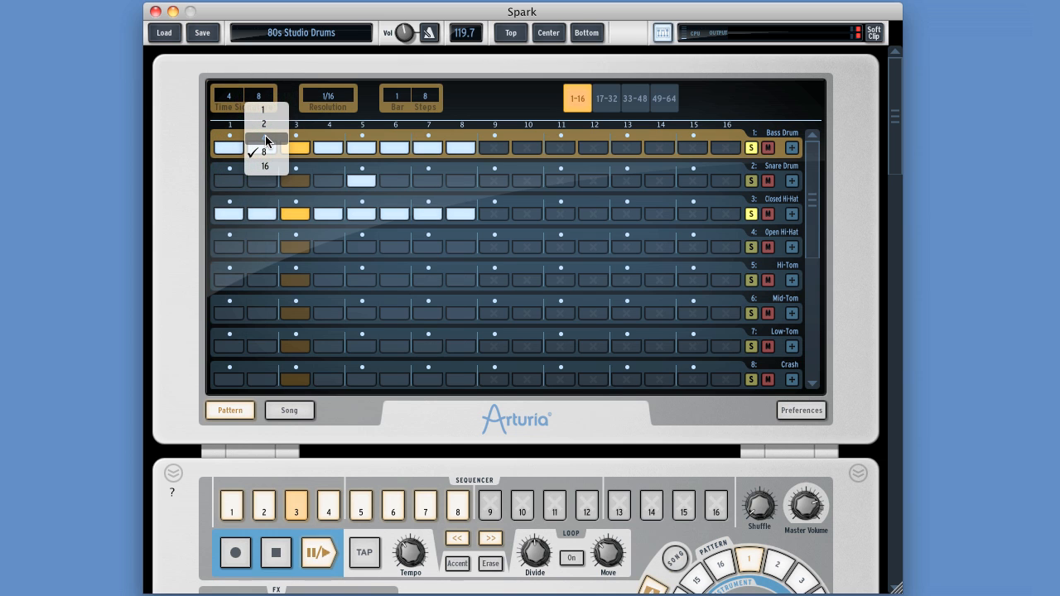
pyautogui.click(264, 138)
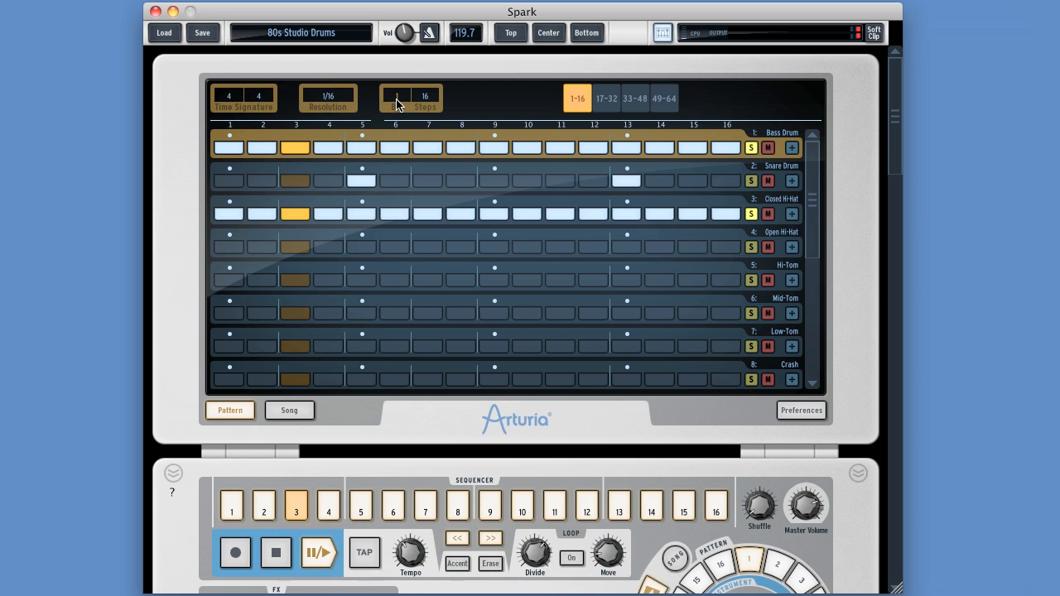
# Step: Try the pattern with 12 and then 14 steps, and set the step count back to 16
pyautogui.click(423, 100)
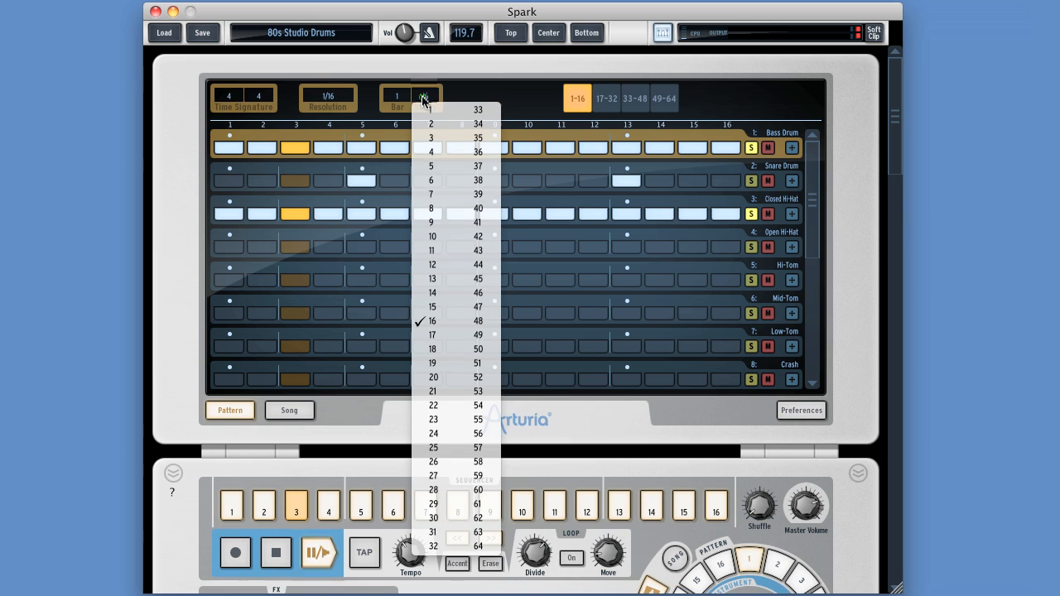
pyautogui.click(438, 274)
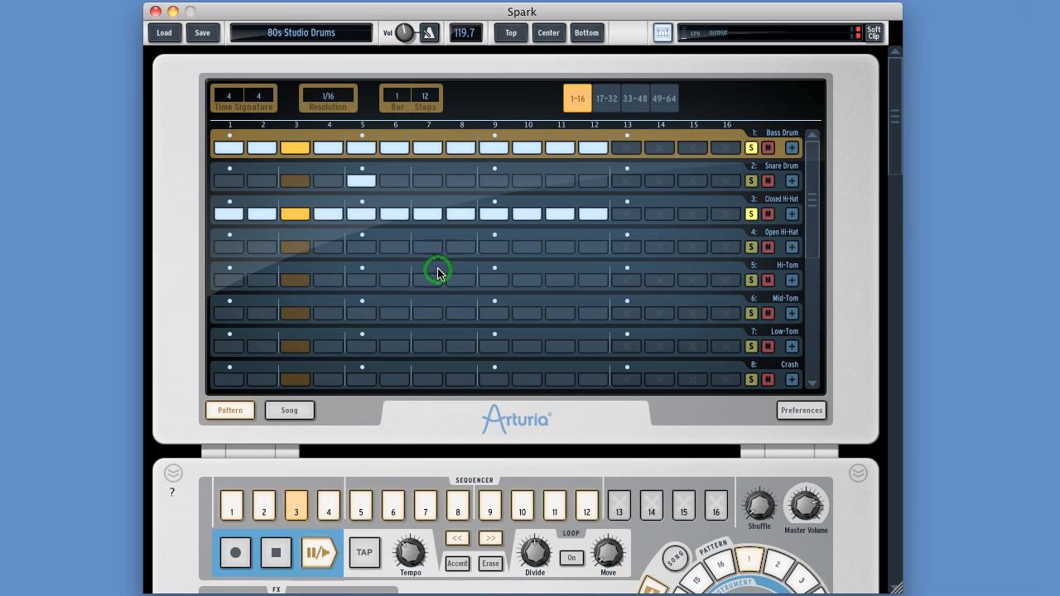
pyautogui.click(425, 98)
pyautogui.click(443, 288)
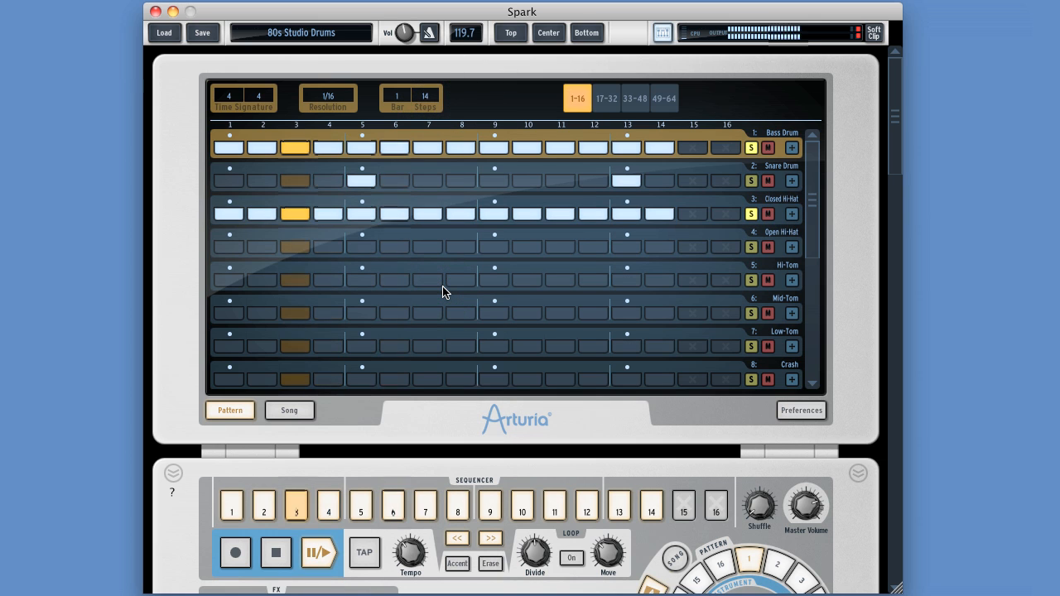
pyautogui.press('space')
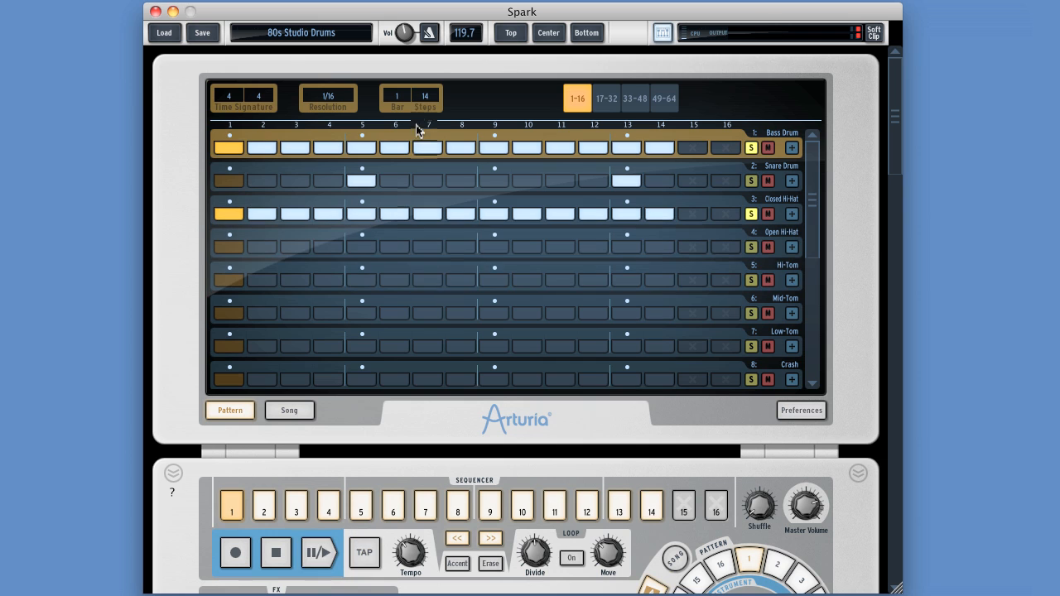
pyautogui.click(422, 100)
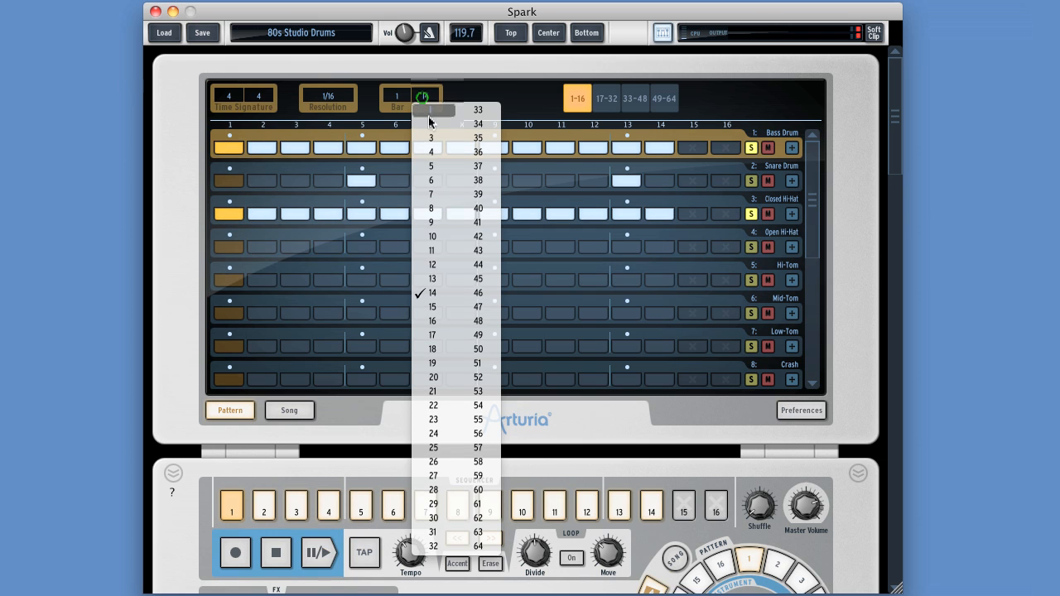
pyautogui.click(435, 321)
# Step: Set the pattern to a 4/8 time signature with a length of 2 bars
pyautogui.click(259, 97)
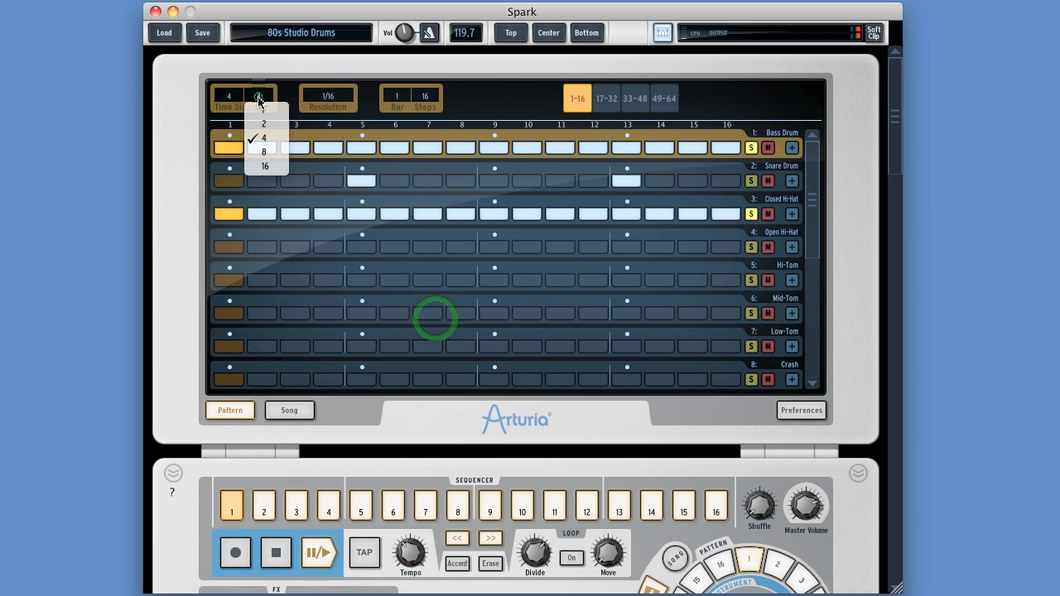
pyautogui.click(269, 153)
pyautogui.click(397, 99)
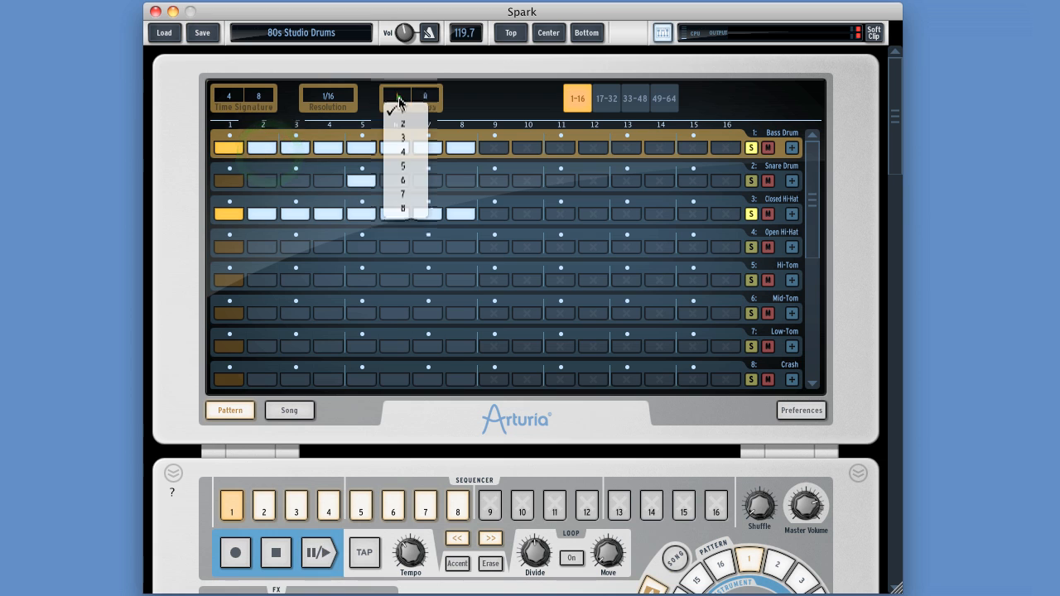
pyautogui.click(402, 125)
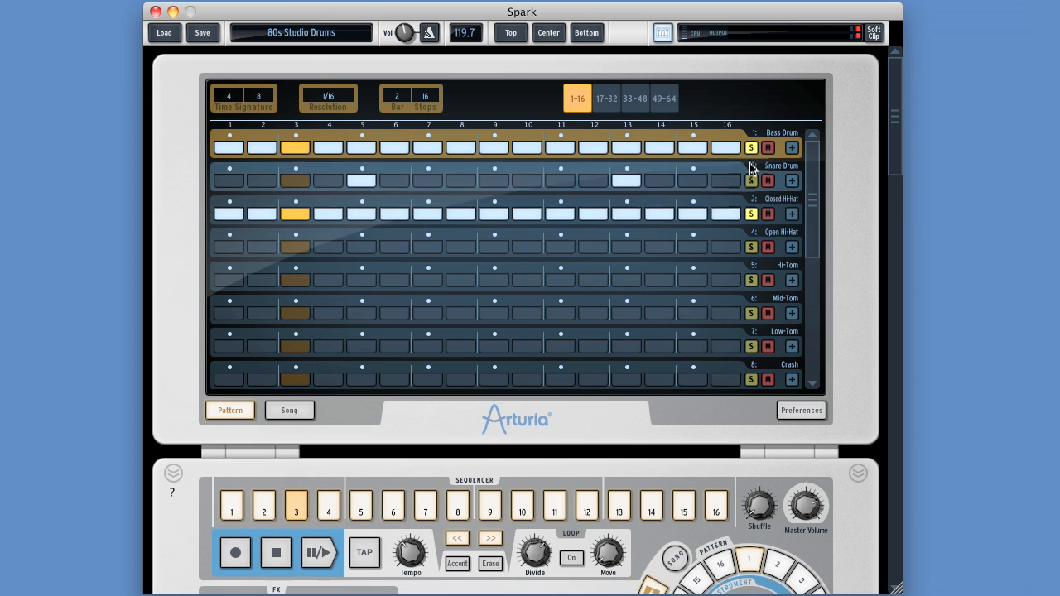
# Step: Show the Bass Drum track's automation lane and close it again
pyautogui.click(791, 149)
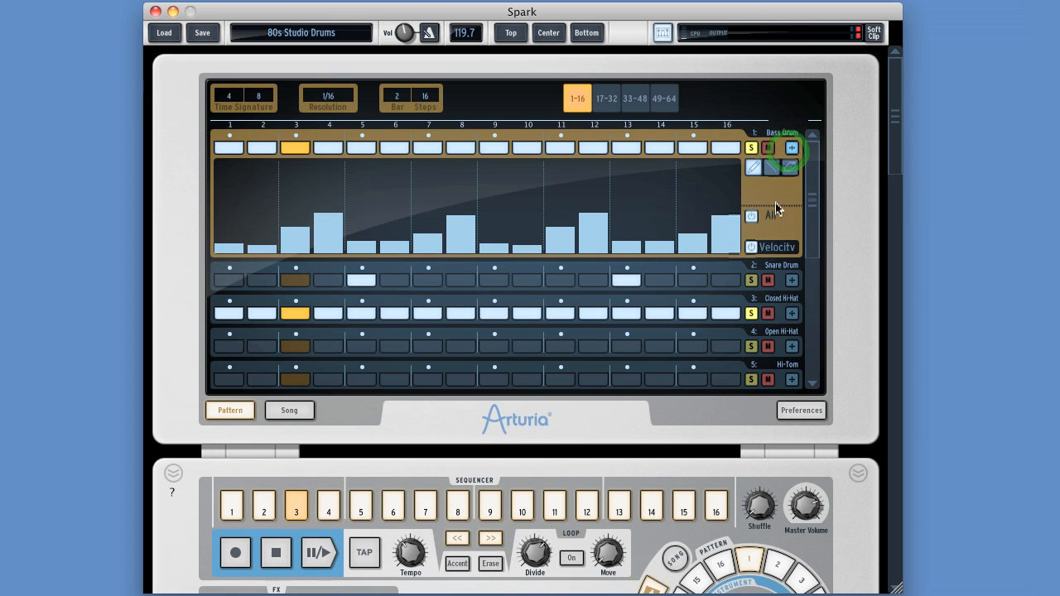
pyautogui.click(791, 148)
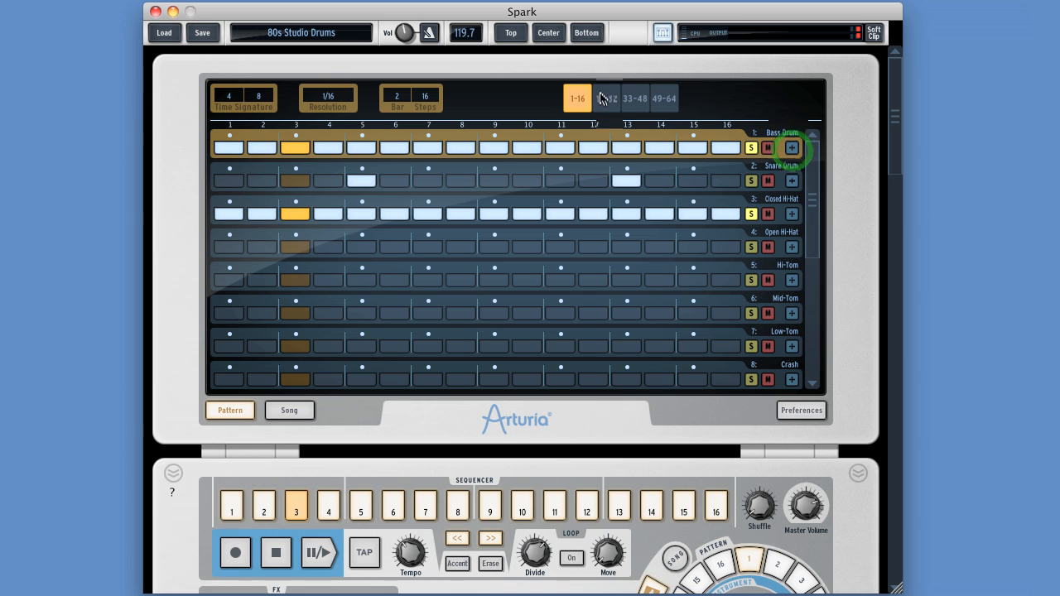
# Step: Select the Mid-Tom instrument and bring its track into view in the pattern grid
pyautogui.click(550, 35)
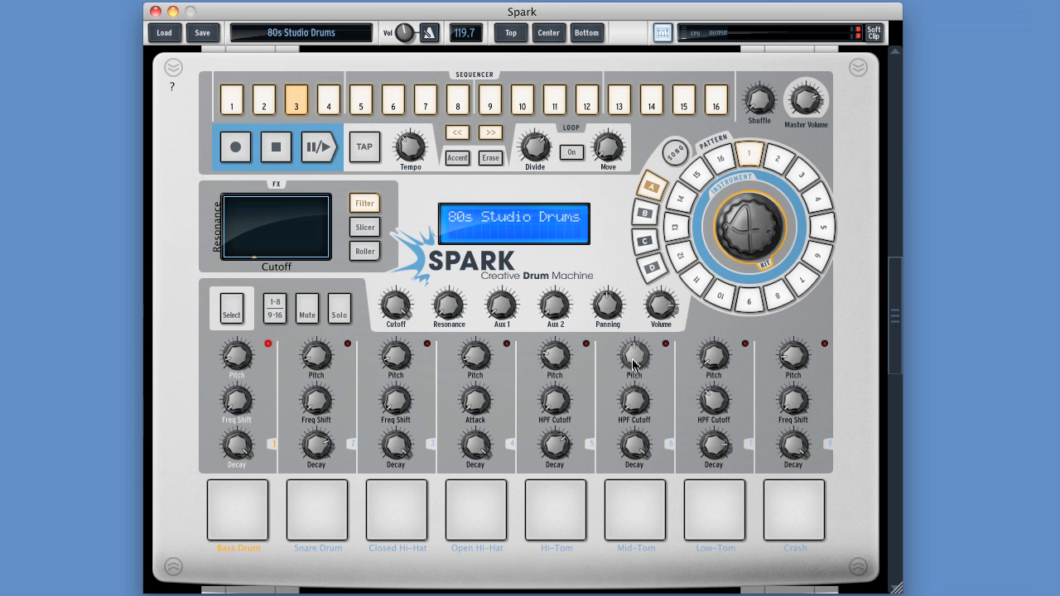
pyautogui.click(671, 445)
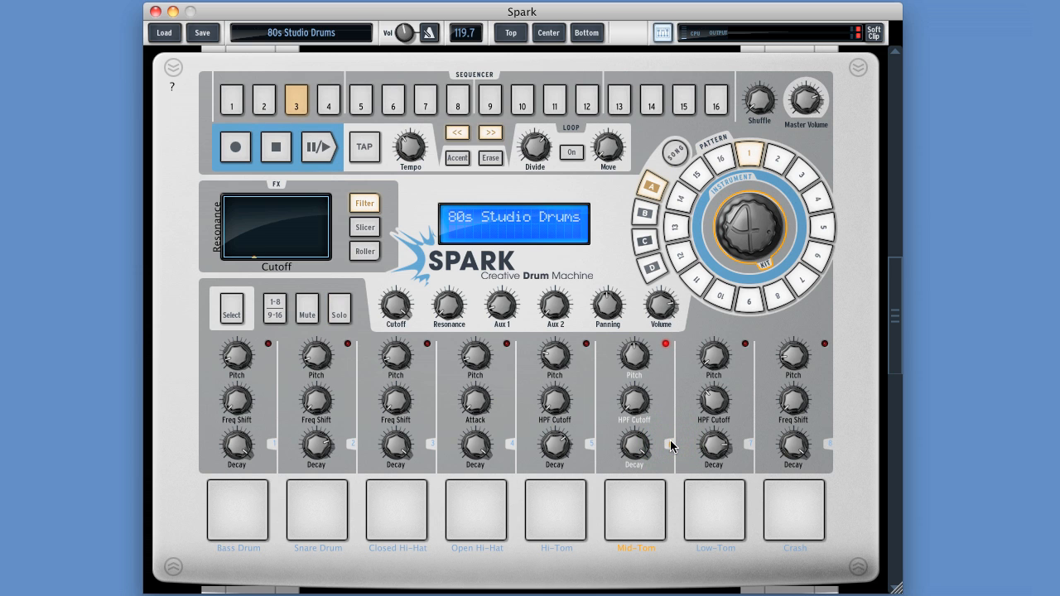
pyautogui.click(513, 35)
pyautogui.moveTo(809, 250)
pyautogui.mouseDown()
pyautogui.moveTo(810, 207)
pyautogui.moveTo(812, 256)
pyautogui.moveTo(810, 241)
pyautogui.mouseUp()
pyautogui.press('space')
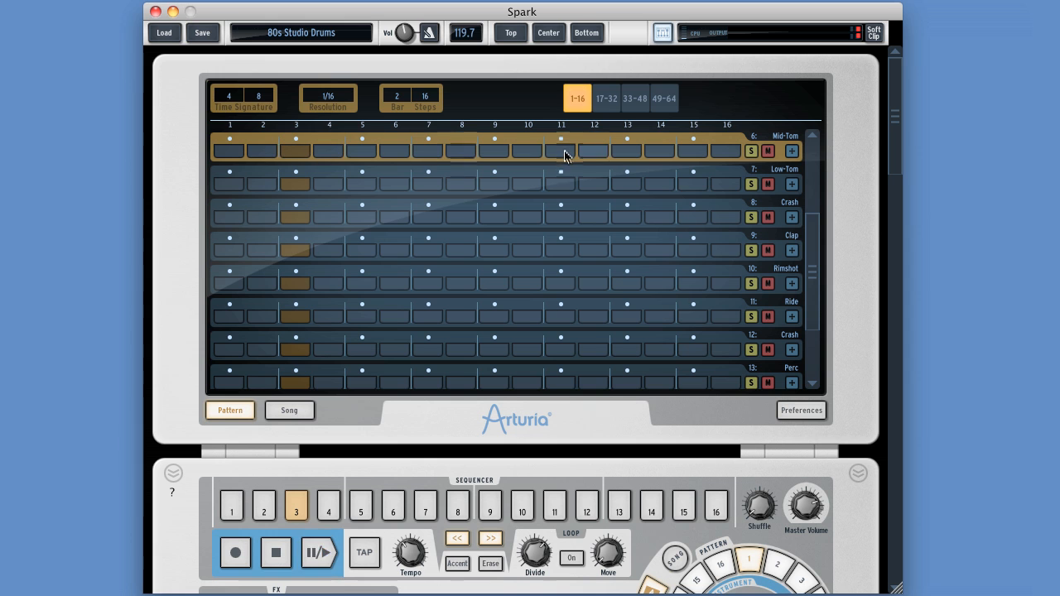
# Step: Turn off solo on the Closed Hi-Hat and Bass Drum tracks, and solo the Mid-Tom track
pyautogui.moveTo(809, 239)
pyautogui.mouseDown()
pyautogui.moveTo(812, 164)
pyautogui.moveTo(816, 250)
pyautogui.mouseUp()
pyautogui.click(751, 214)
pyautogui.click(751, 148)
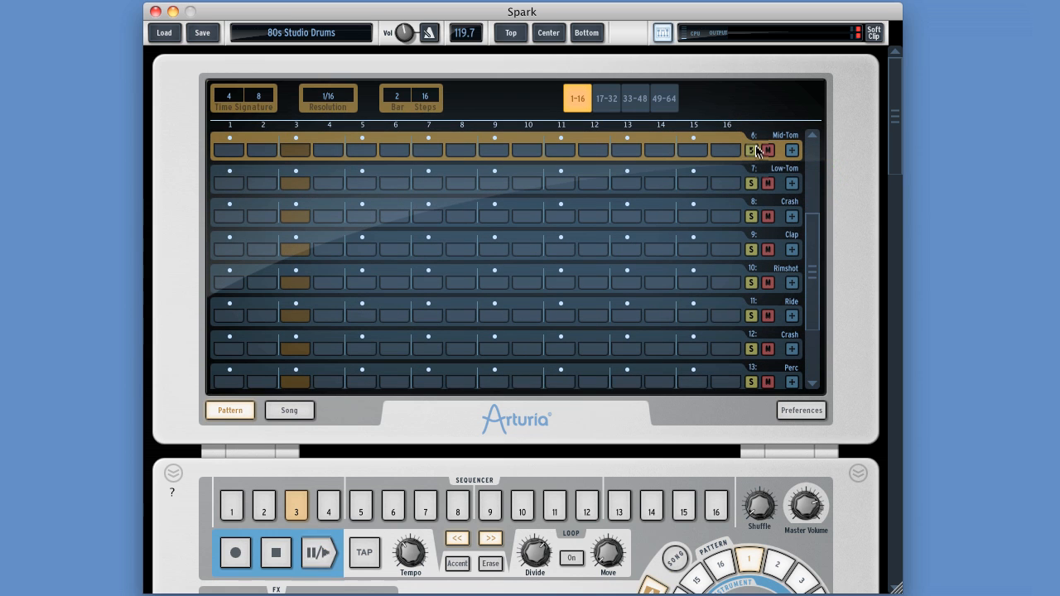
# Step: Activate steps 1, 5, 9 and 13 on the Mid-Tom track and audition the pattern
pyautogui.click(236, 154)
pyautogui.click(362, 151)
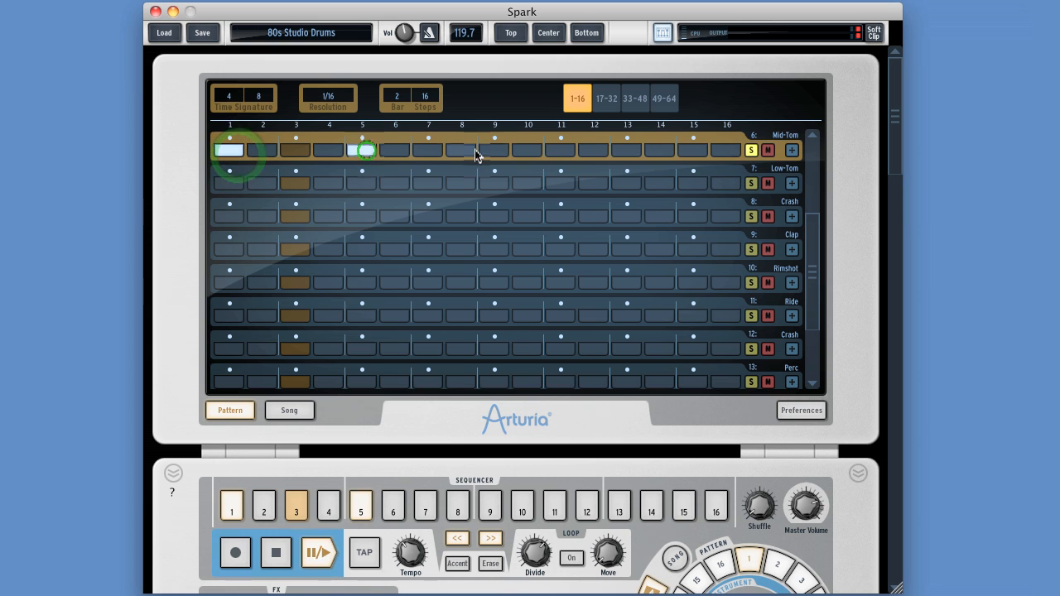
pyautogui.click(490, 151)
pyautogui.click(626, 150)
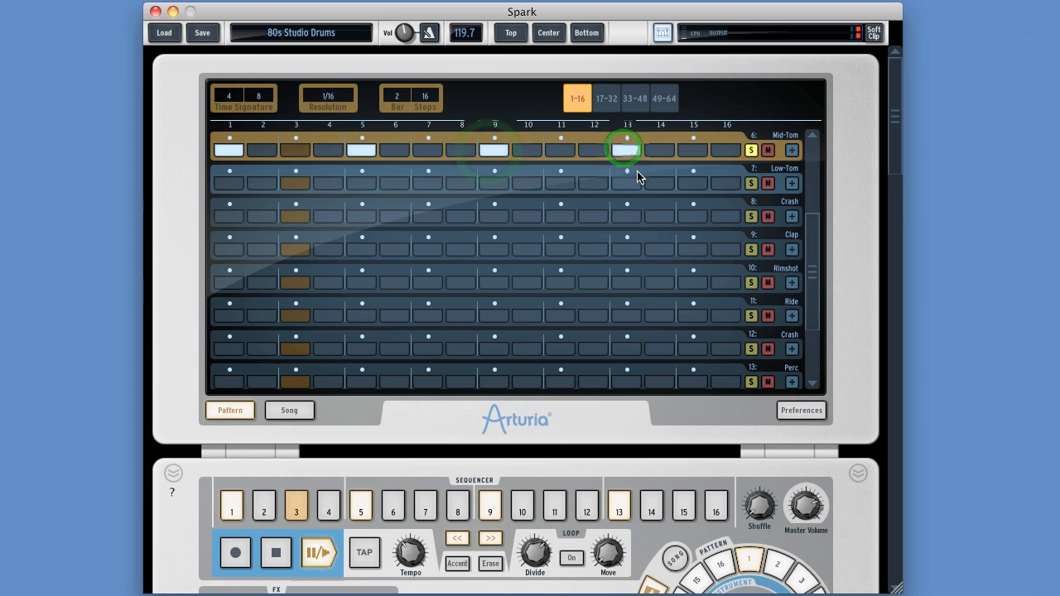
pyautogui.press('space')
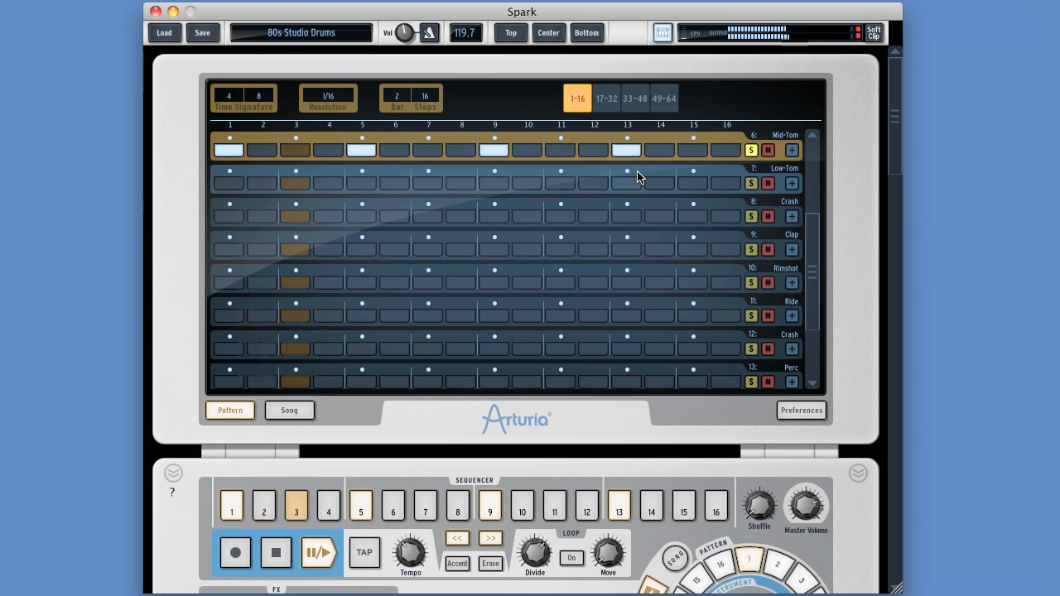
pyautogui.press('space')
# Step: Open the Mid-Tom track's automation lane, keep the Pen tool active and show the Velocity parameter
pyautogui.click(792, 149)
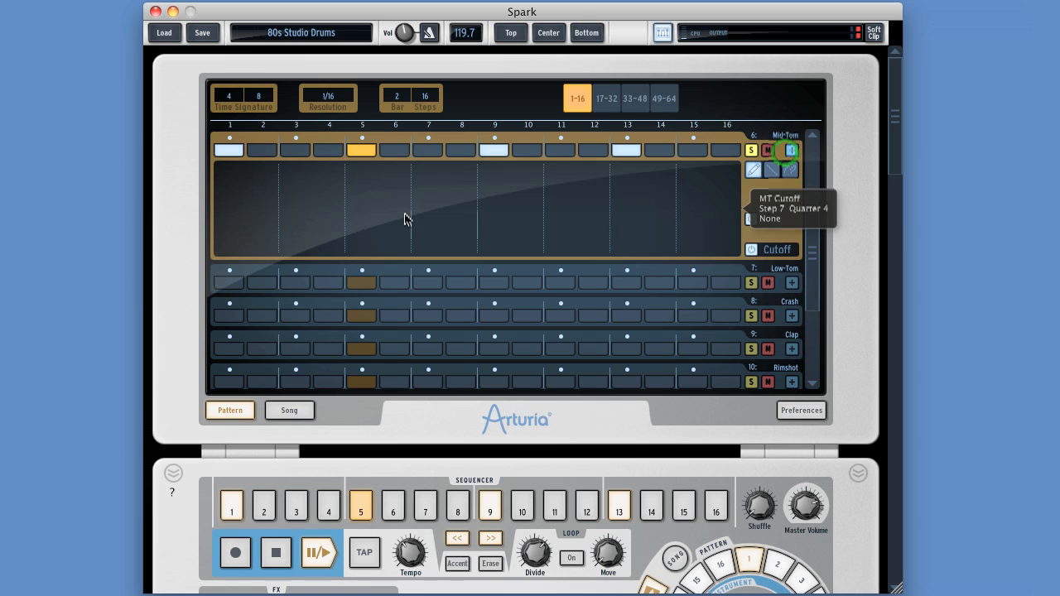
pyautogui.click(790, 171)
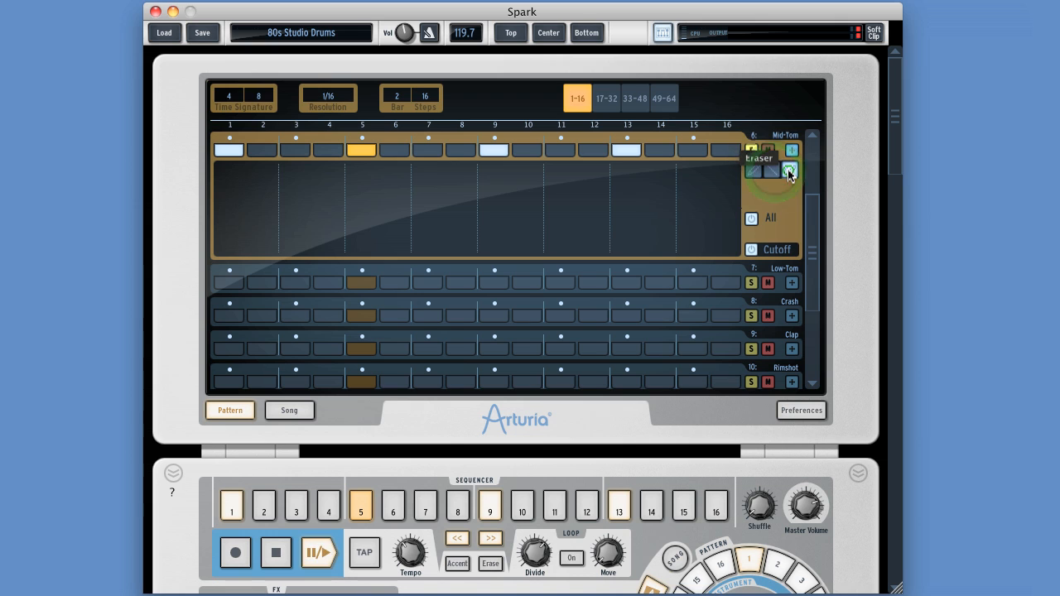
pyautogui.click(755, 170)
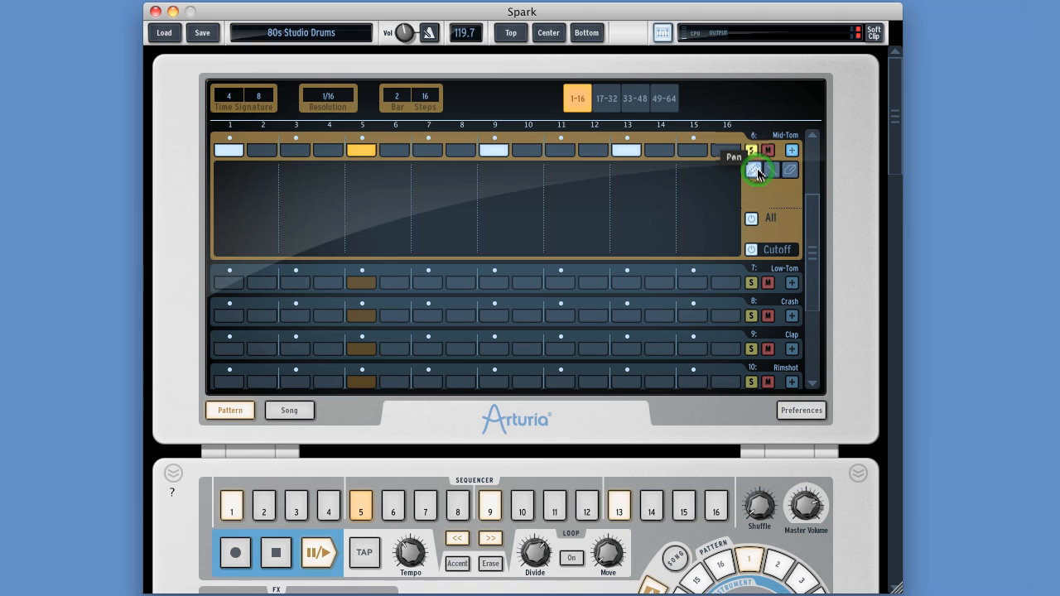
pyautogui.click(776, 250)
pyautogui.click(783, 261)
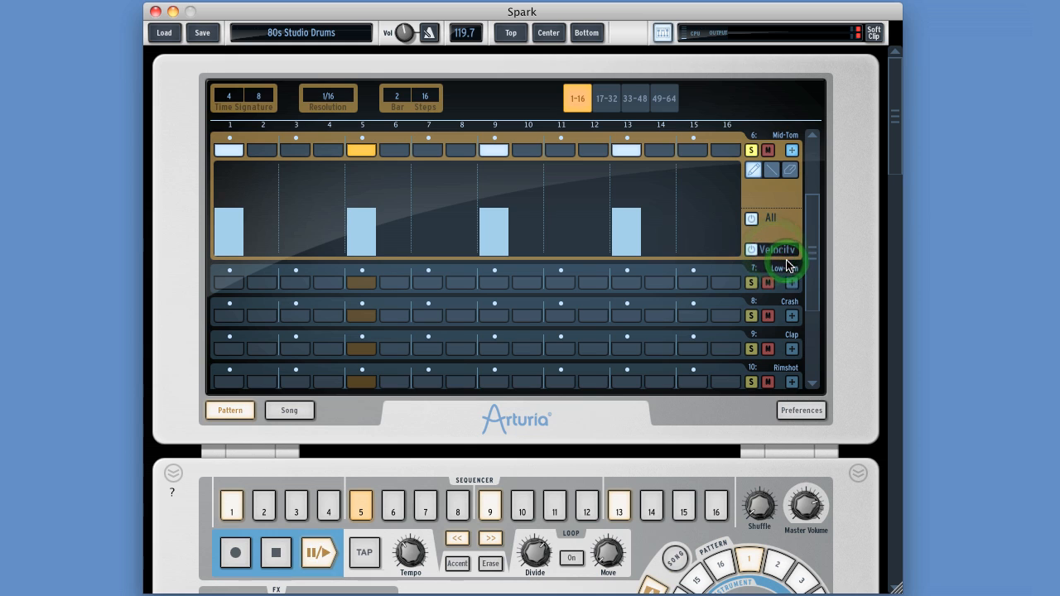
# Step: Try different velocities on Mid-Tom steps 9 and 13, and reset both steps to their default velocity
pyautogui.click(493, 154)
pyautogui.click(493, 154)
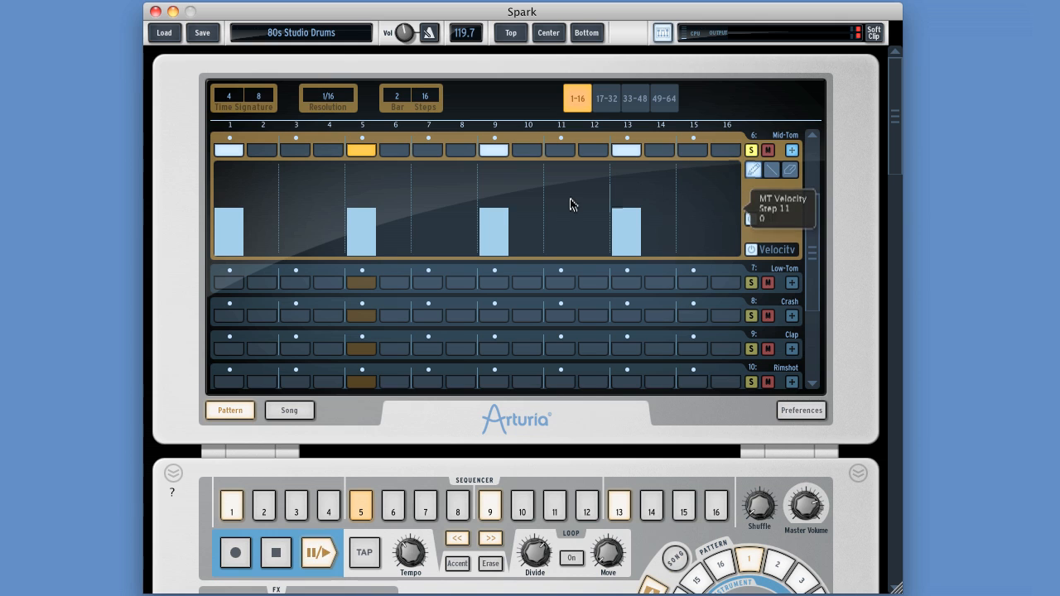
pyautogui.moveTo(507, 169); pyautogui.dragTo(602, 232)
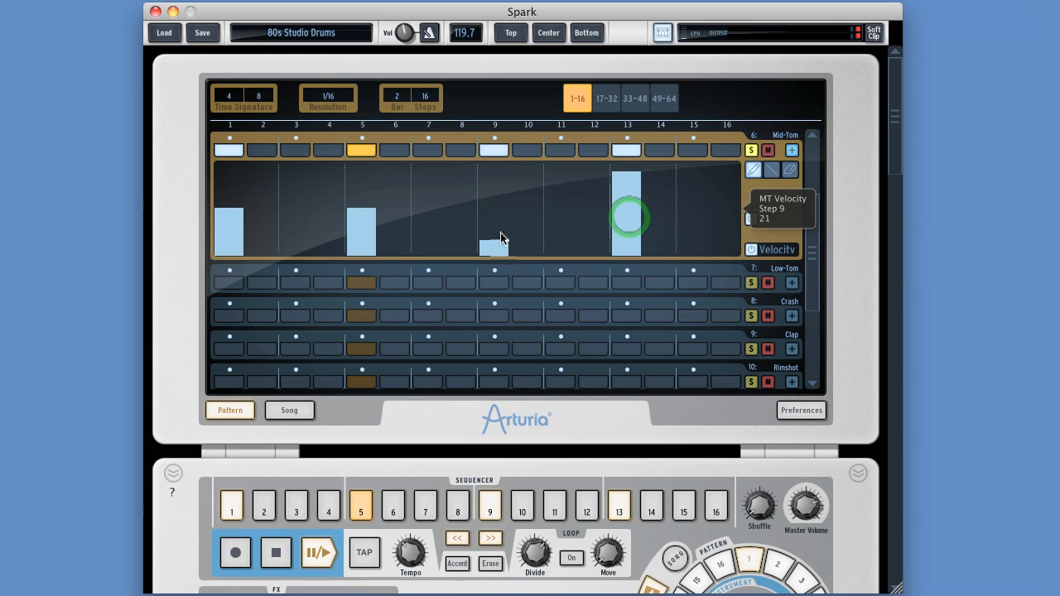
pyautogui.moveTo(501, 238); pyautogui.dragTo(497, 189)
pyautogui.doubleClick(495, 149)
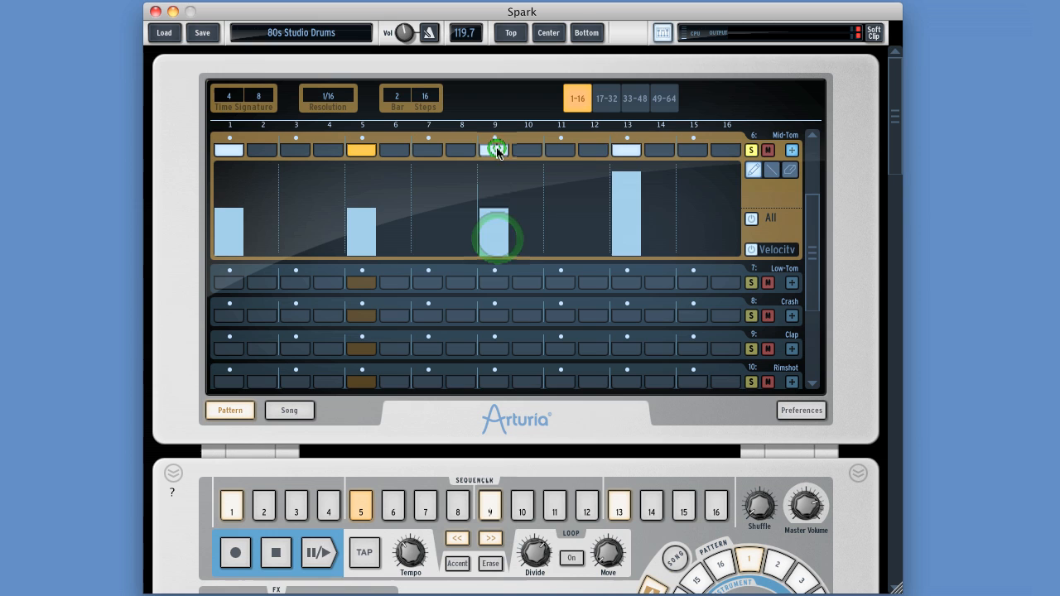
pyautogui.doubleClick(619, 151)
# Step: Switch the Mid-Tom track's automation lane to the Cutoff parameter
pyautogui.click(774, 249)
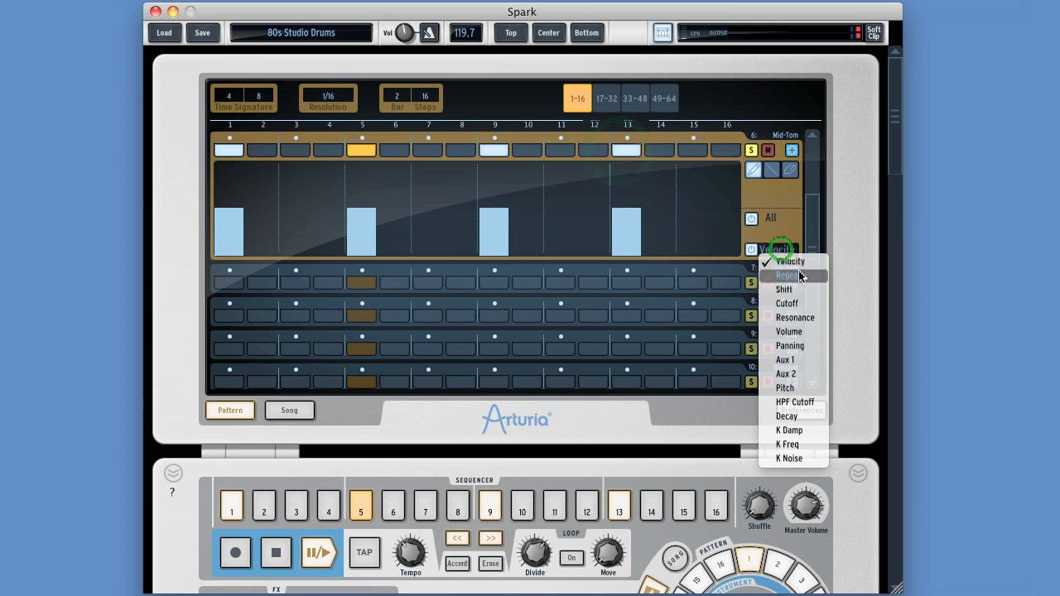
pyautogui.click(800, 304)
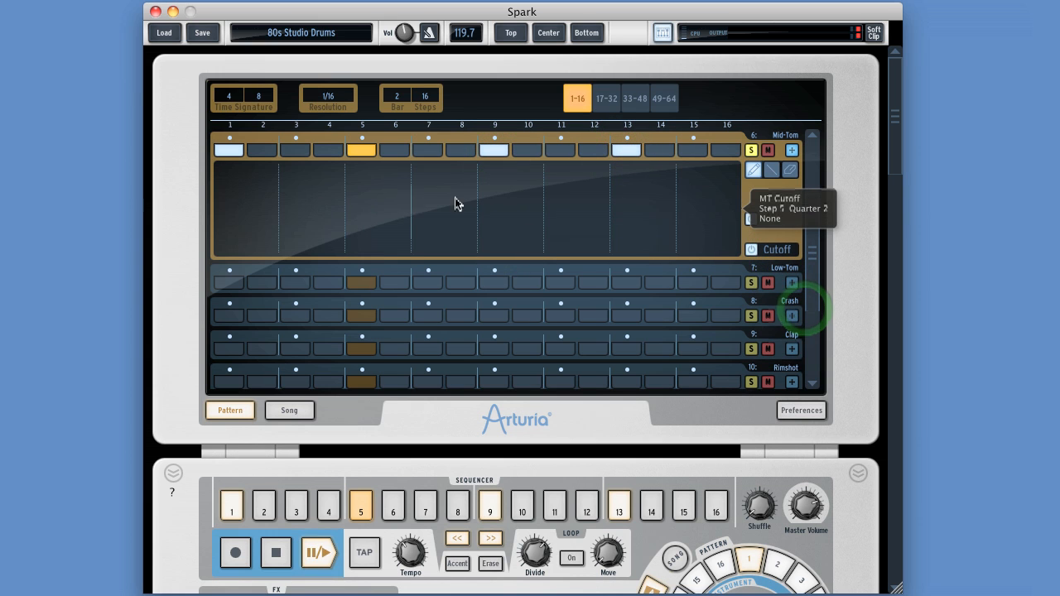
# Step: Draw a wavy Cutoff curve across all 16 Mid-Tom steps with the Pen tool, one value per step
pyautogui.click(231, 174)
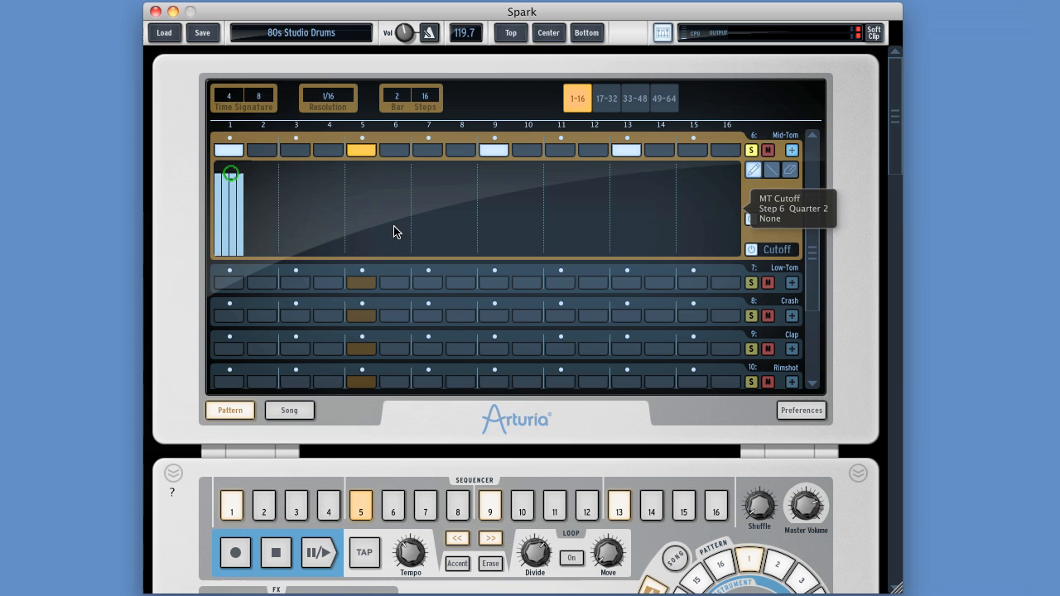
pyautogui.click(358, 173)
pyautogui.click(458, 222)
pyautogui.click(494, 192)
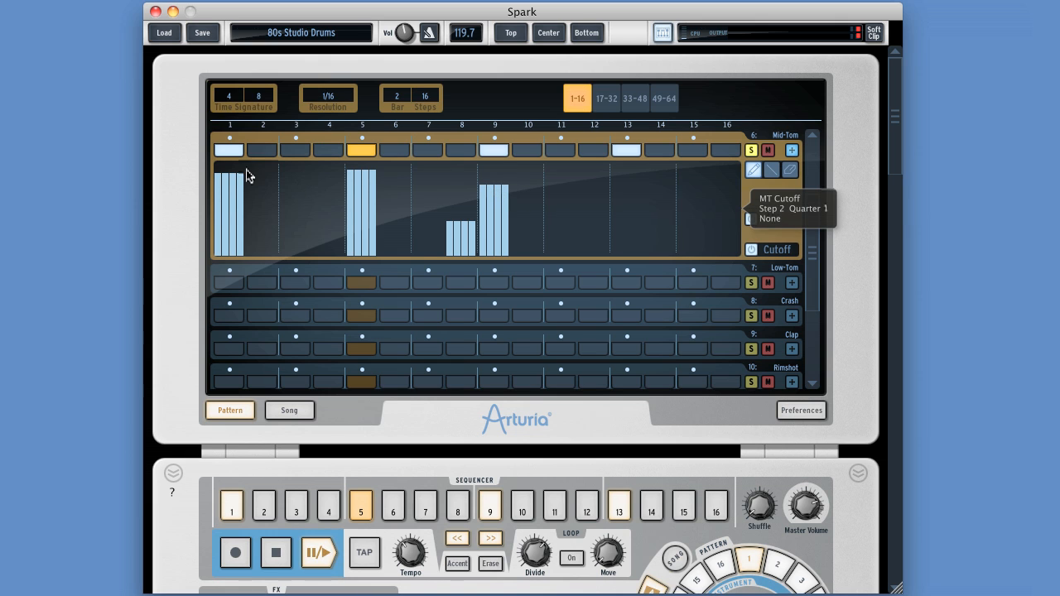
pyautogui.moveTo(224, 174)
pyautogui.mouseDown()
pyautogui.moveTo(306, 230)
pyautogui.moveTo(437, 197)
pyautogui.moveTo(572, 218)
pyautogui.moveTo(629, 211)
pyautogui.moveTo(692, 184)
pyautogui.mouseUp()
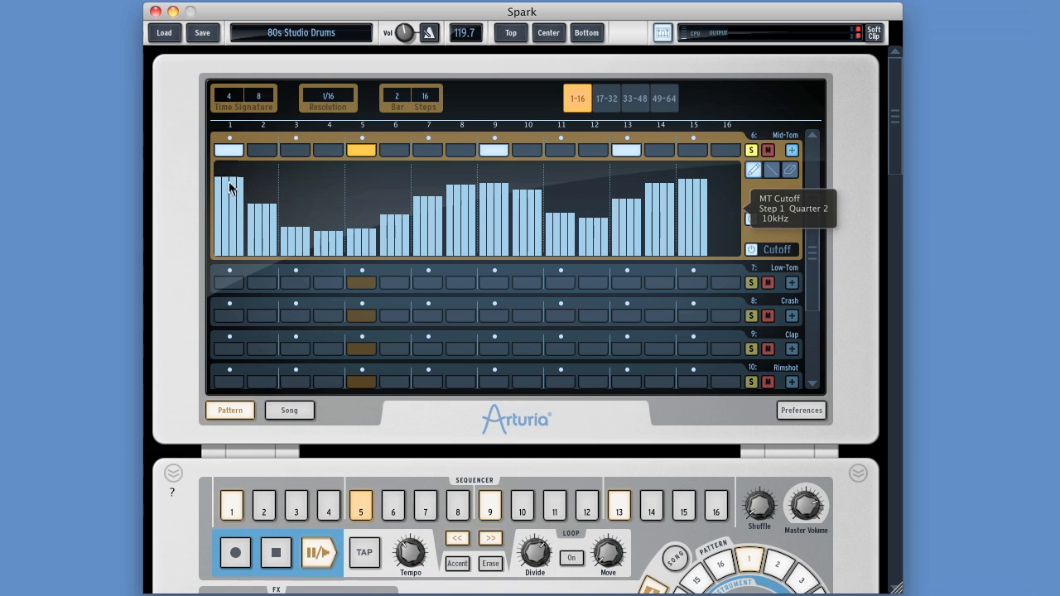
pyautogui.click(722, 212)
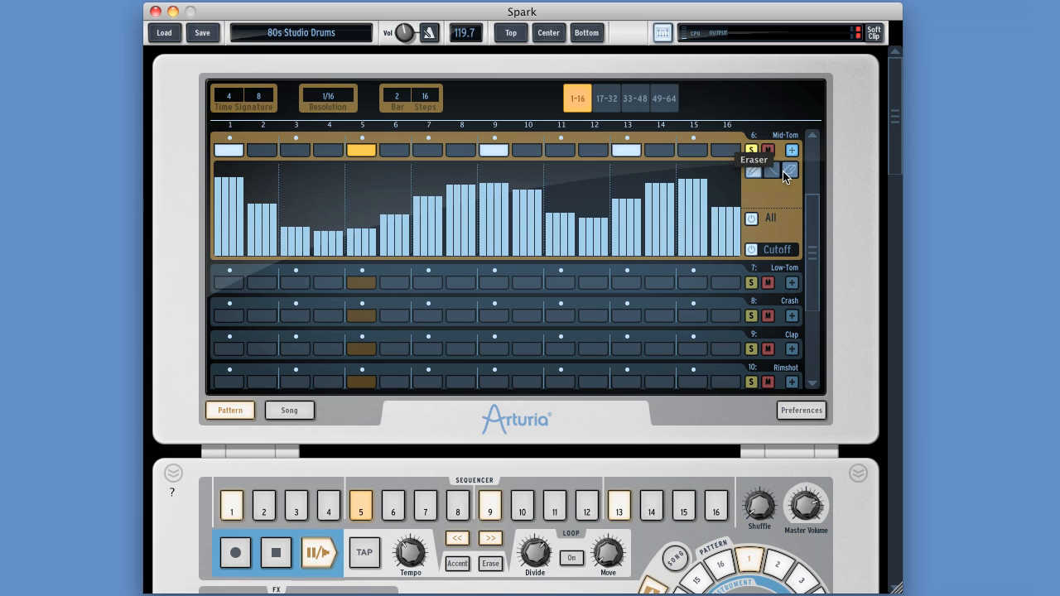
# Step: Erase the Cutoff curve and use the Line tool to draw a falling ramp over steps 1–8 and a rising ramp over steps 9–16
pyautogui.moveTo(725, 222); pyautogui.dragTo(267, 227)
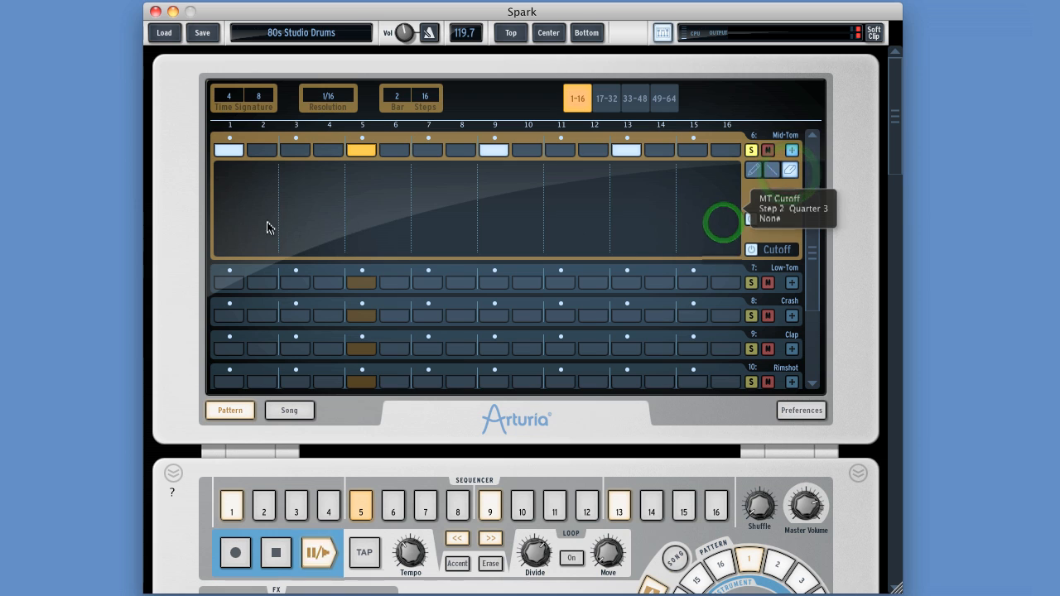
pyautogui.click(765, 177)
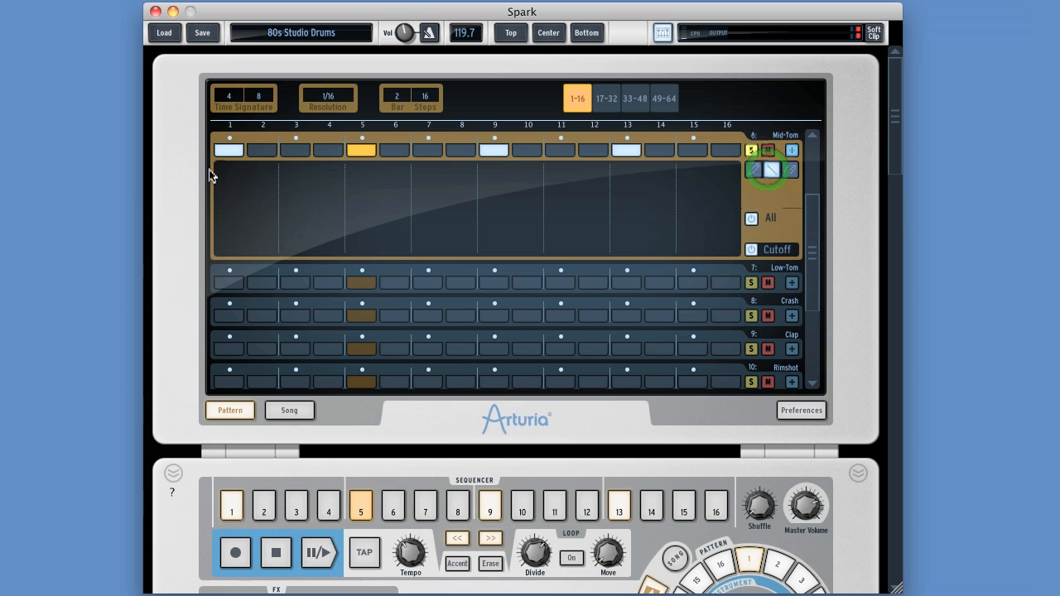
pyautogui.moveTo(217, 171); pyautogui.dragTo(456, 251)
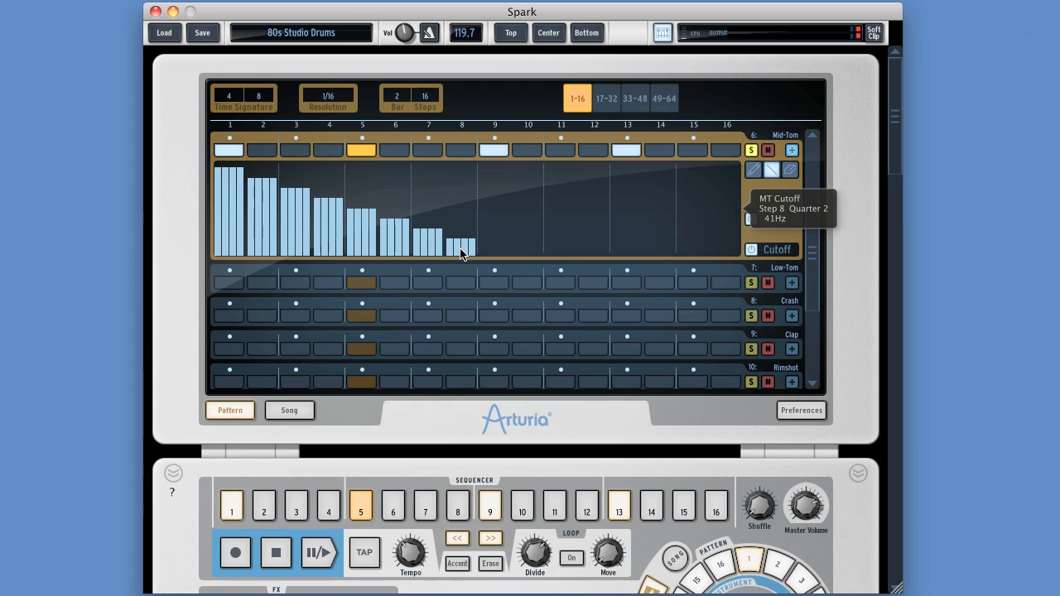
pyautogui.moveTo(507, 246); pyautogui.dragTo(710, 170)
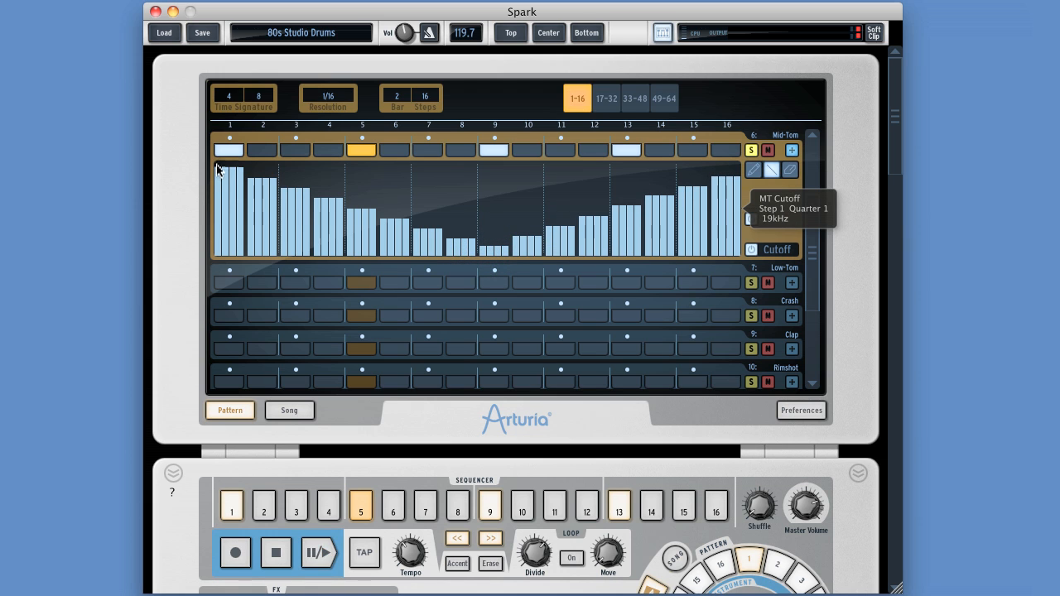
# Step: Redraw the Mid-Tom Cutoff automation with the Line tool as one straight ramp rising from step 1 to step 16
pyautogui.moveTo(236, 174); pyautogui.dragTo(726, 213)
pyautogui.moveTo(733, 170); pyautogui.dragTo(187, 254)
pyautogui.moveTo(587, 210)
pyautogui.press('space')
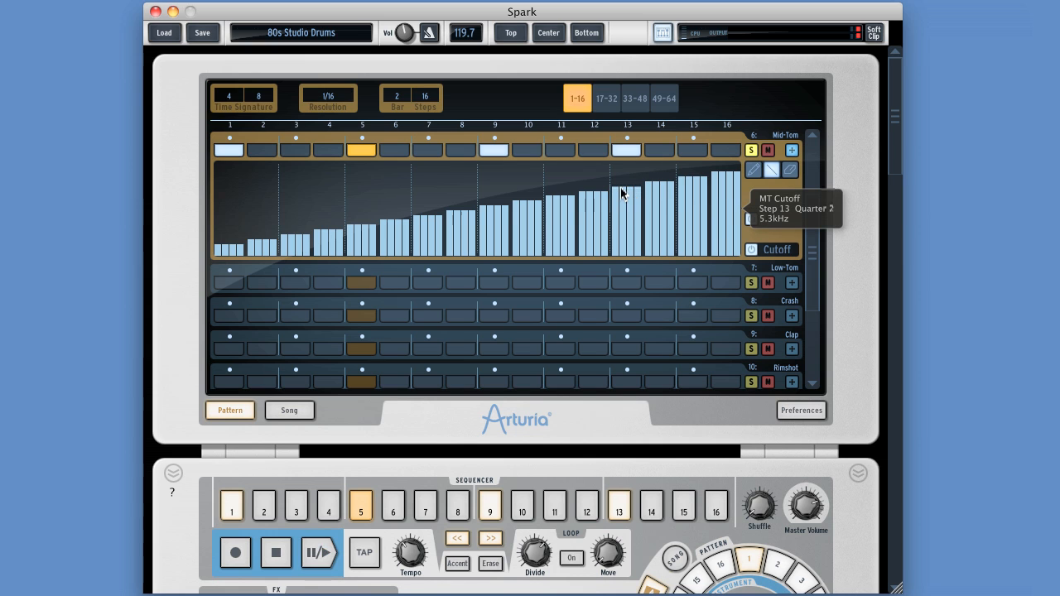
# Step: Erase the Cutoff ramp and use the Pen tool to give the four quarters of step 9 separate, descending cutoff values
pyautogui.click(790, 172)
pyautogui.moveTo(730, 228); pyautogui.dragTo(224, 240)
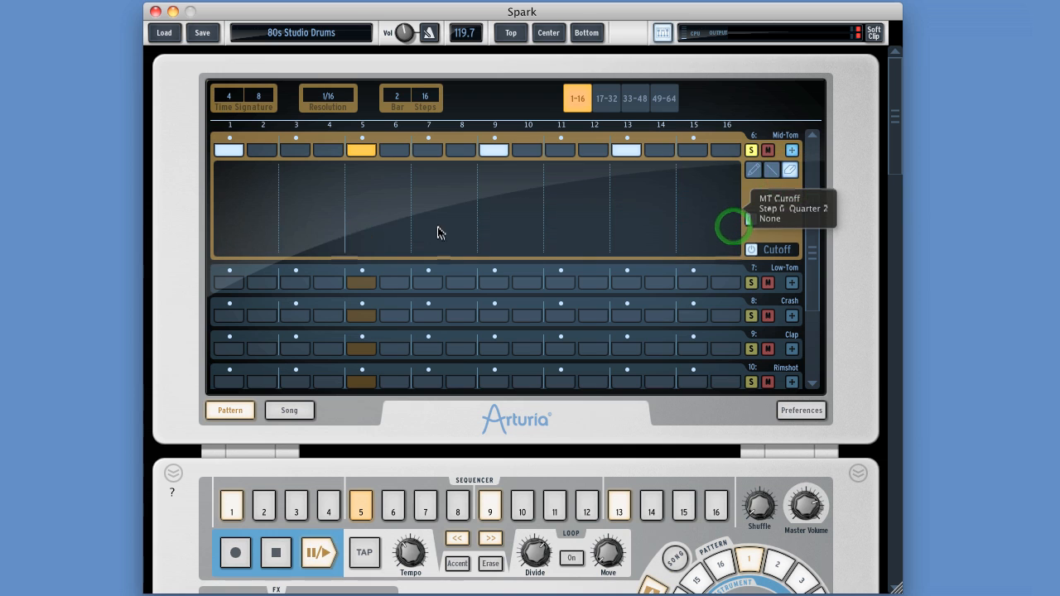
pyautogui.click(755, 173)
pyautogui.click(499, 184)
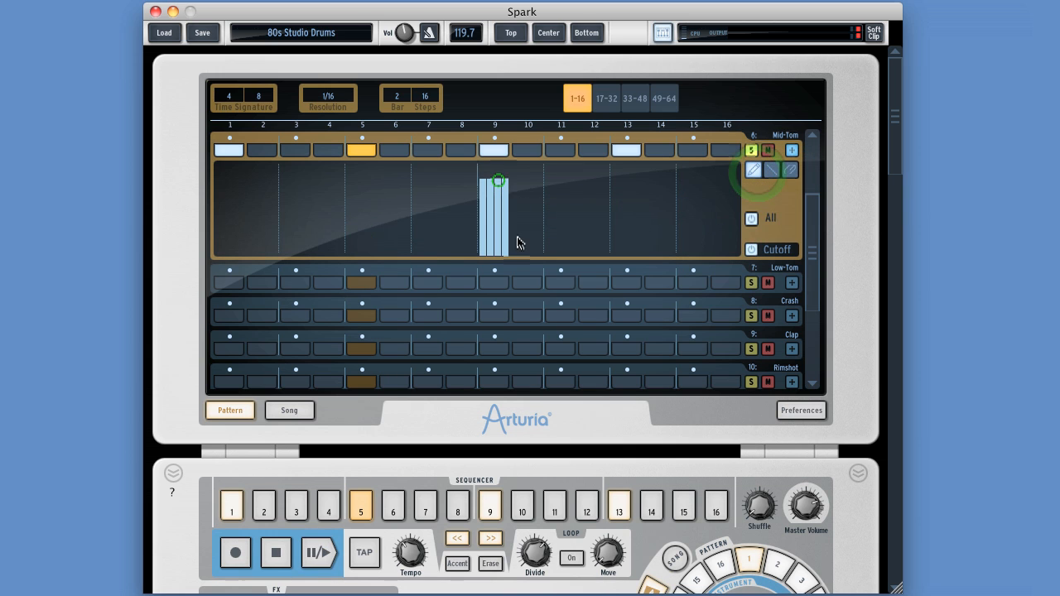
pyautogui.moveTo(497, 178)
pyautogui.mouseDown()
pyautogui.moveTo(493, 217)
pyautogui.moveTo(490, 190)
pyautogui.mouseUp()
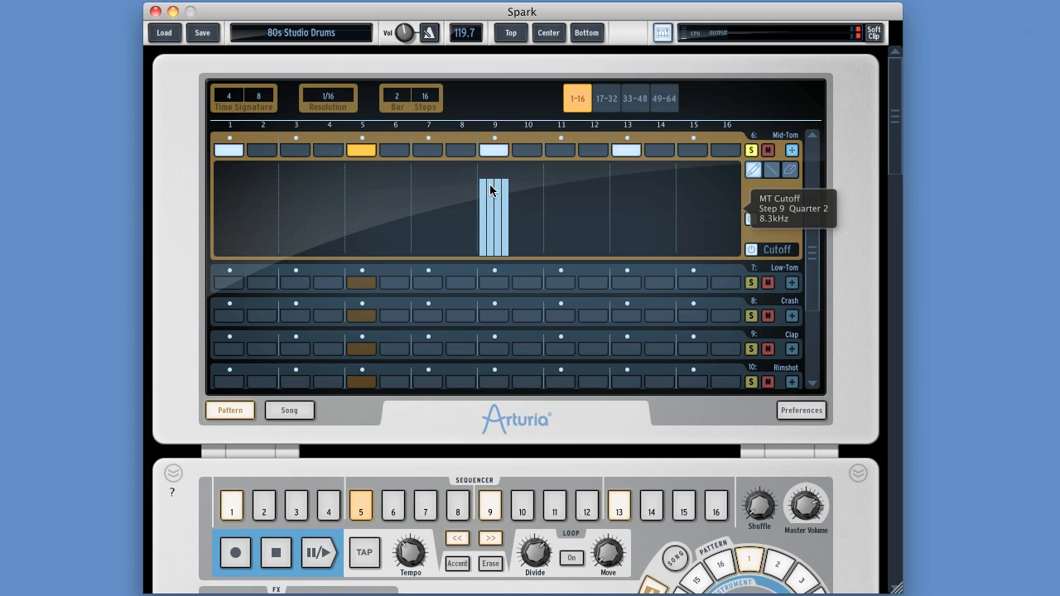
pyautogui.moveTo(500, 189)
pyautogui.moveTo(500, 224); pyautogui.dragTo(500, 226)
pyautogui.moveTo(491, 181); pyautogui.dragTo(509, 246)
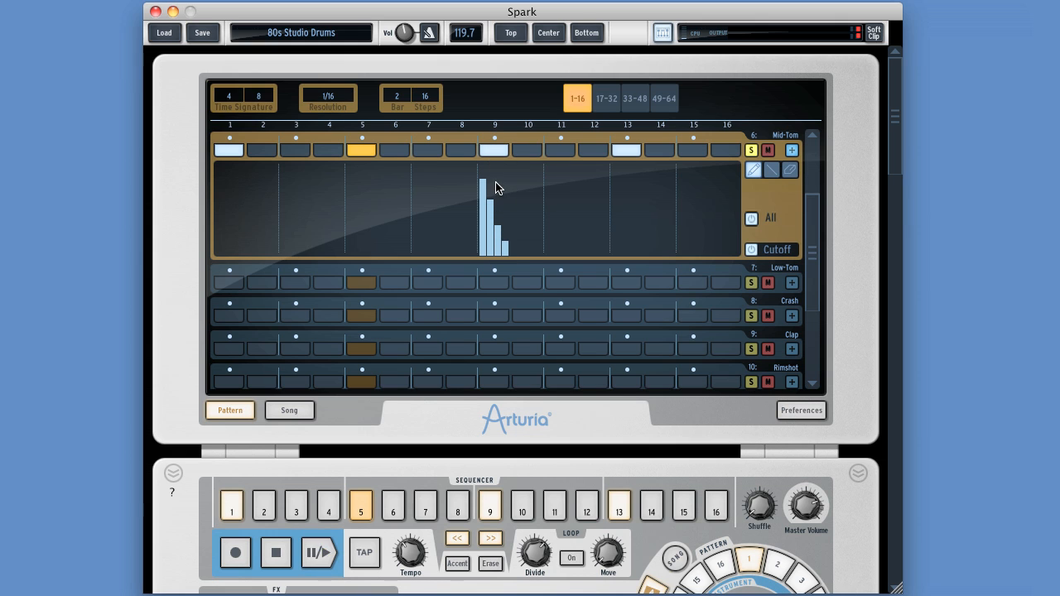
# Step: Draw a fine, two-peaked Cutoff curve in quarter-step resolution across the Mid-Tom lane and audition the pattern
pyautogui.click(217, 225)
pyautogui.moveTo(220, 232)
pyautogui.mouseDown()
pyautogui.moveTo(347, 185)
pyautogui.moveTo(419, 217)
pyautogui.moveTo(476, 223)
pyautogui.moveTo(601, 184)
pyautogui.moveTo(665, 221)
pyautogui.mouseUp()
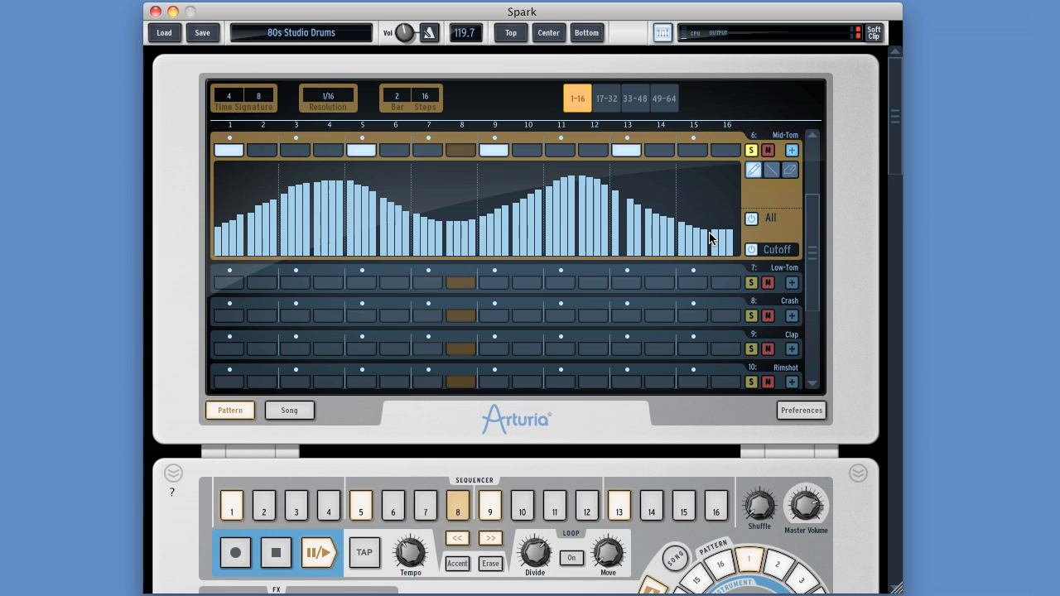
pyautogui.press('space')
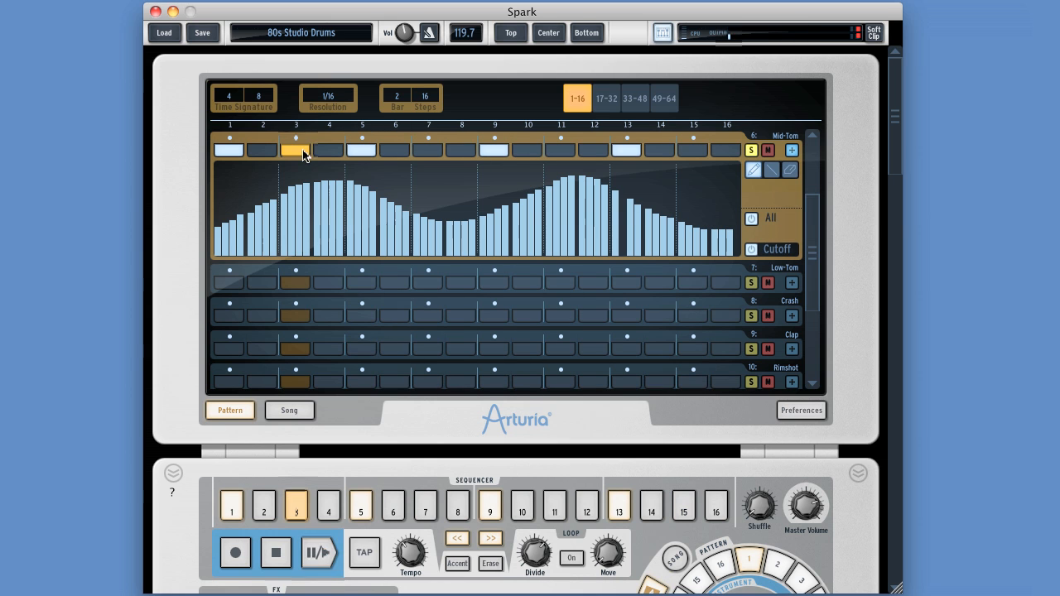
# Step: Activate the additional Mid-Tom steps 3, 7, 11 and 15 and audition the pattern
pyautogui.click(421, 152)
pyautogui.click(562, 152)
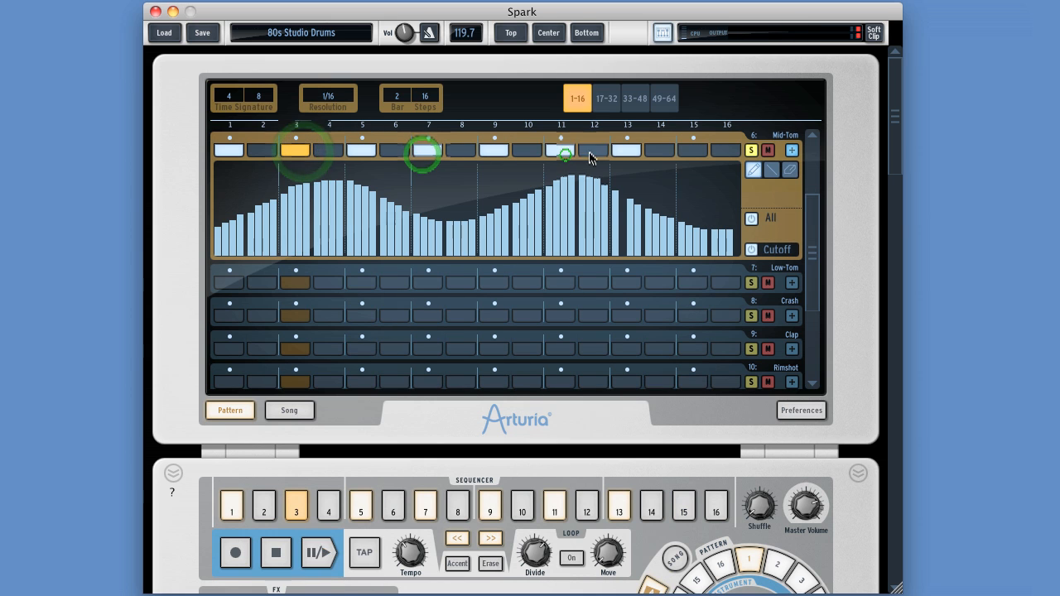
pyautogui.click(681, 153)
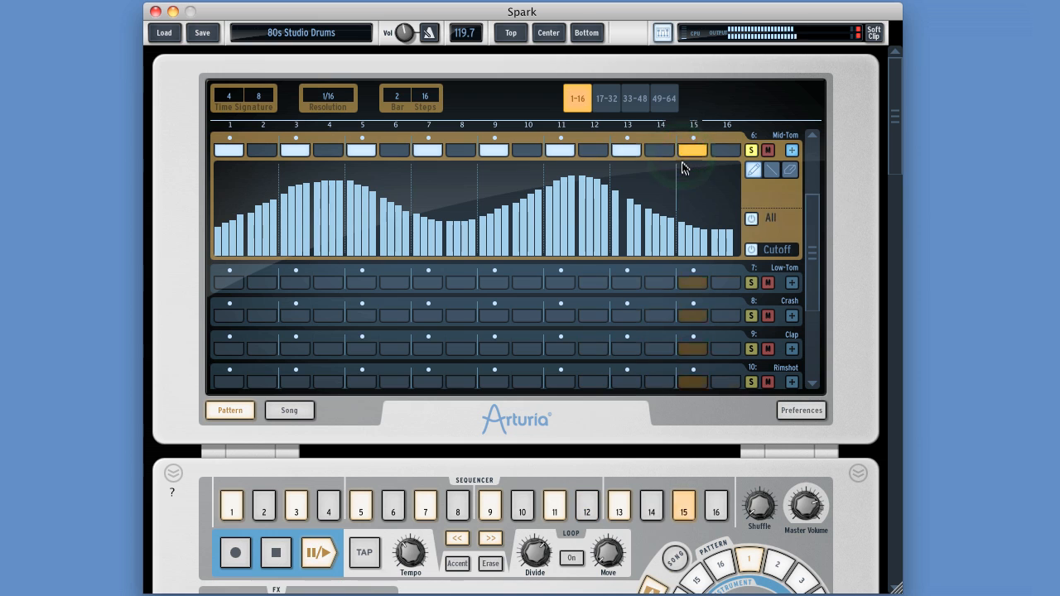
# Step: Erase the Cutoff curve, draw a quarter-step ramp falling from step 1 to step 16 with the Line tool, and audition it
pyautogui.moveTo(743, 234); pyautogui.dragTo(230, 232)
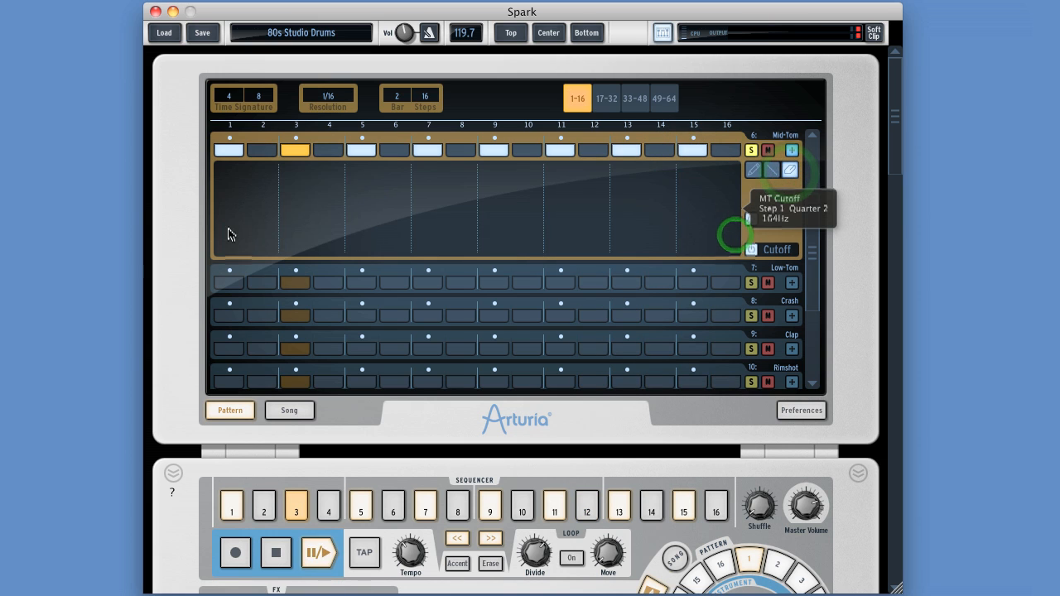
pyautogui.click(770, 171)
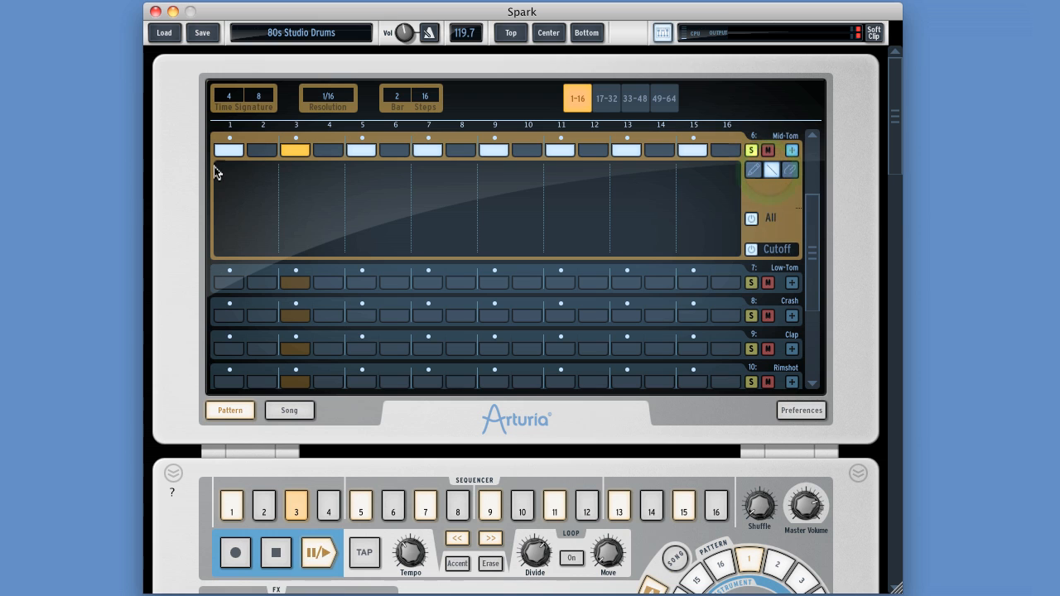
pyautogui.moveTo(239, 179)
pyautogui.mouseDown()
pyautogui.moveTo(521, 239)
pyautogui.moveTo(672, 251)
pyautogui.moveTo(722, 229)
pyautogui.moveTo(728, 211)
pyautogui.moveTo(737, 246)
pyautogui.mouseUp()
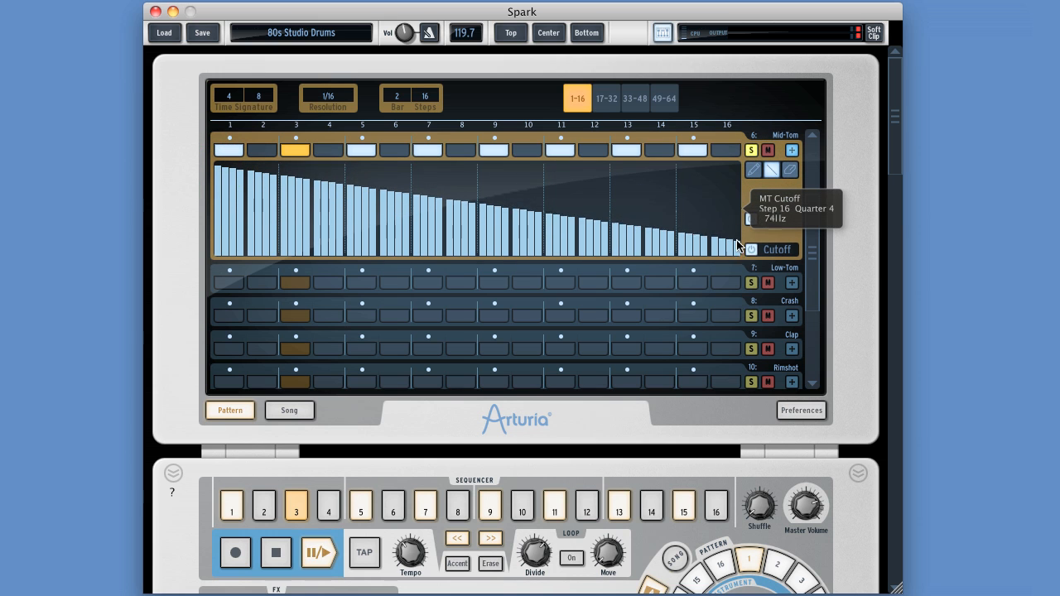
pyautogui.press('space')
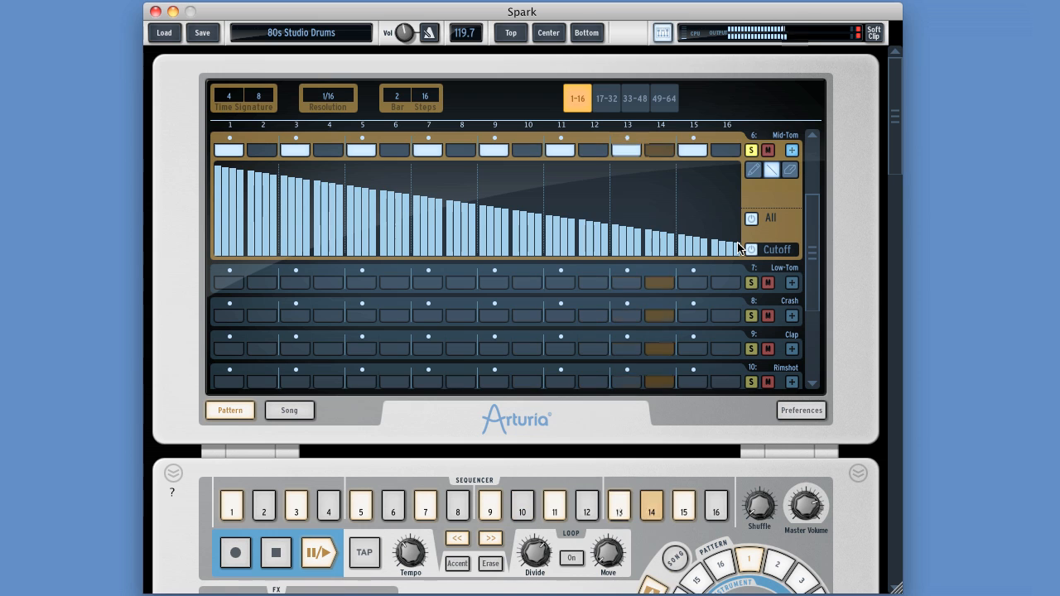
pyautogui.press('space')
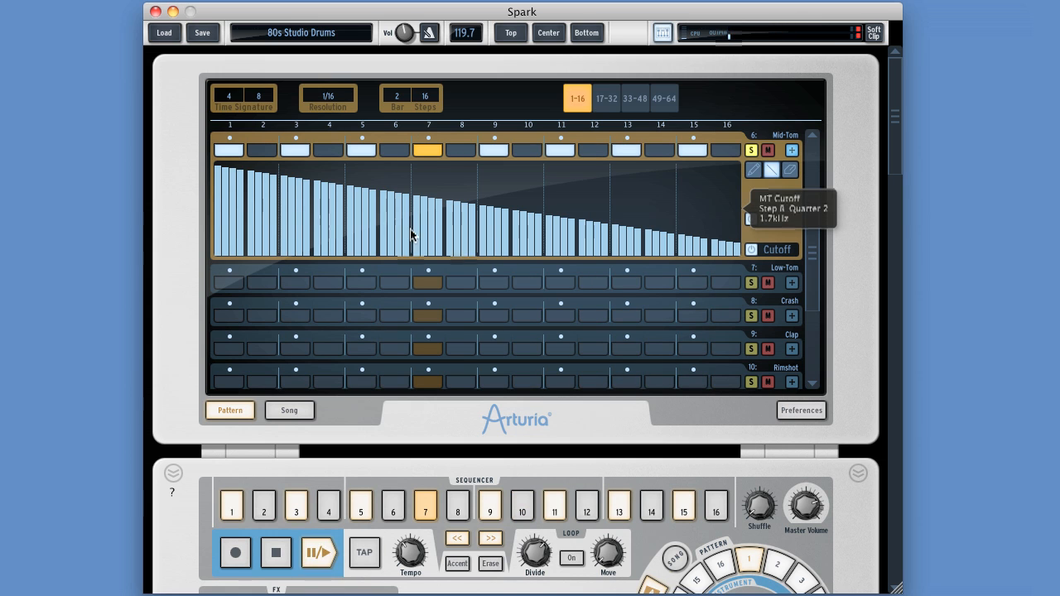
# Step: Redraw the Cutoff automation as quarter-step lines rising to a peak at step 9 and falling to step 16, audition it, and erase it
pyautogui.moveTo(216, 248)
pyautogui.mouseDown()
pyautogui.moveTo(481, 169)
pyautogui.moveTo(737, 253)
pyautogui.mouseUp()
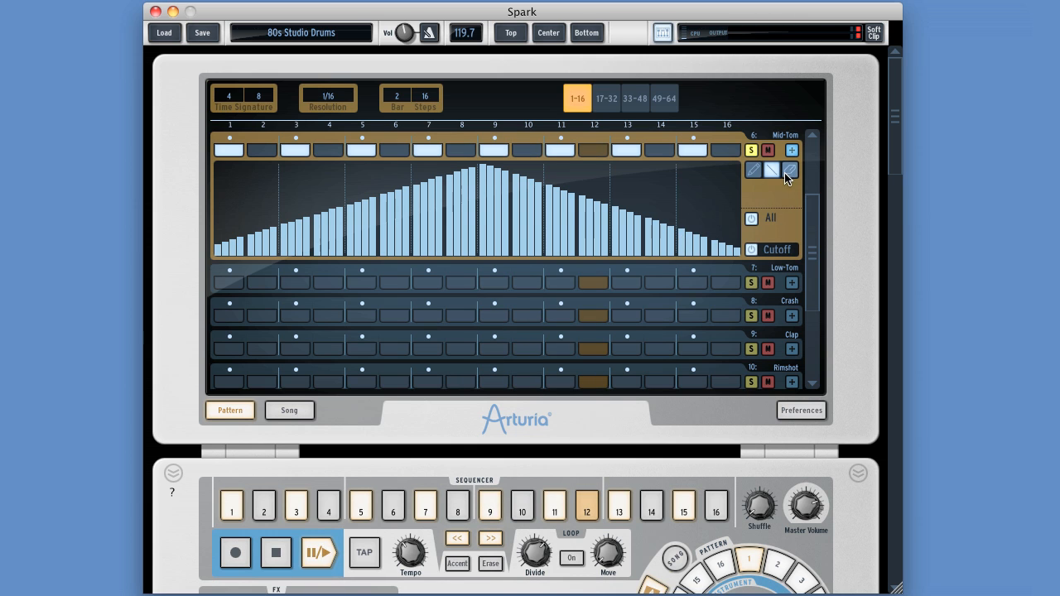
pyautogui.click(722, 254)
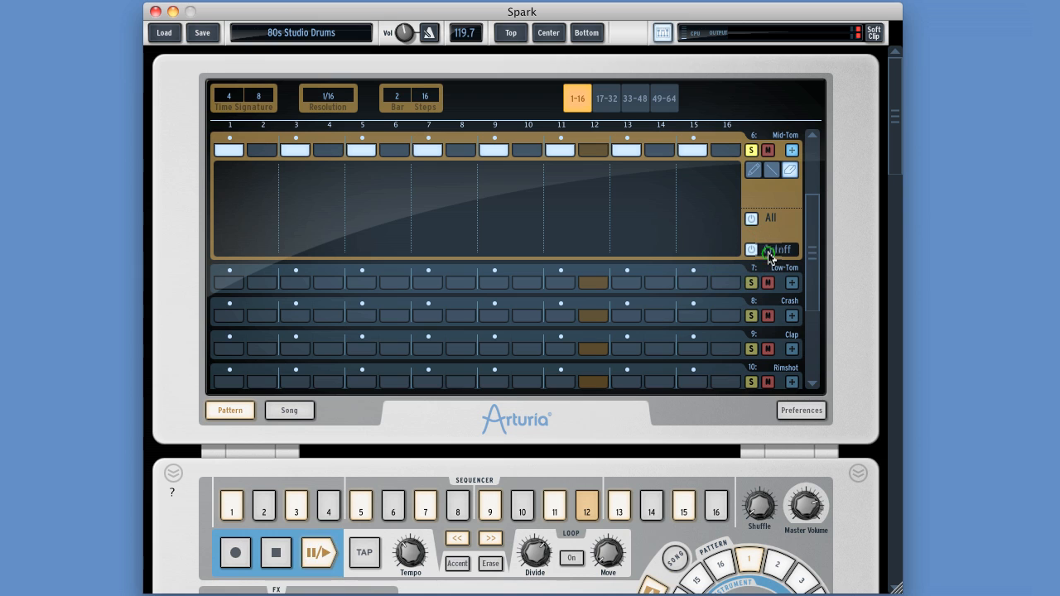
# Step: Switch the Mid-Tom track's automation lane to the Pitch parameter and select the Pen tool
pyautogui.click(769, 253)
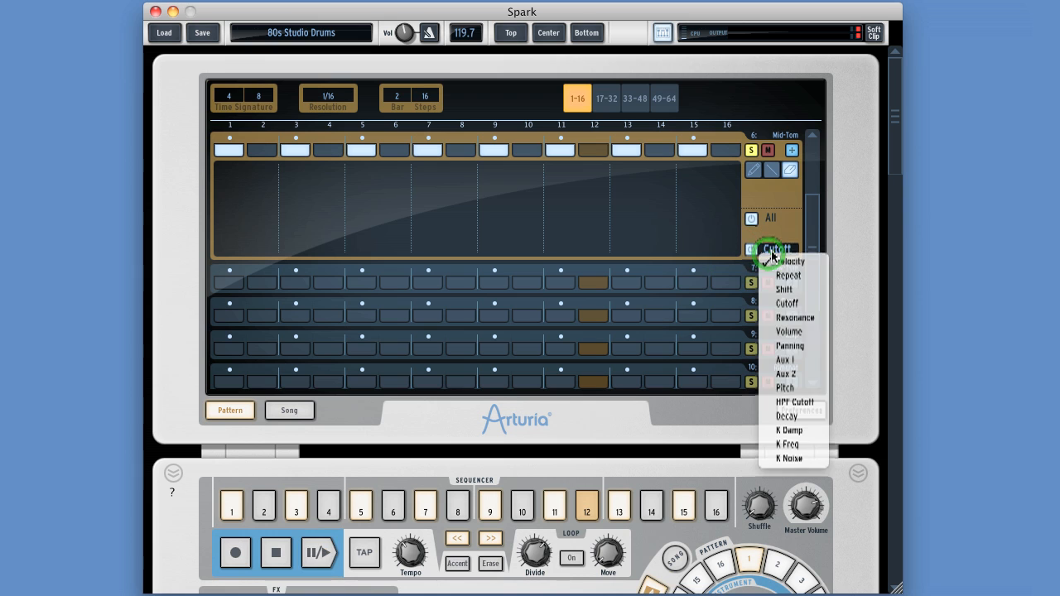
pyautogui.click(793, 388)
pyautogui.click(755, 172)
# Step: Try separate pitch values on the four quarters of Mid-Tom step 9, audition them, and erase them
pyautogui.click(494, 181)
pyautogui.click(495, 183)
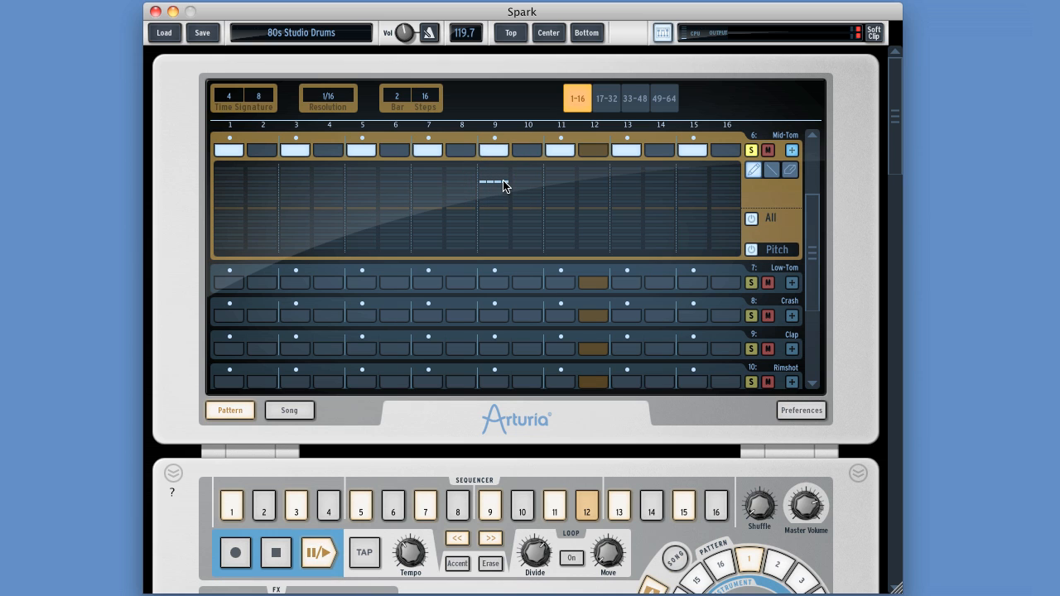
pyautogui.click(503, 181)
pyautogui.click(497, 205)
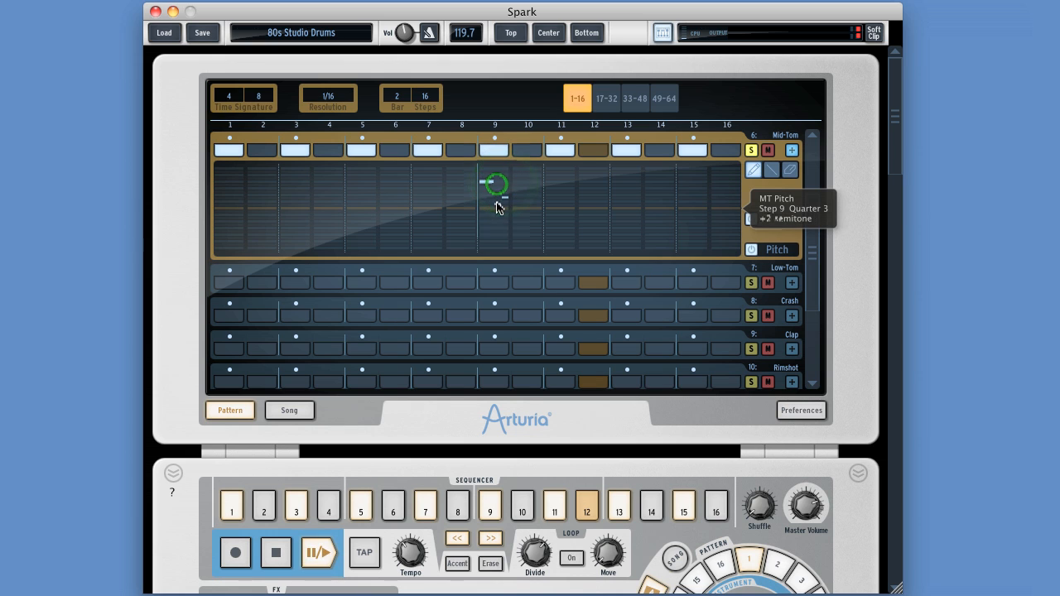
pyautogui.click(488, 197)
pyautogui.press('space')
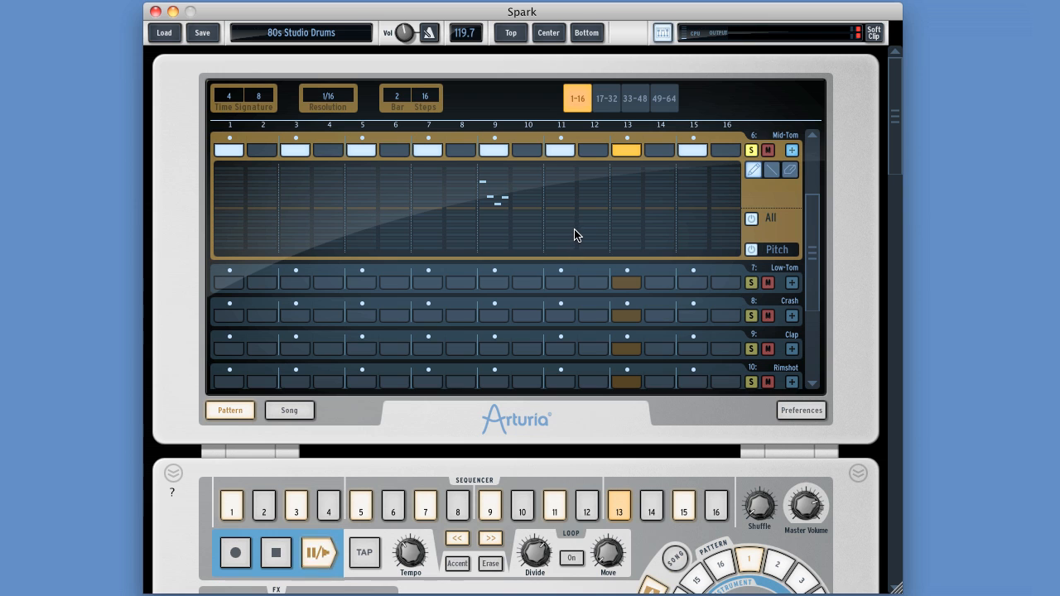
pyautogui.click(784, 174)
pyautogui.moveTo(541, 193); pyautogui.dragTo(483, 195)
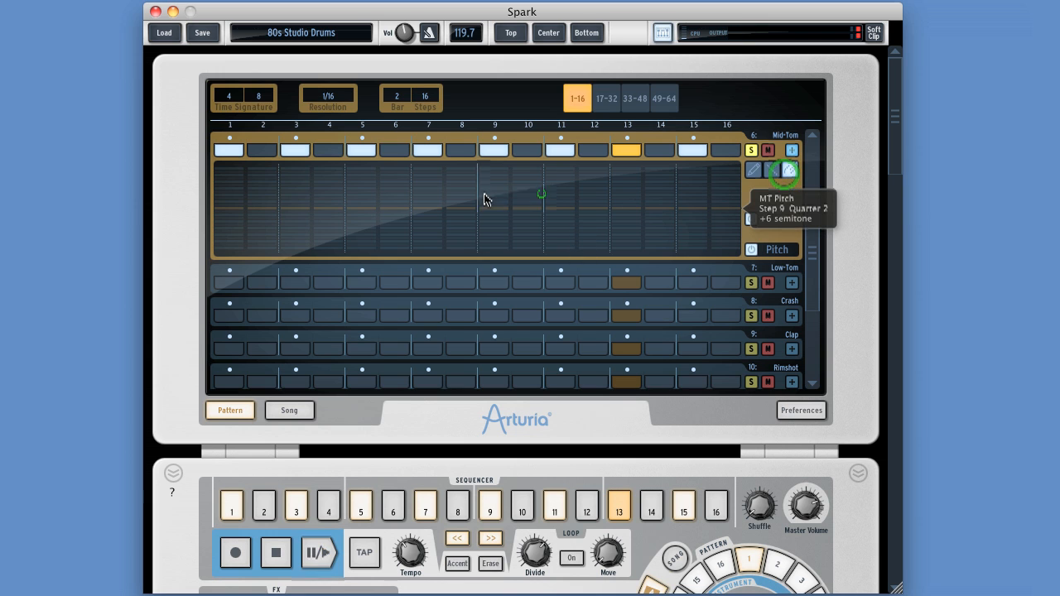
# Step: Draw a wavy Pitch curve across all 16 Mid-Tom steps with the Pen tool and audition the pattern
pyautogui.click(753, 169)
pyautogui.click(776, 250)
pyautogui.click(781, 228)
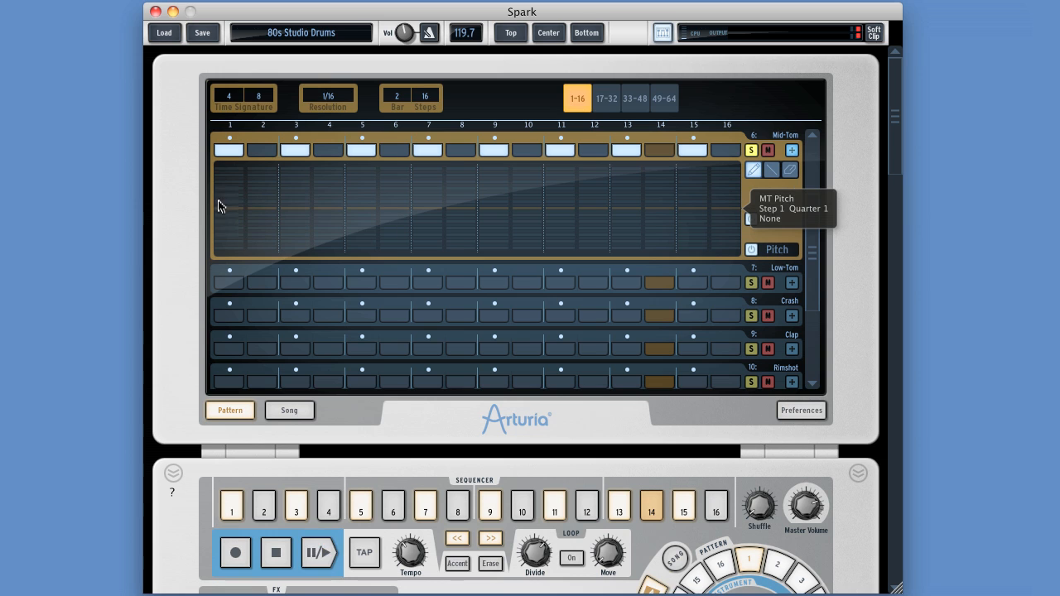
pyautogui.moveTo(352, 186)
pyautogui.mouseDown()
pyautogui.moveTo(451, 220)
pyautogui.moveTo(710, 192)
pyautogui.mouseUp()
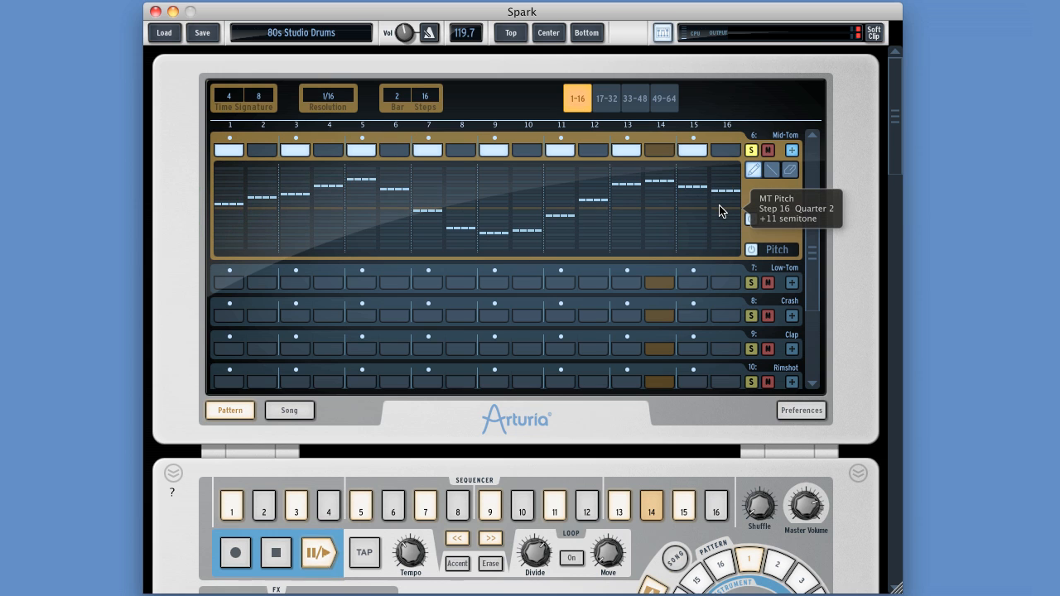
pyautogui.press('space')
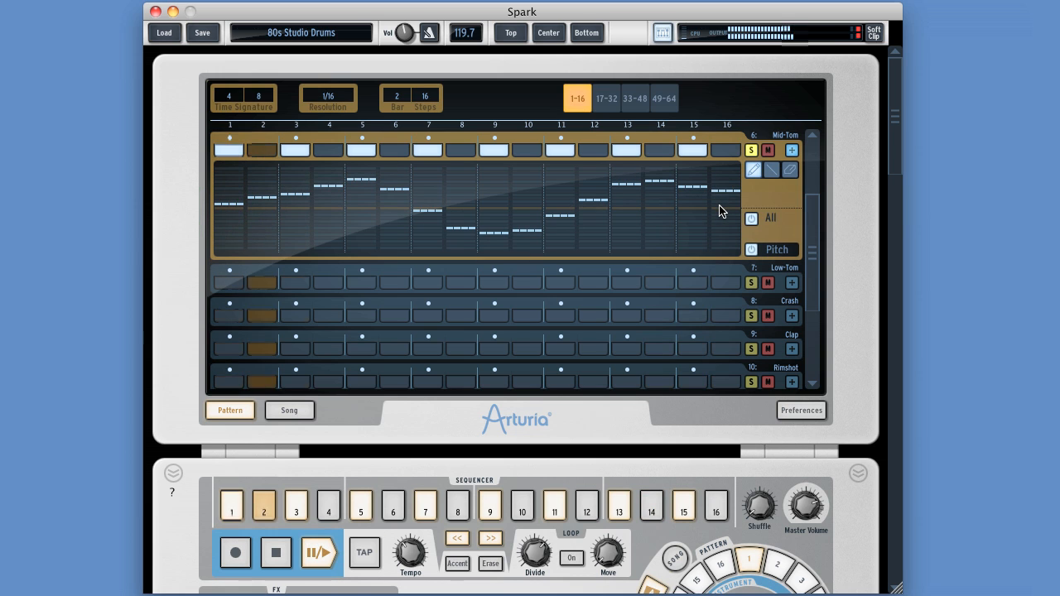
# Step: Switch the Mid-Tom lane back to Cutoff and draw a quarter-step curve that dips around step 6 and peaks around step 11
pyautogui.click(778, 249)
pyautogui.click(791, 311)
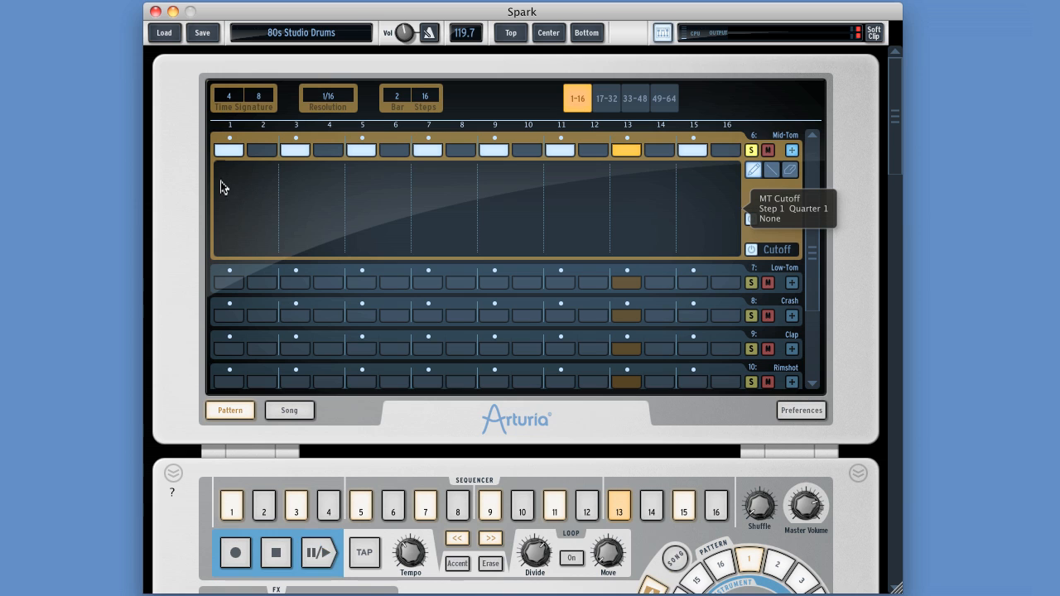
pyautogui.moveTo(220, 186)
pyautogui.mouseDown()
pyautogui.moveTo(307, 182)
pyautogui.moveTo(389, 221)
pyautogui.moveTo(574, 172)
pyautogui.moveTo(725, 220)
pyautogui.mouseUp()
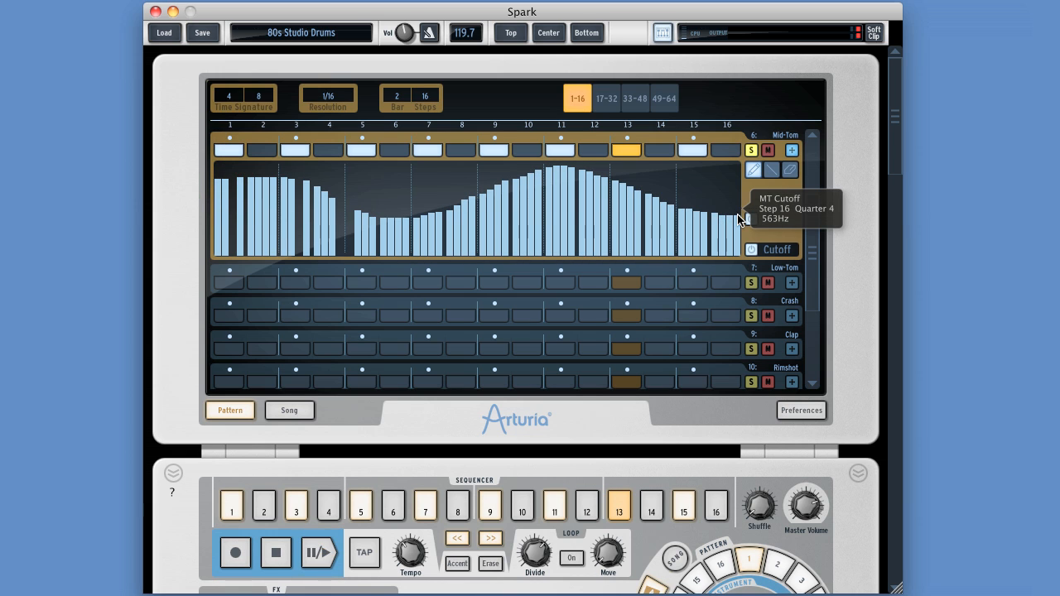
# Step: Switch the Mid-Tom automation lane to Panning and draw a per-step curve over steps 1–15 that dips around steps 8–9
pyautogui.click(777, 249)
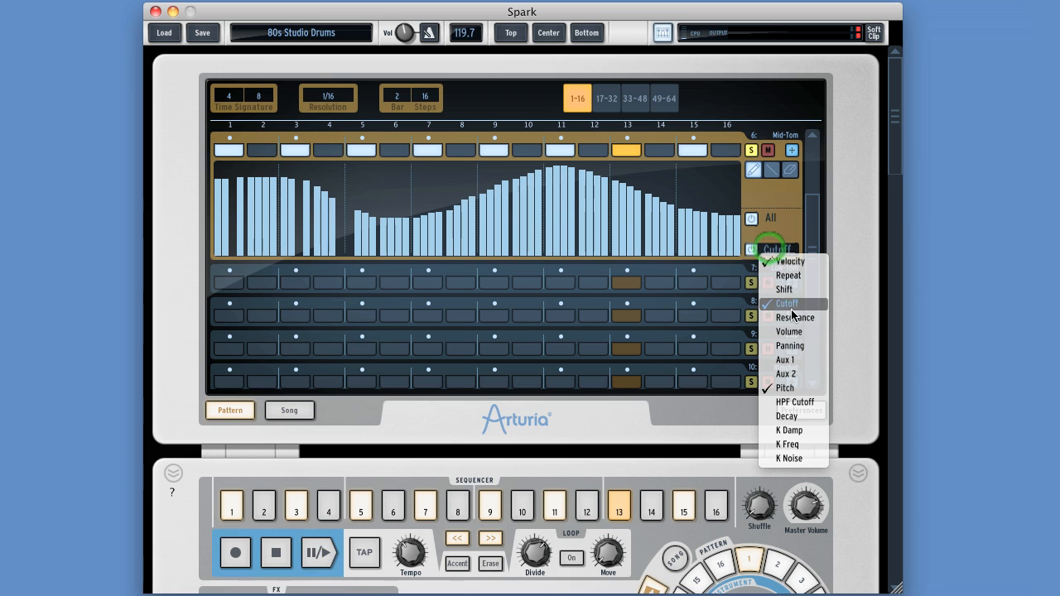
pyautogui.click(786, 224)
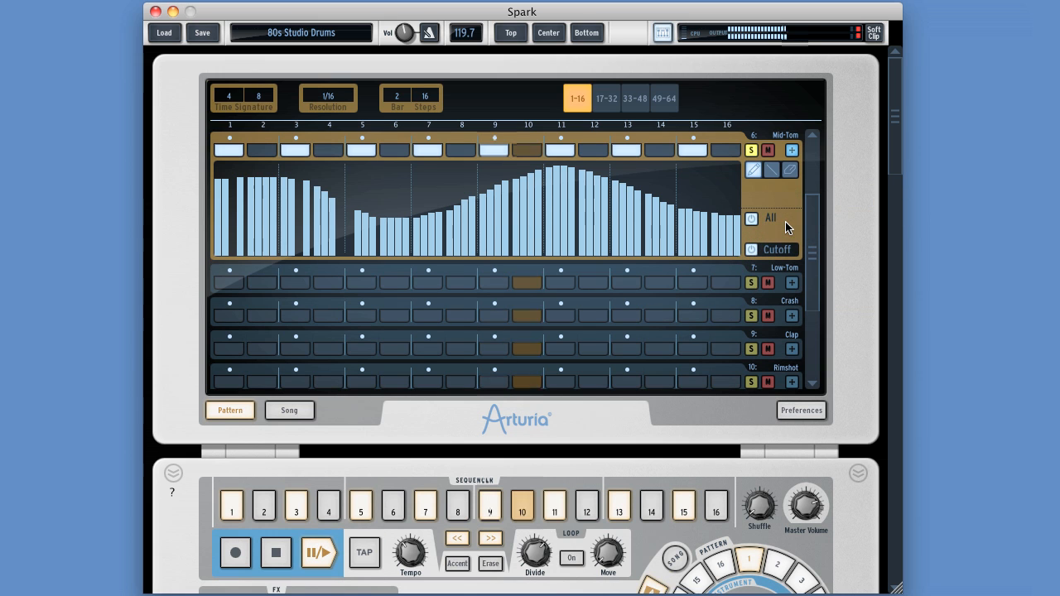
pyautogui.click(772, 249)
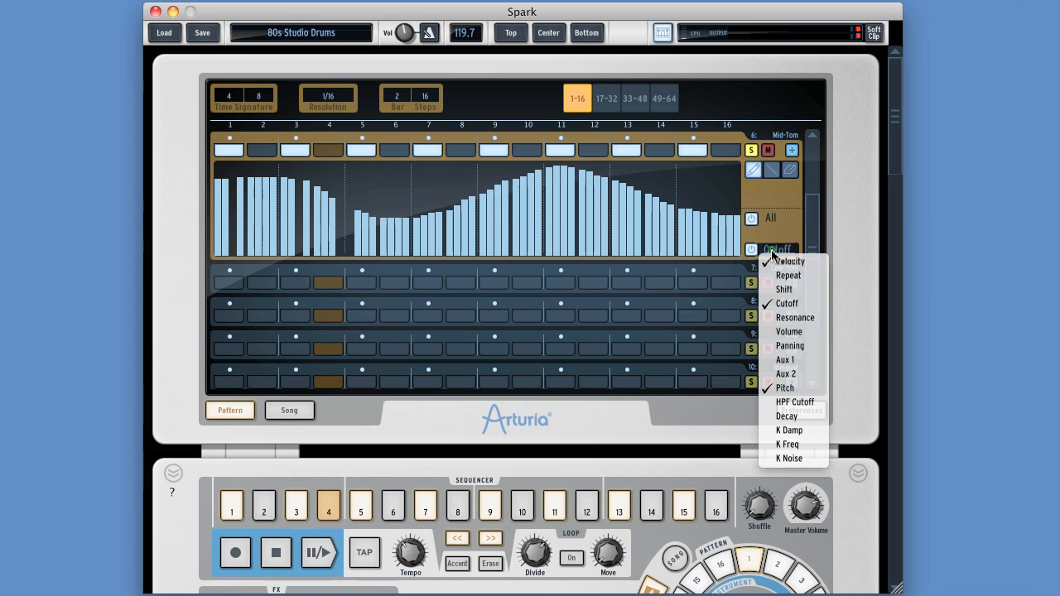
pyautogui.click(789, 345)
pyautogui.moveTo(222, 182)
pyautogui.mouseDown()
pyautogui.moveTo(315, 178)
pyautogui.moveTo(504, 243)
pyautogui.moveTo(646, 190)
pyautogui.moveTo(694, 184)
pyautogui.mouseUp()
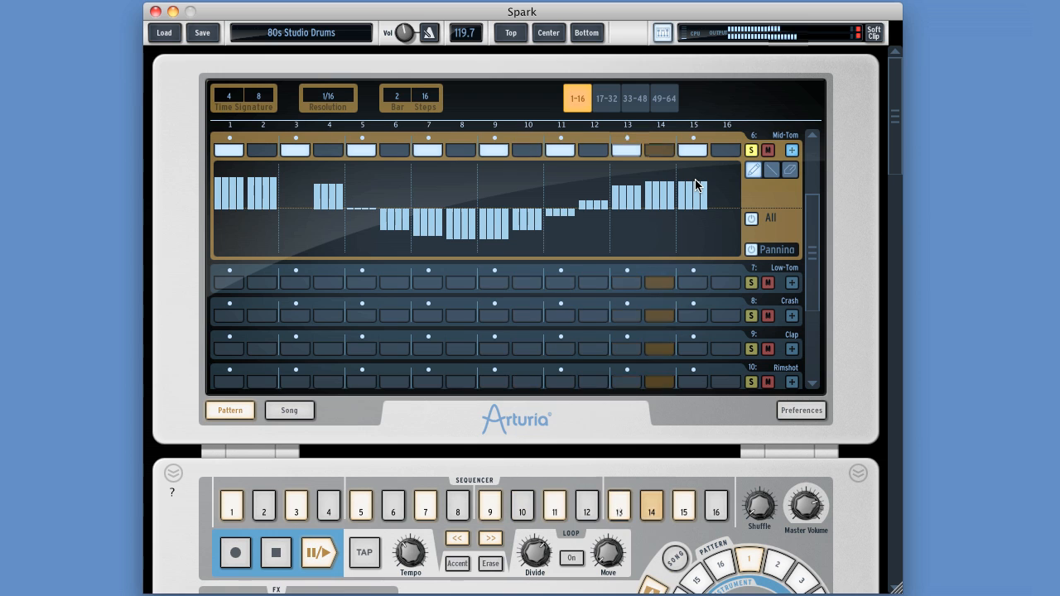
# Step: Review which Mid-Tom parameters carry automation, disable the Panning automation, and check its status in the parameter list
pyautogui.click(778, 249)
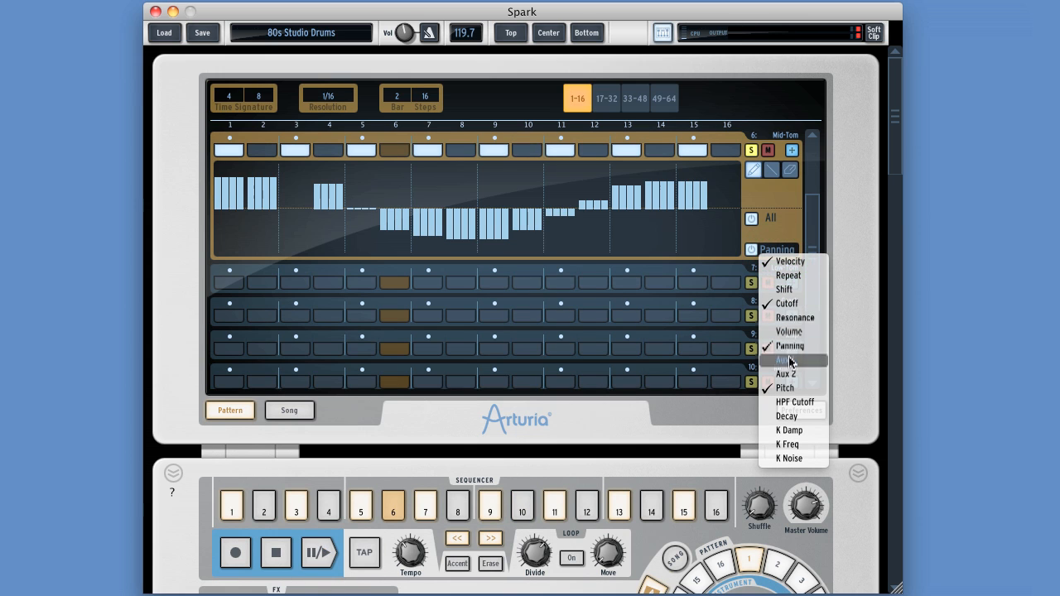
pyautogui.click(790, 388)
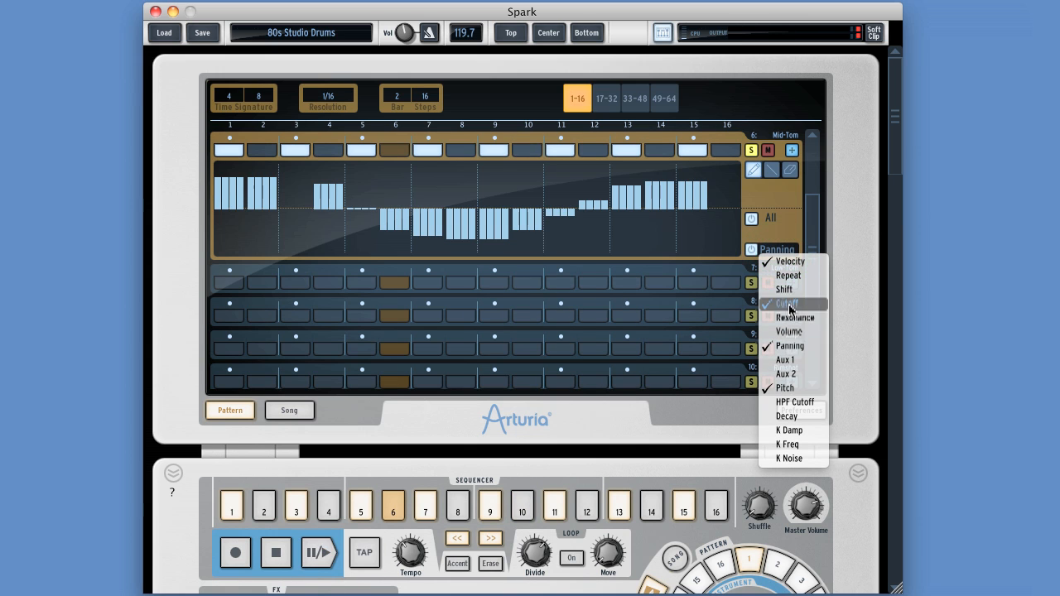
pyautogui.click(791, 353)
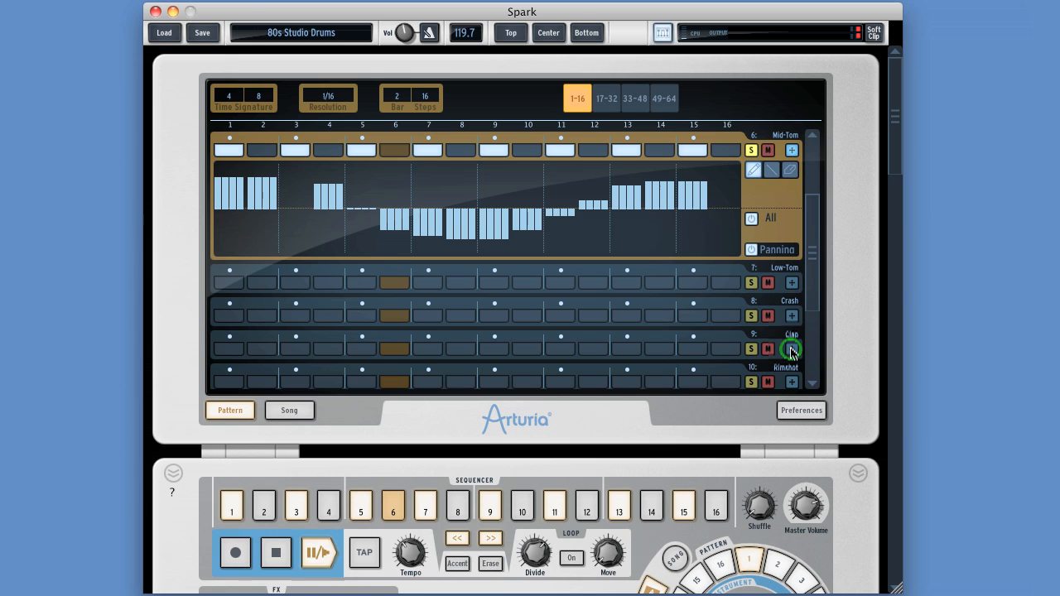
pyautogui.click(754, 252)
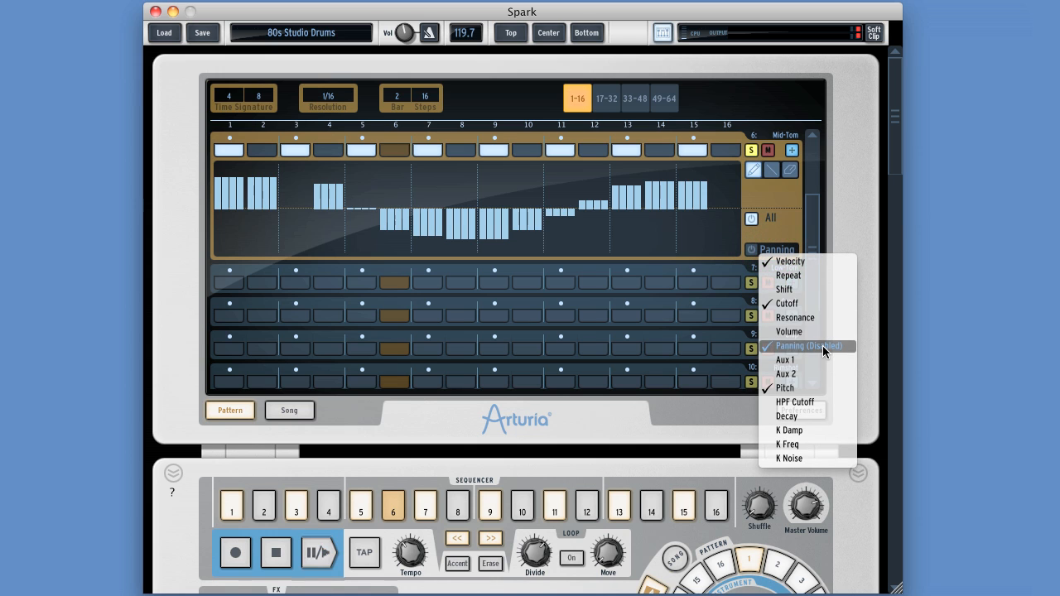
pyautogui.click(772, 201)
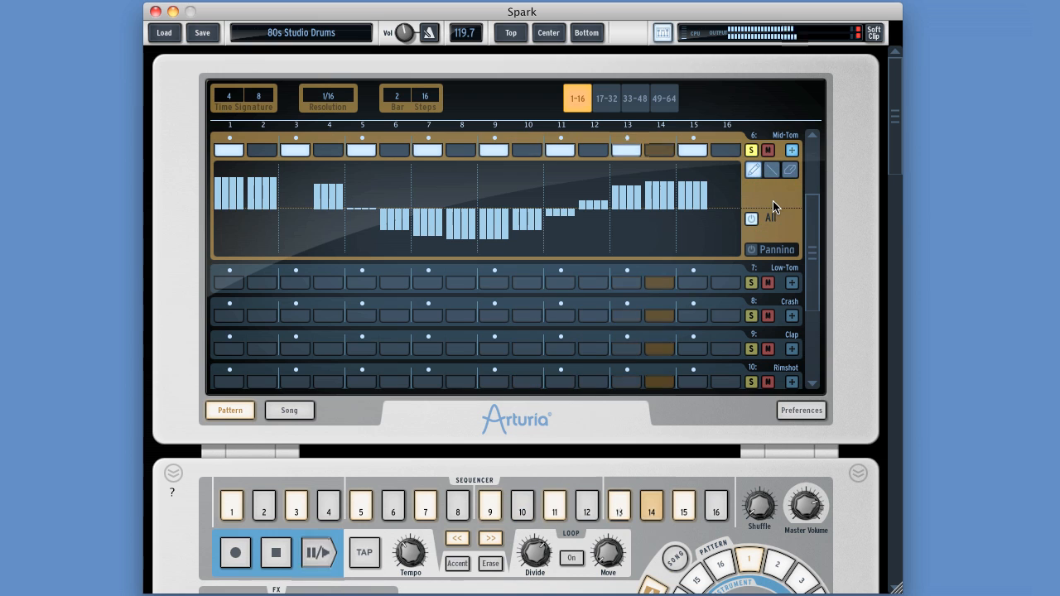
# Step: Disable the Cutoff and Pitch automation on the Mid-Tom track and audition the pattern
pyautogui.click(776, 250)
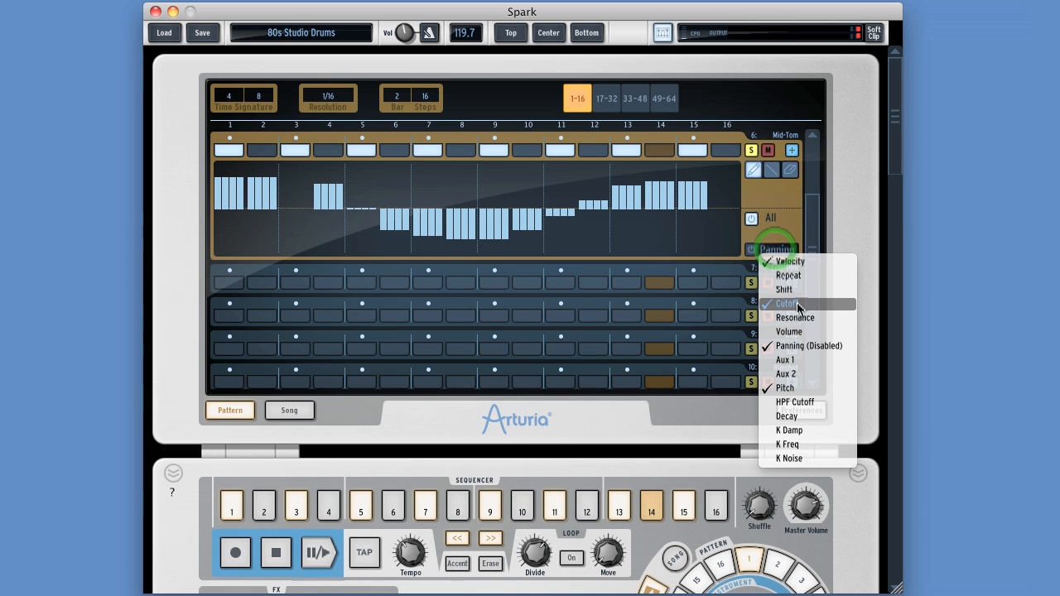
pyautogui.click(789, 304)
pyautogui.click(752, 251)
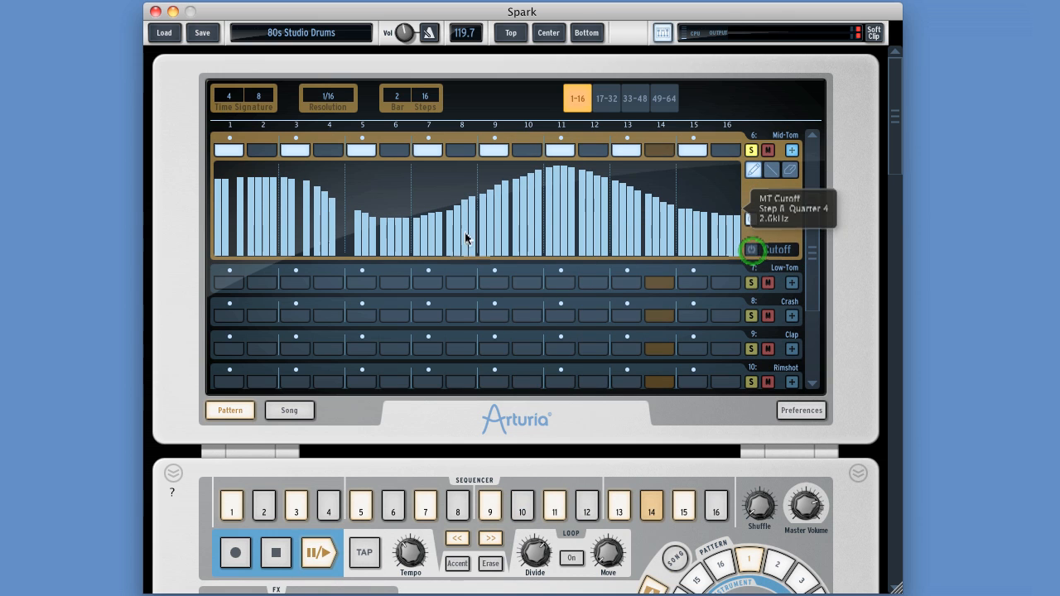
pyautogui.click(771, 249)
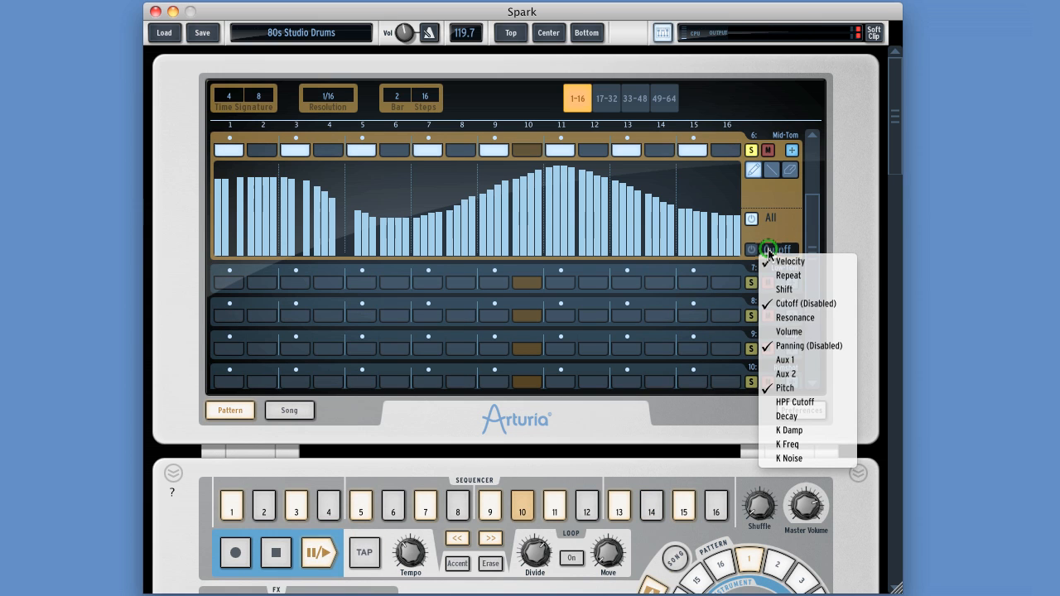
pyautogui.click(785, 388)
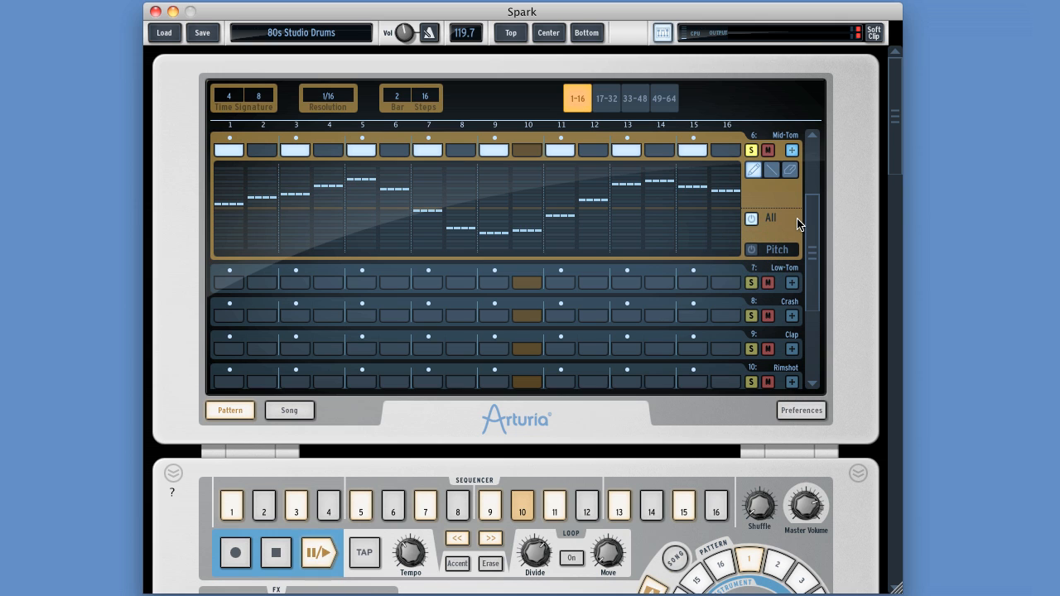
pyautogui.press('space')
pyautogui.press('space')
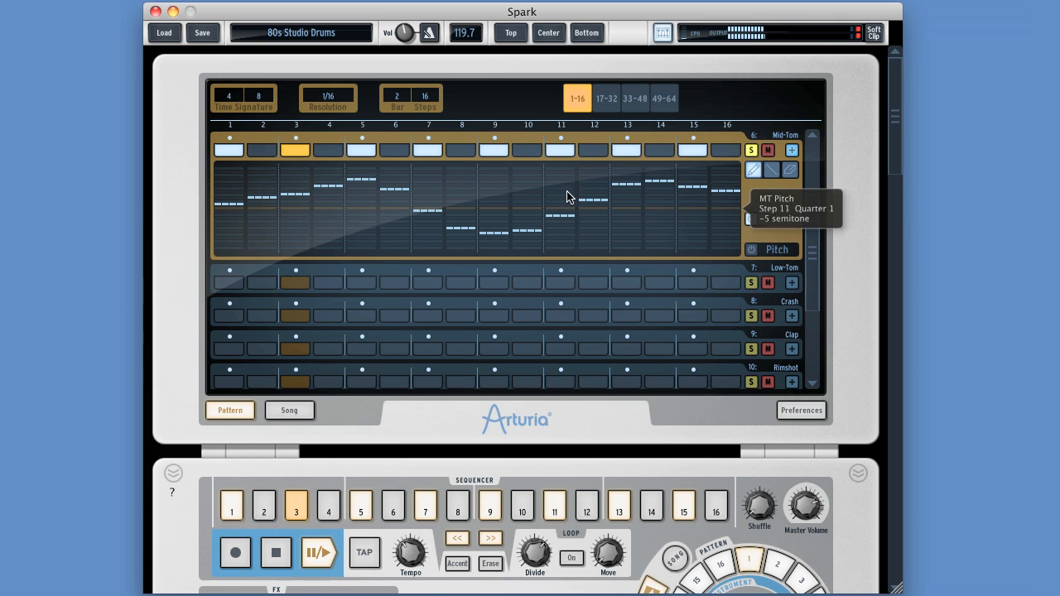
# Step: Re-enable the Mid-Tom Cutoff and Panning automation individually, disable both again, and check their status in the parameter list
pyautogui.click(765, 246)
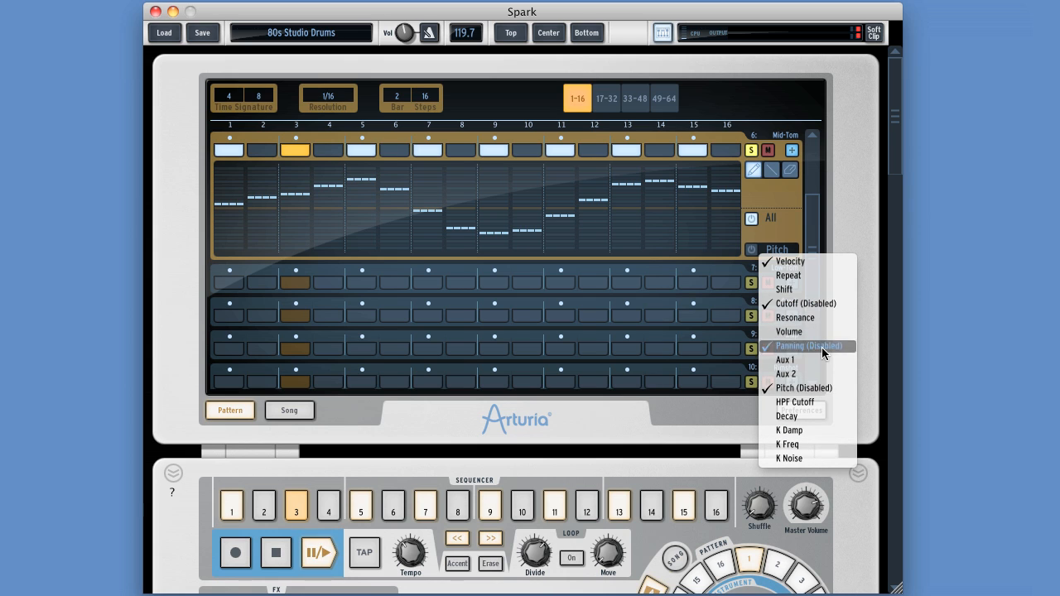
pyautogui.click(799, 303)
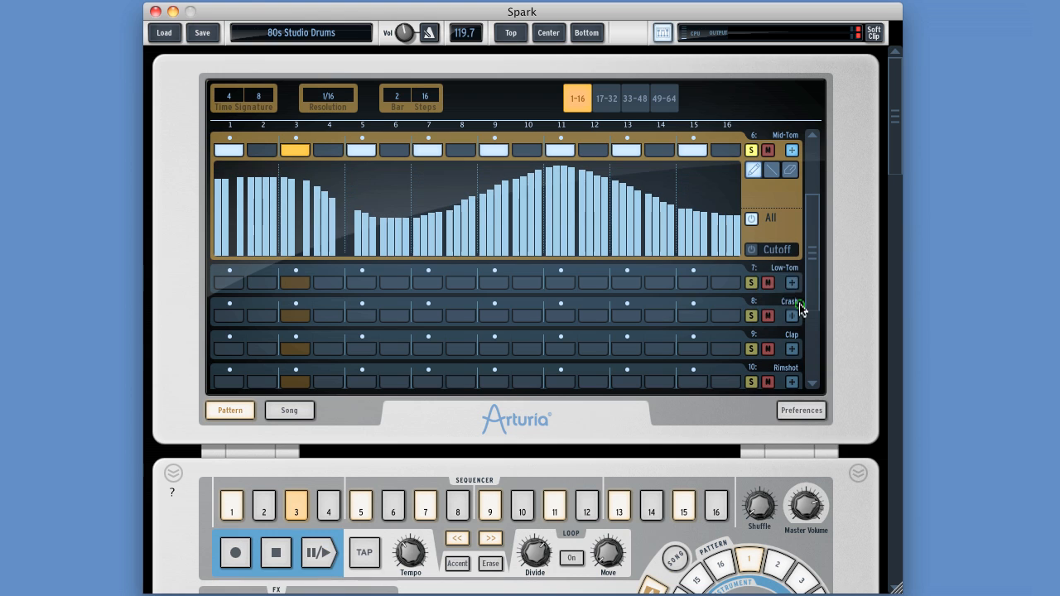
pyautogui.click(782, 248)
pyautogui.click(786, 349)
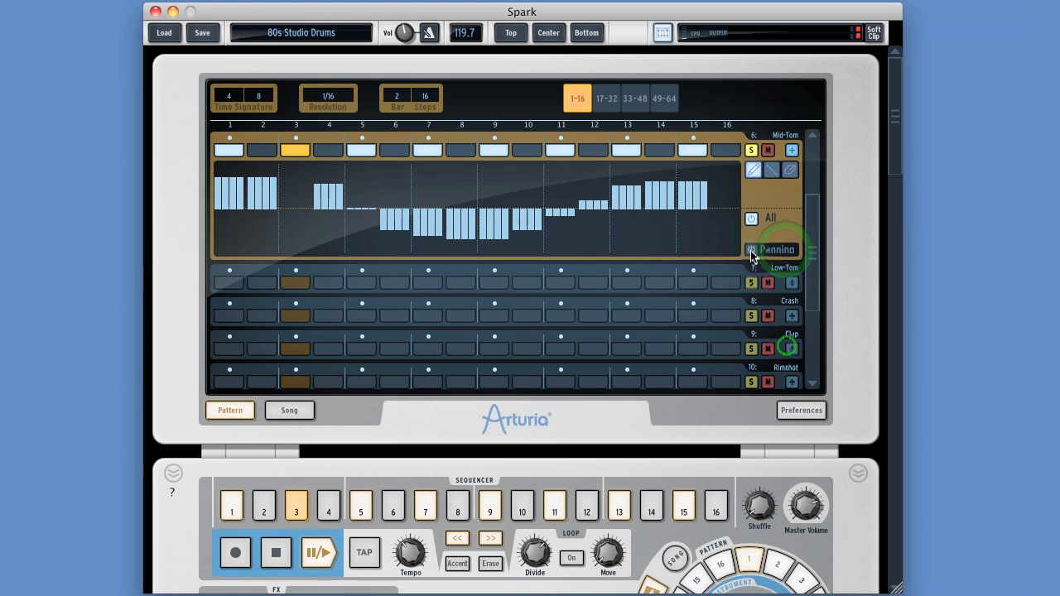
pyautogui.click(754, 251)
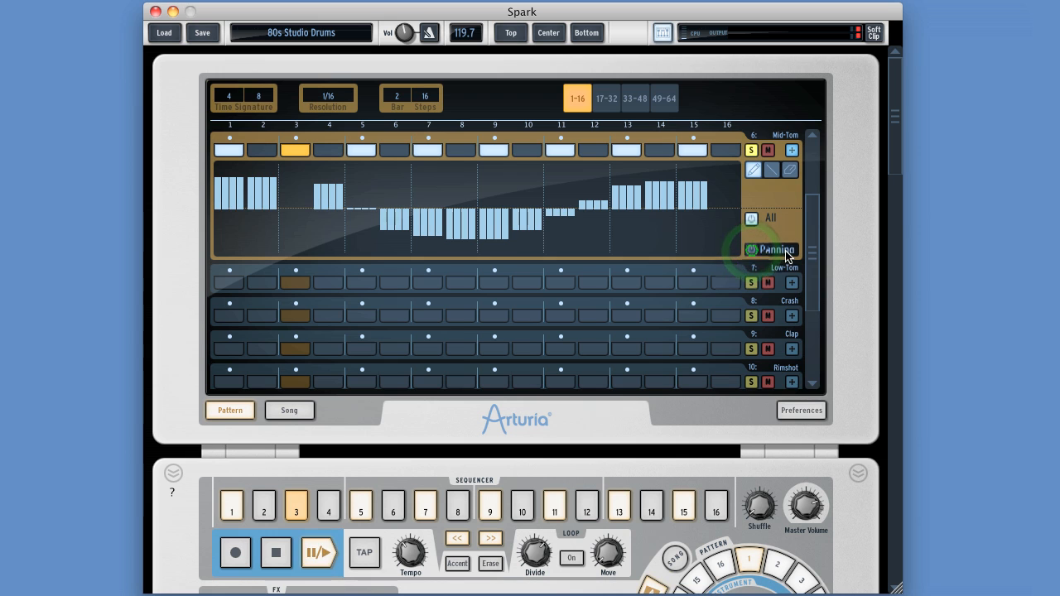
pyautogui.click(776, 250)
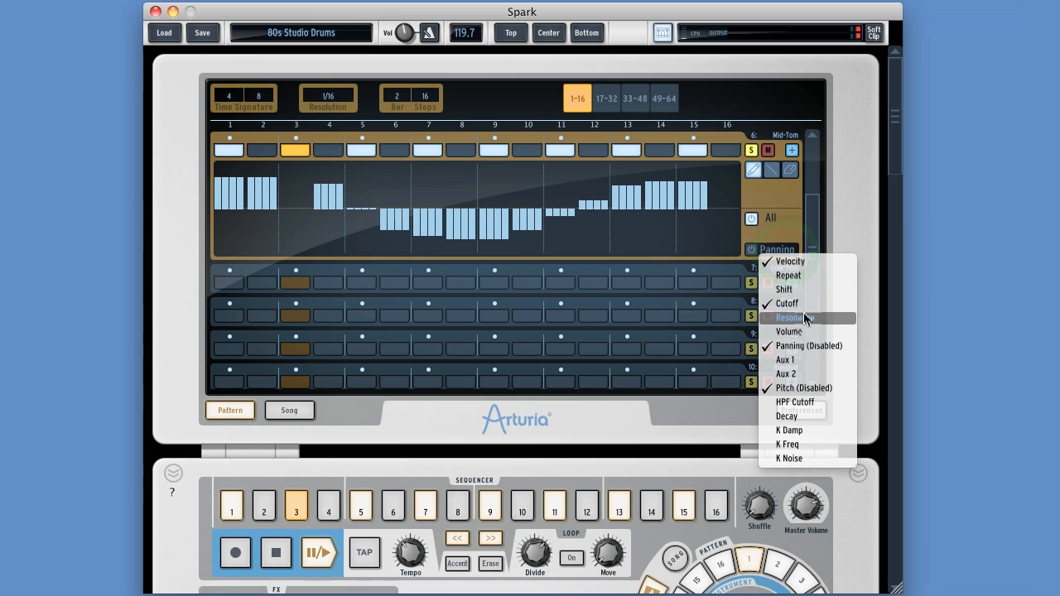
pyautogui.click(799, 304)
pyautogui.click(770, 246)
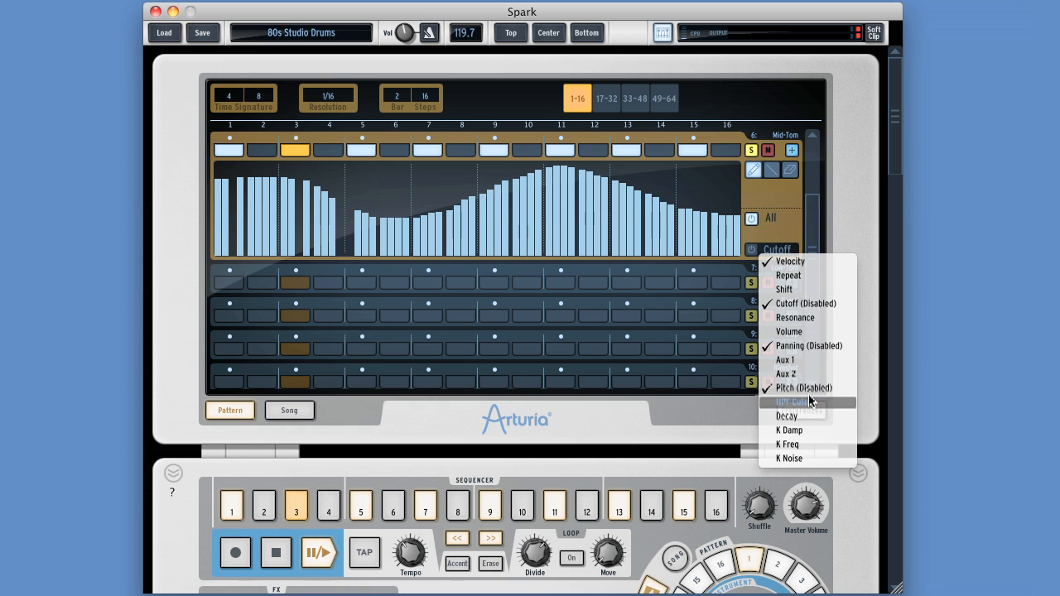
# Step: Disable all Mid-Tom automation at once, check the parameter list, and re-enable all of it together
pyautogui.click(781, 238)
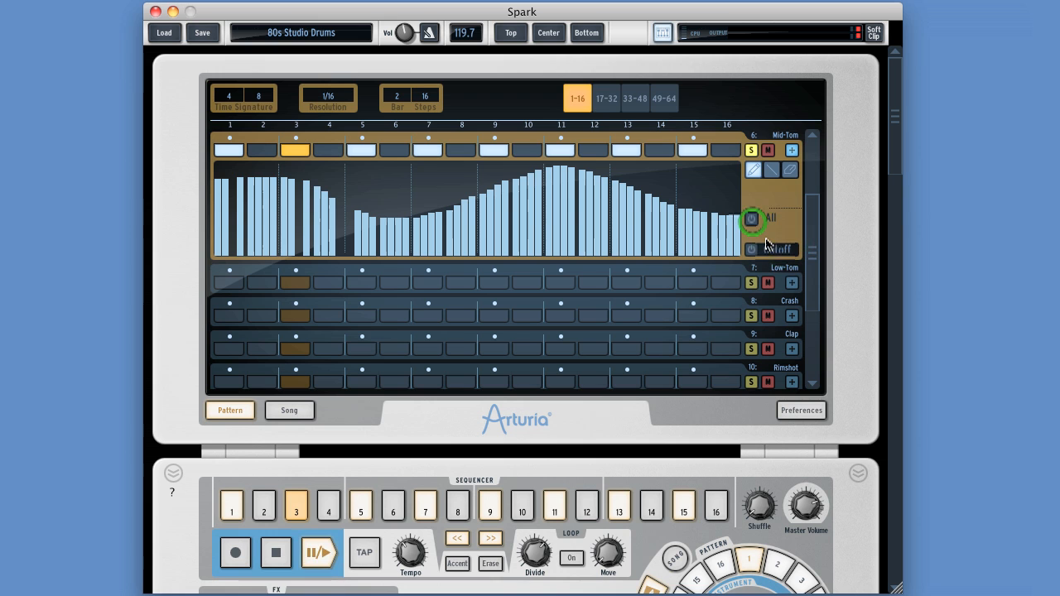
pyautogui.click(779, 253)
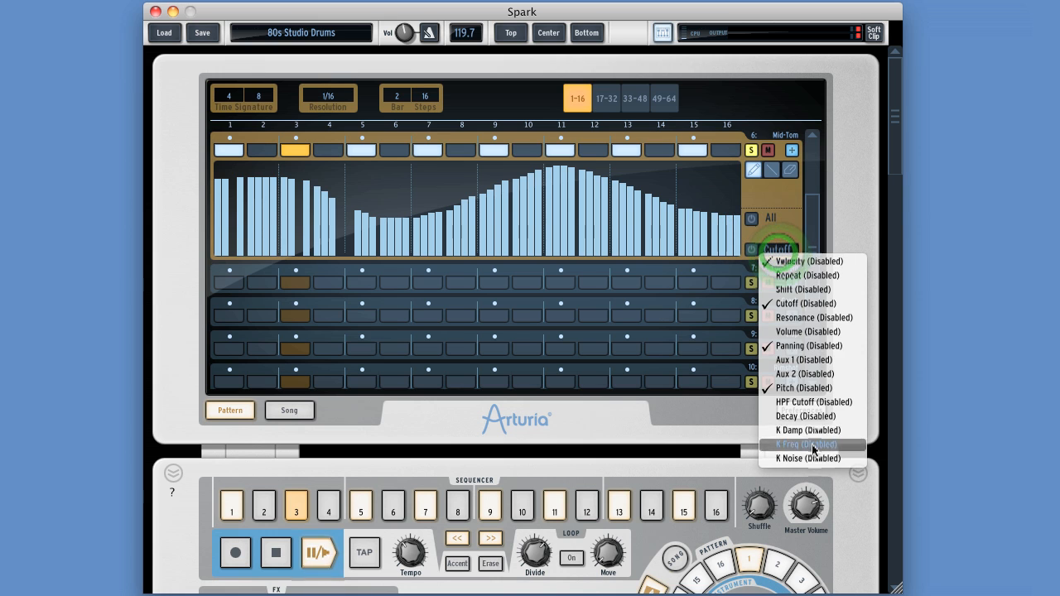
pyautogui.click(752, 222)
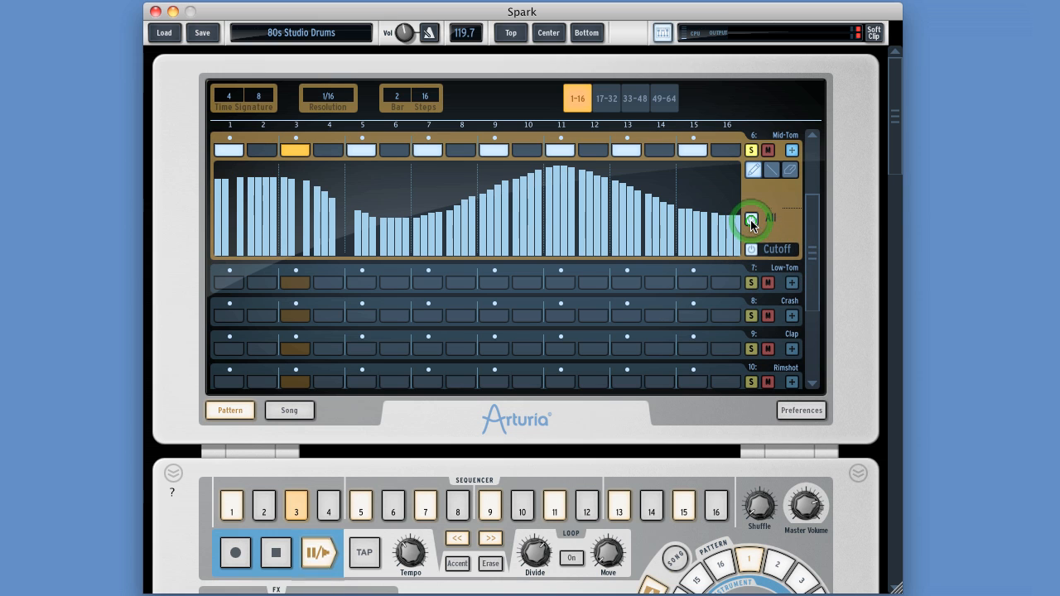
pyautogui.click(777, 249)
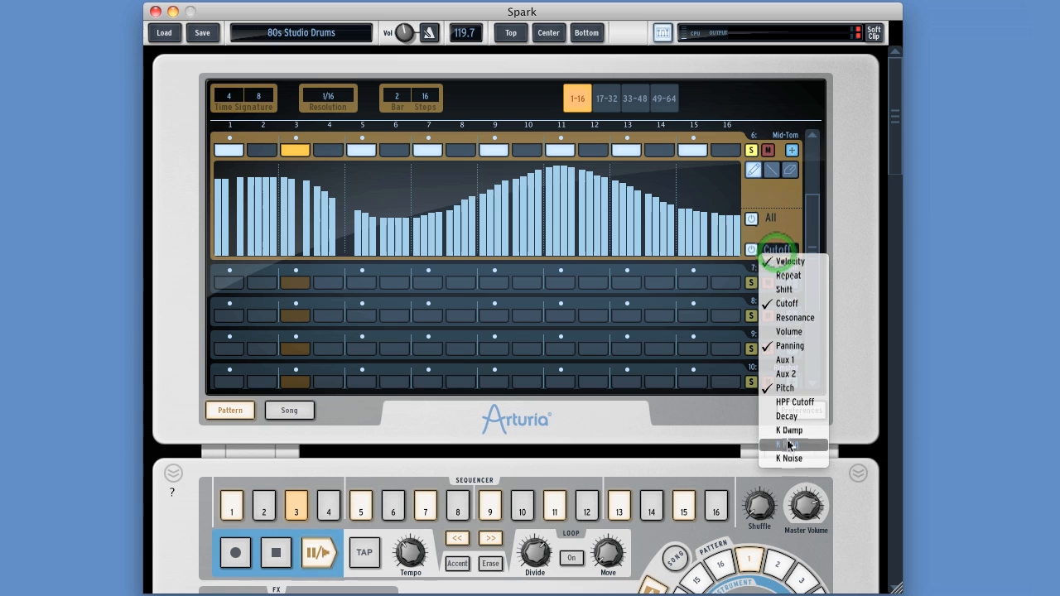
pyautogui.click(783, 234)
pyautogui.click(782, 232)
# Step: Toggle all Mid-Tom automation off and on again, checking the parameter list in both states
pyautogui.click(754, 222)
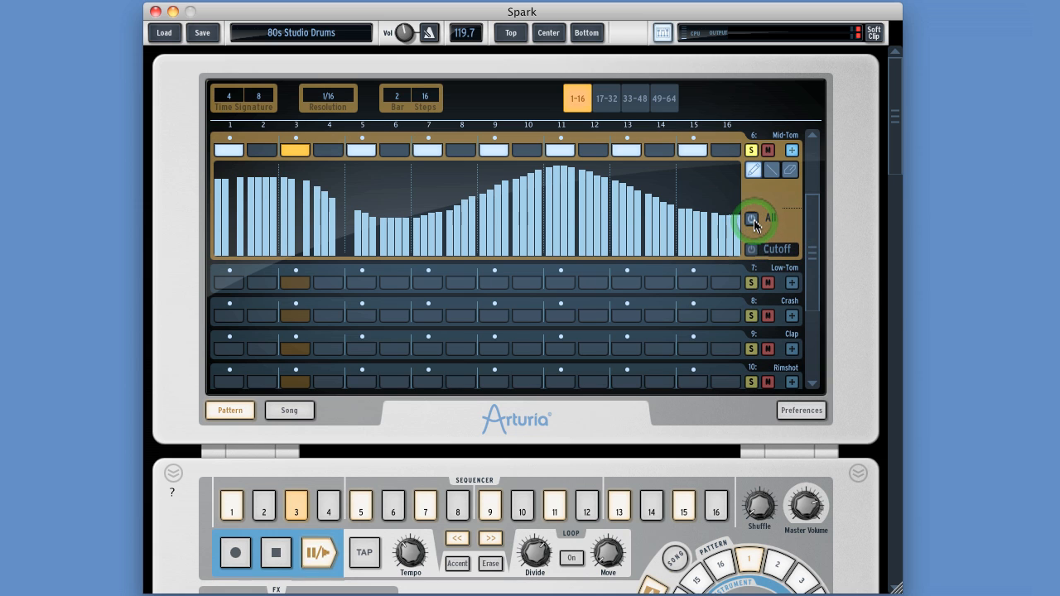
pyautogui.click(752, 220)
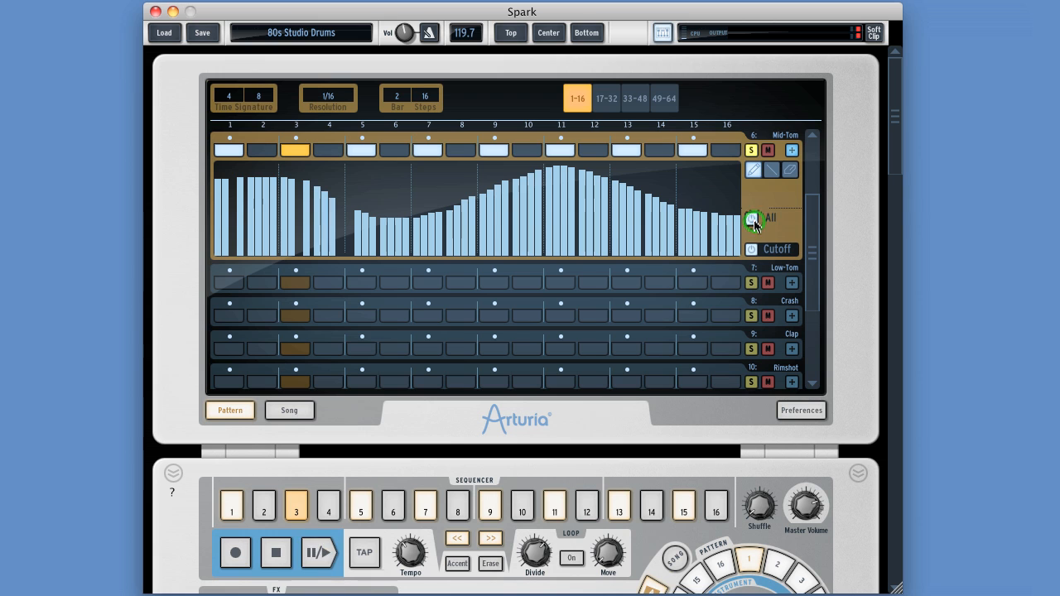
pyautogui.click(774, 250)
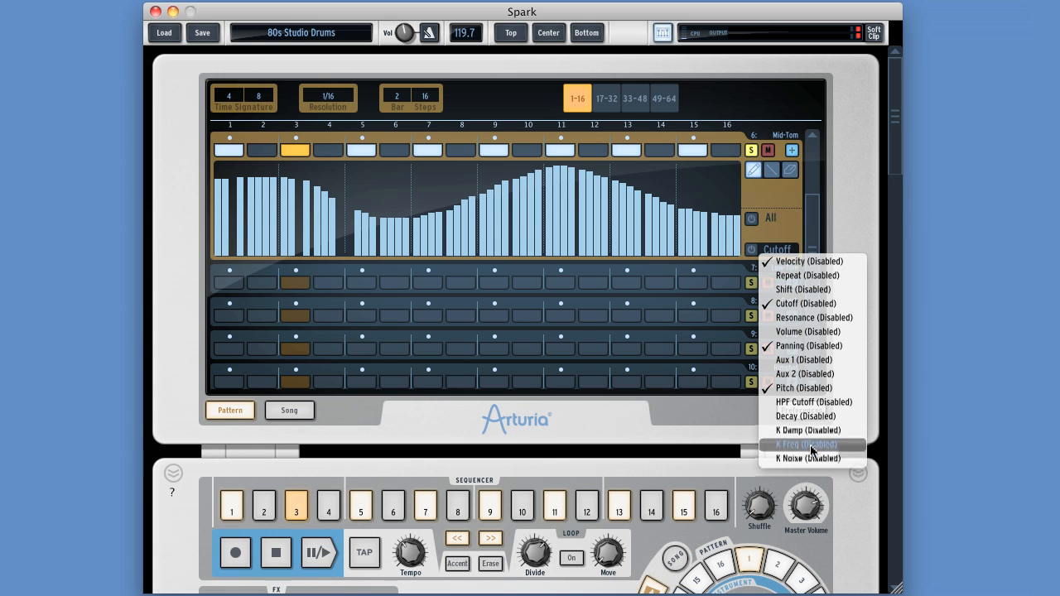
pyautogui.click(751, 221)
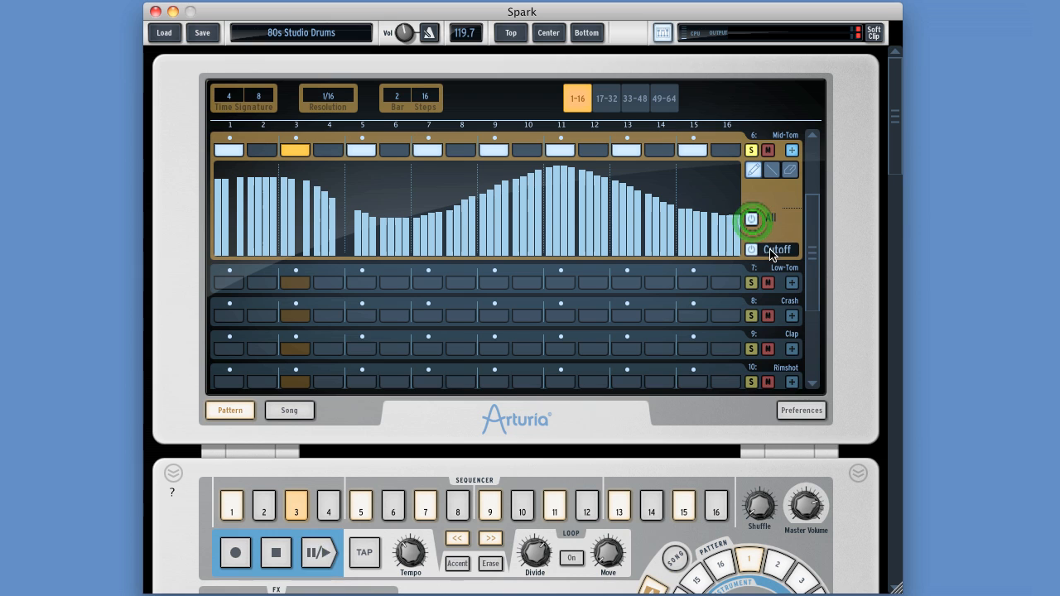
pyautogui.click(774, 249)
pyautogui.click(786, 312)
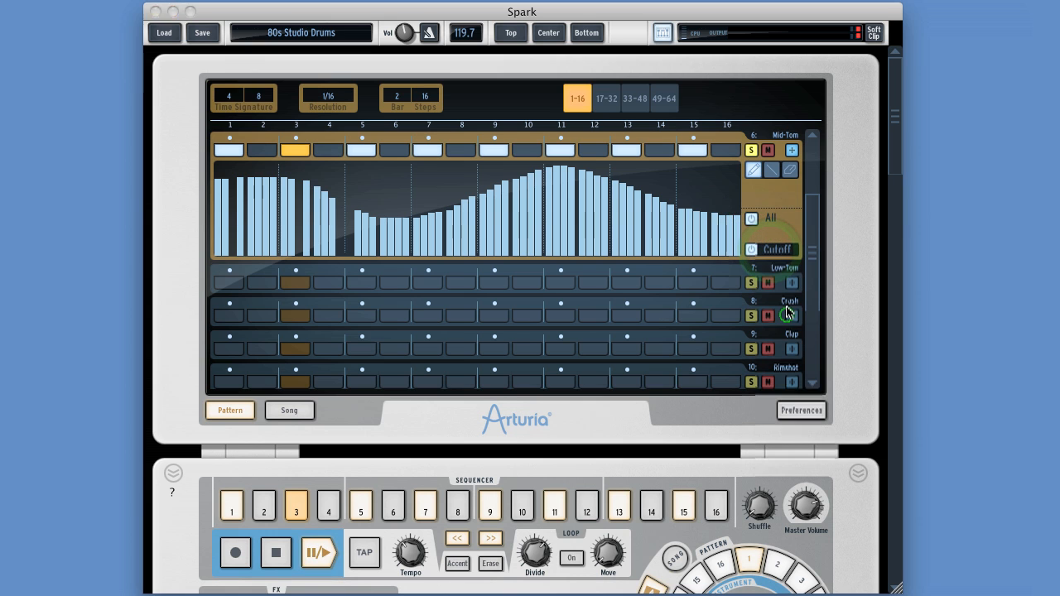
# Step: Disable only the Mid-Tom Cutoff automation, check its status in the parameter list, and enable it again
pyautogui.click(753, 250)
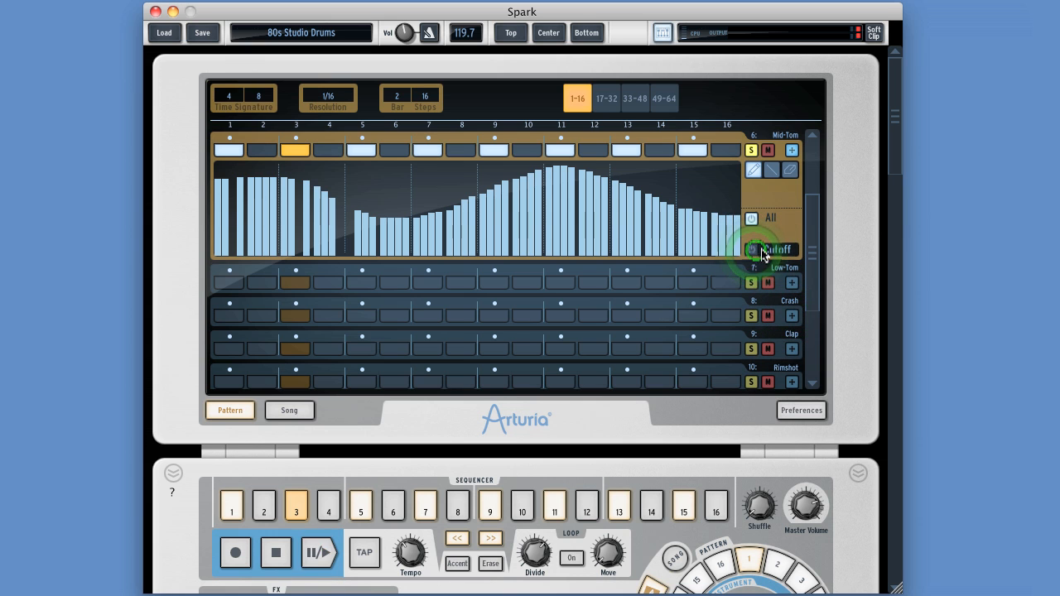
pyautogui.click(769, 251)
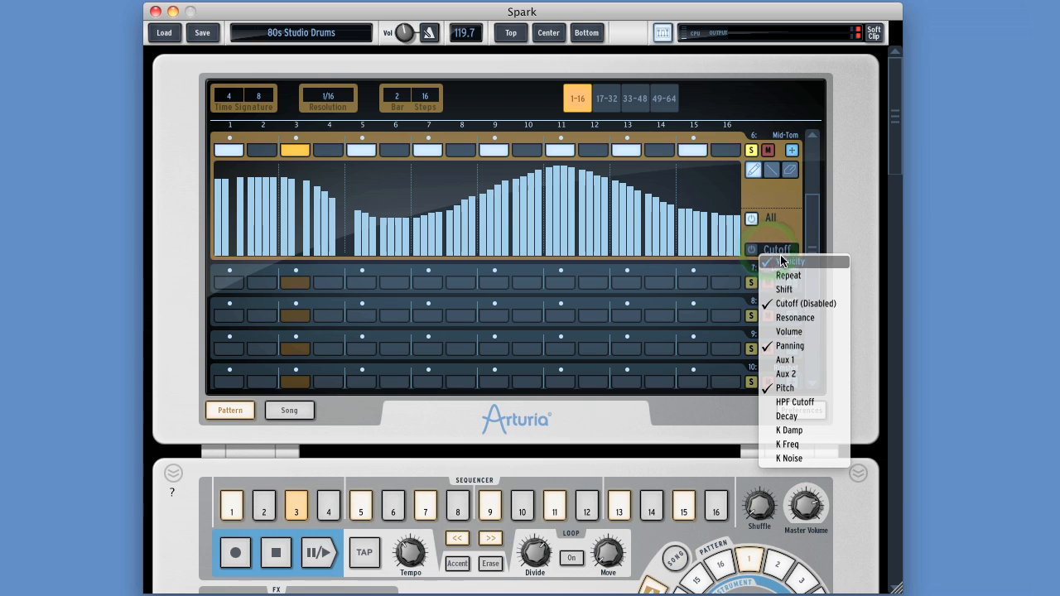
pyautogui.click(799, 304)
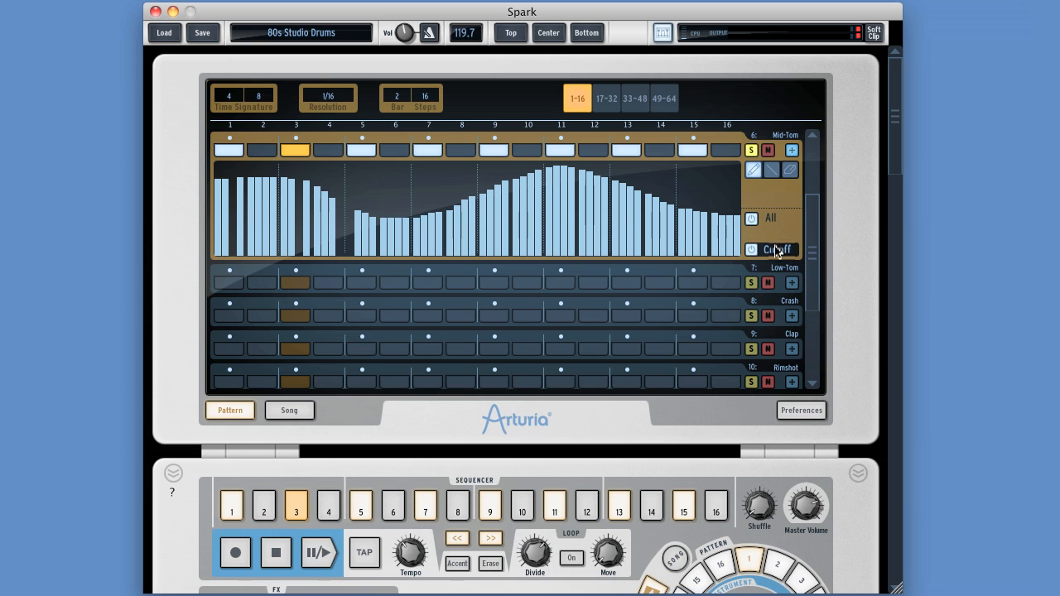
# Step: Erase the Mid-Tom Cutoff and Panning automation across all 16 steps and open the parameter list
pyautogui.click(787, 170)
pyautogui.moveTo(731, 239); pyautogui.dragTo(235, 240)
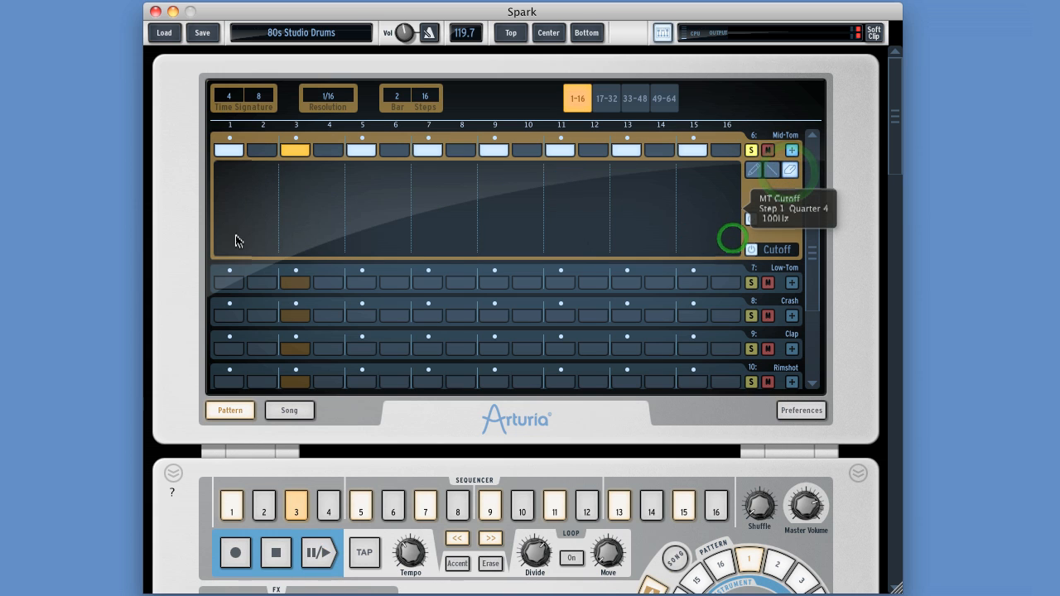
pyautogui.click(776, 249)
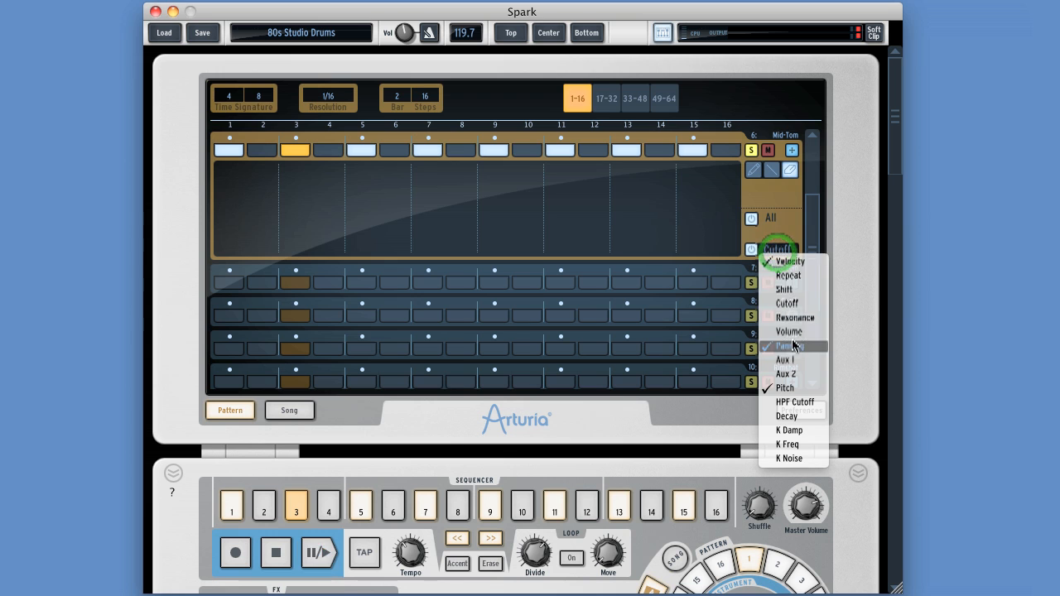
pyautogui.click(793, 346)
pyautogui.moveTo(719, 198)
pyautogui.mouseDown()
pyautogui.moveTo(475, 212)
pyautogui.moveTo(241, 196)
pyautogui.mouseUp()
pyautogui.click(772, 248)
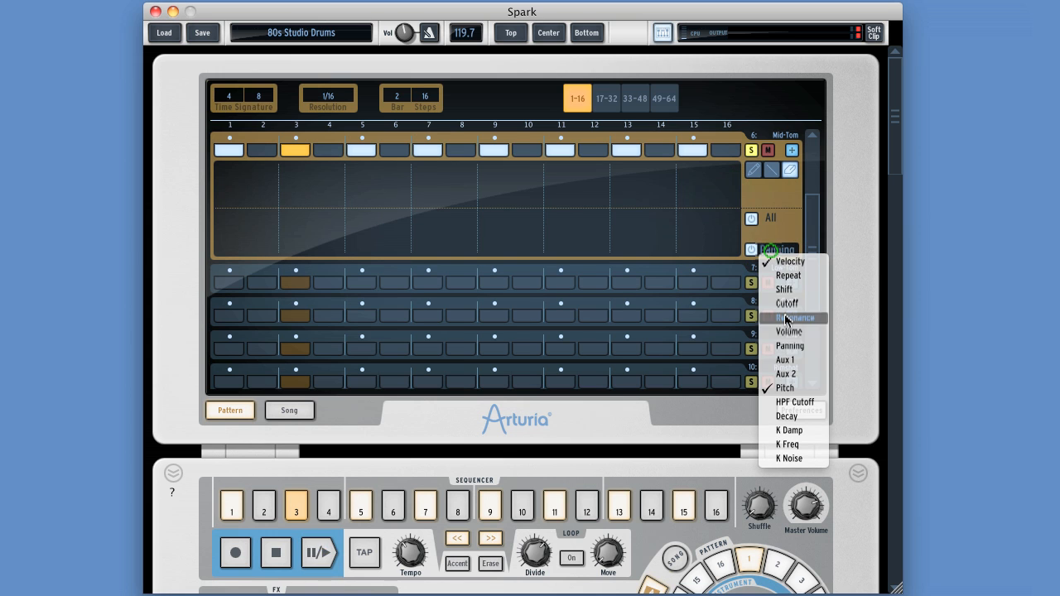
# Step: Erase the Mid-Tom Pitch automation across all 16 steps and display the Velocity automation
pyautogui.click(783, 387)
pyautogui.moveTo(728, 204); pyautogui.dragTo(228, 199)
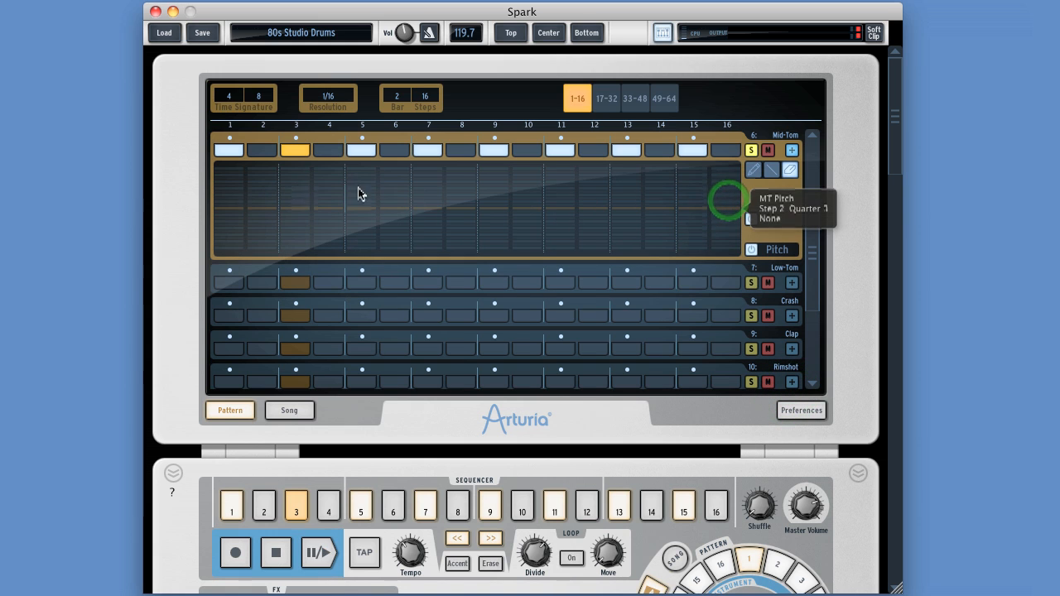
pyautogui.click(778, 253)
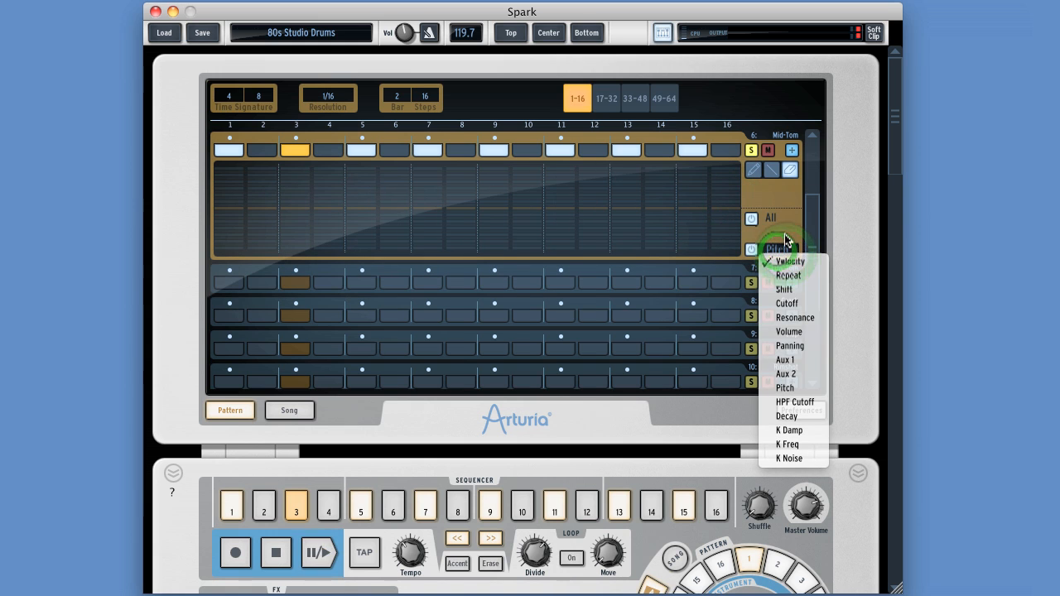
pyautogui.click(783, 260)
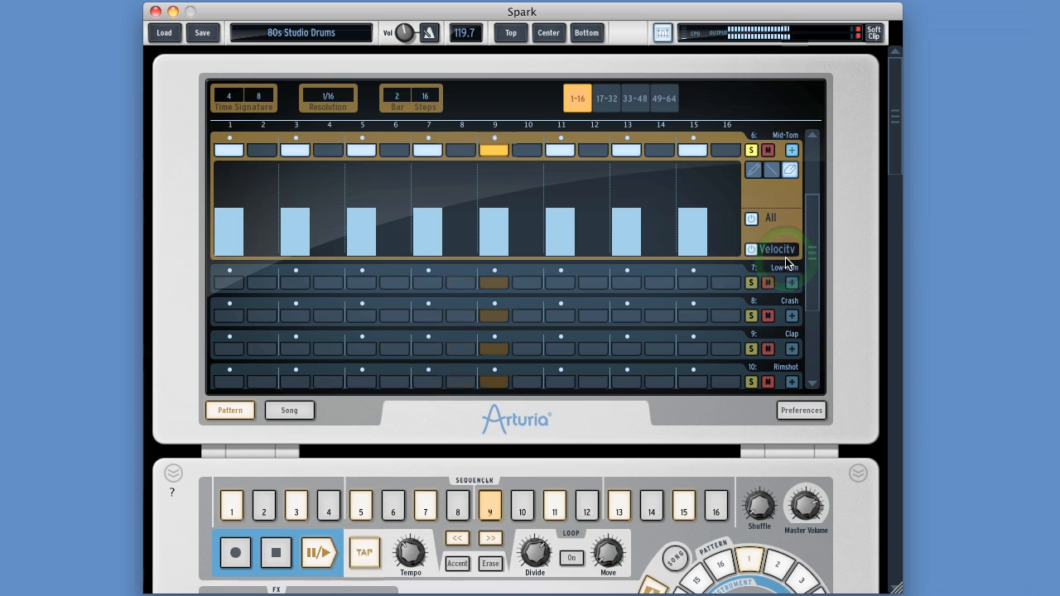
# Step: Display the Mid-Tom Repeat automation, select the Pencil tool, and switch off Mid-Tom steps 15, 11, 7 and 3
pyautogui.click(773, 247)
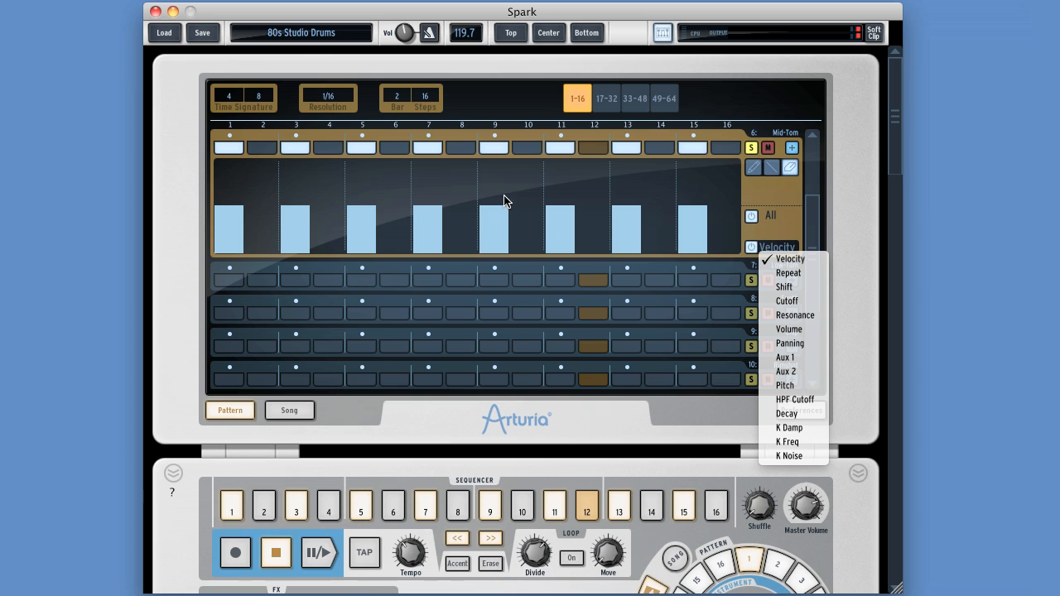
pyautogui.click(792, 274)
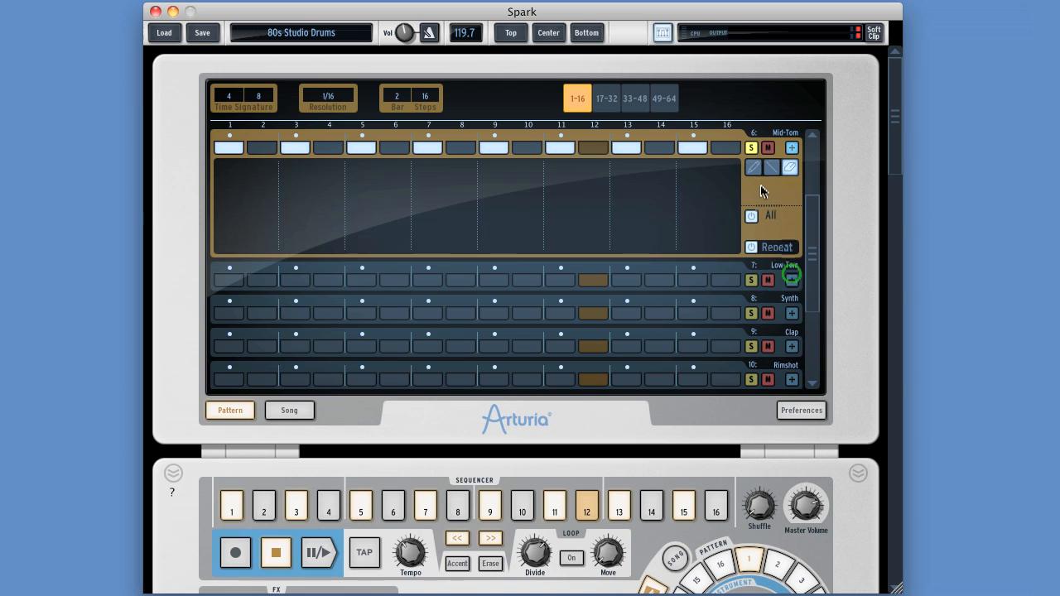
pyautogui.click(753, 168)
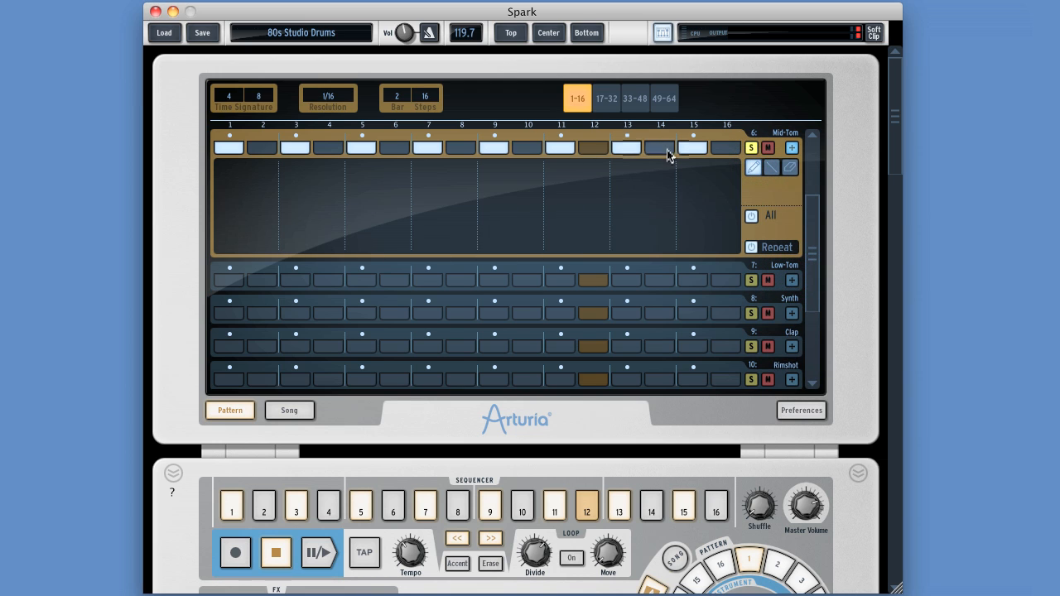
pyautogui.click(689, 149)
pyautogui.click(556, 154)
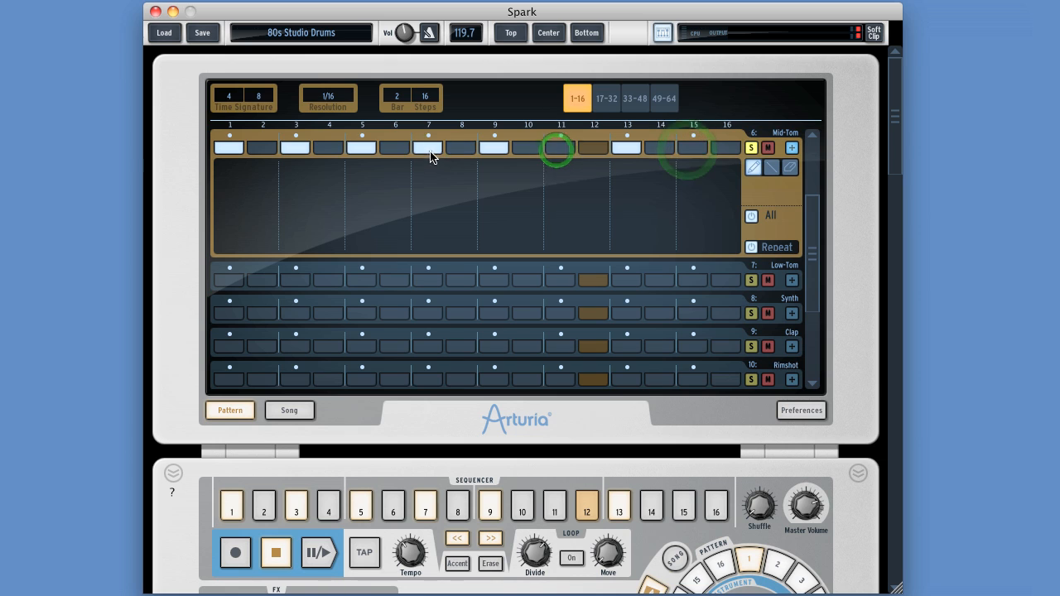
pyautogui.click(431, 155)
pyautogui.click(303, 155)
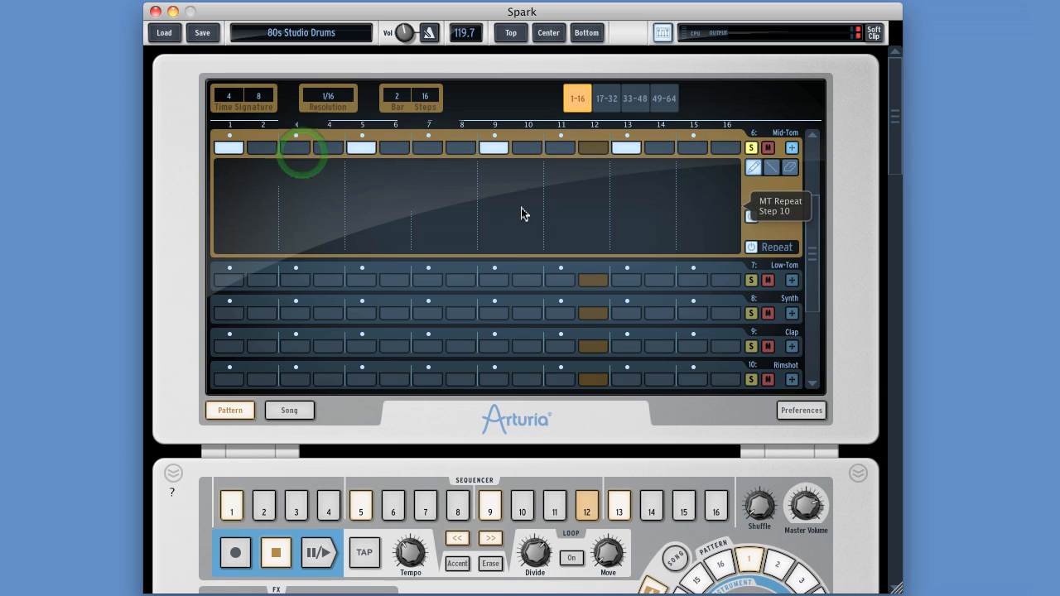
# Step: Draw Repeat automation on Mid-Tom step 9, audition it while raising it in stages to the maximum, and clear it
pyautogui.click(489, 250)
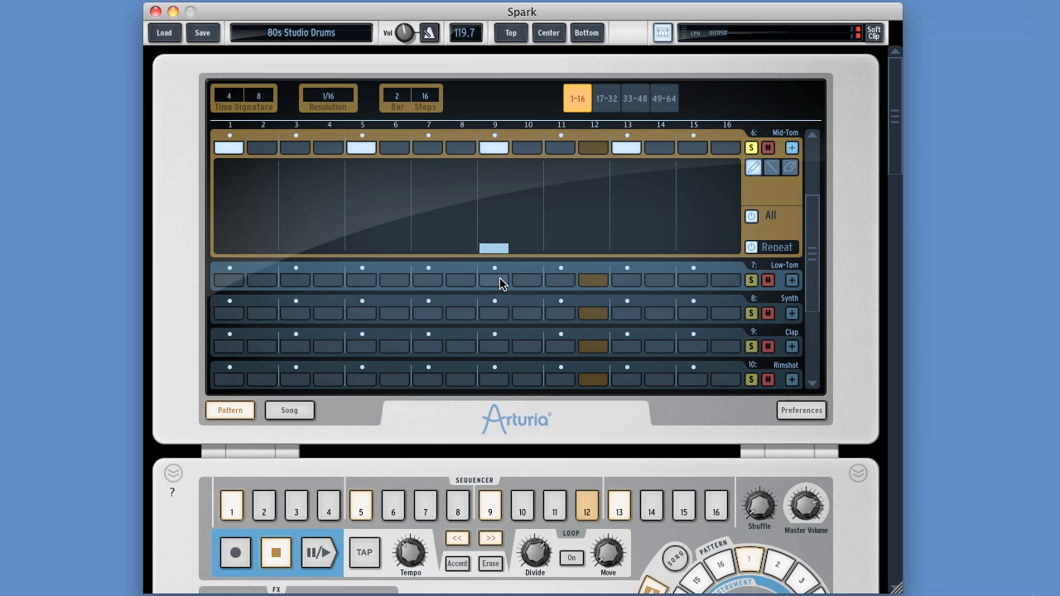
pyautogui.press('space')
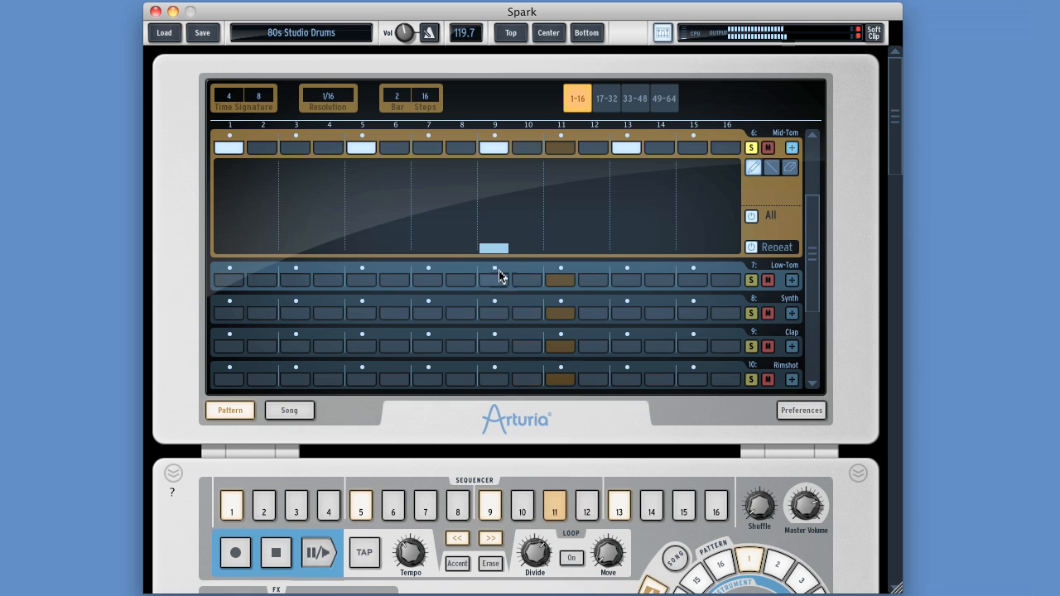
pyautogui.moveTo(495, 245); pyautogui.dragTo(497, 229)
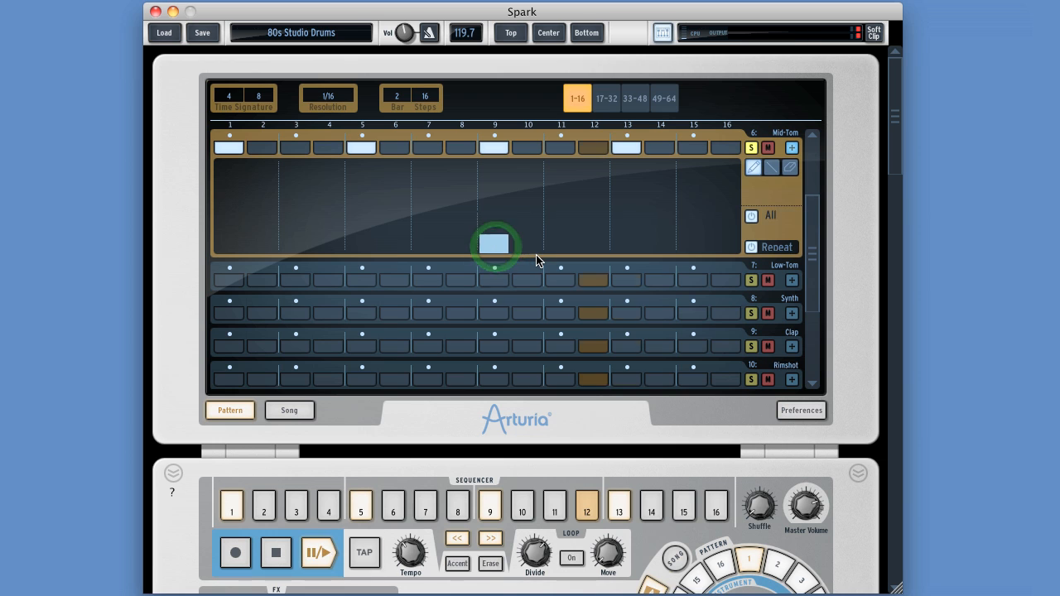
pyautogui.moveTo(499, 241); pyautogui.dragTo(497, 215)
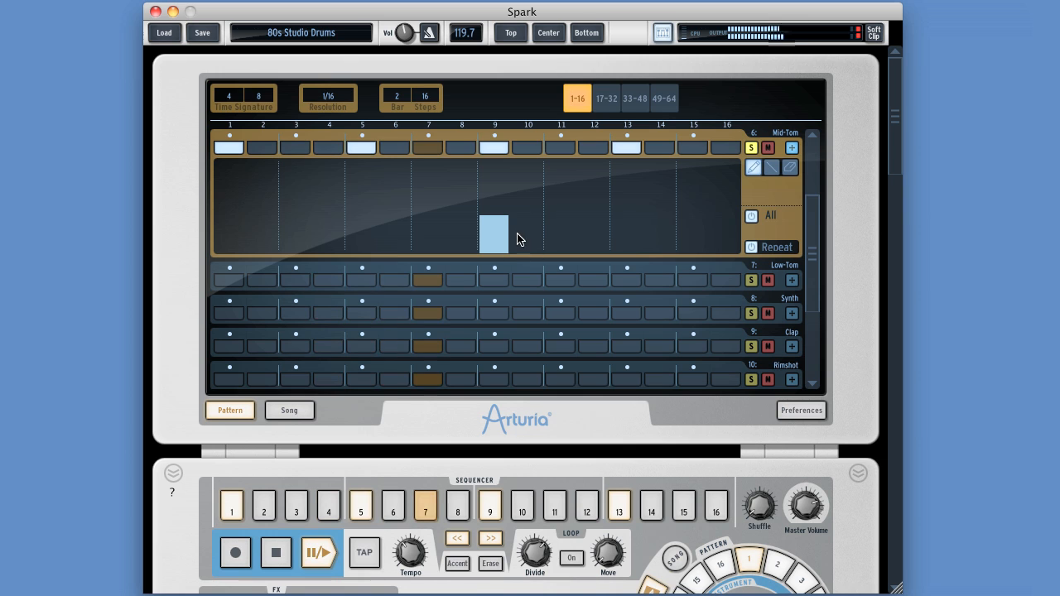
pyautogui.moveTo(502, 219); pyautogui.dragTo(497, 164)
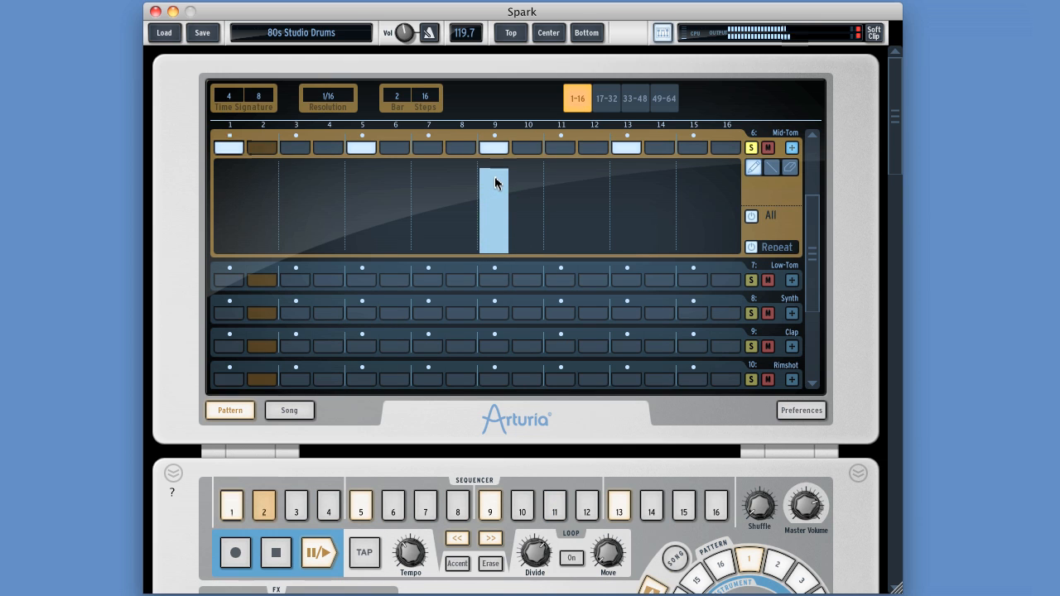
pyautogui.moveTo(493, 172)
pyautogui.mouseDown()
pyautogui.moveTo(494, 247)
pyautogui.moveTo(497, 164)
pyautogui.mouseUp()
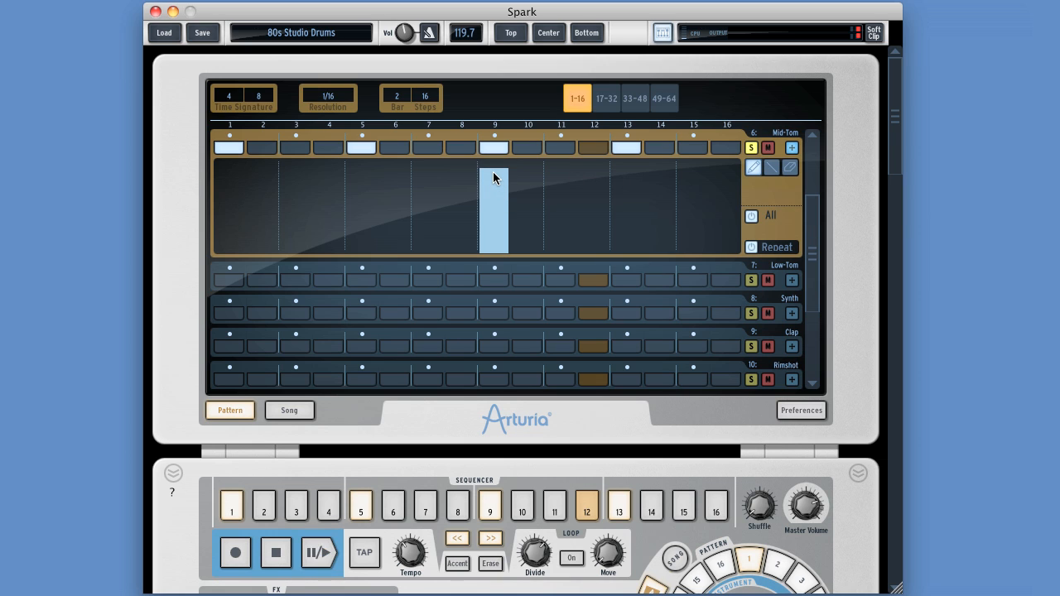
pyautogui.moveTo(492, 177); pyautogui.dragTo(497, 253)
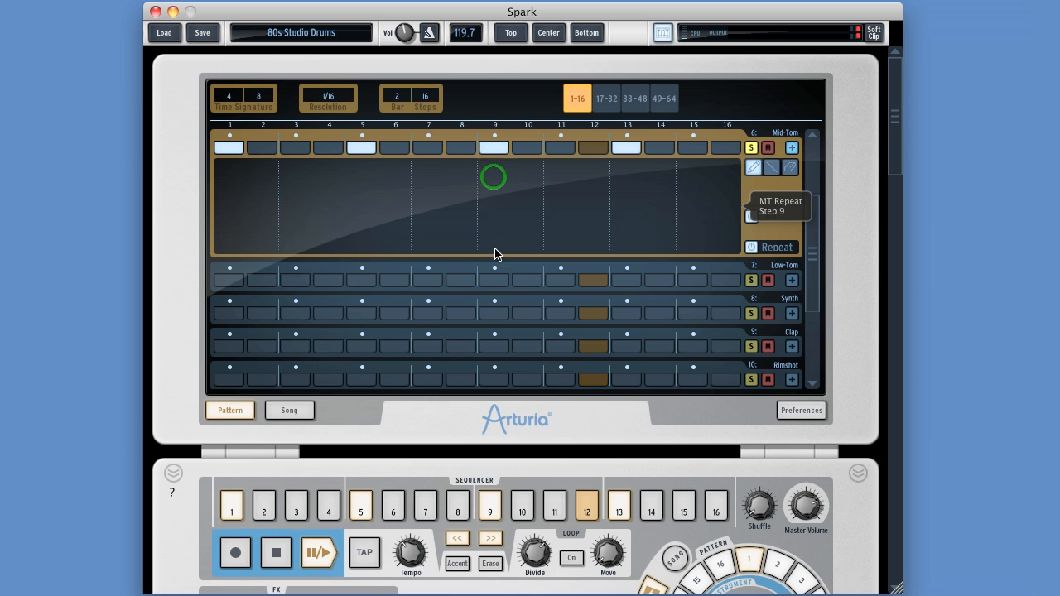
# Step: Display the Mid-Tom Shift automation and toggle steps 10 and 11 on and off again
pyautogui.click(778, 247)
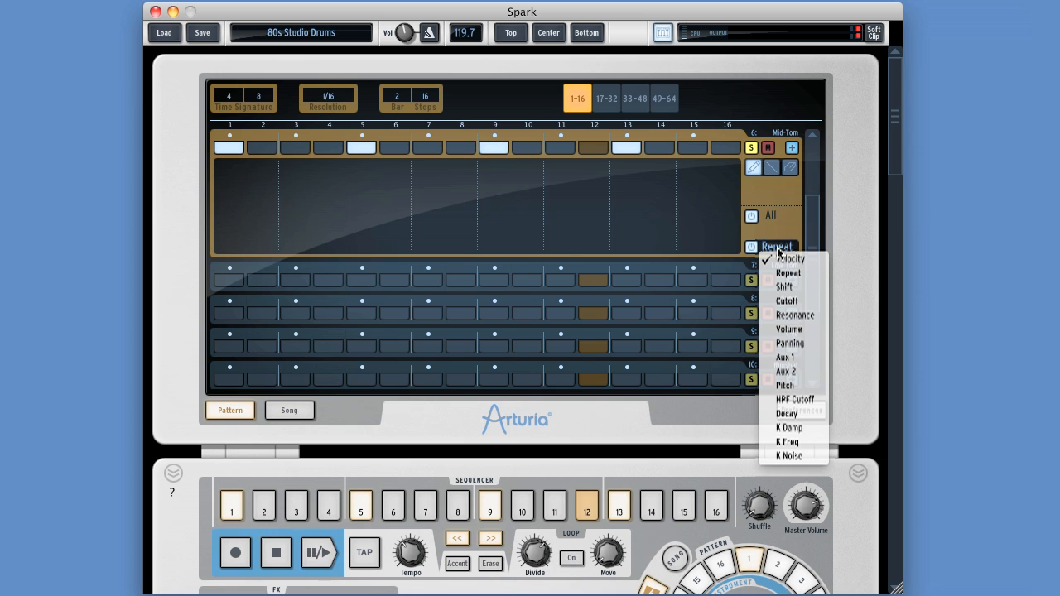
pyautogui.click(792, 291)
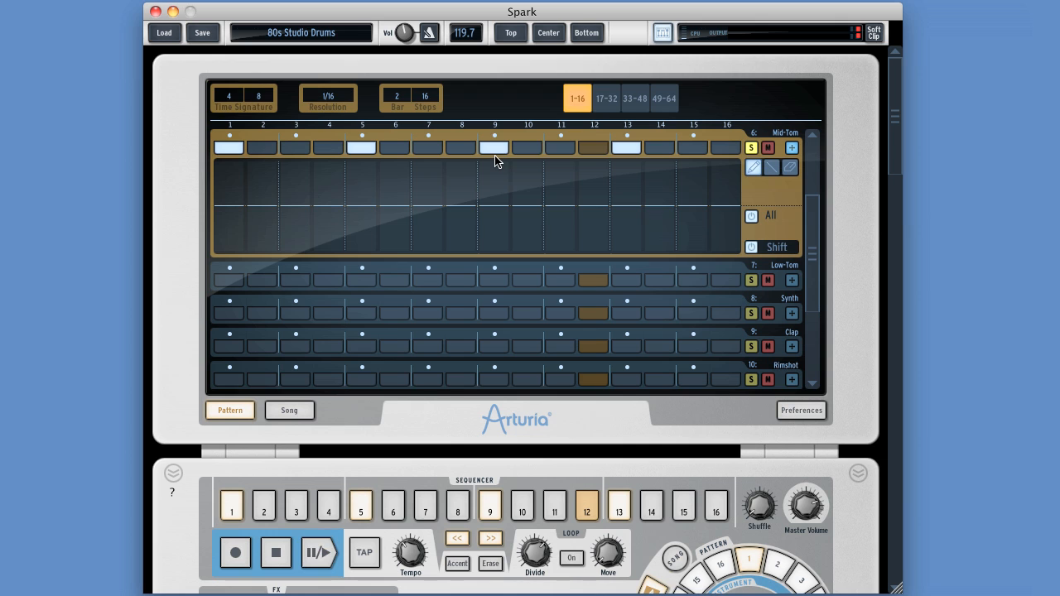
pyautogui.click(523, 147)
pyautogui.click(523, 147)
pyautogui.click(561, 148)
pyautogui.click(561, 149)
pyautogui.click(524, 148)
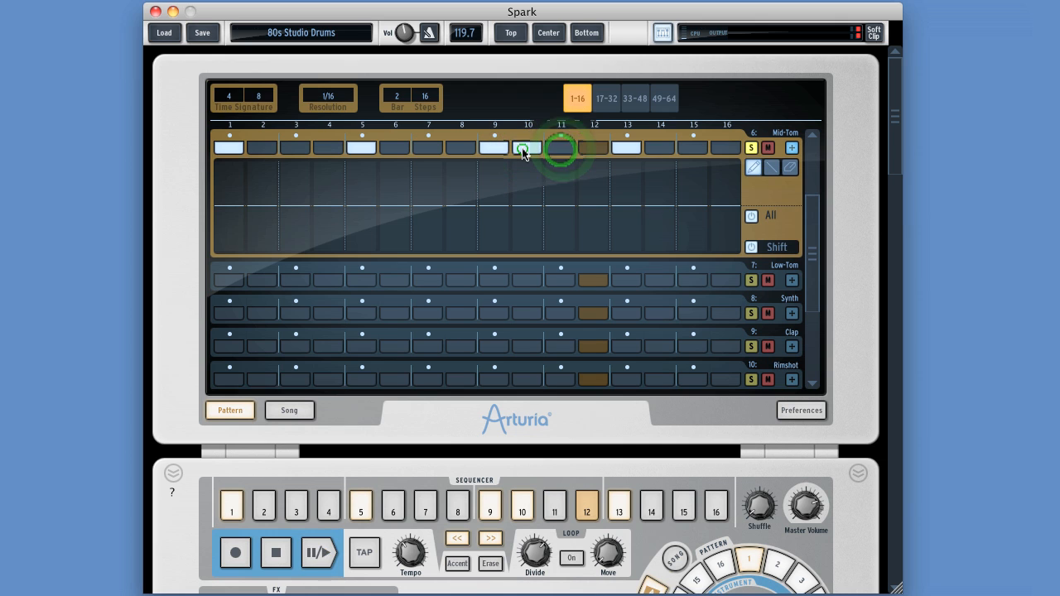
pyautogui.click(523, 147)
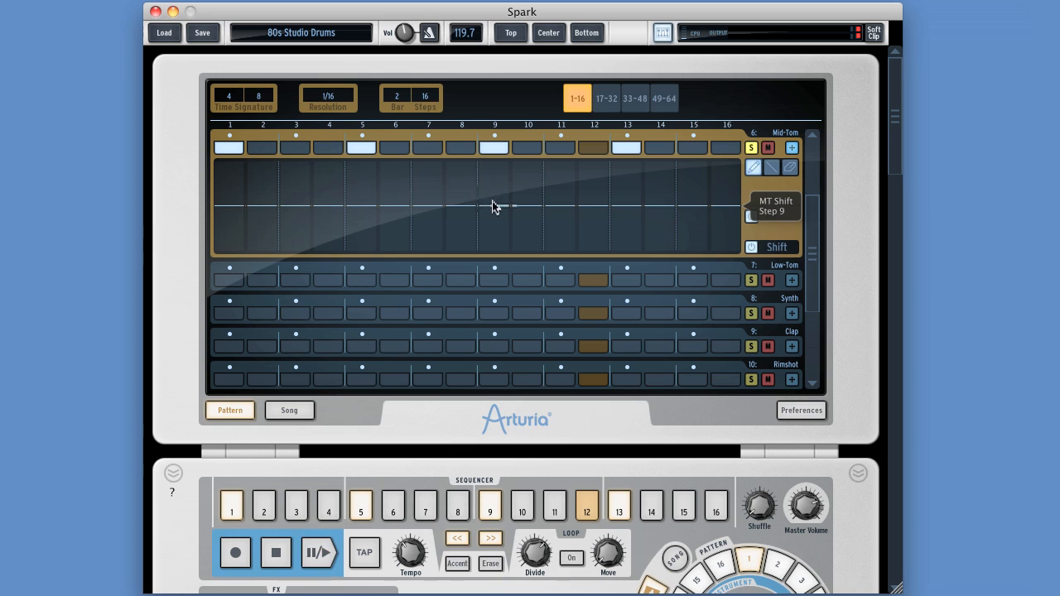
# Step: Draw Shift automation on Mid-Tom step 9, first fully positive and then almost fully negative, and erase it
pyautogui.moveTo(494, 180); pyautogui.dragTo(503, 146)
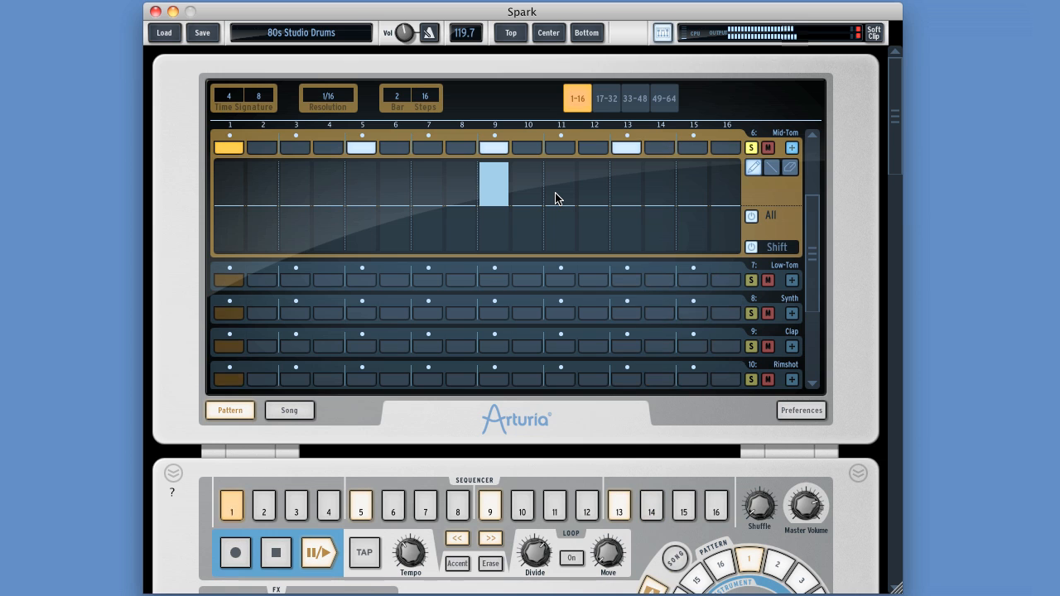
pyautogui.moveTo(501, 170); pyautogui.dragTo(505, 246)
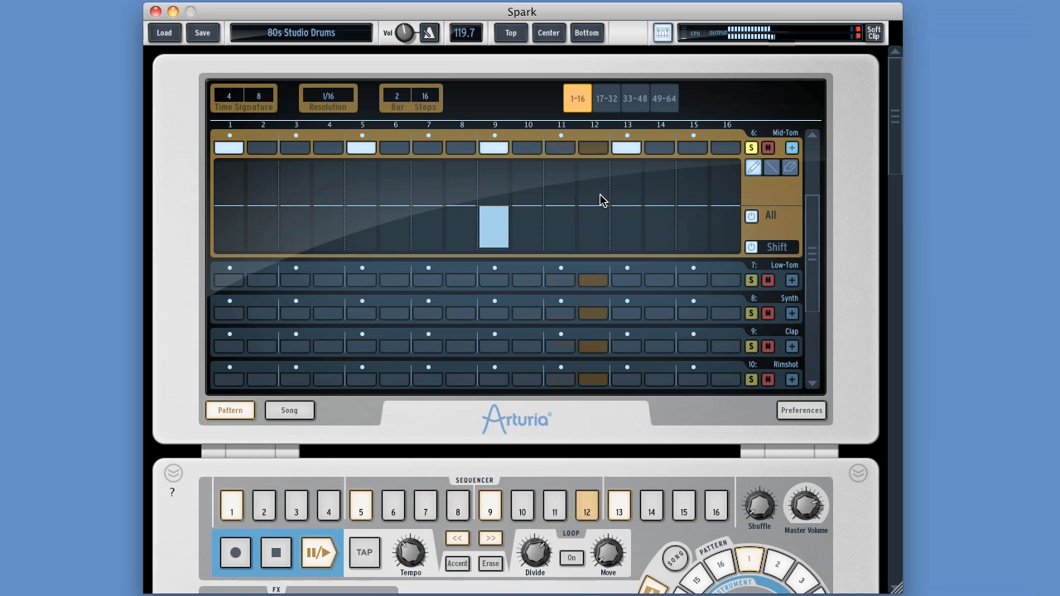
pyautogui.click(790, 166)
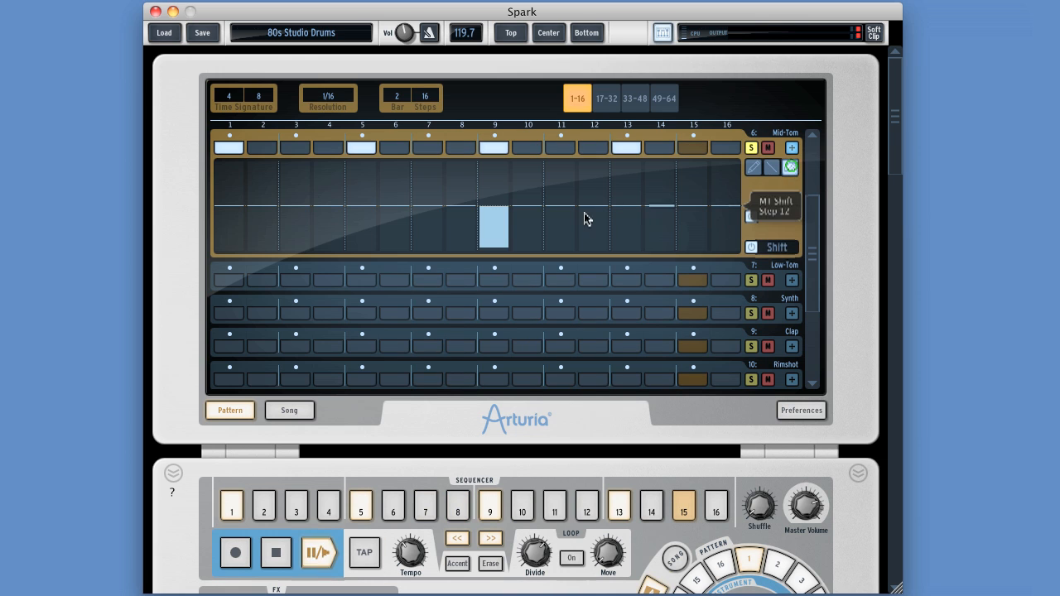
pyautogui.click(494, 217)
# Step: Check the Mid-Tom automation parameter list and compare the studio parameters of the Mid-Tom, Snare Drum and Synth instruments
pyautogui.click(775, 252)
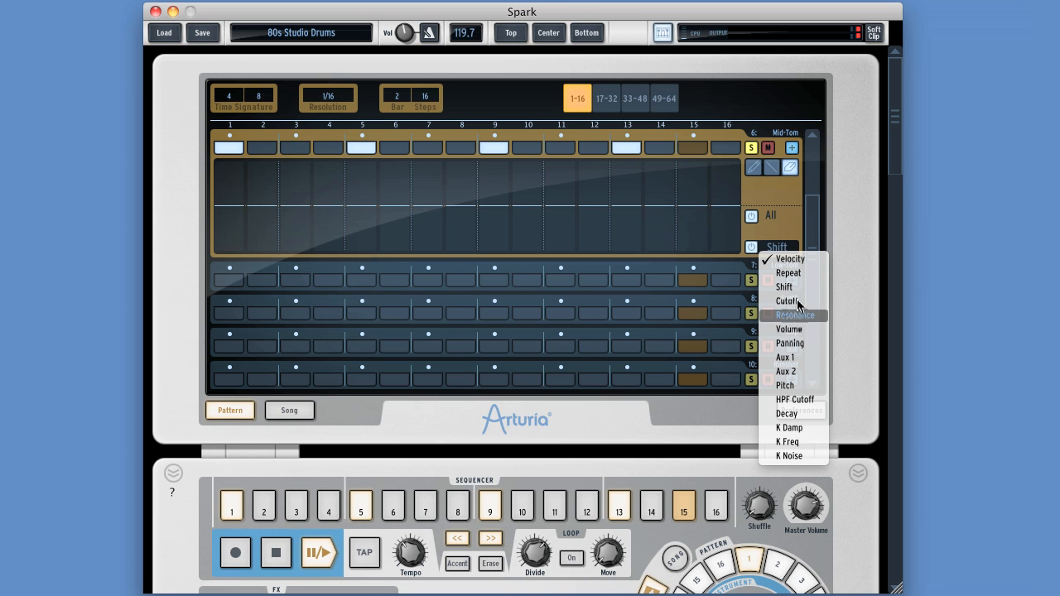
pyautogui.click(582, 32)
pyautogui.click(582, 32)
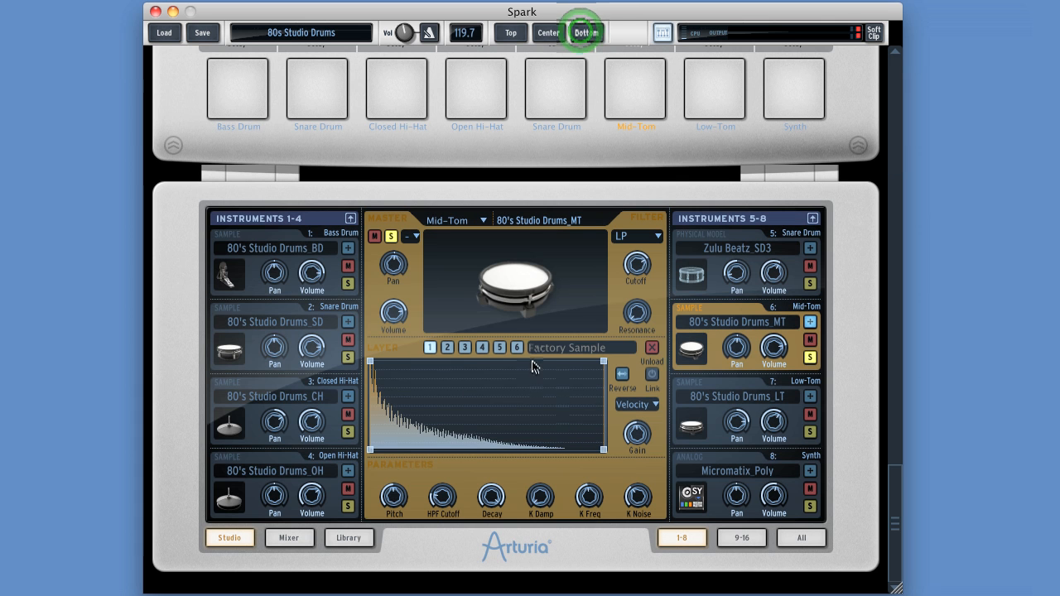
pyautogui.click(523, 292)
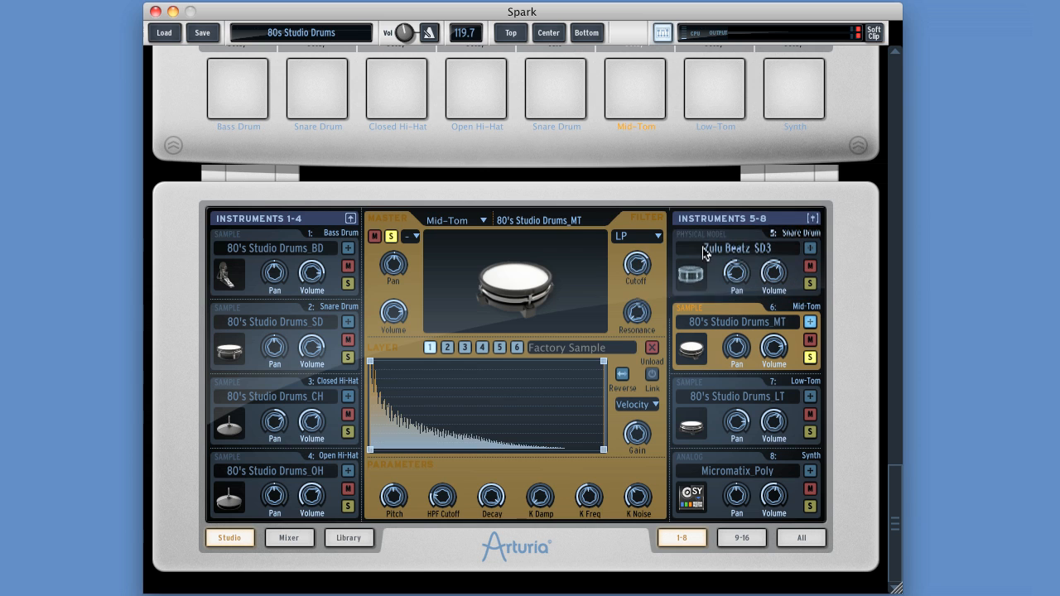
pyautogui.click(811, 252)
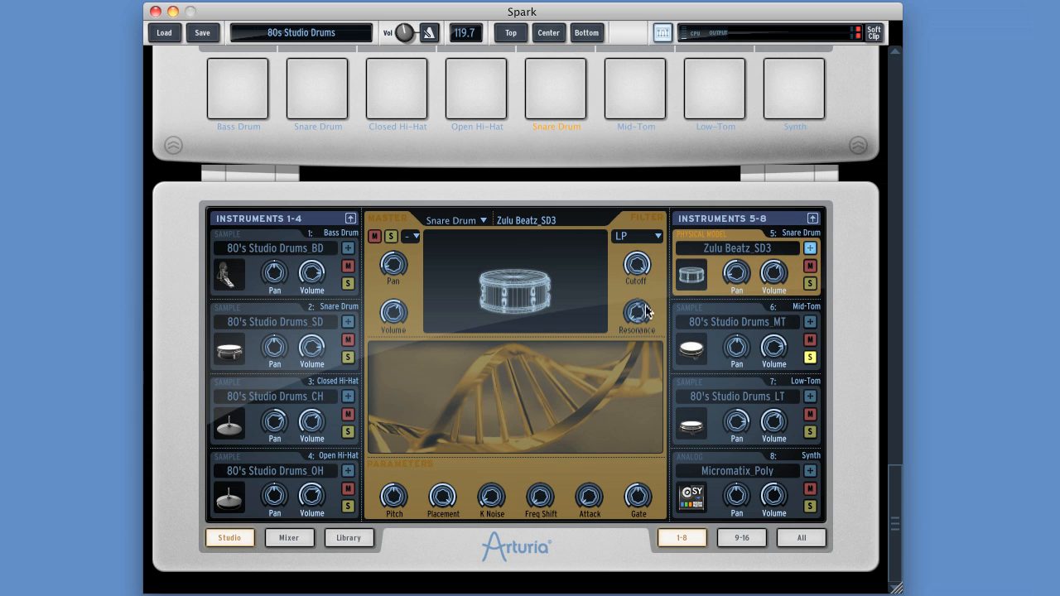
pyautogui.click(811, 472)
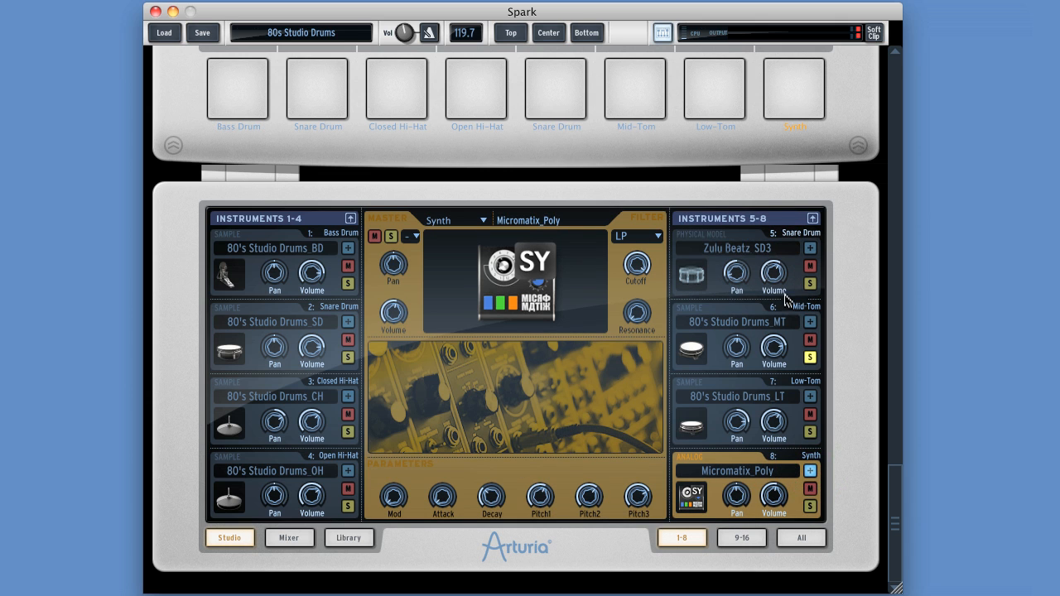
pyautogui.click(811, 253)
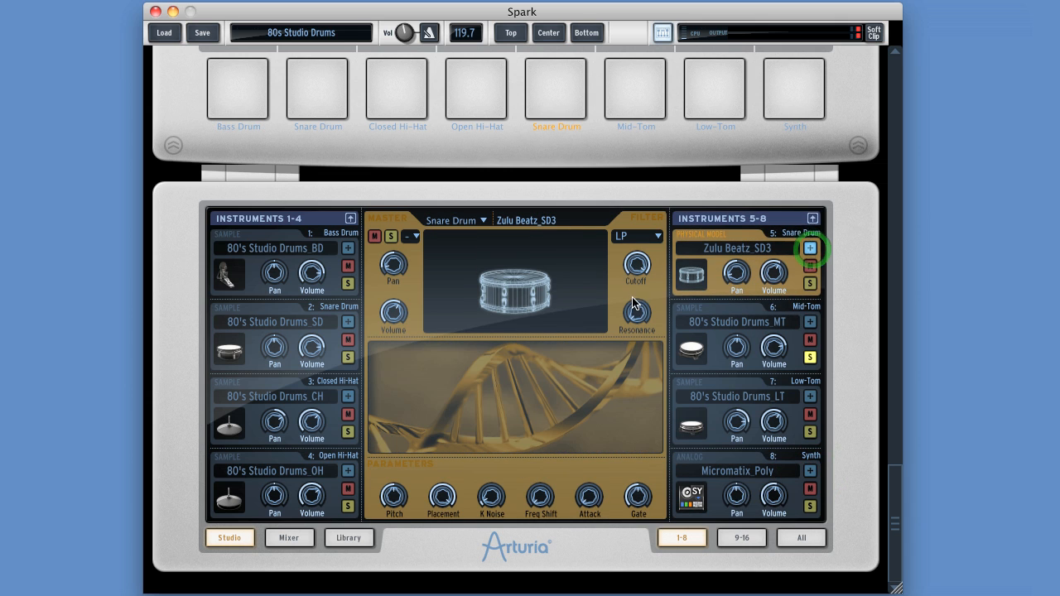
pyautogui.click(809, 325)
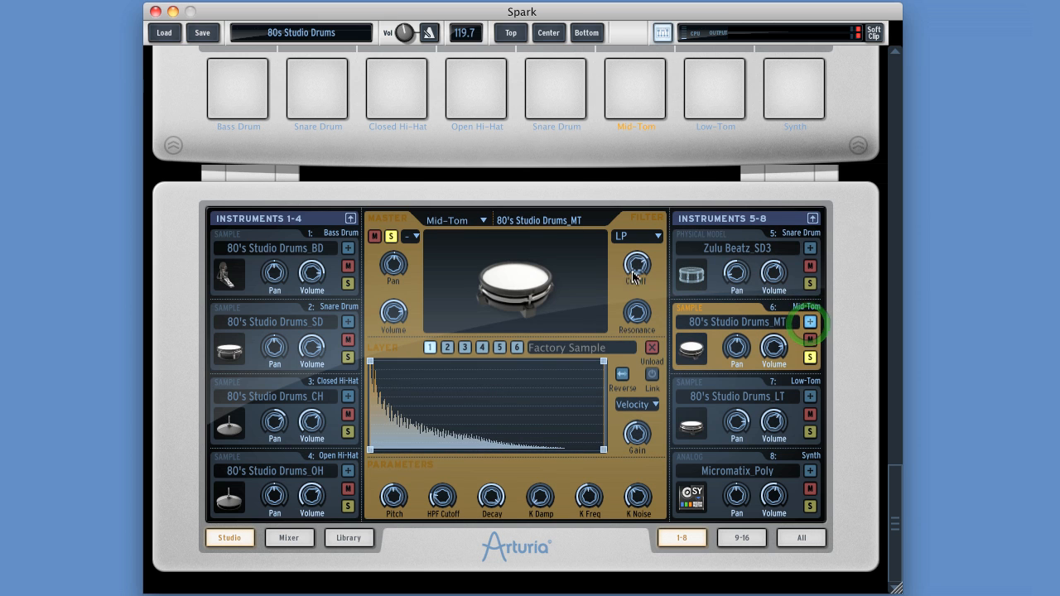
# Step: Check the Mid-Tom automation parameter list again and view the Mid-Tom channel in the mixer, toggling playback
pyautogui.click(511, 33)
pyautogui.click(769, 246)
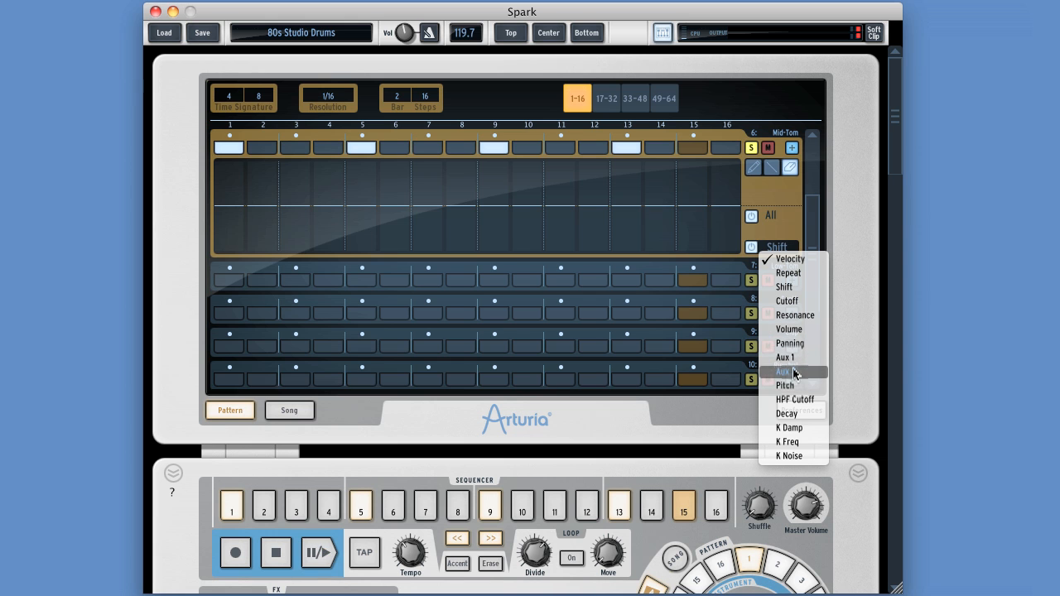
pyautogui.click(585, 32)
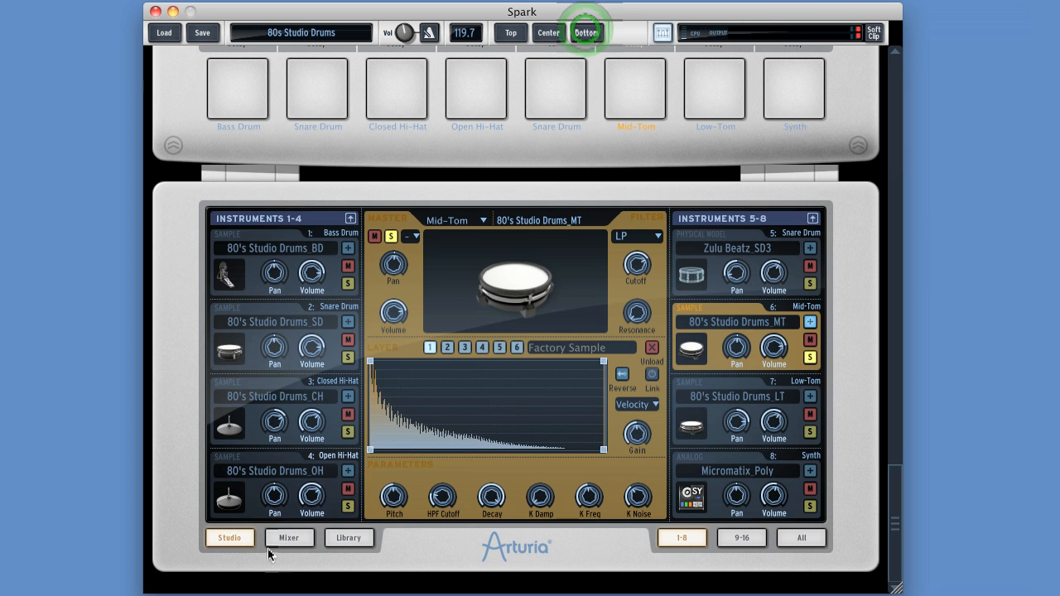
pyautogui.click(298, 537)
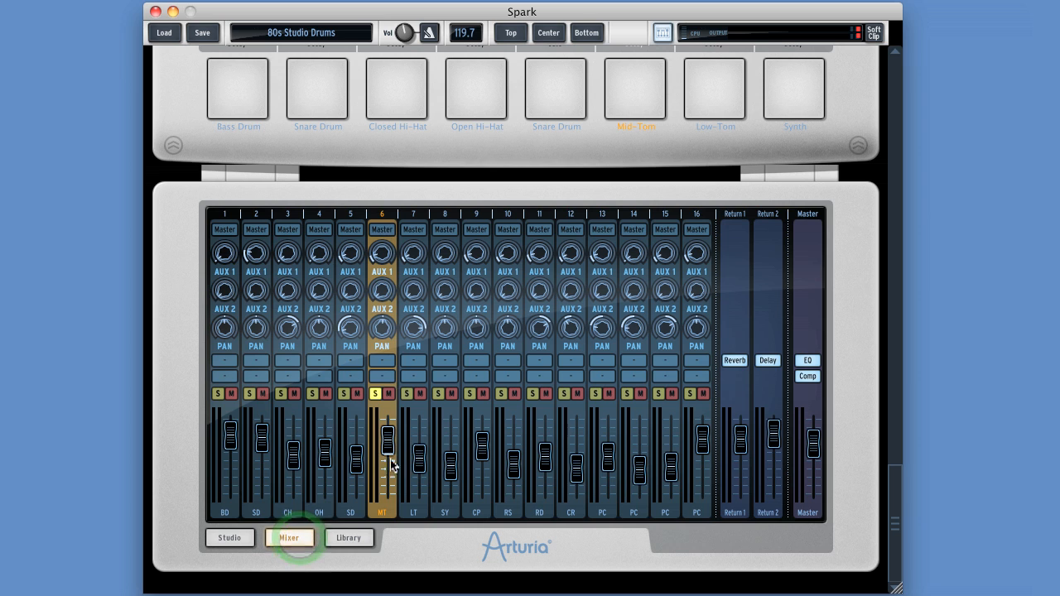
pyautogui.press('space')
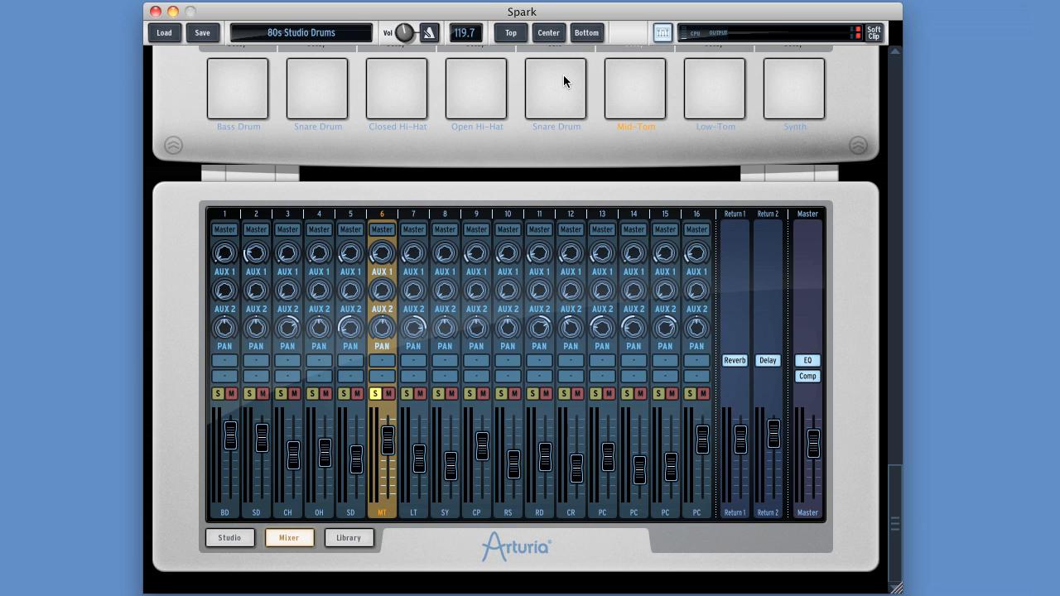
# Step: Compare the Mid-Tom automation parameter list with the studio parameters of the Mid-Tom, Snare Drum and Synth instruments, and reselect Mid-Tom
pyautogui.click(511, 33)
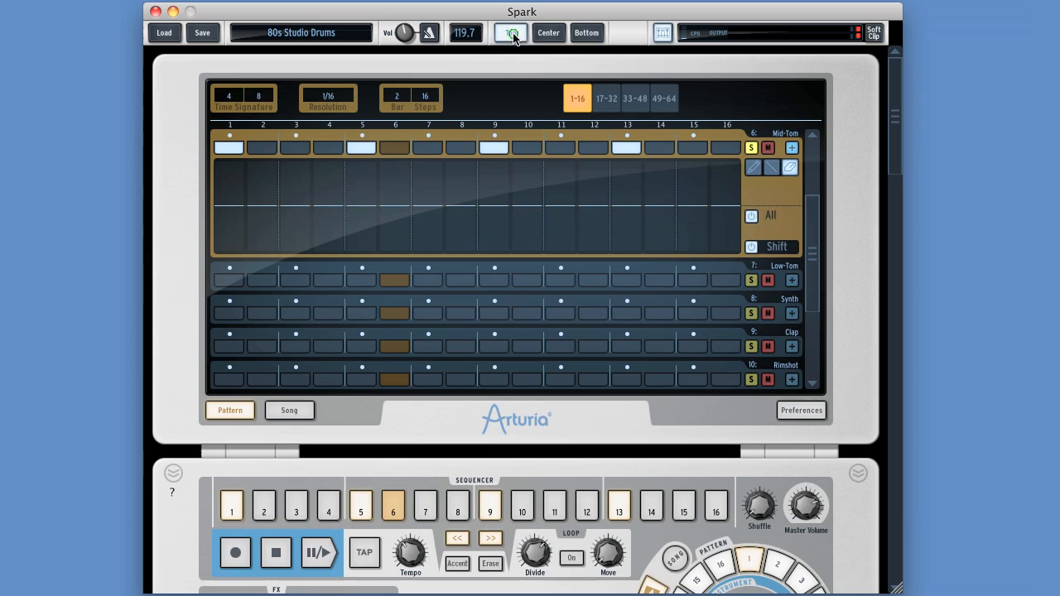
pyautogui.click(771, 246)
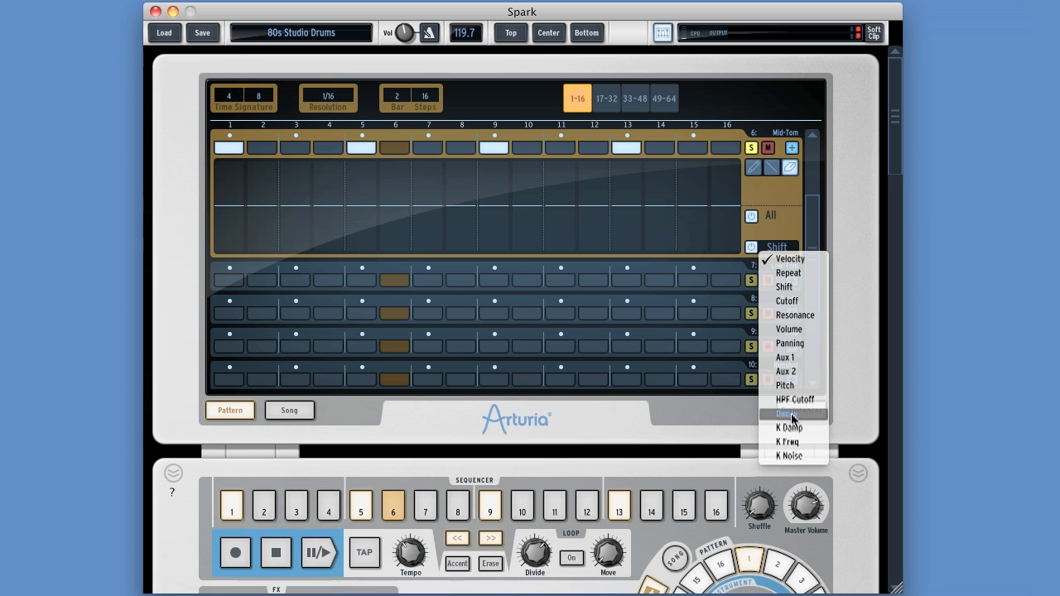
pyautogui.click(586, 33)
pyautogui.click(586, 33)
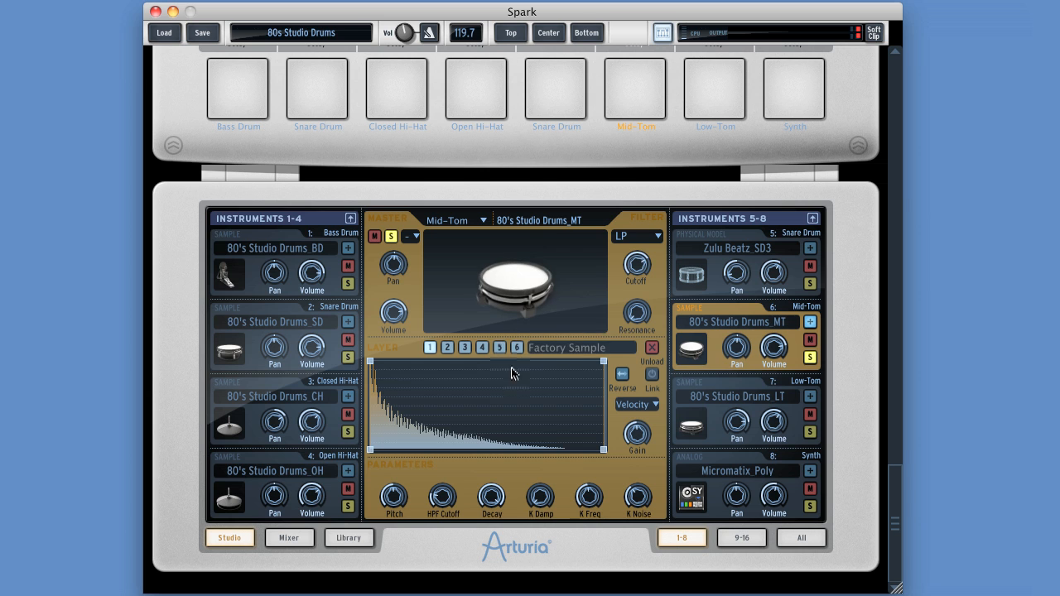
pyautogui.click(810, 248)
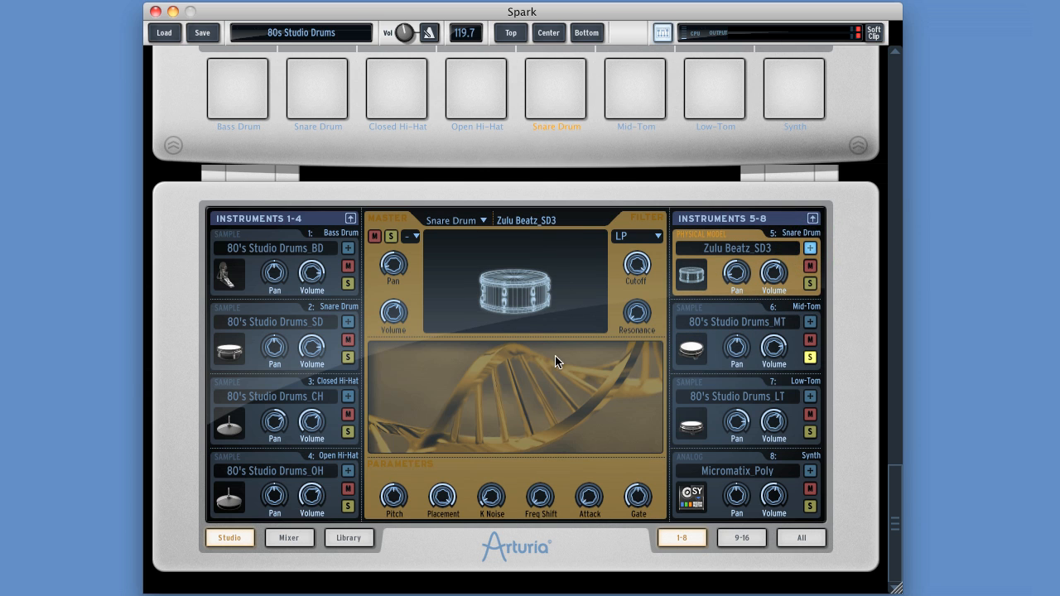
pyautogui.click(810, 470)
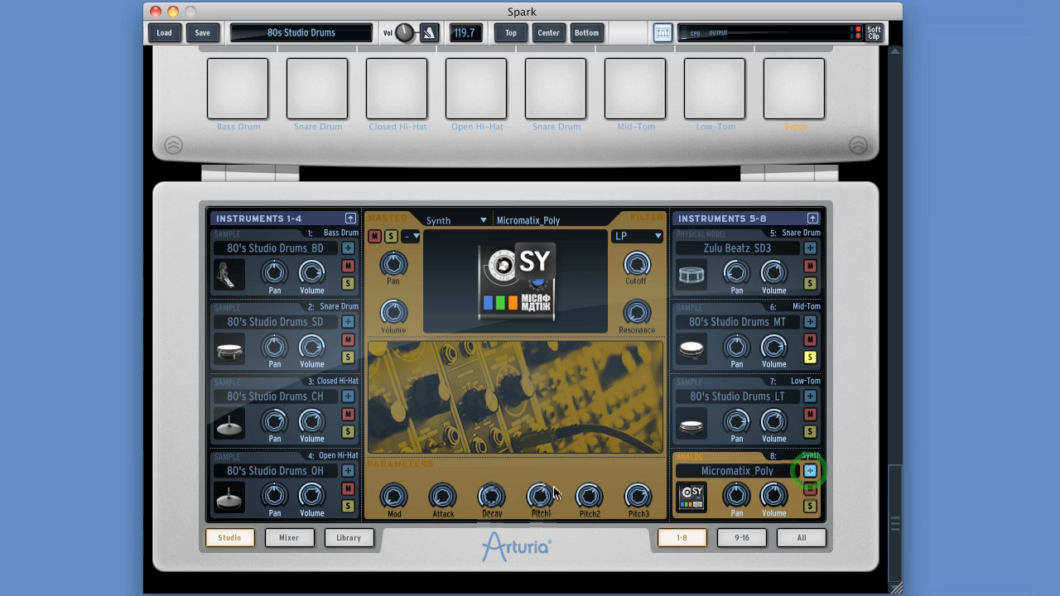
pyautogui.moveTo(644, 495)
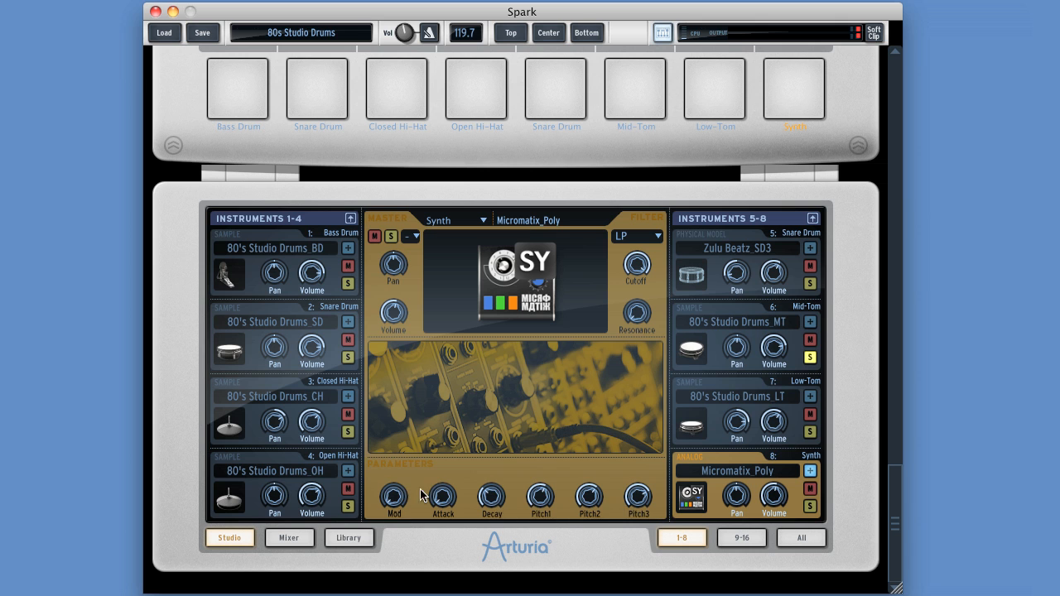
pyautogui.click(809, 248)
pyautogui.click(809, 322)
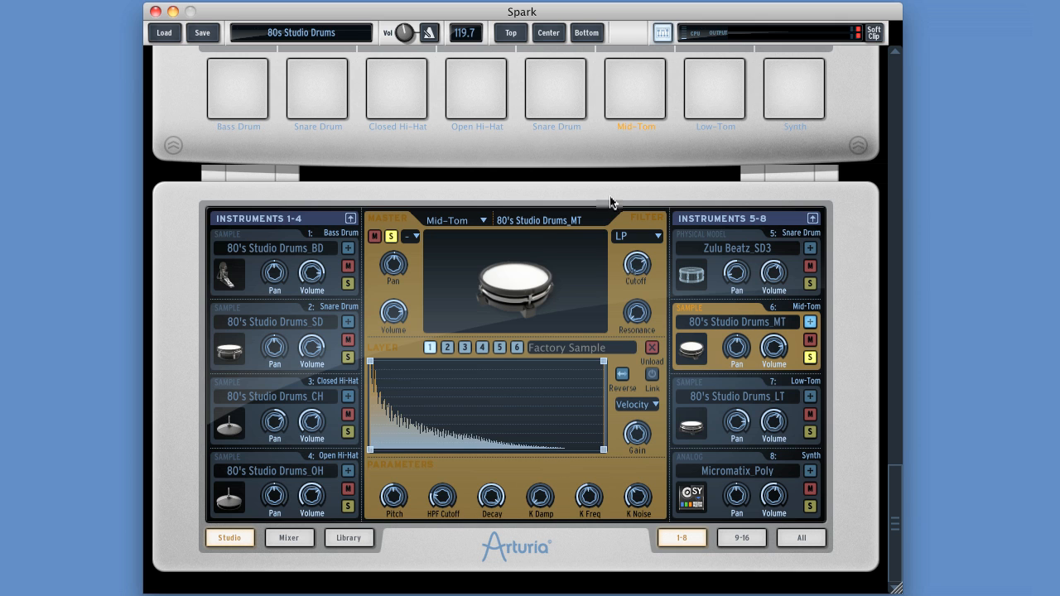
# Step: Go back to the pattern sequencer and examine the Mid-Tom automation parameter list, toggling playback
pyautogui.click(511, 32)
pyautogui.click(776, 247)
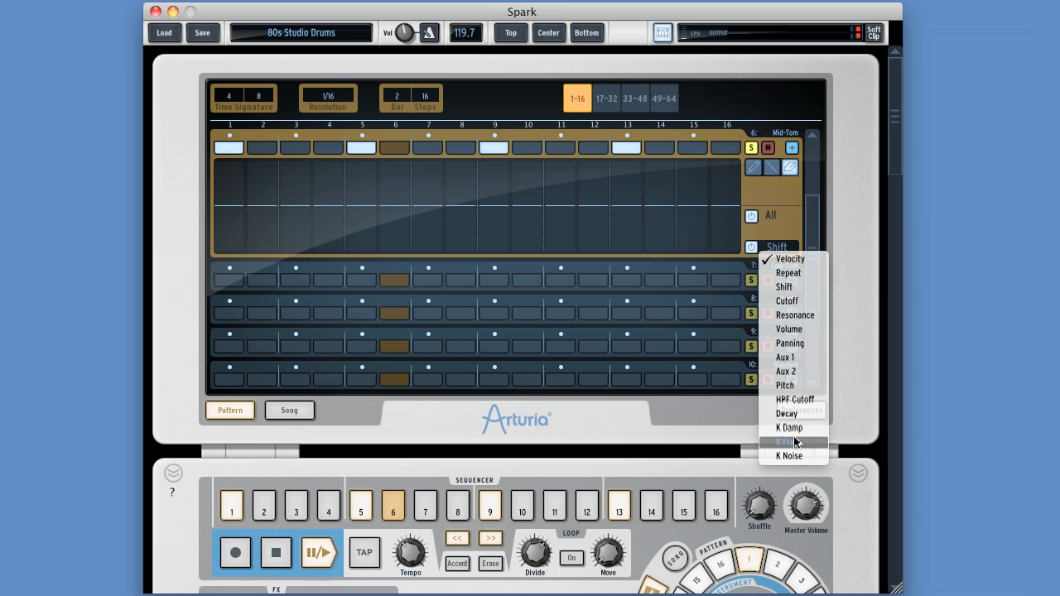
pyautogui.press('space')
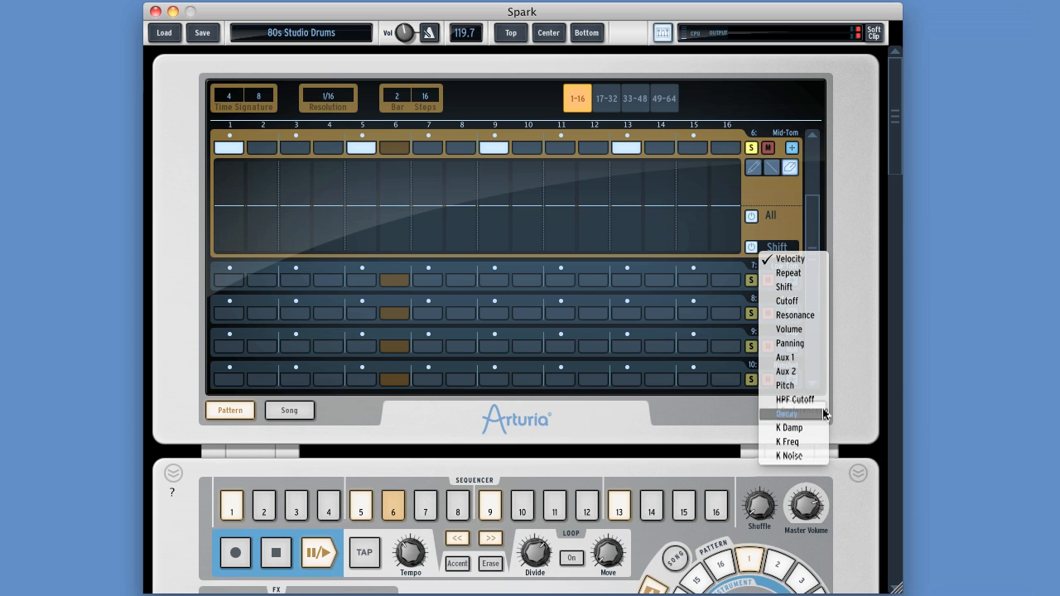
# Step: Load the EQ effect into the FX 1 slot of the Mid-Tom mixer channel and close the effects section
pyautogui.click(586, 33)
pyautogui.click(309, 538)
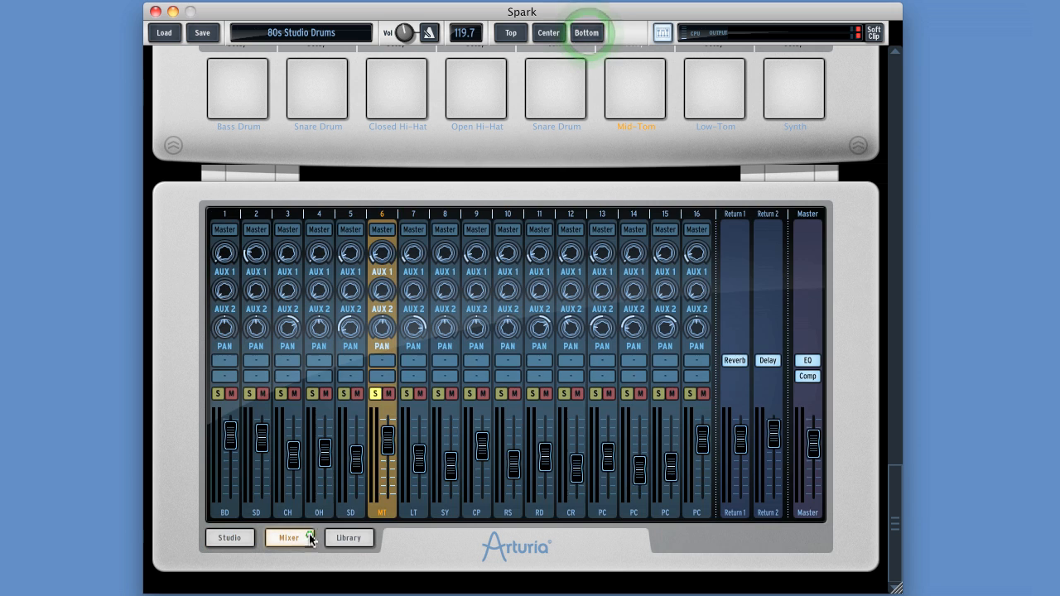
pyautogui.click(386, 451)
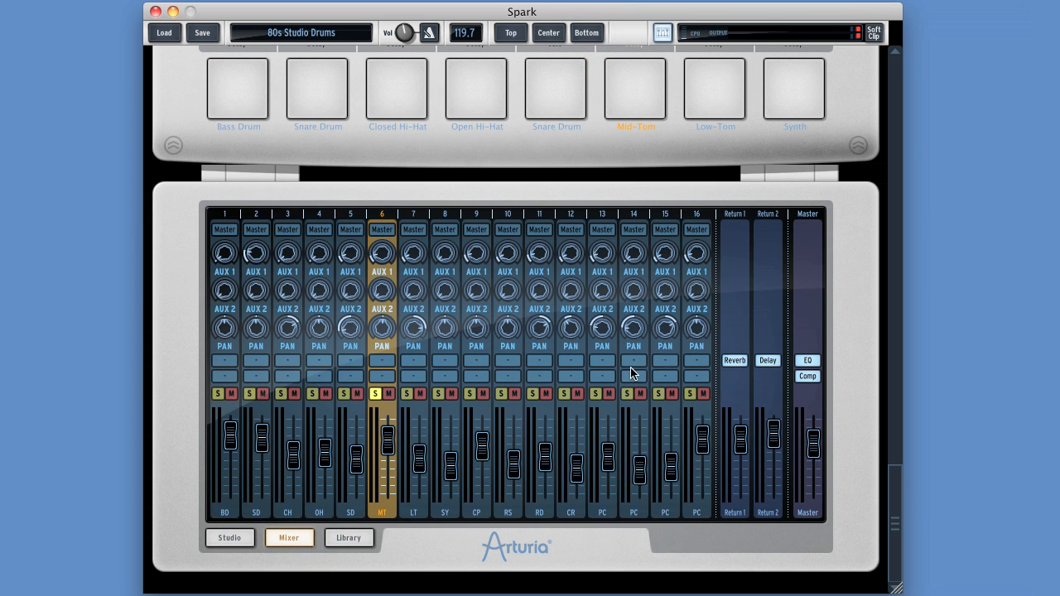
pyautogui.click(382, 364)
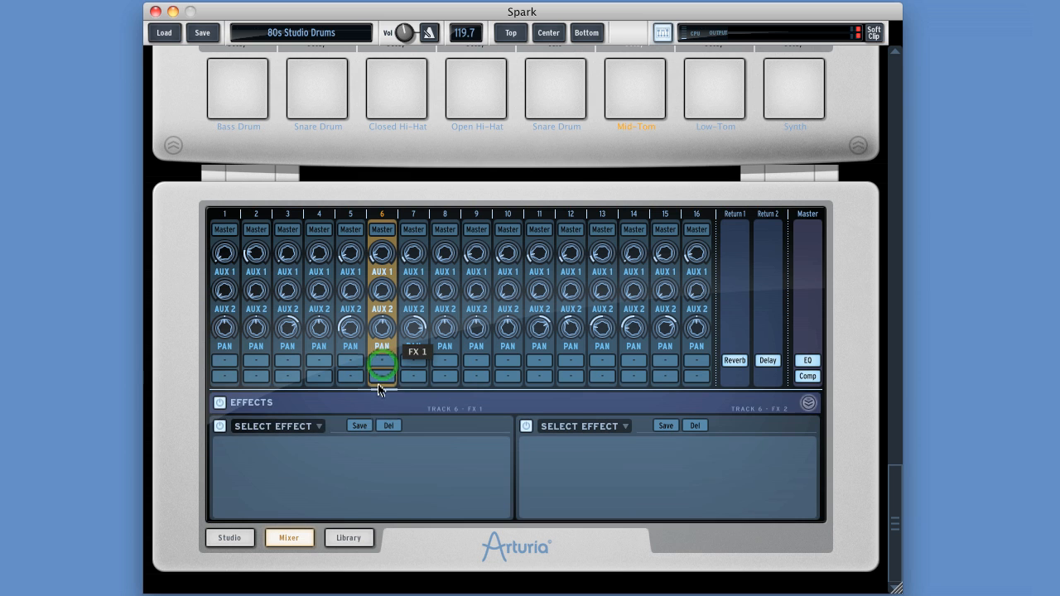
pyautogui.click(283, 429)
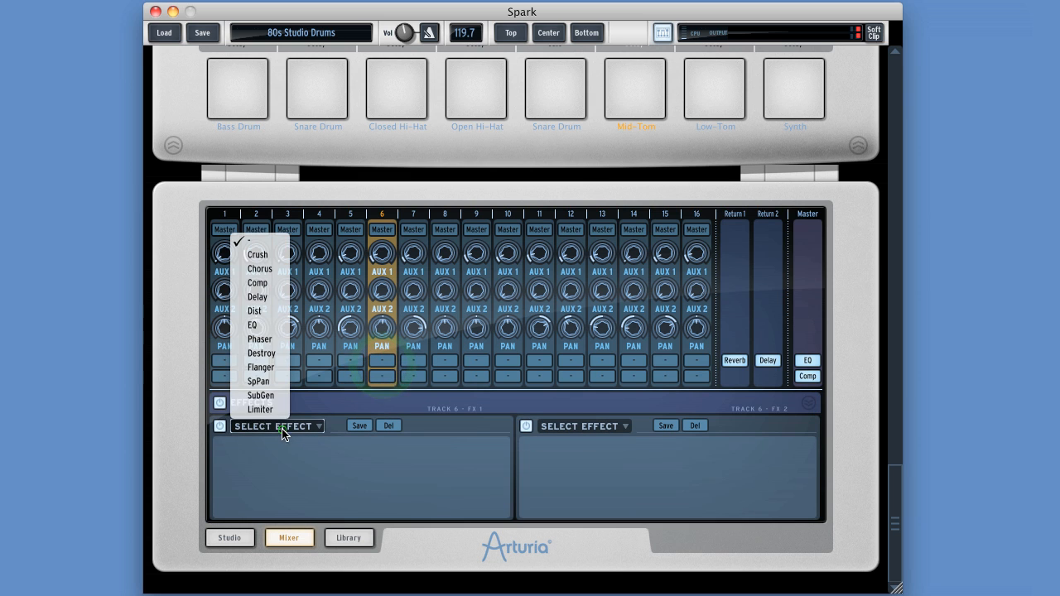
pyautogui.click(257, 325)
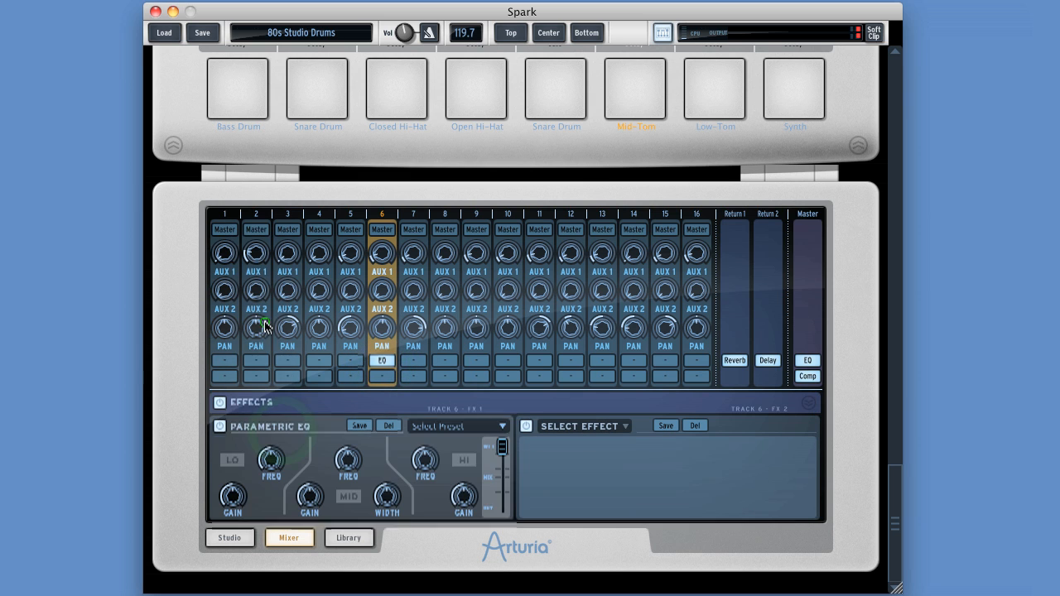
pyautogui.click(809, 402)
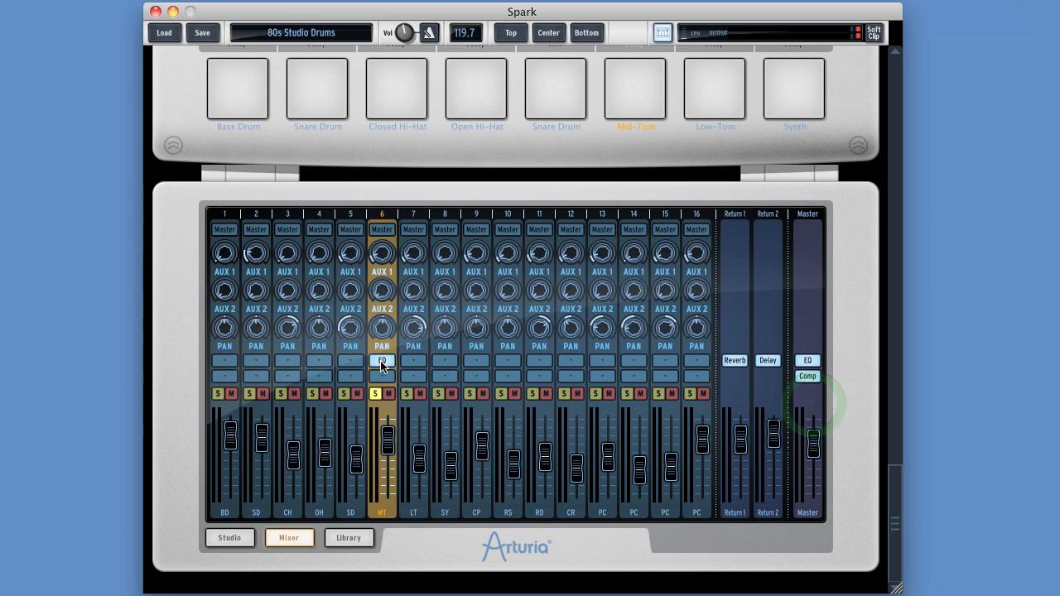
# Step: Check the Mid-Tom automation parameter list in the sequencer for an FX1 entry
pyautogui.click(511, 32)
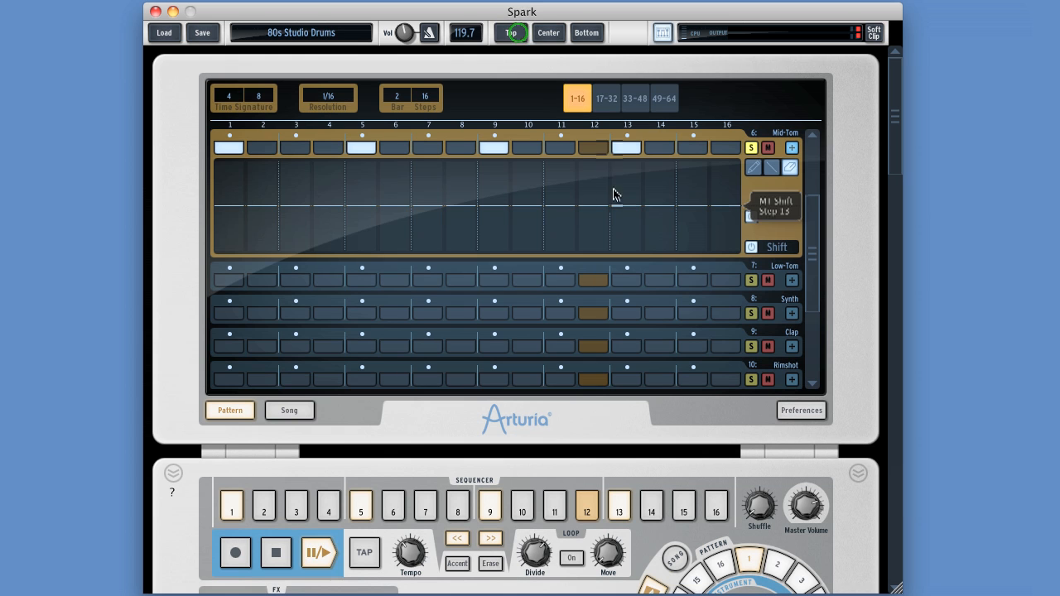
pyautogui.click(776, 248)
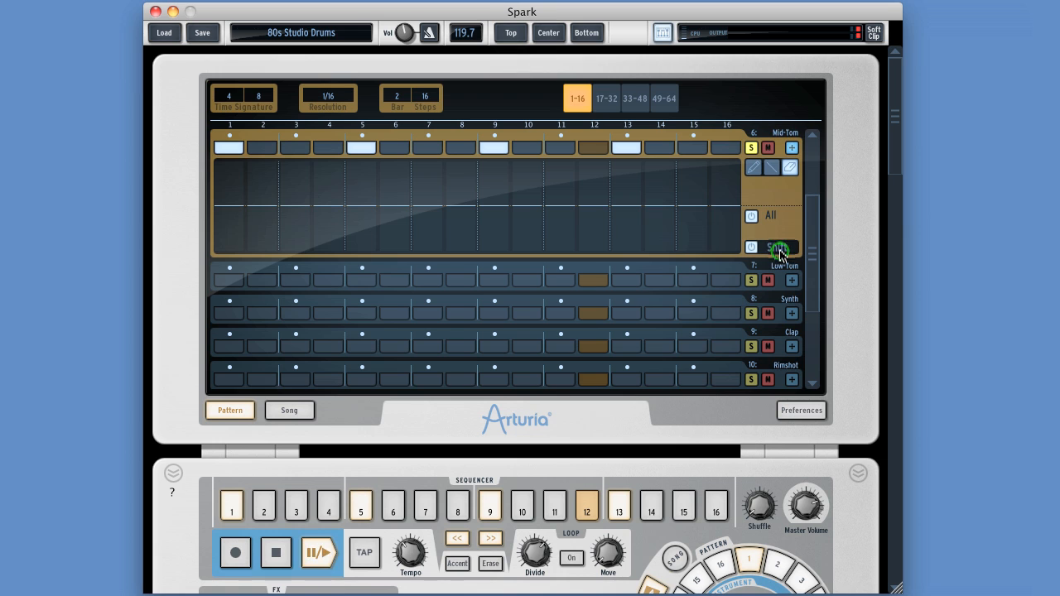
pyautogui.click(776, 248)
pyautogui.moveTo(790, 468)
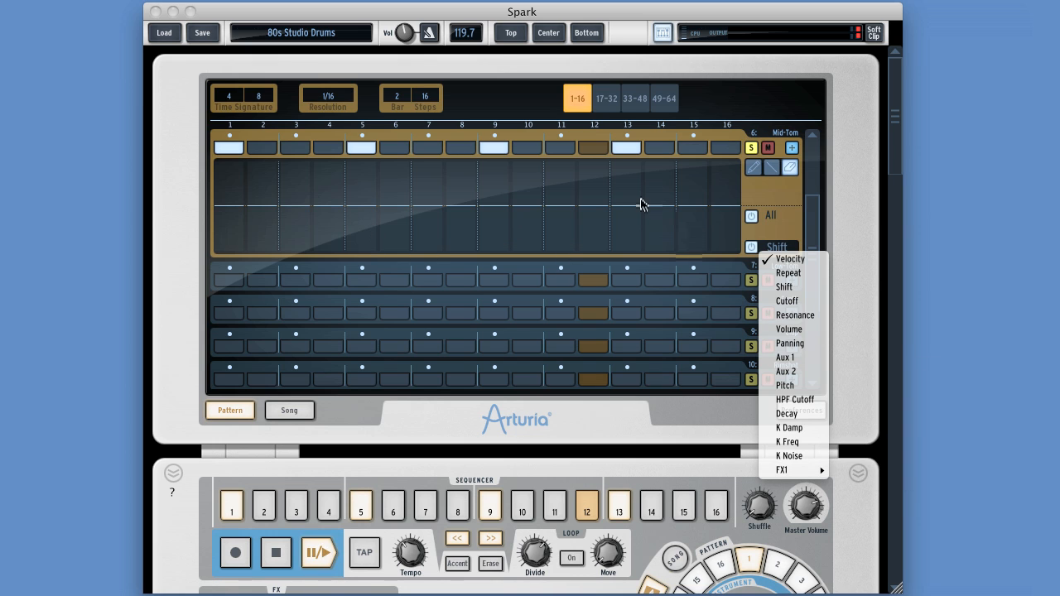
# Step: Load the Flanger effect into the FX 2 slot of the Mid-Tom mixer channel and close the effects section
pyautogui.click(584, 33)
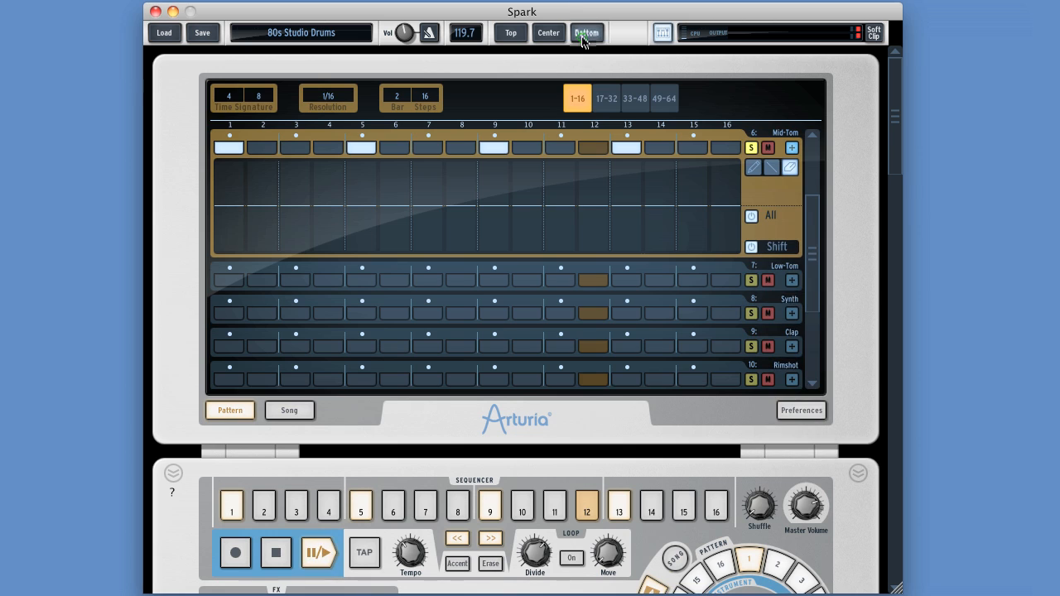
pyautogui.click(584, 33)
pyautogui.click(288, 537)
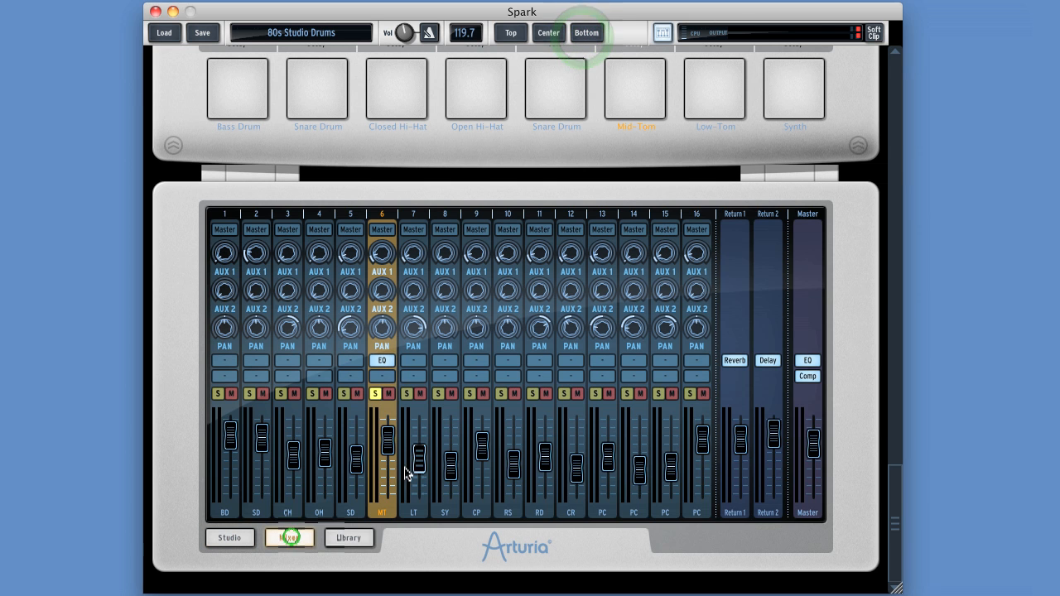
pyautogui.click(383, 376)
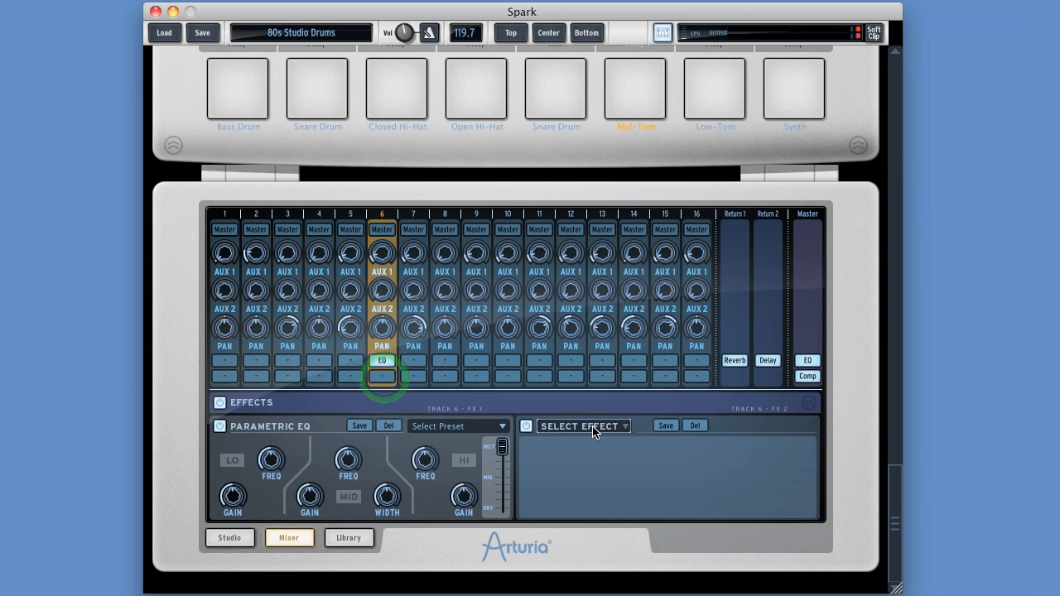
pyautogui.click(593, 431)
pyautogui.click(574, 372)
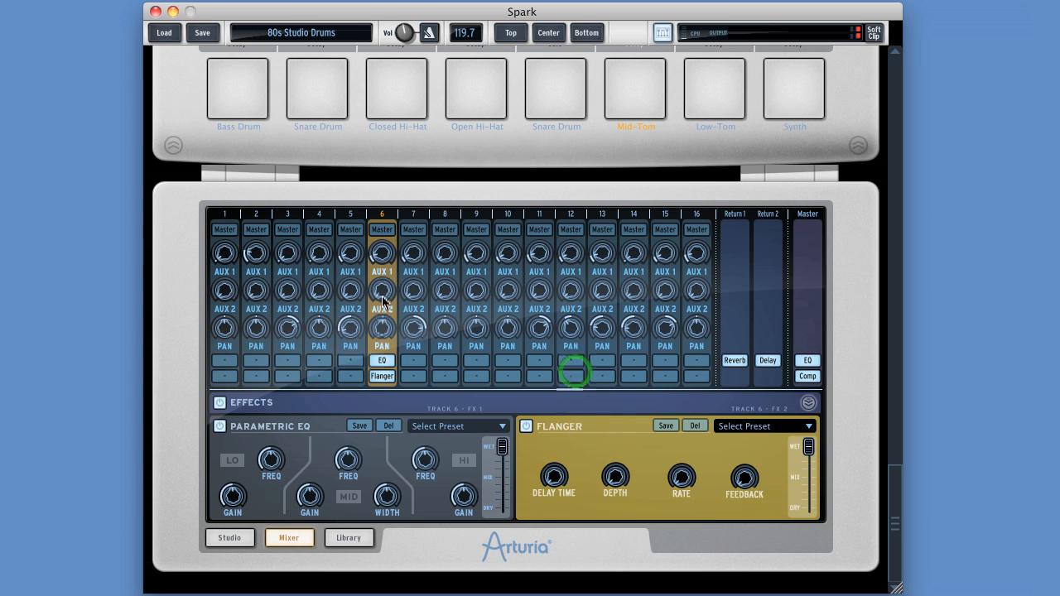
pyautogui.click(808, 404)
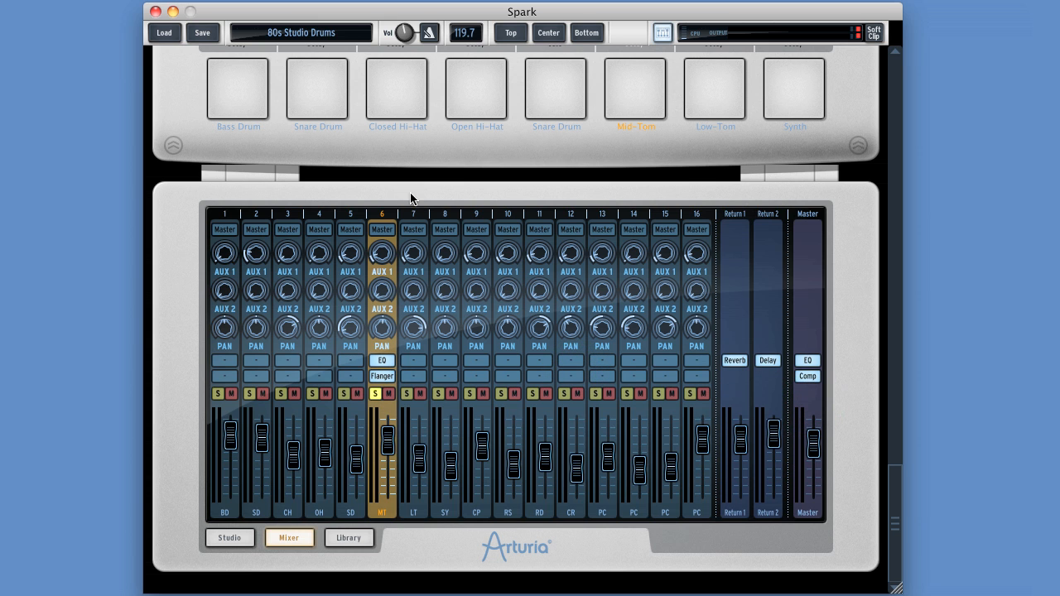
# Step: Check the Mid-Tom automation list for an FX2 entry and view the parameters assignable to the Mid-Tom Pitch knob
pyautogui.click(509, 33)
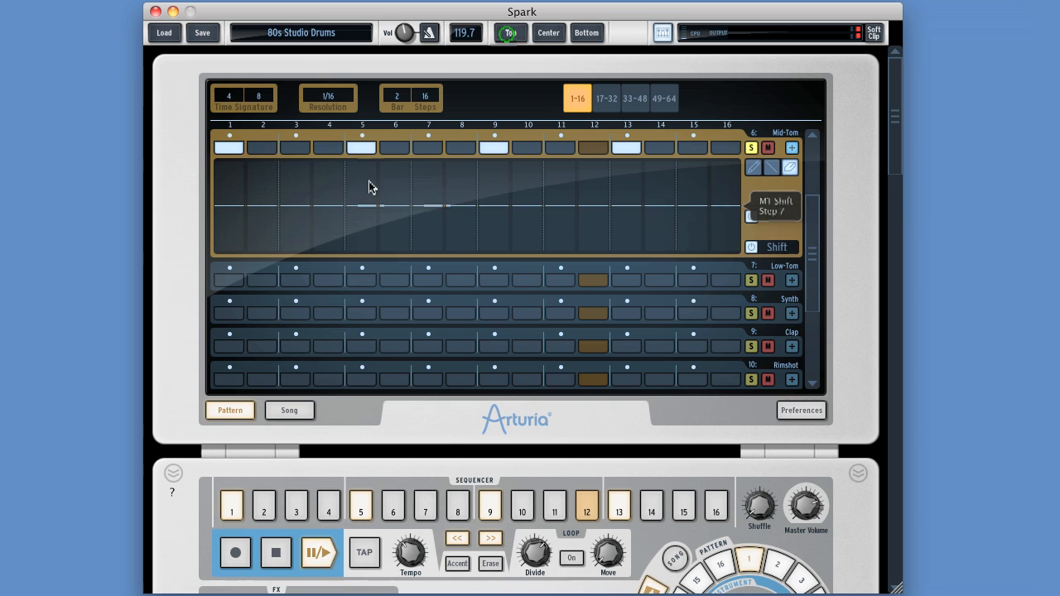
pyautogui.click(774, 247)
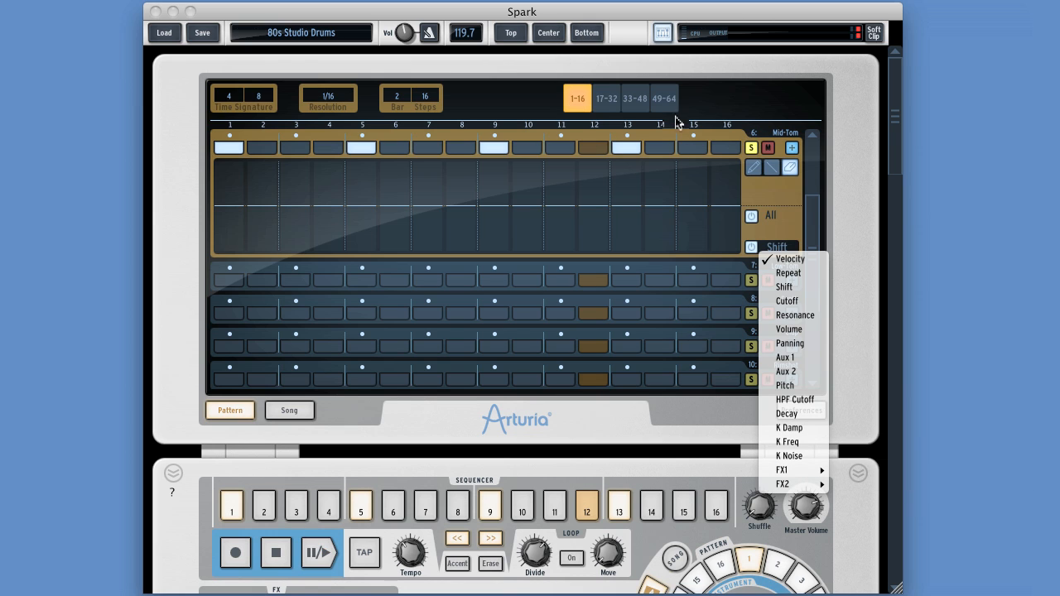
pyautogui.click(549, 35)
pyautogui.click(550, 35)
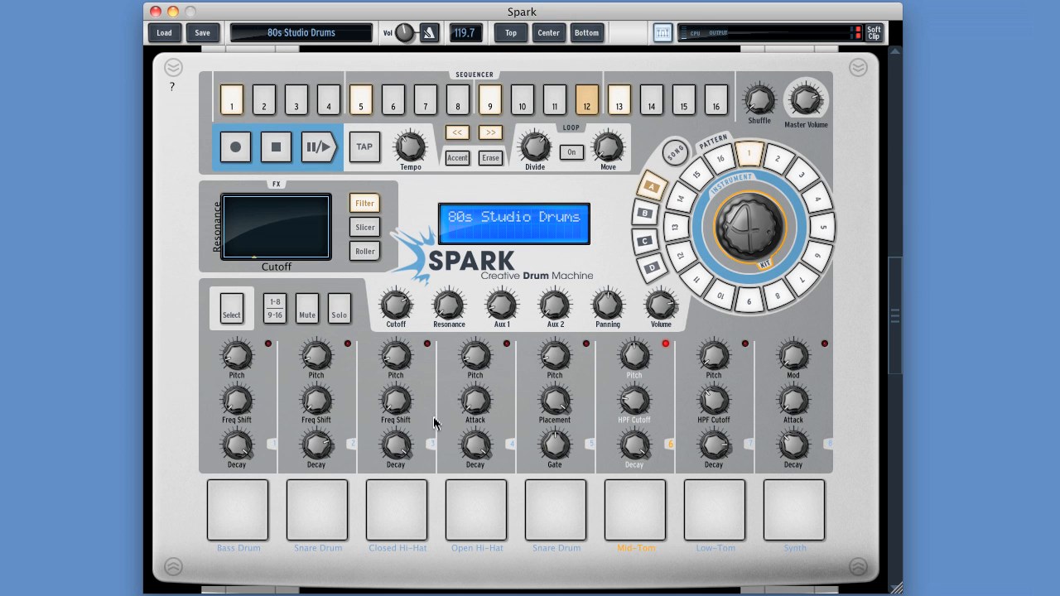
pyautogui.click(646, 513)
pyautogui.click(638, 379)
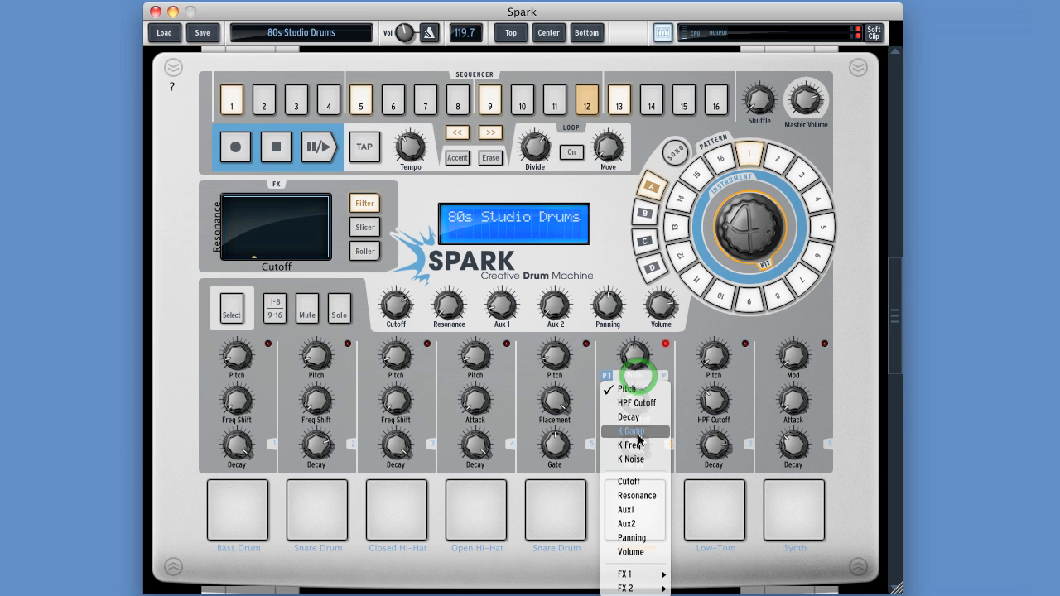
pyautogui.moveTo(639, 588)
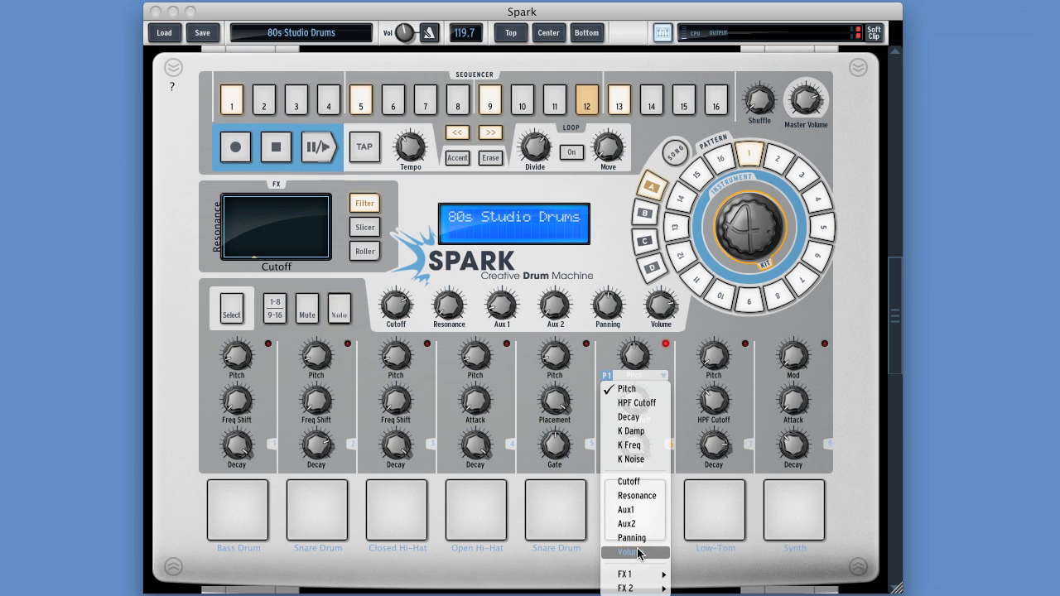
# Step: Compare the Mid-Tom automation list with the Pitch knob's assignable parameters again, including the FX 2 Flanger parameters, keeping Pitch assigned
pyautogui.click(515, 34)
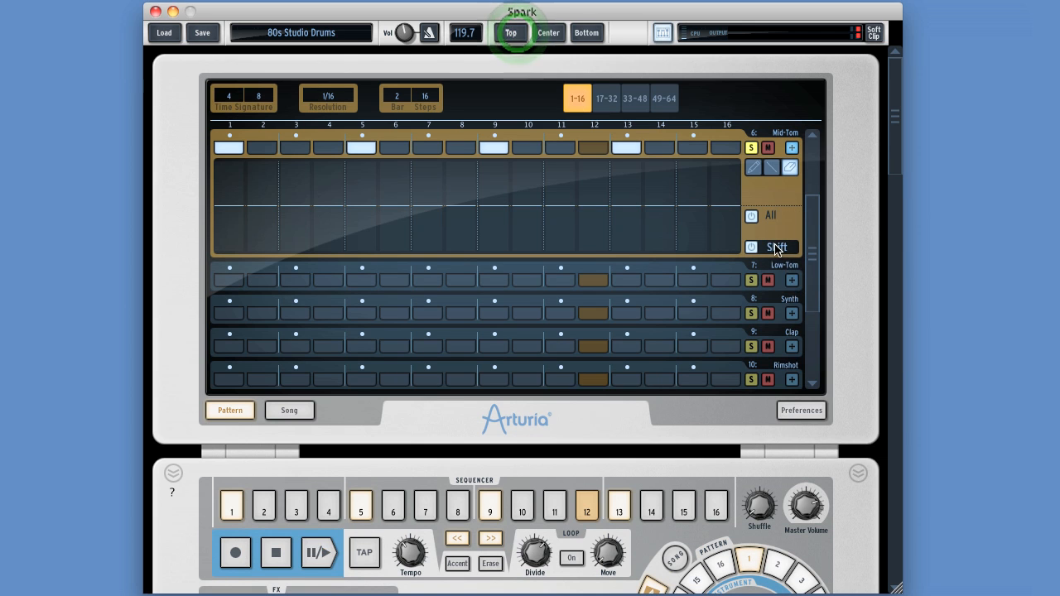
pyautogui.click(775, 246)
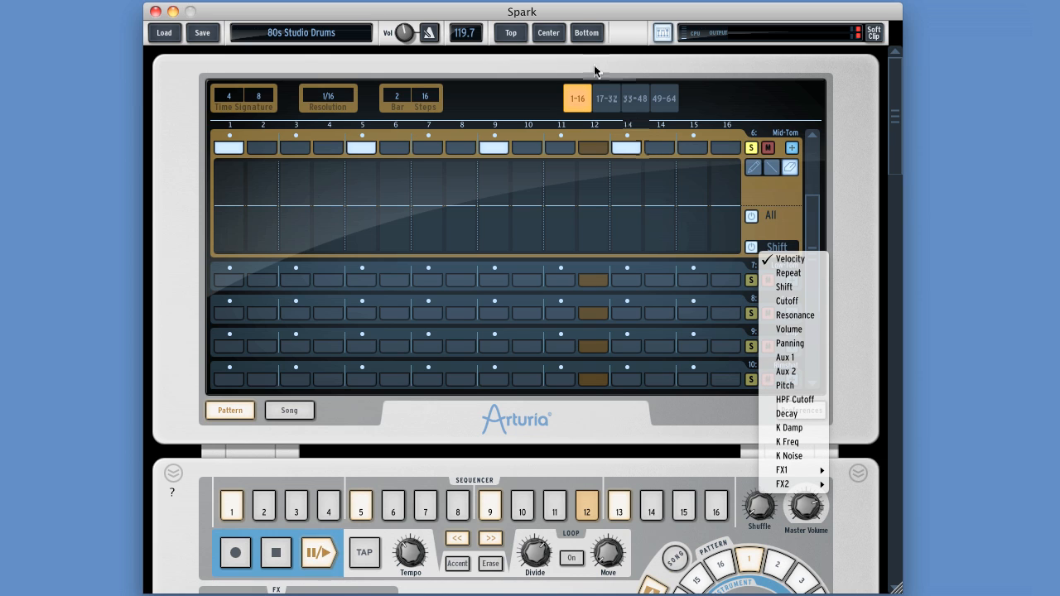
pyautogui.click(552, 38)
pyautogui.click(551, 34)
pyautogui.click(551, 34)
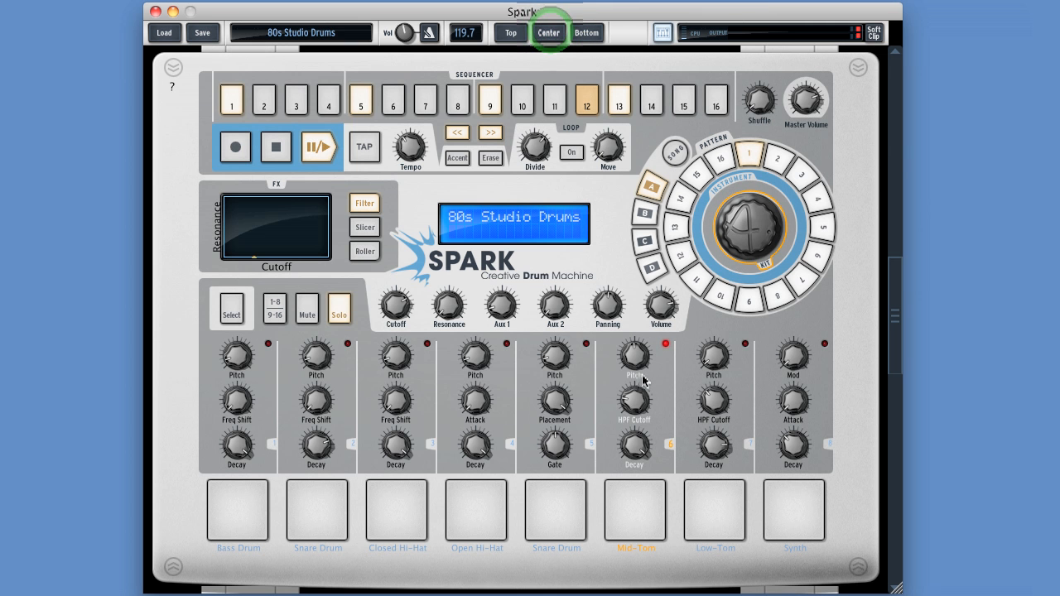
pyautogui.click(638, 377)
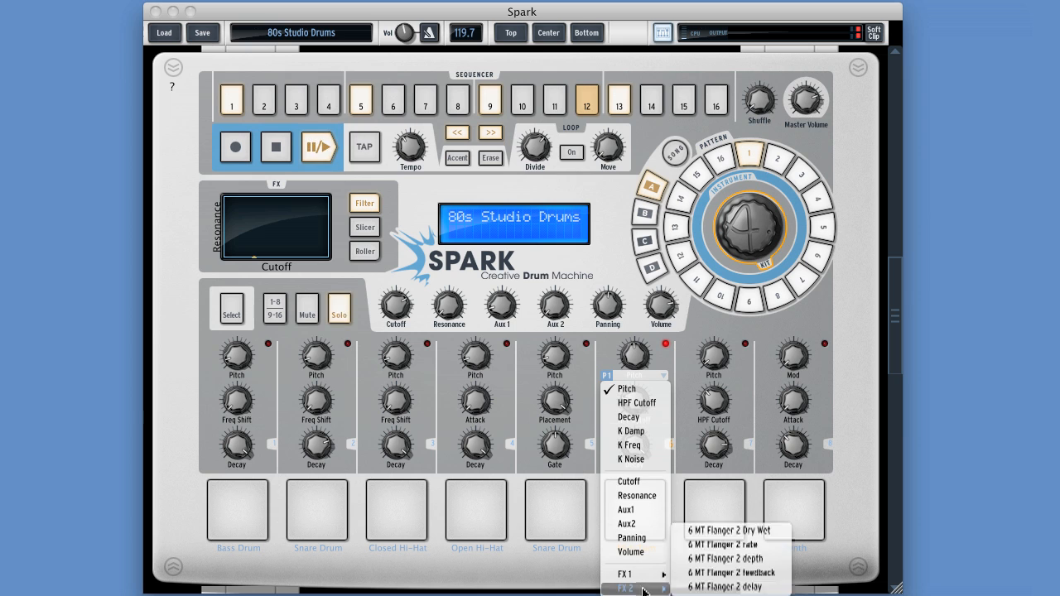
pyautogui.click(667, 357)
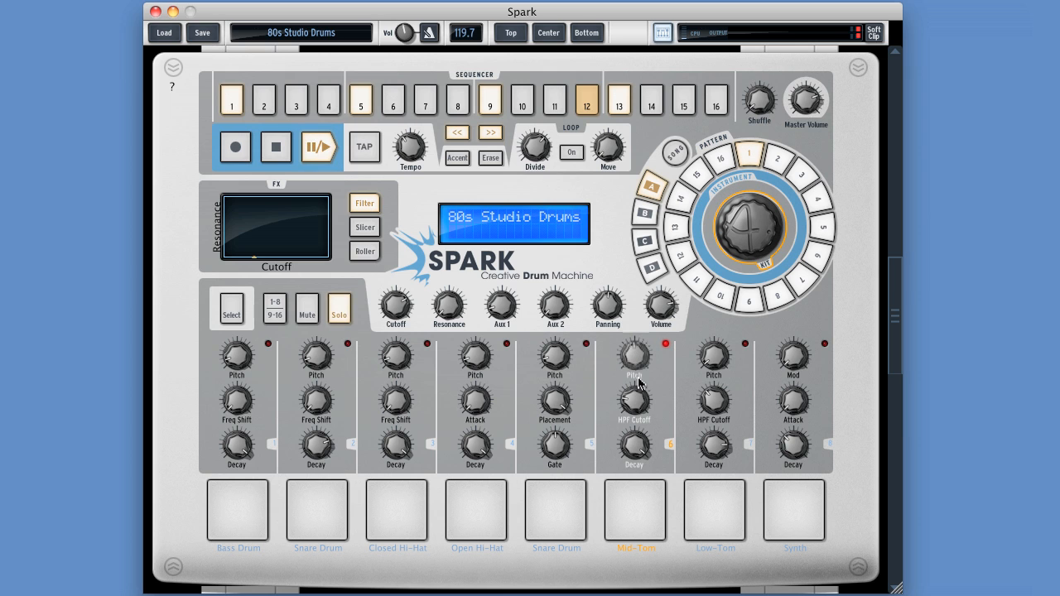
# Step: Edit motion for the Mid-Tom Pitch knob and draw a freehand curve over steps 1–16, peaking near step 5 and dipping near step 12
pyautogui.moveTo(635, 356); pyautogui.dragTo(634, 365)
pyautogui.moveTo(635, 364)
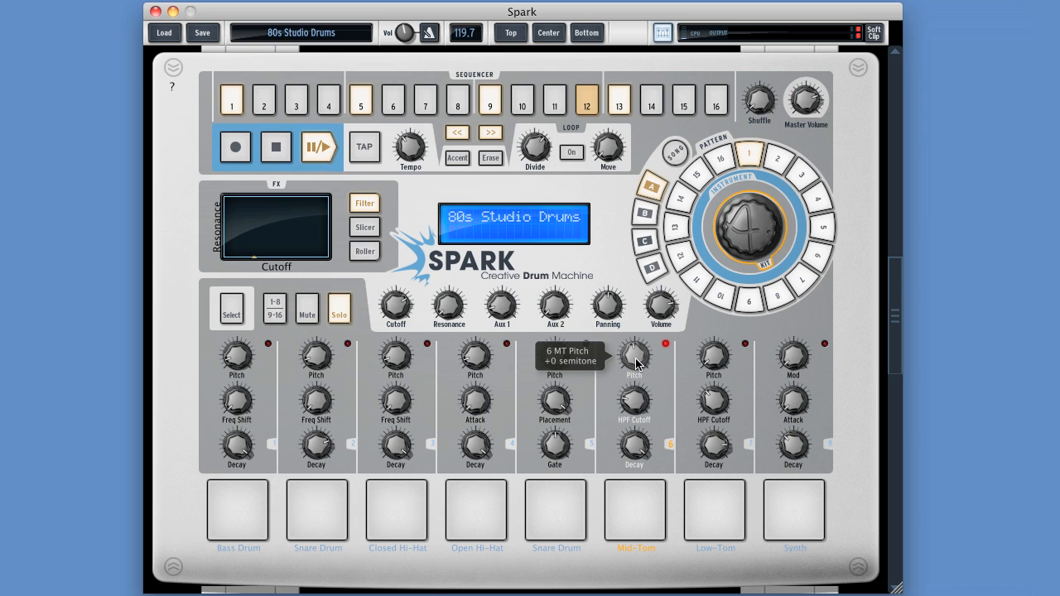
pyautogui.rightClick(635, 364)
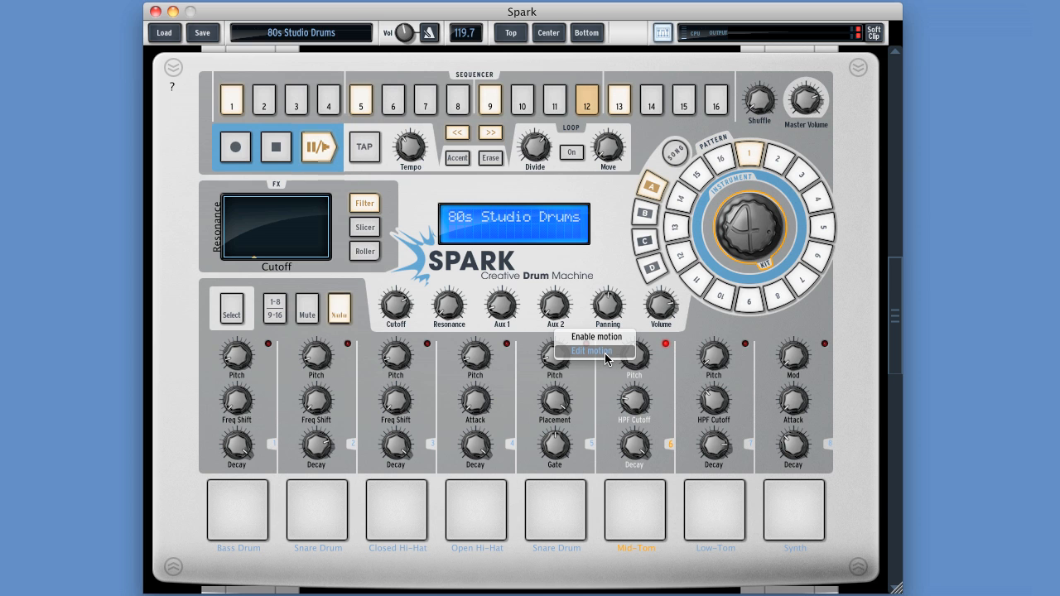
pyautogui.click(605, 353)
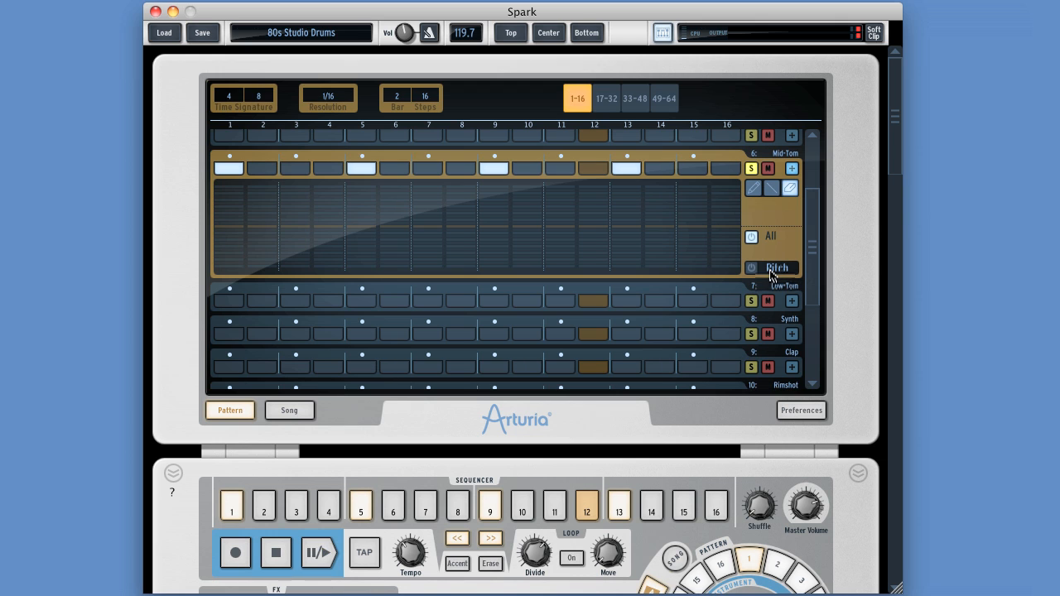
pyautogui.click(754, 191)
pyautogui.moveTo(247, 234)
pyautogui.mouseDown()
pyautogui.moveTo(231, 233)
pyautogui.moveTo(320, 193)
pyautogui.moveTo(508, 230)
pyautogui.moveTo(727, 201)
pyautogui.mouseUp()
pyautogui.click(548, 32)
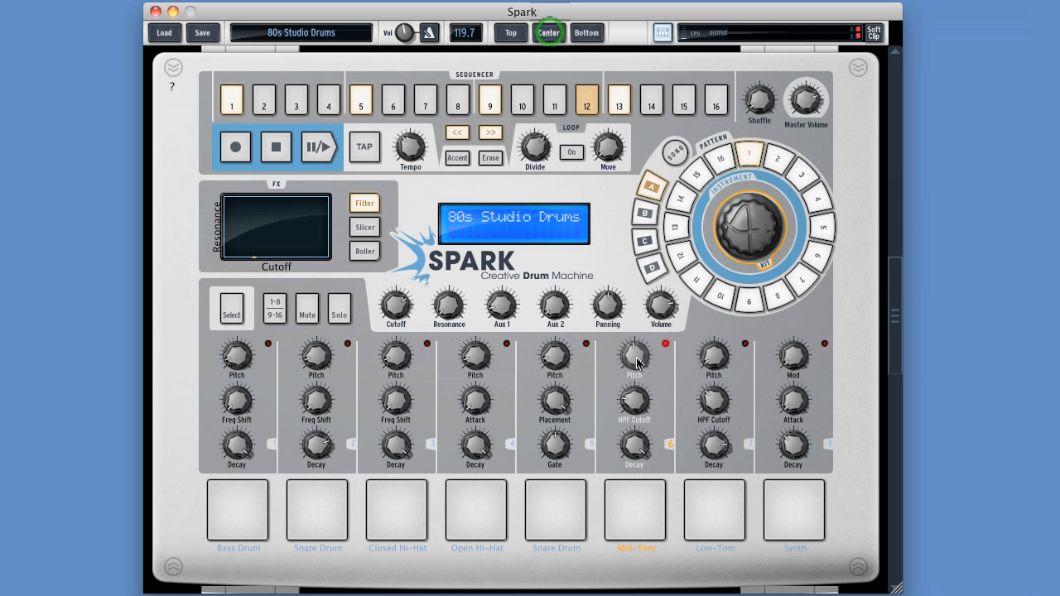
# Step: Edit motion for the Mid-Tom Decay knob and draw a freehand curve over steps 1–16, peaking at steps 6–7 and dipping near steps 11–12
pyautogui.moveTo(635, 364)
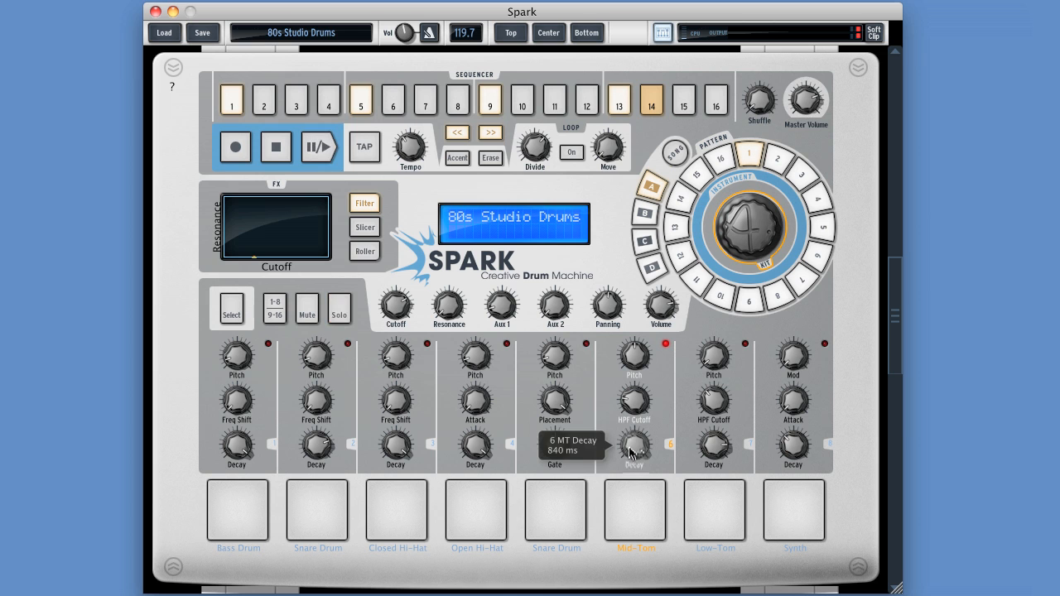
pyautogui.rightClick(632, 447)
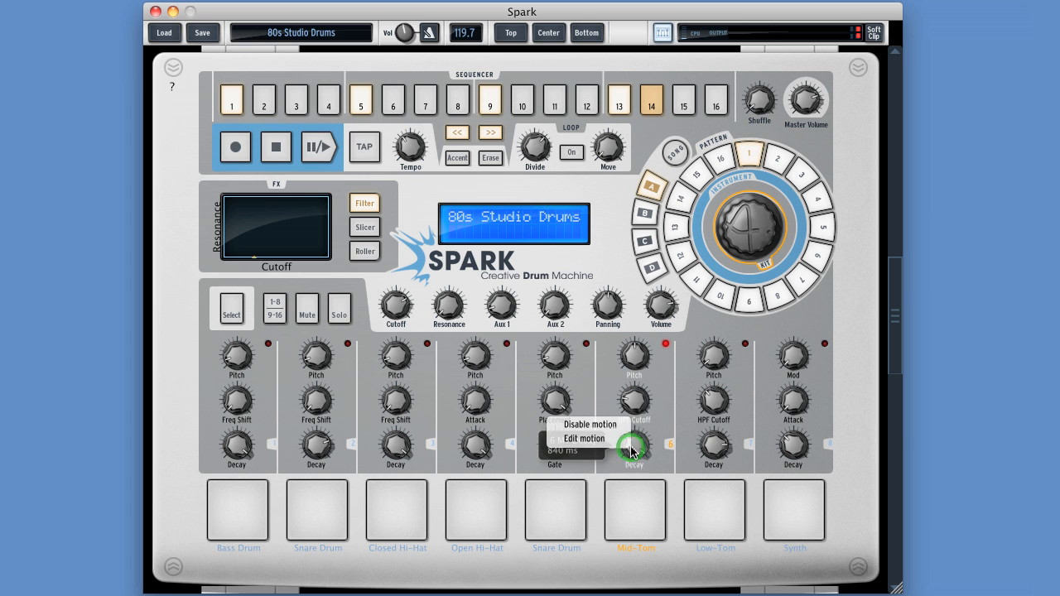
pyautogui.click(586, 438)
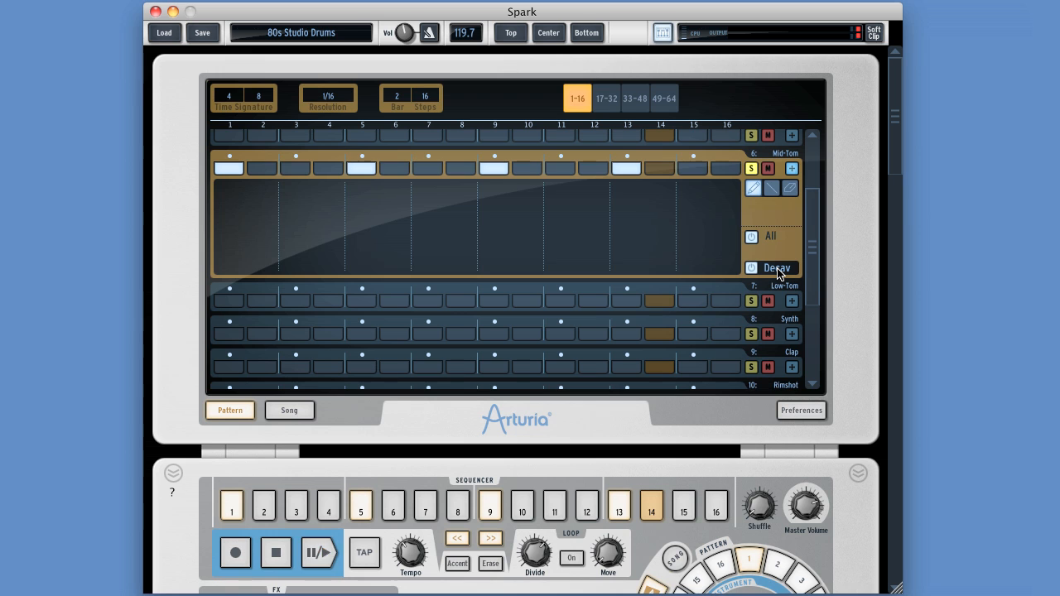
pyautogui.moveTo(225, 225)
pyautogui.mouseDown()
pyautogui.moveTo(291, 225)
pyautogui.moveTo(470, 186)
pyautogui.moveTo(672, 218)
pyautogui.moveTo(726, 201)
pyautogui.mouseUp()
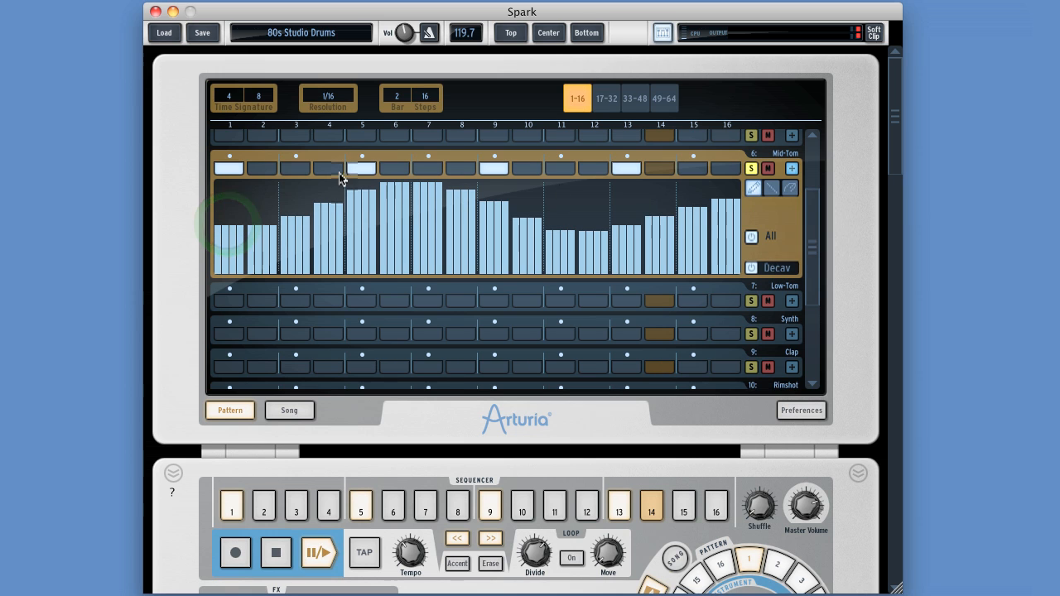
# Step: Activate steps 3, 7, 11 and 15 on the Mid-Tom track and show the main drum machine controls
pyautogui.click(296, 168)
pyautogui.click(428, 168)
pyautogui.click(560, 168)
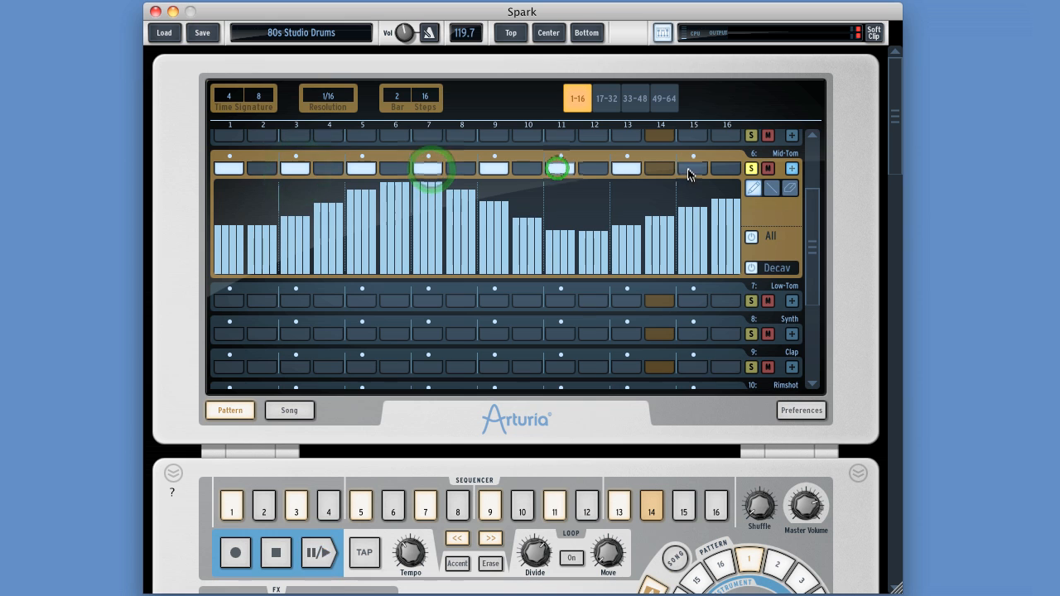
pyautogui.click(689, 169)
pyautogui.click(548, 33)
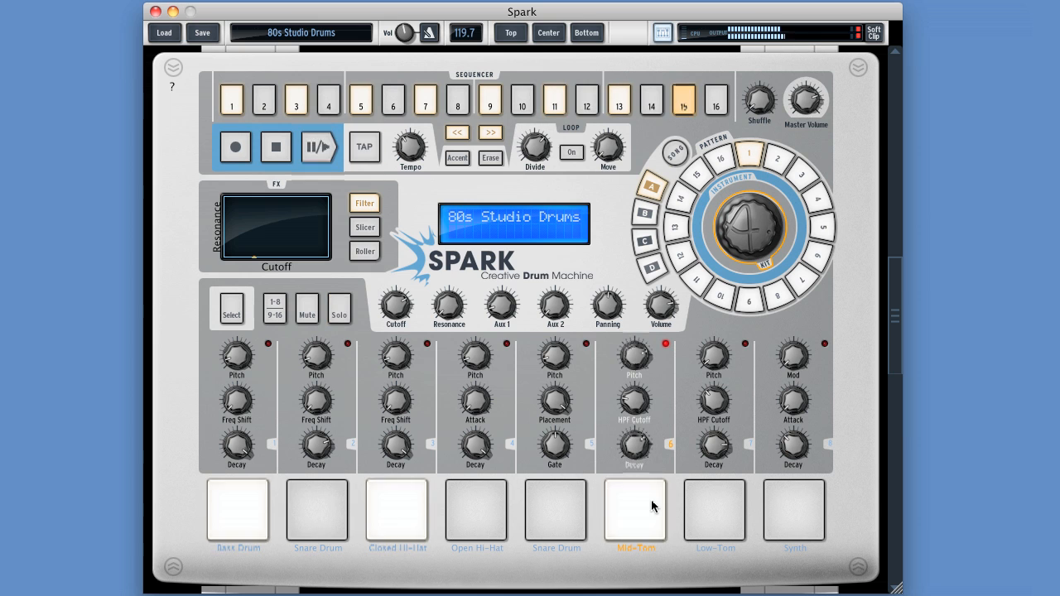
# Step: Switch the Mid-Tom automation display between Pitch and Decay, disabling the Pitch automation and enabling it again
pyautogui.click(511, 33)
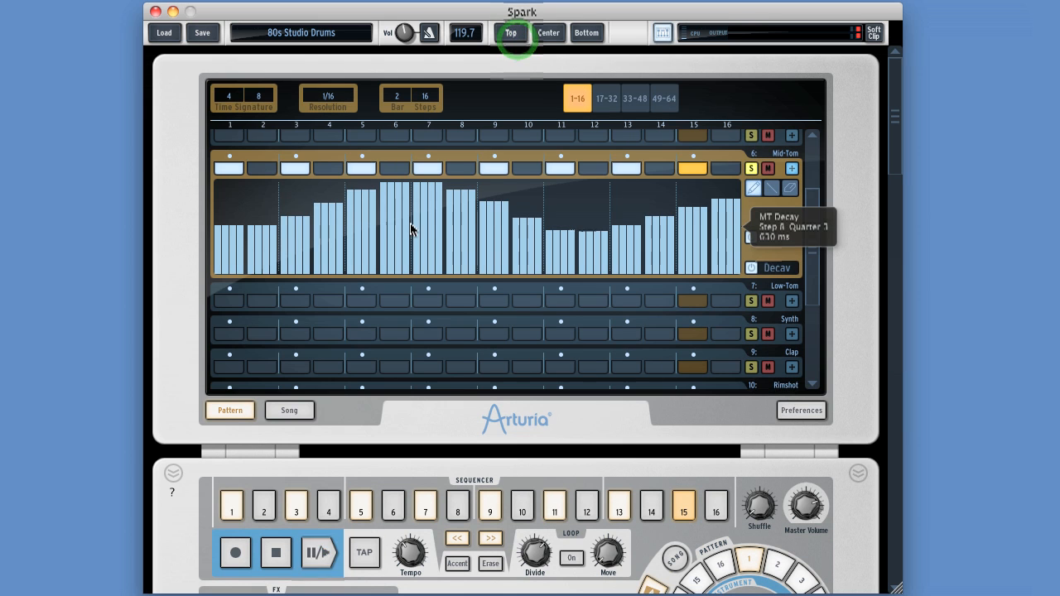
pyautogui.click(776, 269)
pyautogui.click(787, 407)
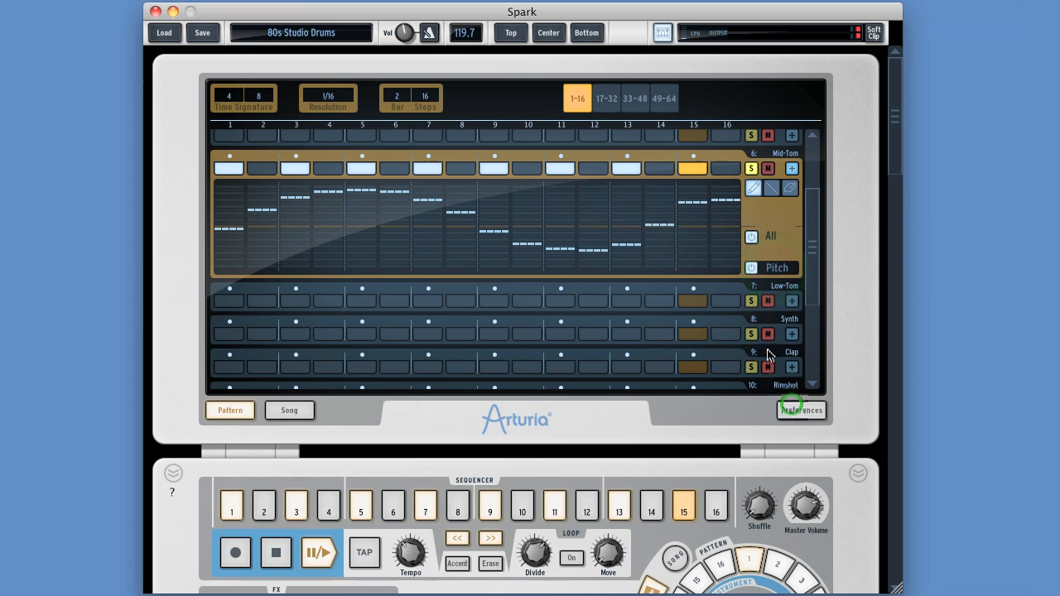
pyautogui.click(770, 266)
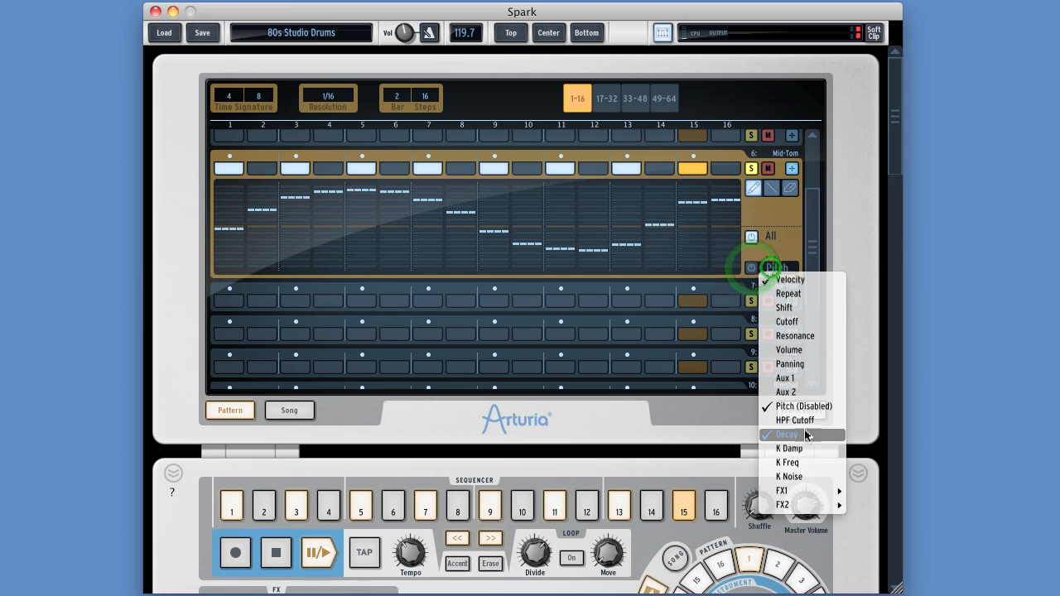
pyautogui.click(804, 432)
pyautogui.click(753, 272)
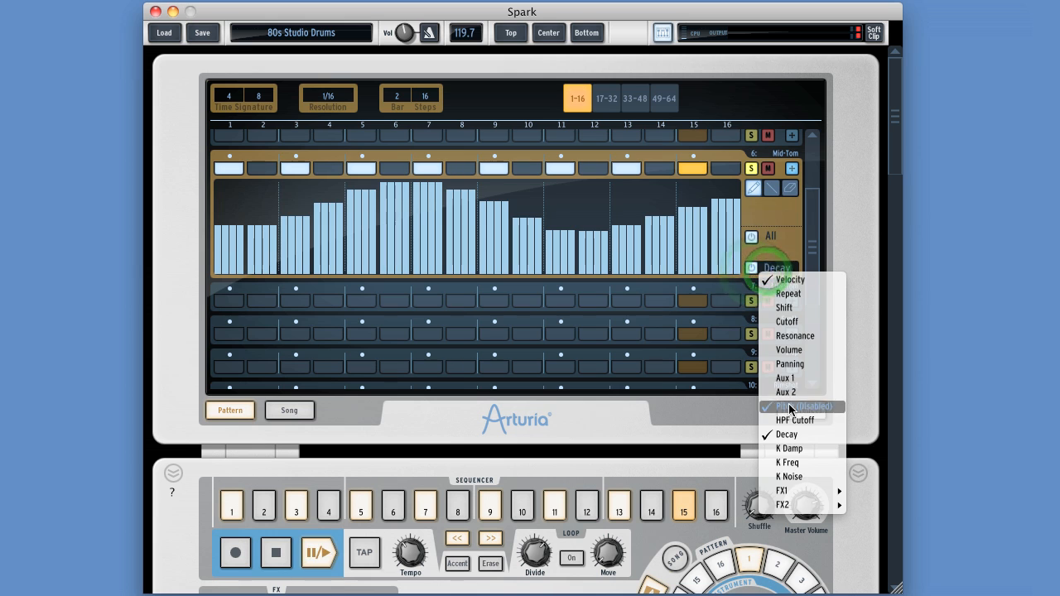
pyautogui.click(790, 408)
pyautogui.click(750, 271)
pyautogui.click(548, 32)
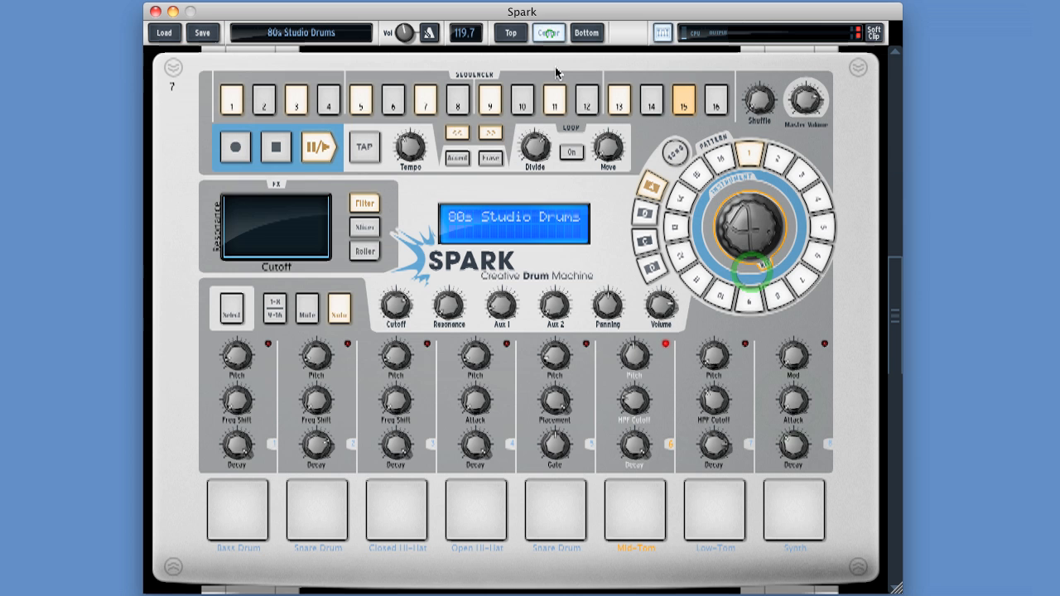
# Step: Disable motion from the Mid-Tom Pitch and Decay knobs and check both entries in the automation parameter list
pyautogui.rightClick(637, 356)
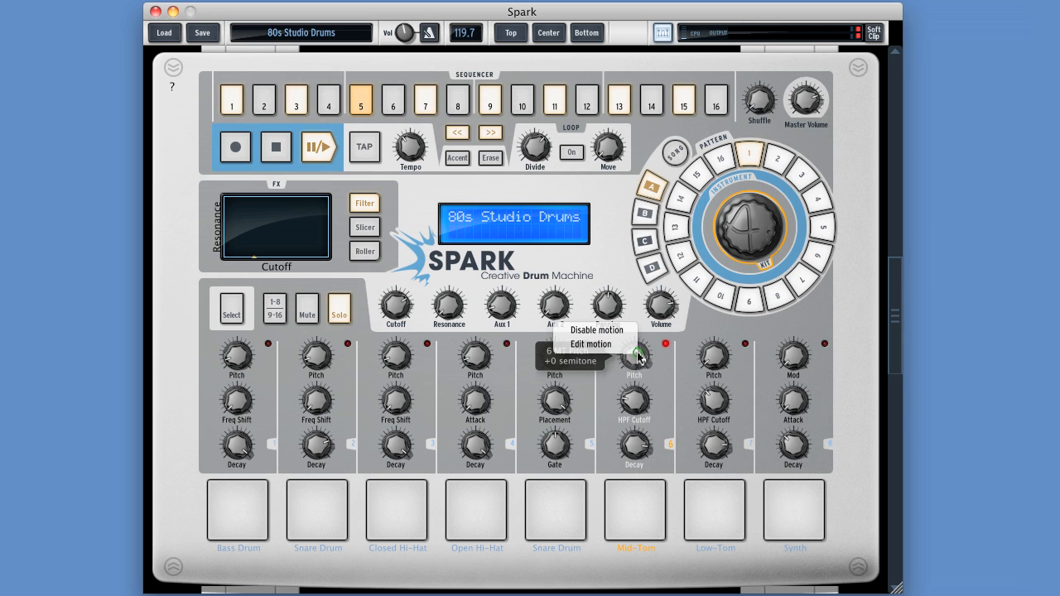
pyautogui.click(610, 330)
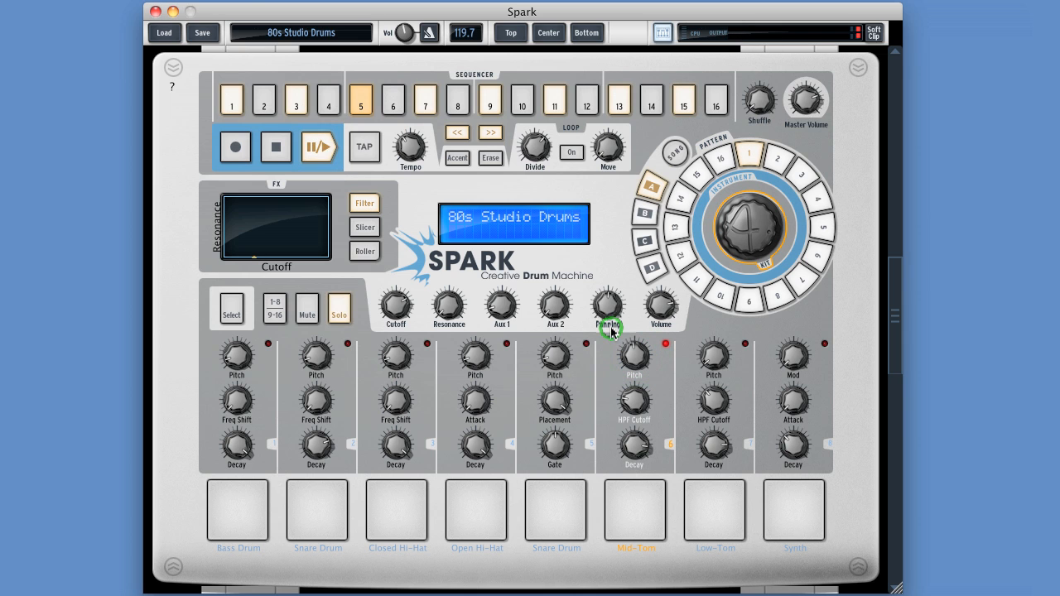
pyautogui.rightClick(635, 446)
pyautogui.click(602, 425)
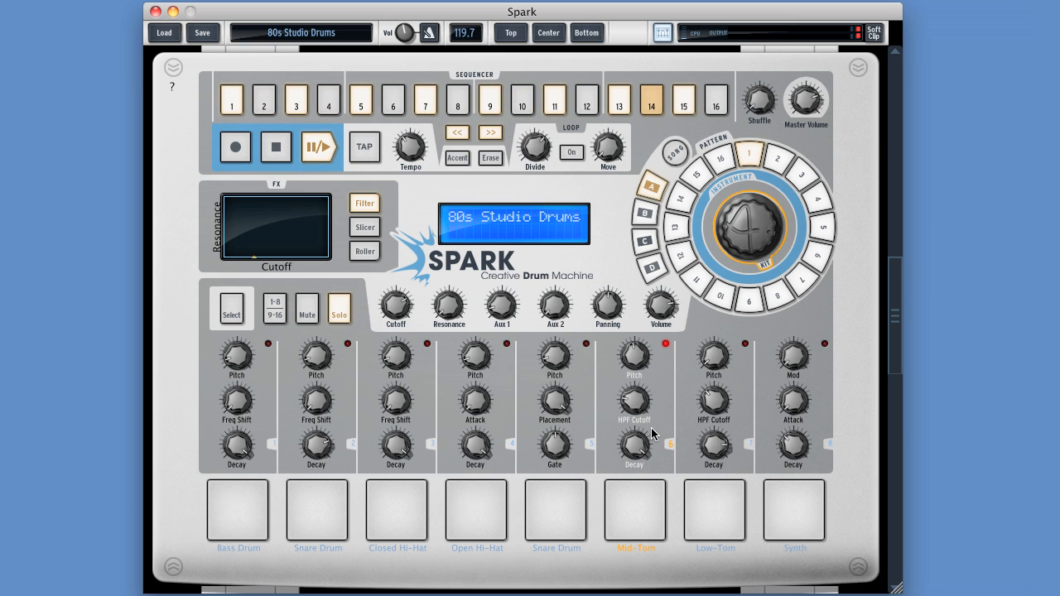
pyautogui.click(510, 32)
pyautogui.click(782, 267)
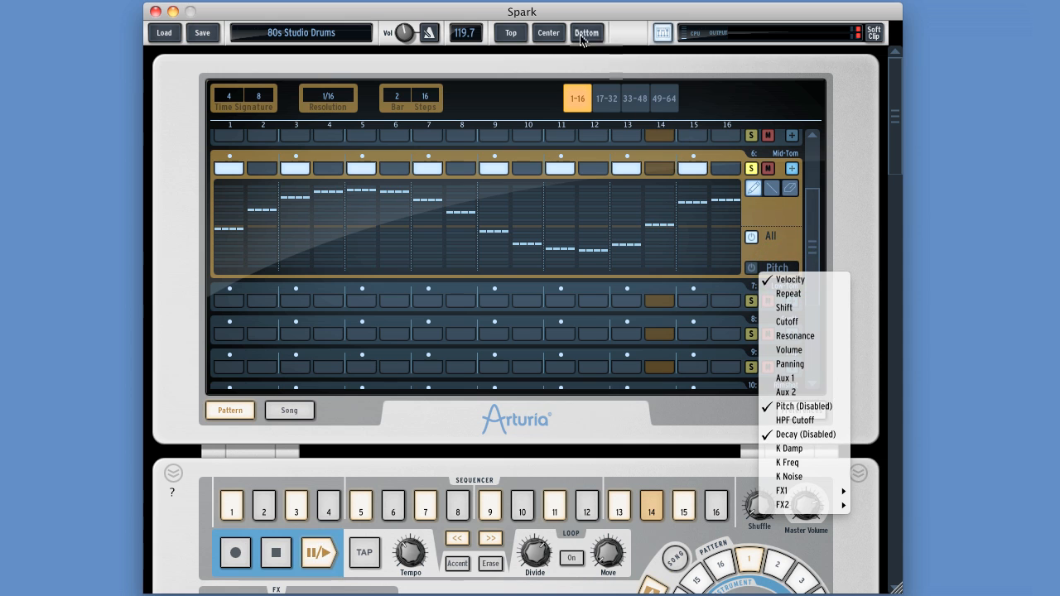
pyautogui.click(546, 33)
pyautogui.click(548, 32)
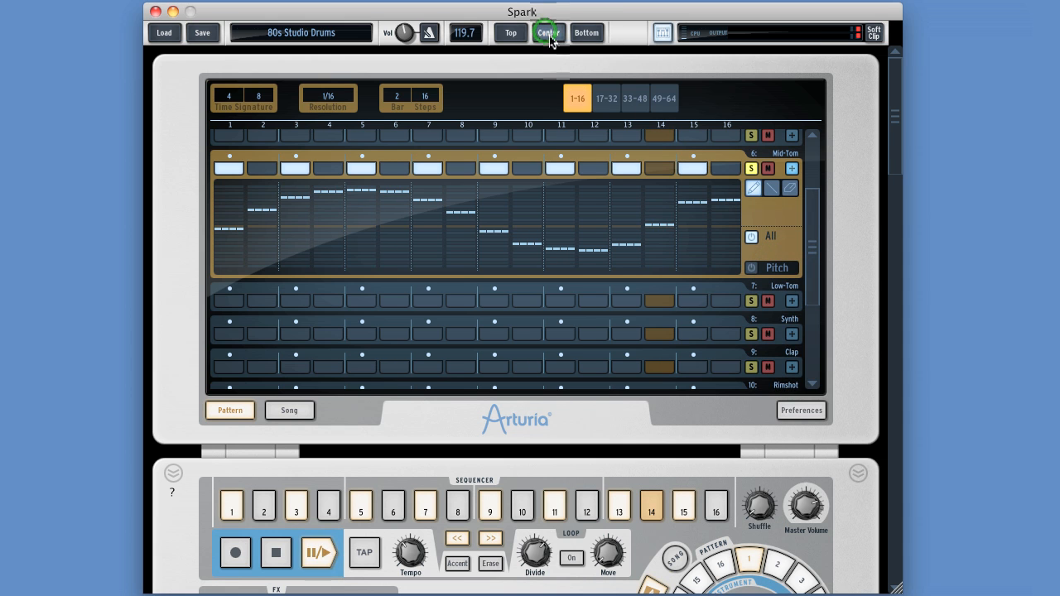
# Step: Re-enable motion for the Mid-Tom Pitch and Decay knobs and check the Decay knob's motion options
pyautogui.rightClick(639, 355)
pyautogui.click(621, 405)
pyautogui.rightClick(634, 445)
pyautogui.click(593, 420)
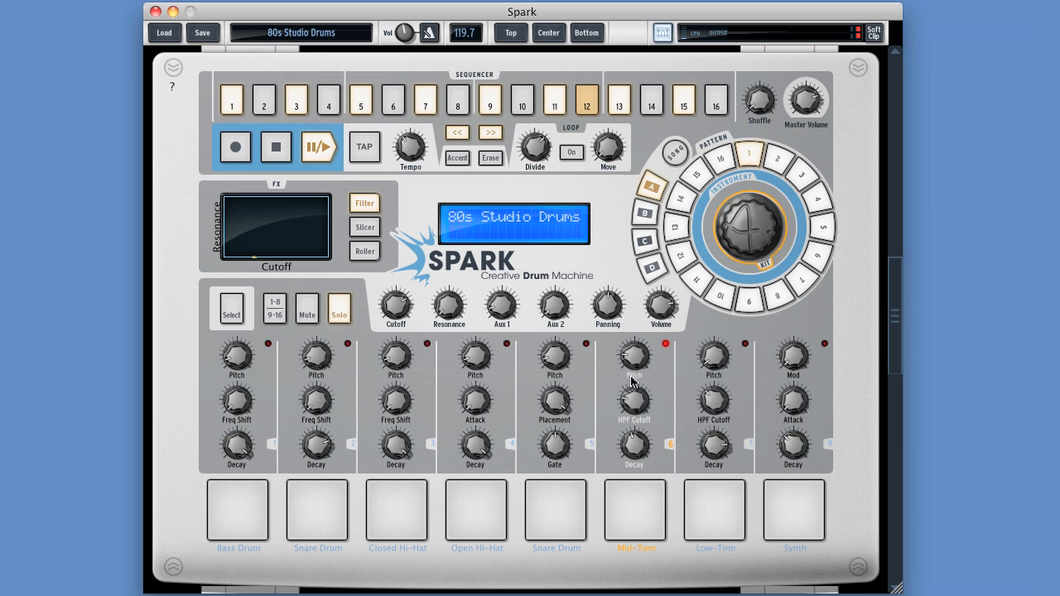
pyautogui.rightClick(636, 447)
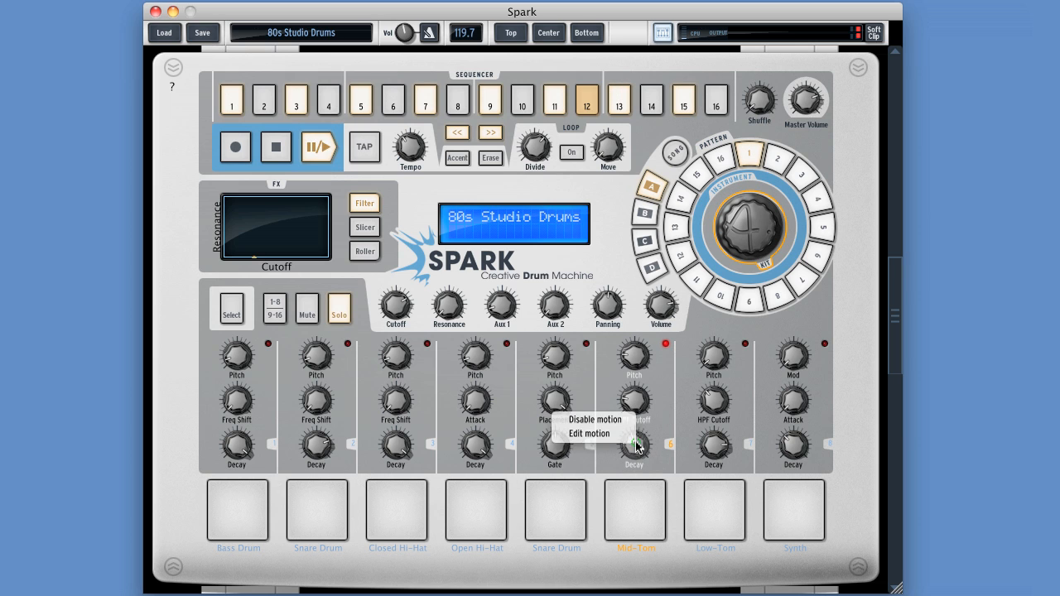
pyautogui.click(667, 393)
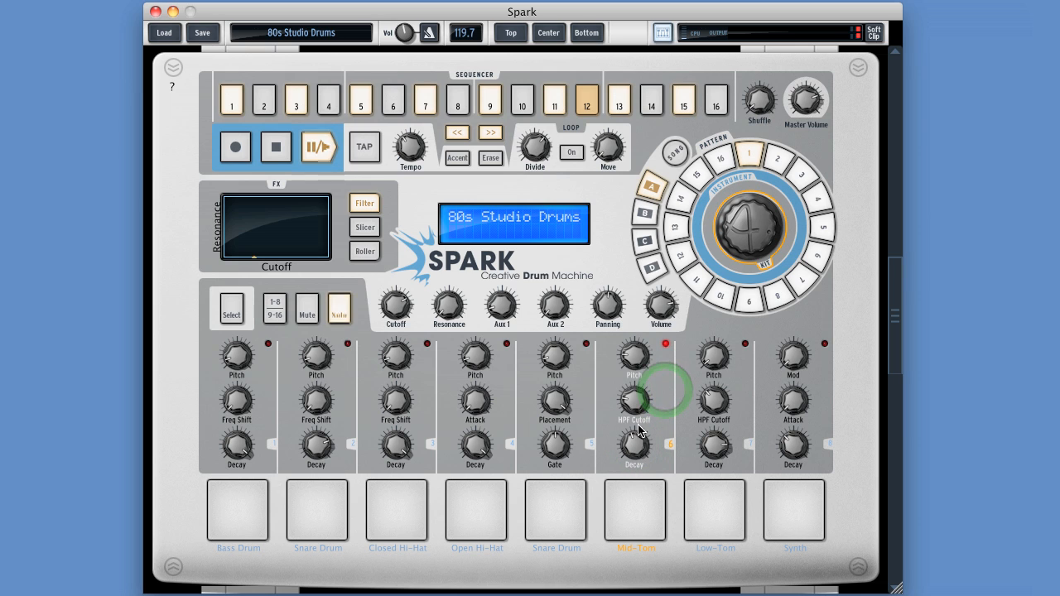
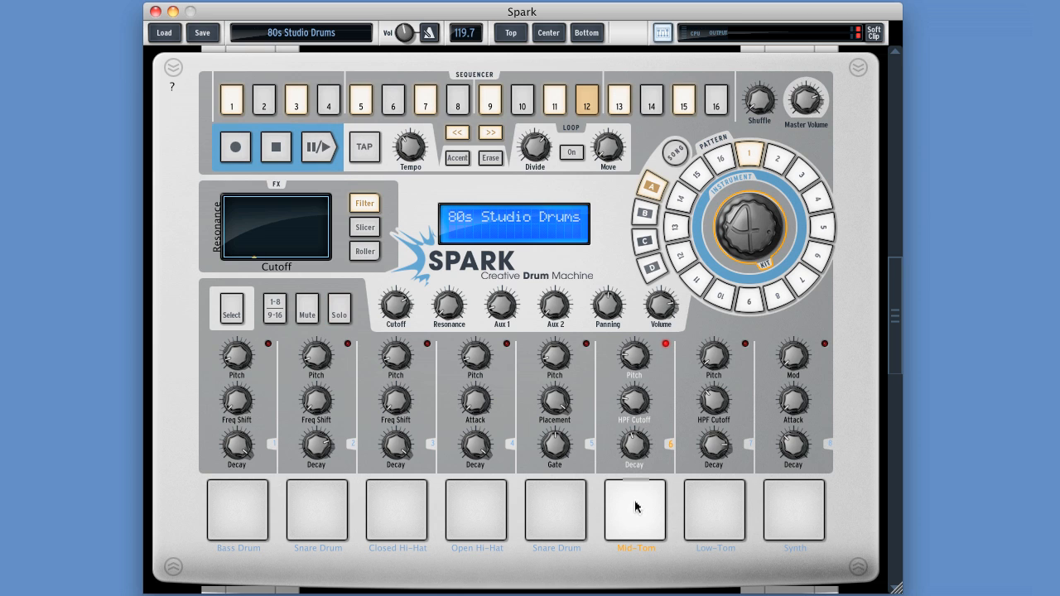
# Step: View the parameters assignable to the Mid-Tom Pitch knob, including Cutoff, Resonance, Aux and FX entries, keeping Pitch assigned
pyautogui.click(633, 375)
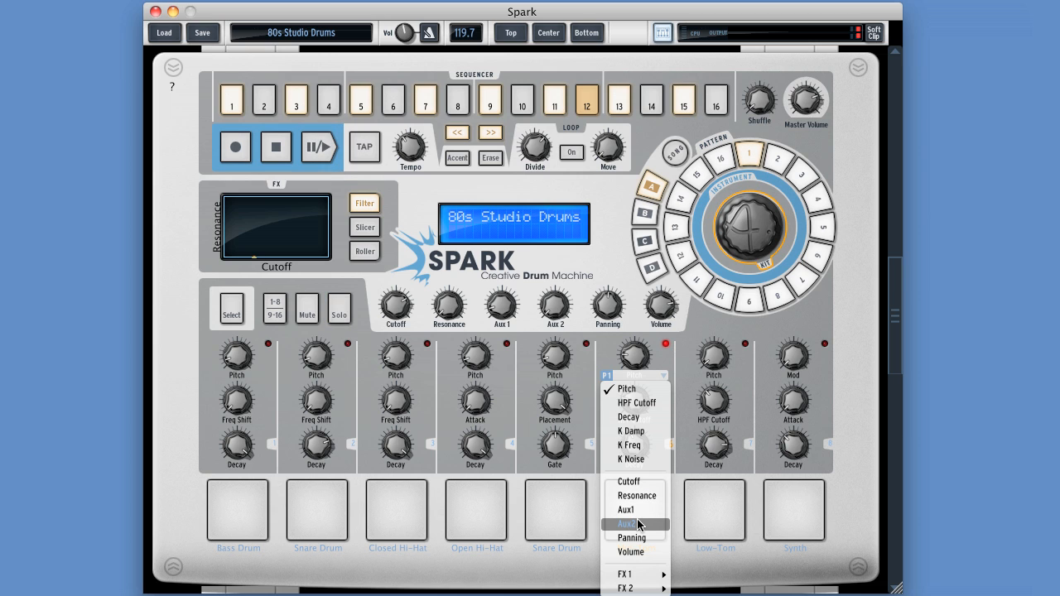
pyautogui.click(659, 356)
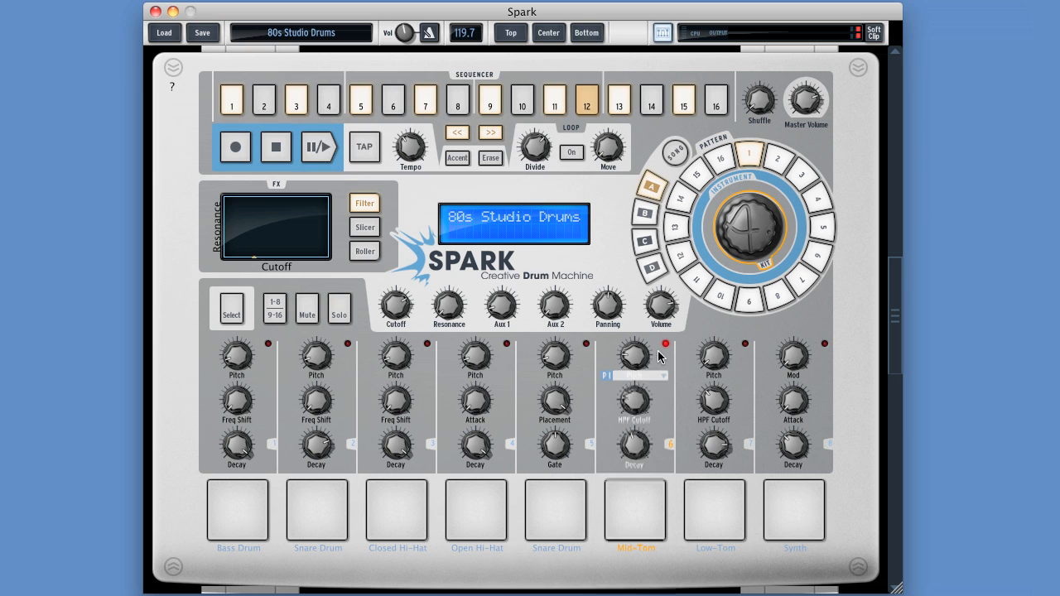
pyautogui.click(659, 354)
pyautogui.press('space')
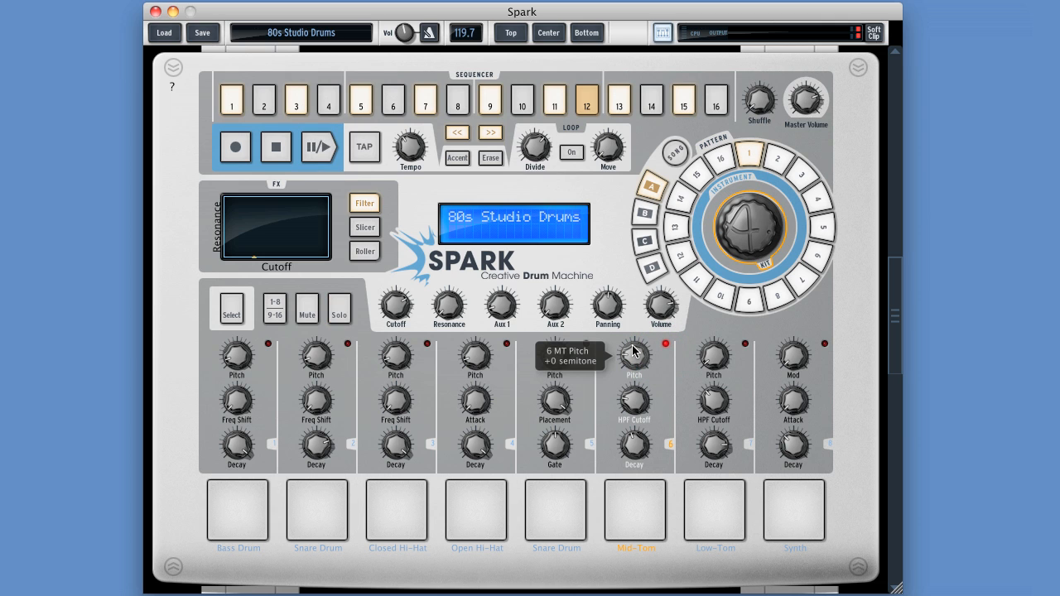
pyautogui.click(586, 445)
pyautogui.click(669, 444)
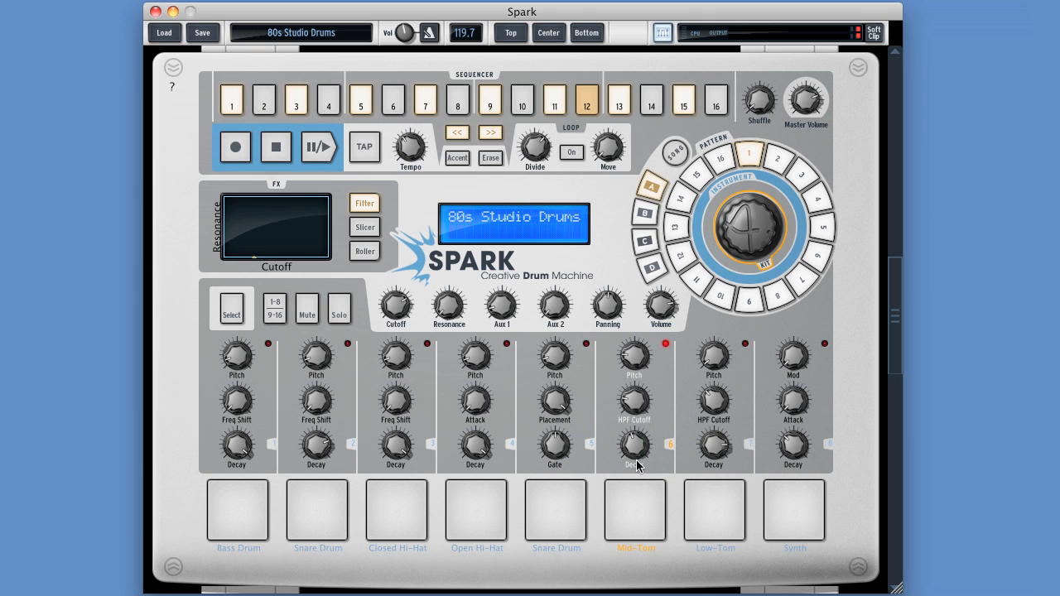
# Step: Adjust the Cutoff, Resonance, Aux 1 and Aux 2 controls for Mid-Tom
pyautogui.moveTo(399, 309); pyautogui.dragTo(447, 311)
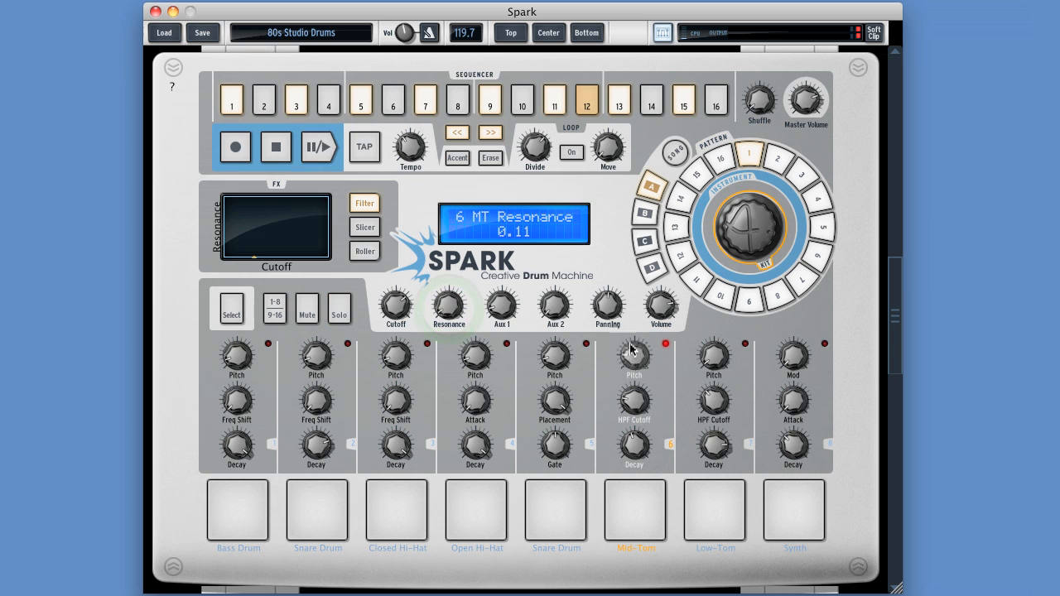
pyautogui.click(503, 306)
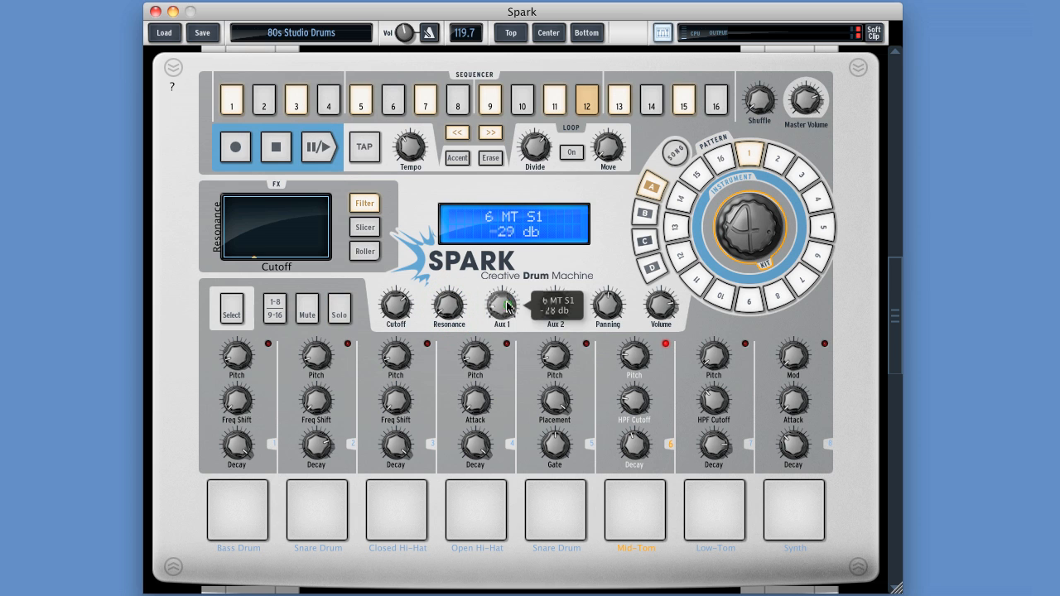
pyautogui.click(554, 304)
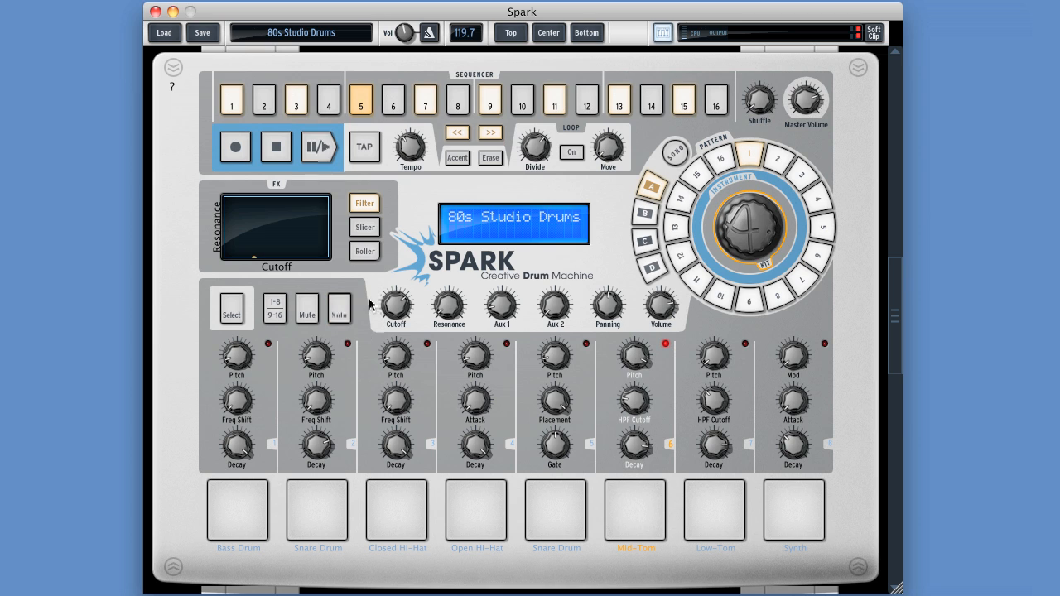
# Step: Open motion editing from the Mid-Tom Cutoff knob and return to the main drum machine controls
pyautogui.moveTo(395, 312)
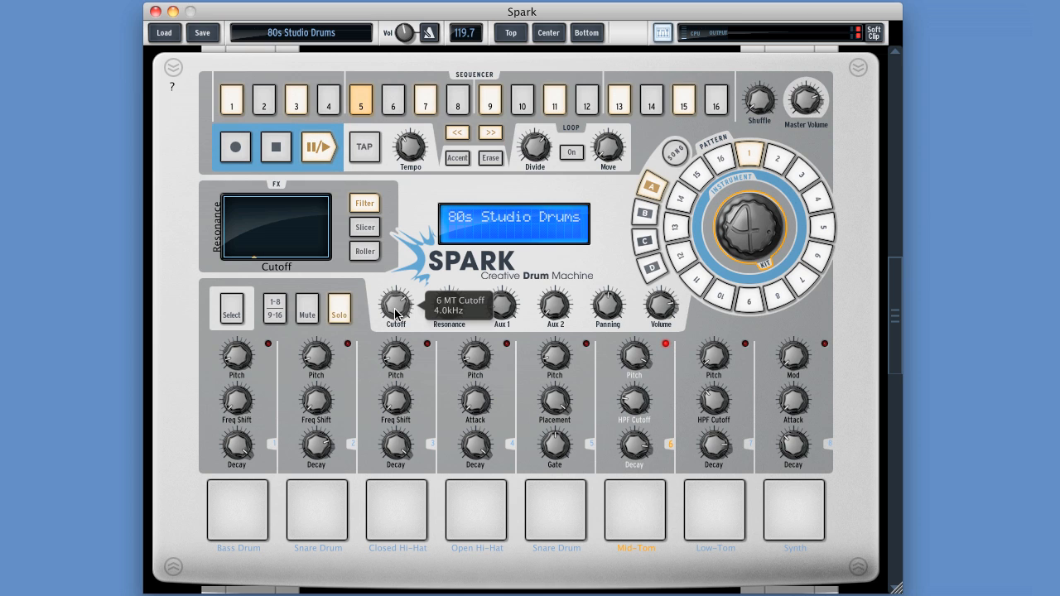
pyautogui.rightClick(395, 312)
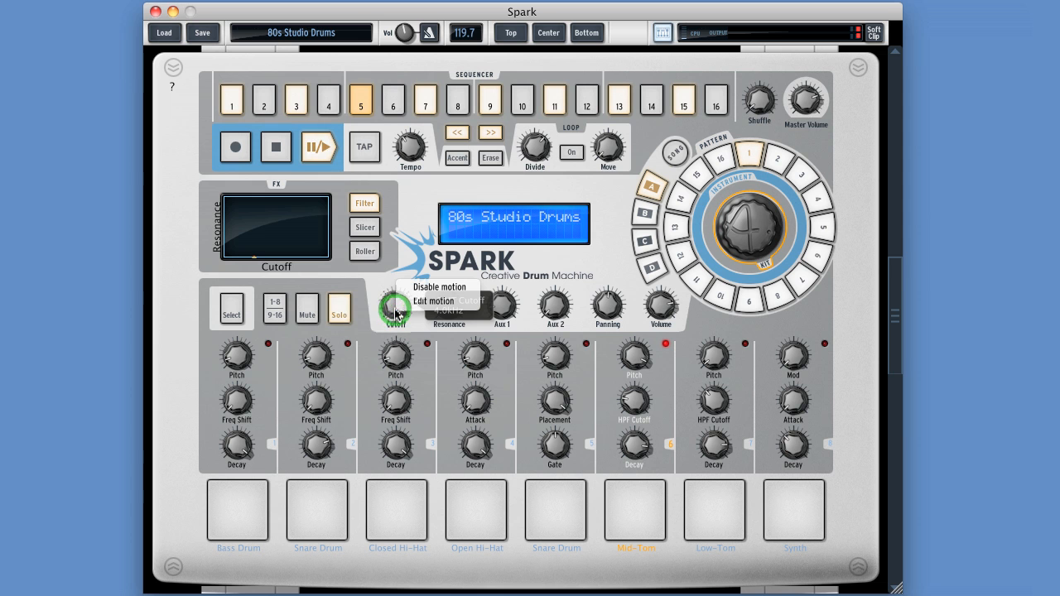
pyautogui.click(417, 290)
pyautogui.click(431, 303)
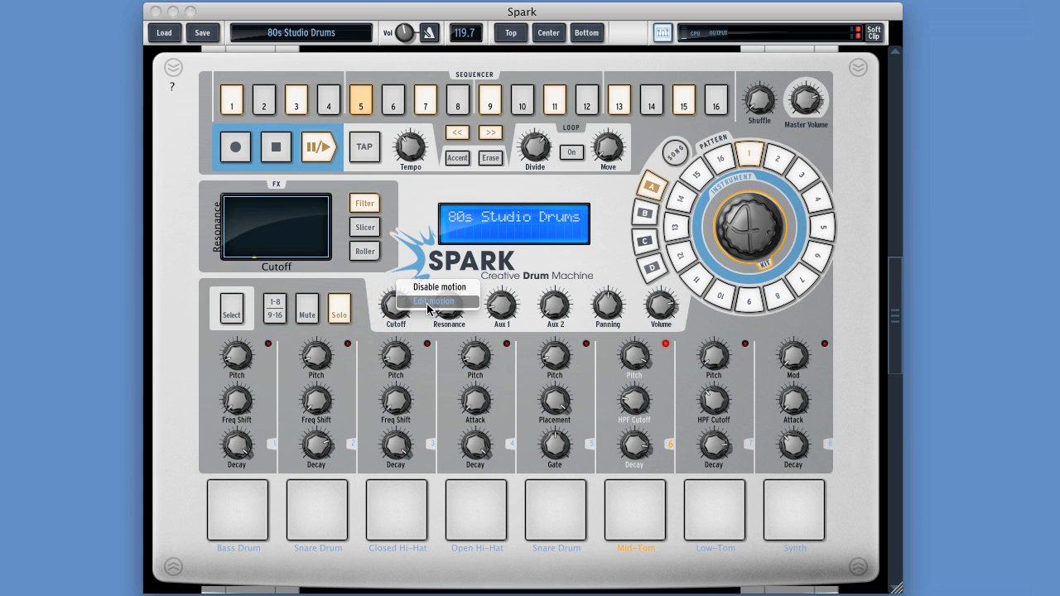
pyautogui.click(548, 33)
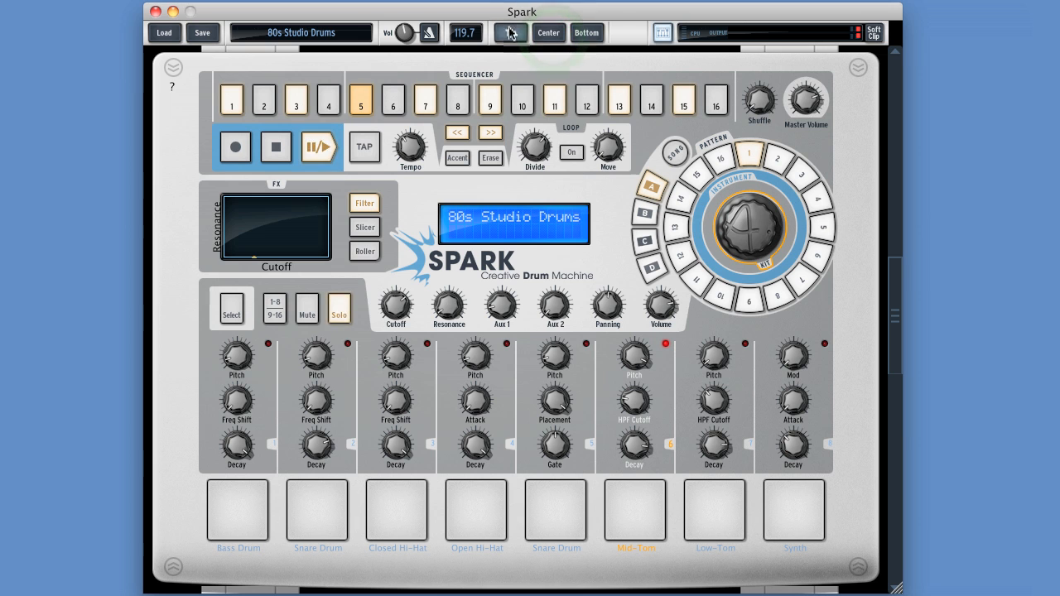
# Step: Draw a Cutoff motion curve for Mid-Tom across steps 1 to 16 and play the pattern from the main controls
pyautogui.rightClick(395, 308)
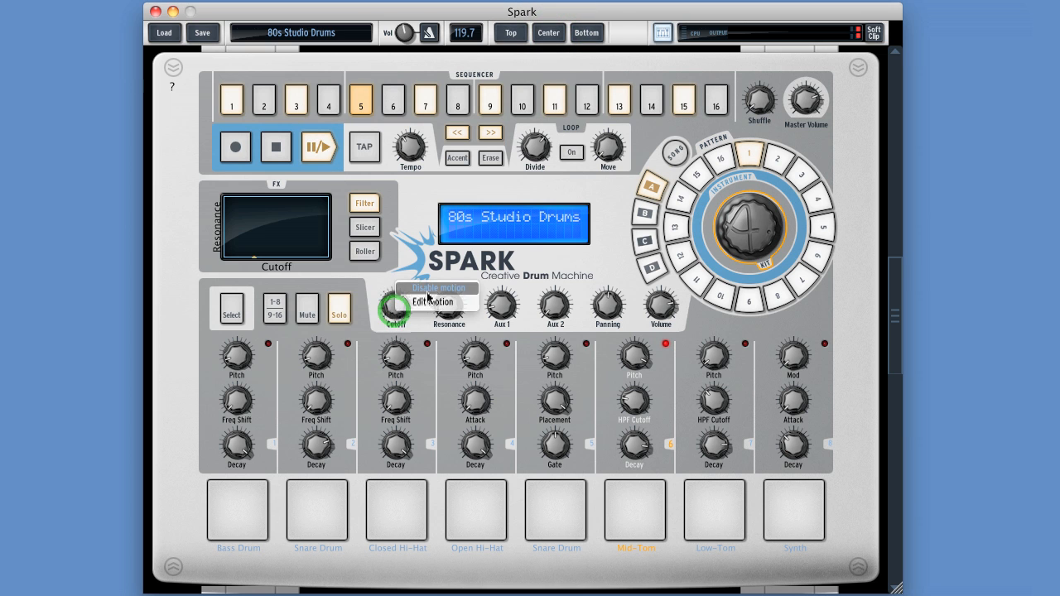
pyautogui.click(428, 302)
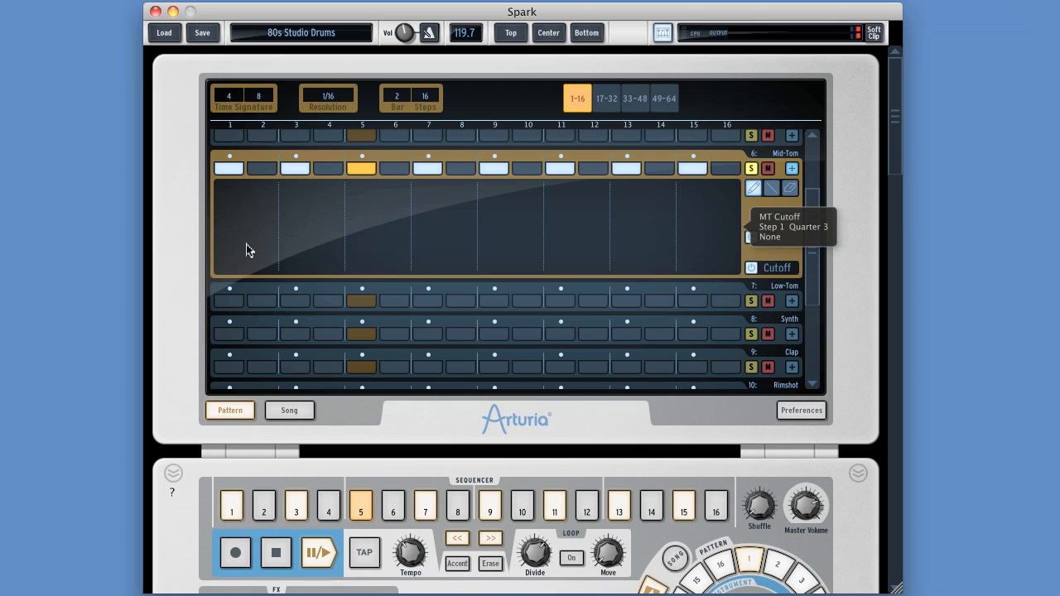
pyautogui.click(755, 191)
pyautogui.moveTo(228, 255)
pyautogui.mouseDown()
pyautogui.moveTo(376, 209)
pyautogui.moveTo(722, 236)
pyautogui.mouseUp()
pyautogui.click(548, 33)
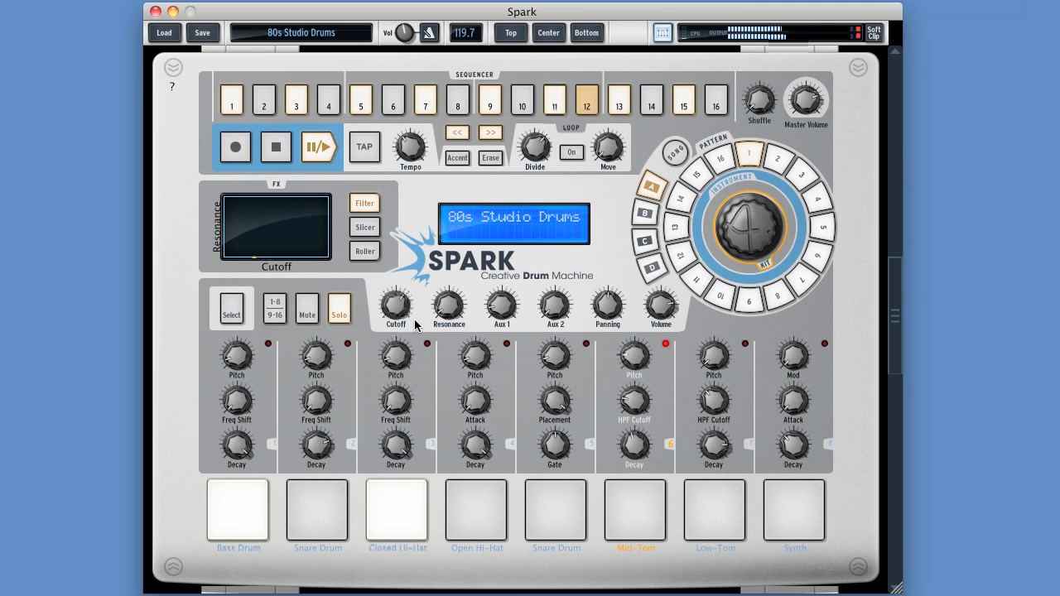
pyautogui.press('space')
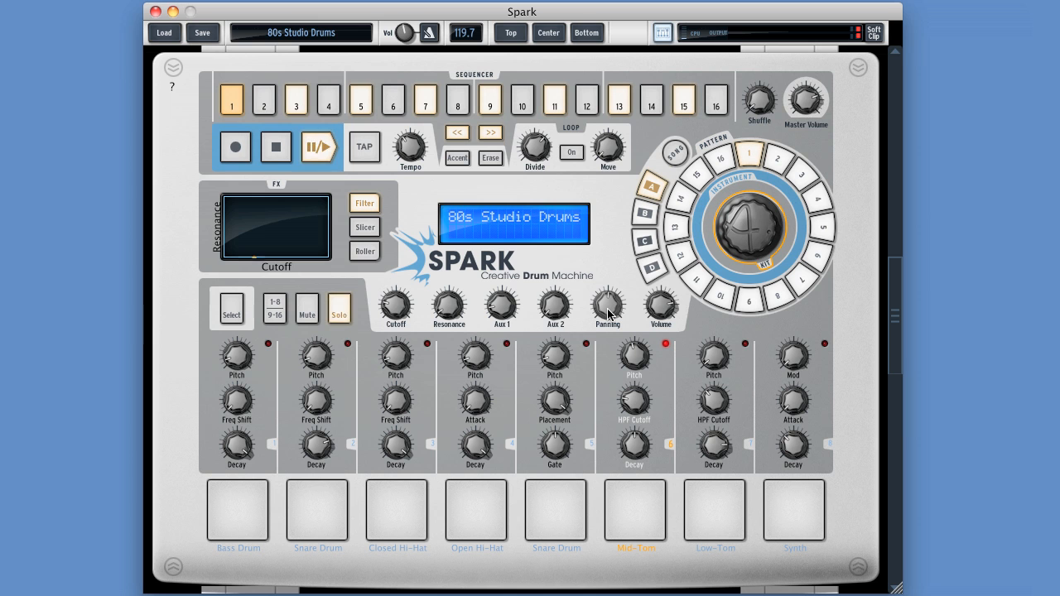
# Step: Draw a Panning motion curve for Mid-Tom over steps 1 to 15, rising at the start and dipping slightly around steps 11 to 13
pyautogui.doubleClick(609, 308)
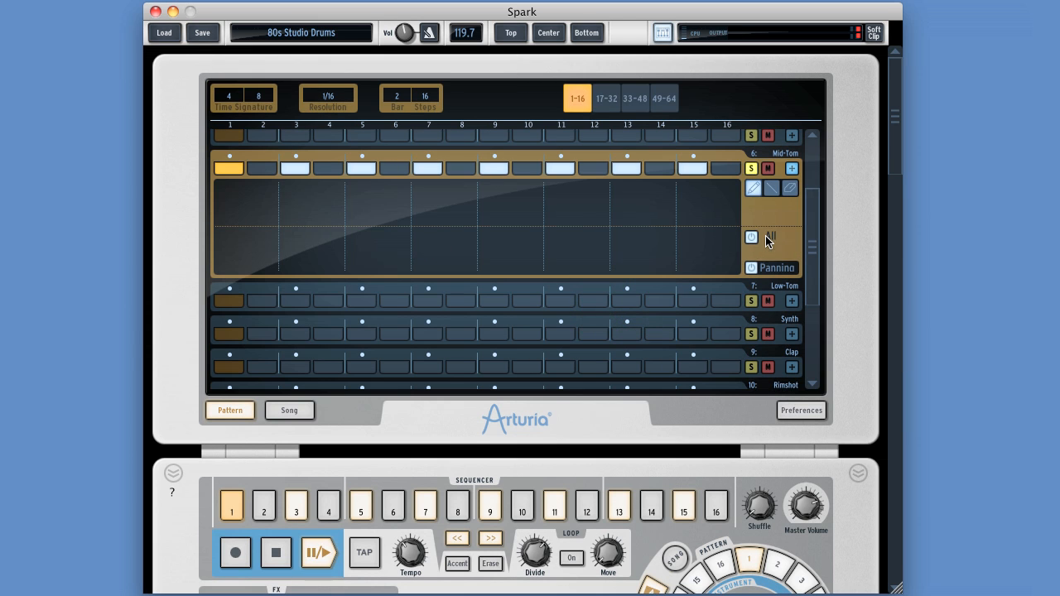
pyautogui.moveTo(229, 231)
pyautogui.mouseDown()
pyautogui.moveTo(266, 209)
pyautogui.moveTo(516, 229)
pyautogui.moveTo(695, 217)
pyautogui.moveTo(702, 205)
pyautogui.mouseUp()
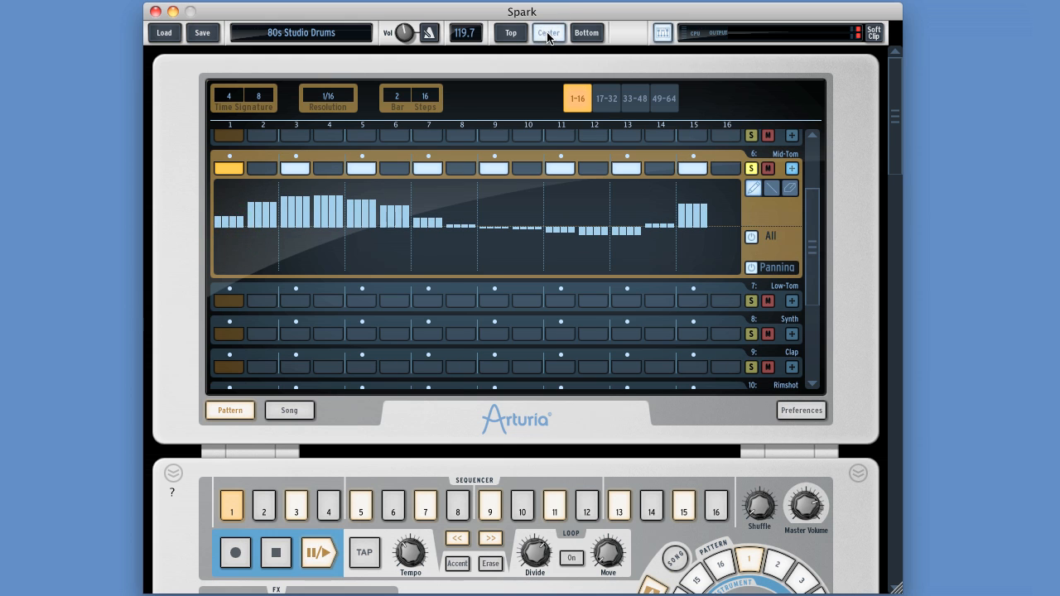
pyautogui.click(548, 33)
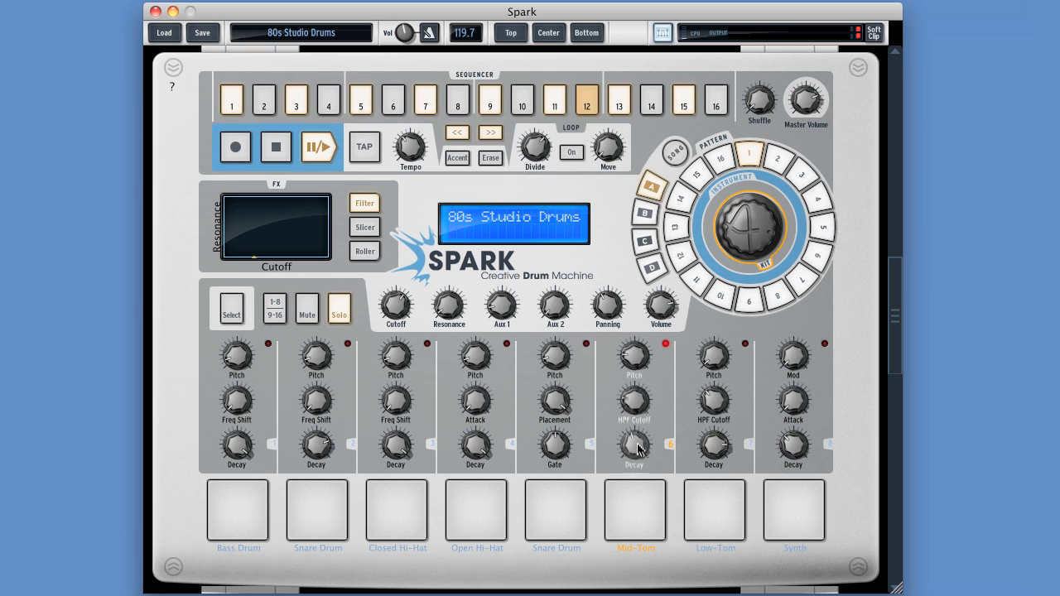
# Step: Compare the Synth instrument's knobs with Mid-Tom's, and disable motion for Mid-Tom's Cutoff and Panning knobs
pyautogui.click(828, 444)
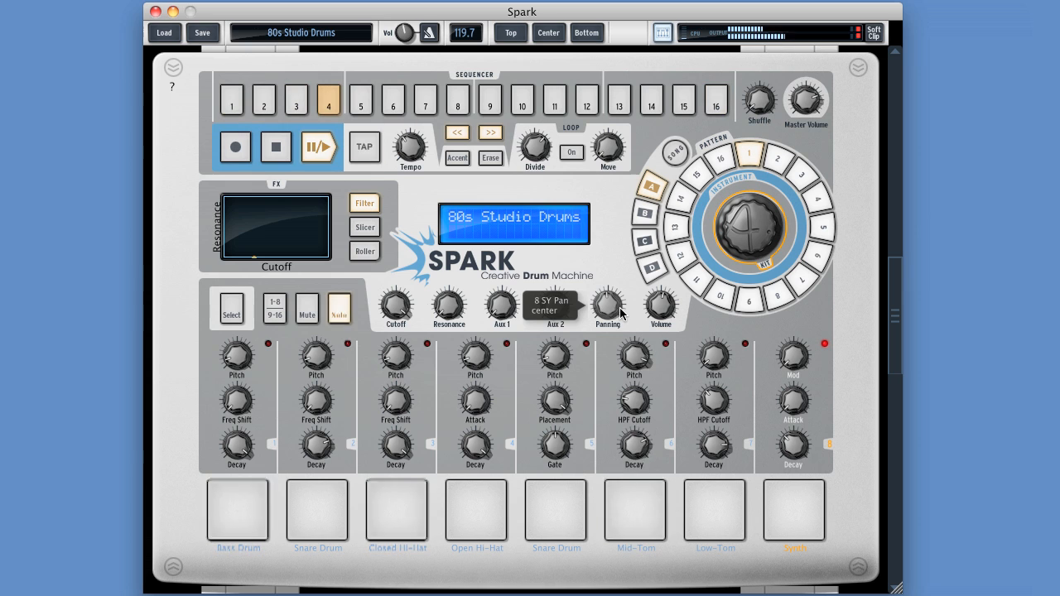
pyautogui.click(670, 445)
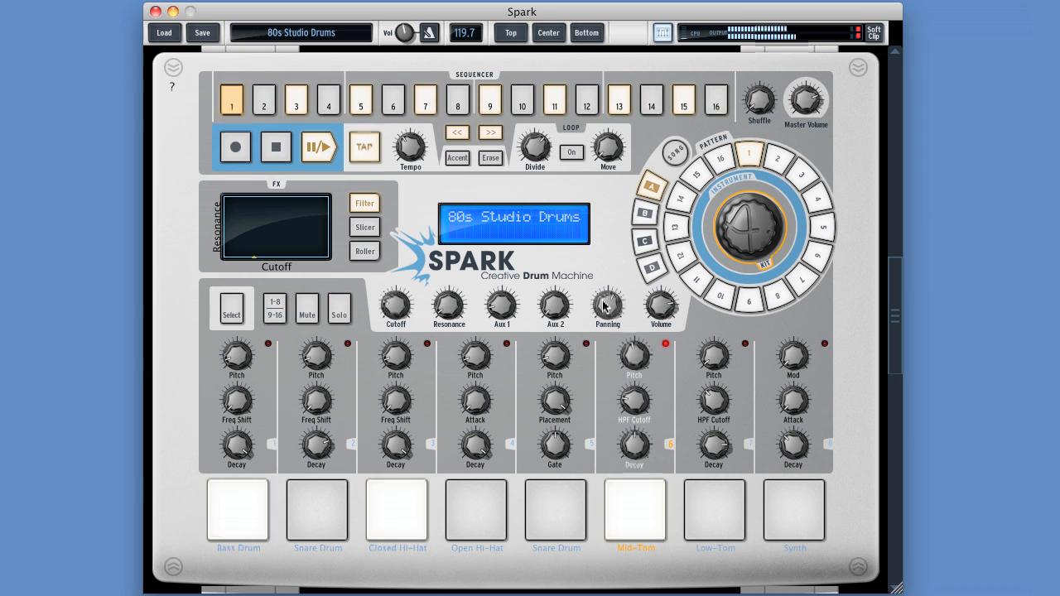
pyautogui.rightClick(399, 308)
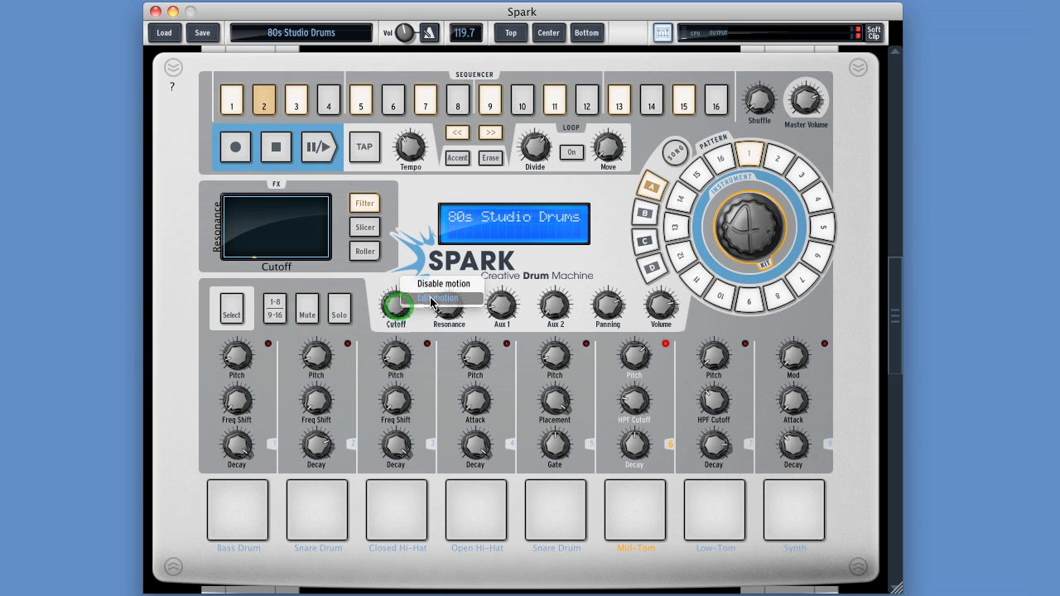
pyautogui.click(436, 287)
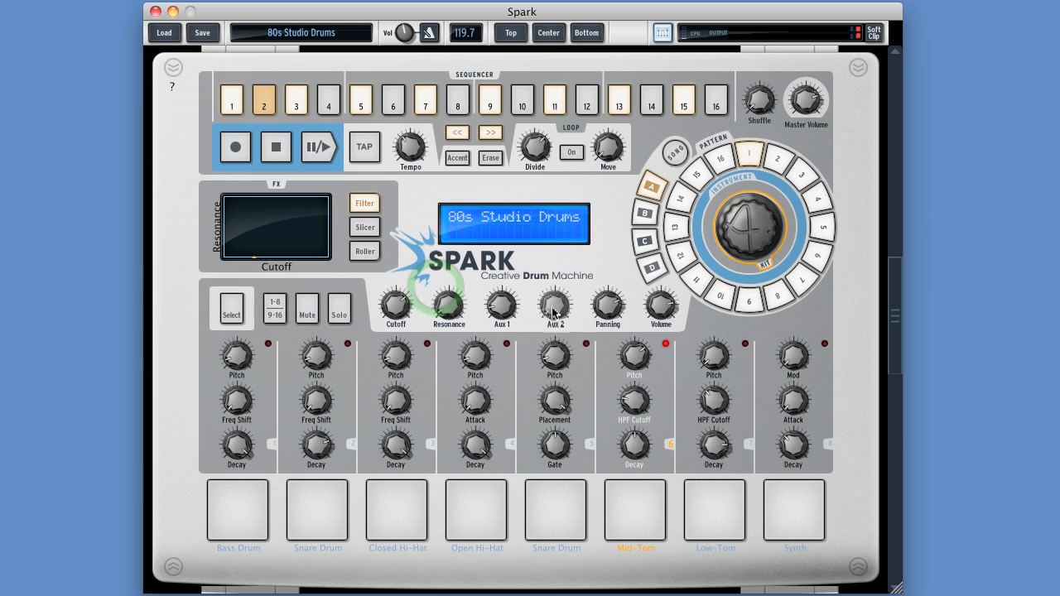
pyautogui.rightClick(597, 307)
pyautogui.click(637, 284)
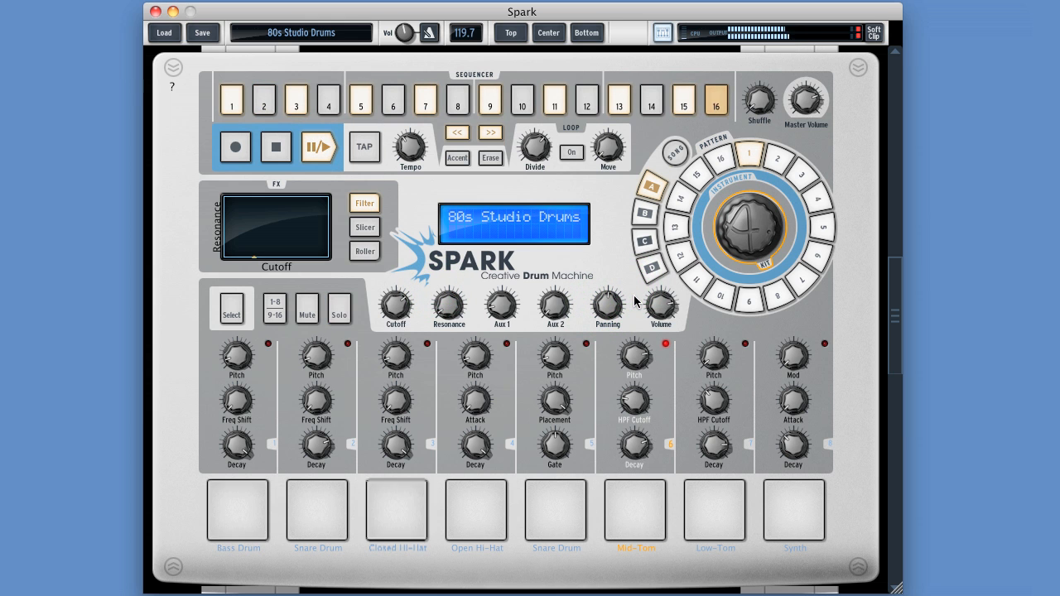
# Step: Check the Mid-Tom motion parameter list for active and disabled entries, comparing the sequencer lane with the main knobs
pyautogui.click(570, 153)
pyautogui.click(511, 32)
pyautogui.click(776, 246)
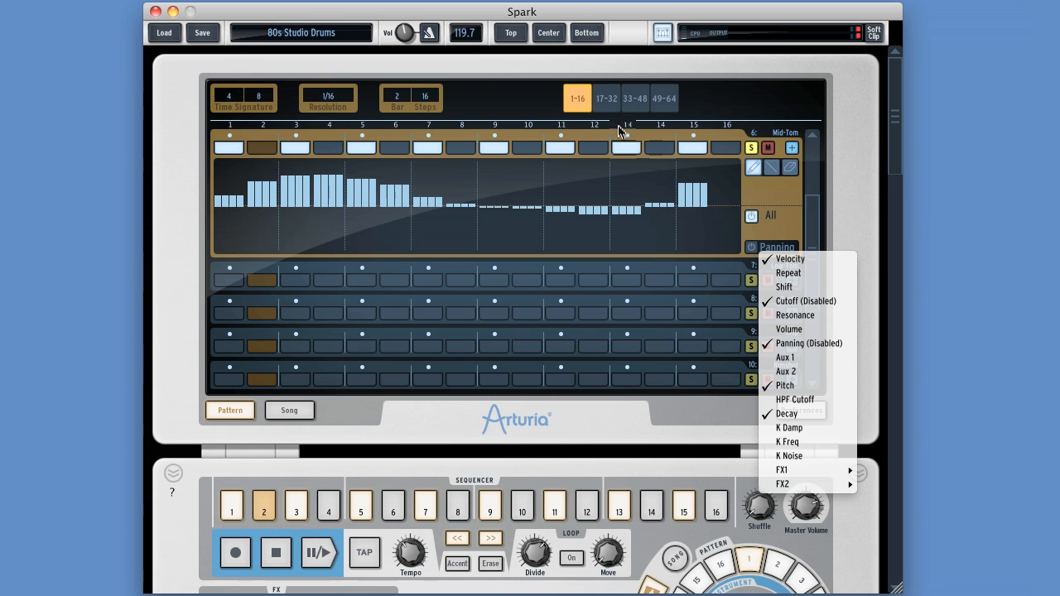
pyautogui.click(593, 376)
pyautogui.click(549, 35)
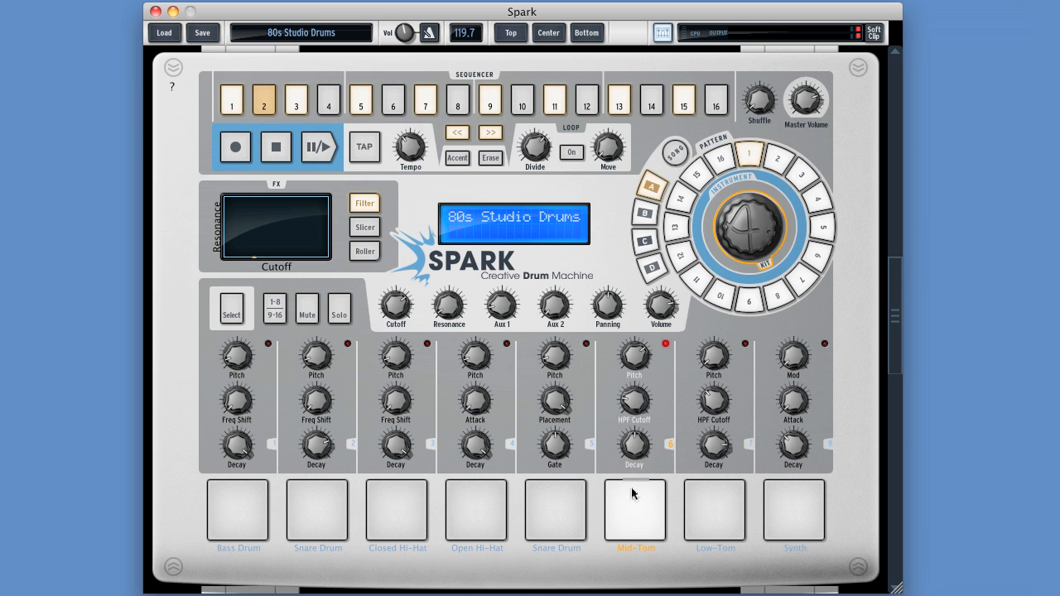
pyautogui.click(511, 33)
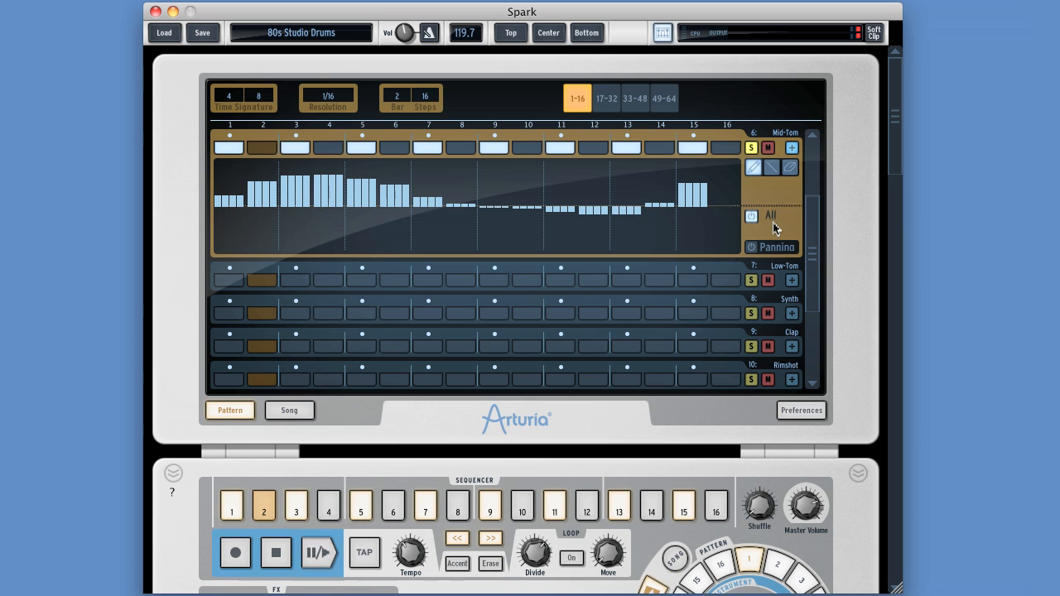
pyautogui.click(548, 33)
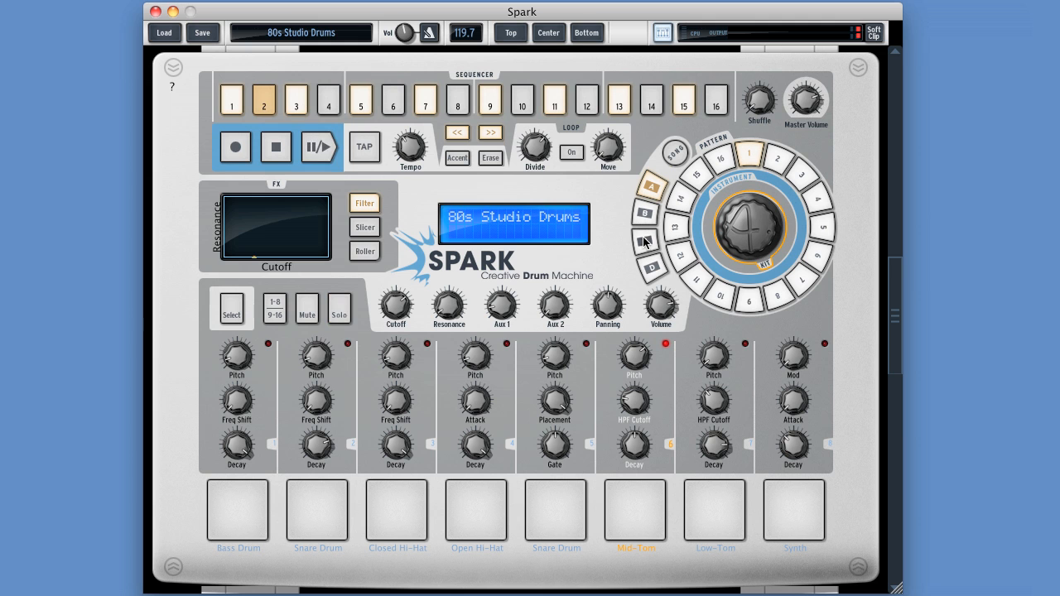
# Step: Erase the Panning and Cutoff motion curves from the Mid-Tom lane with the eraser tool
pyautogui.click(523, 38)
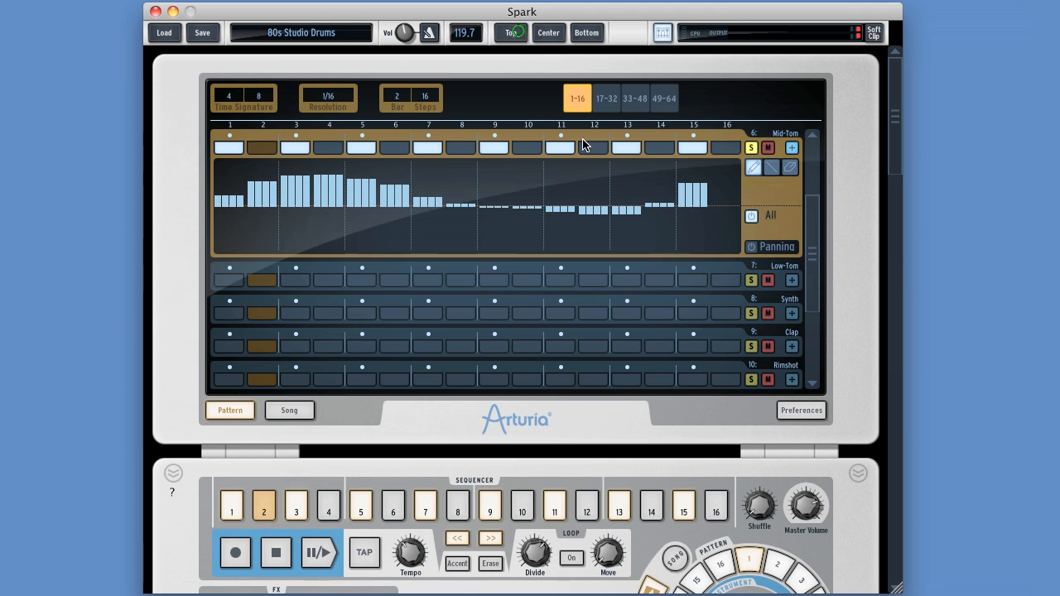
pyautogui.click(789, 167)
pyautogui.moveTo(702, 193)
pyautogui.mouseDown()
pyautogui.moveTo(625, 204)
pyautogui.moveTo(236, 196)
pyautogui.mouseUp()
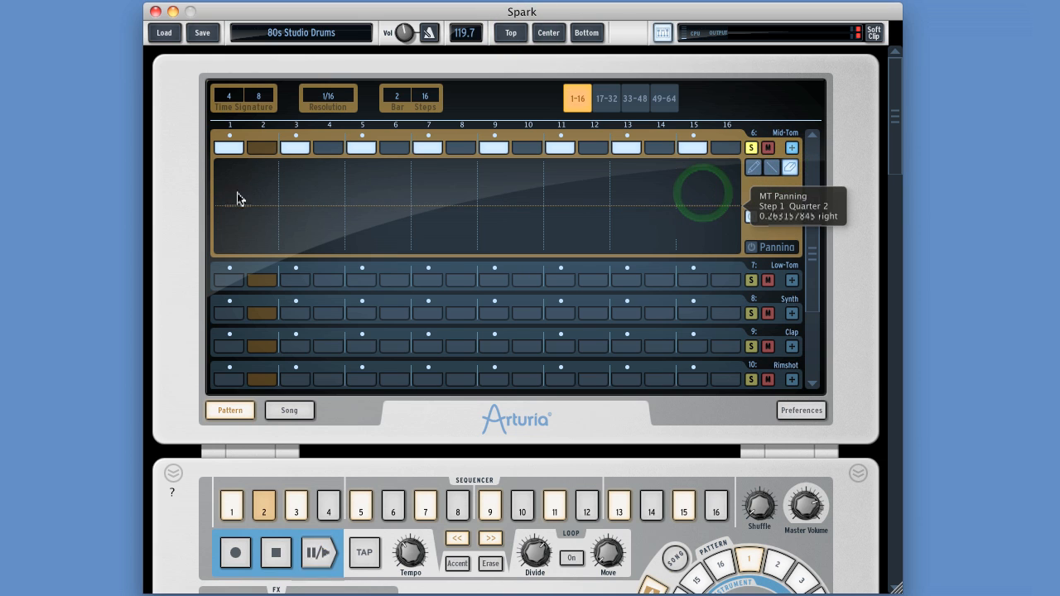
pyautogui.click(774, 247)
pyautogui.click(797, 303)
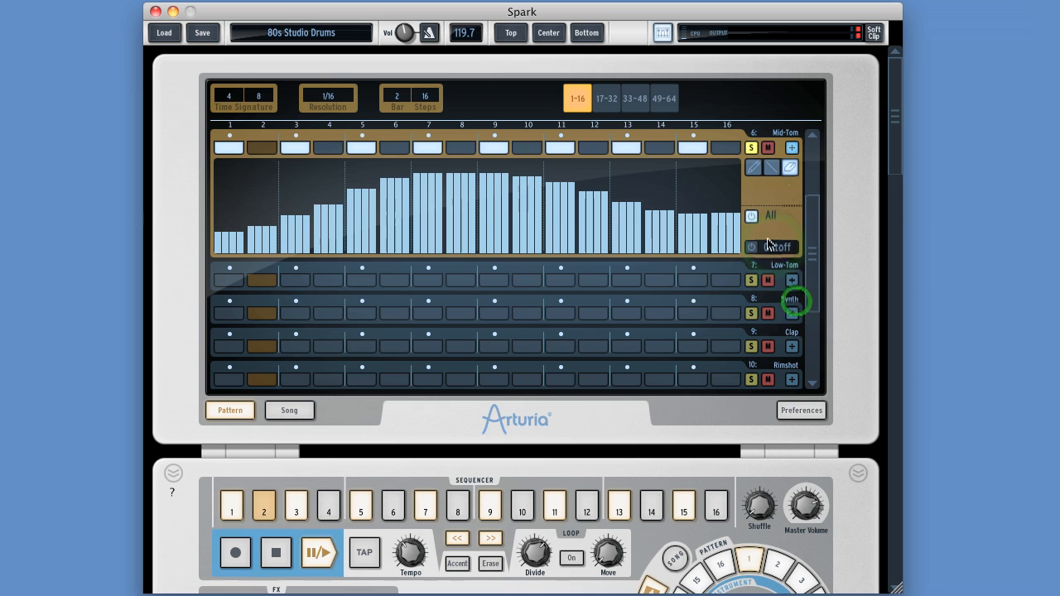
pyautogui.moveTo(739, 203)
pyautogui.mouseDown()
pyautogui.moveTo(733, 217)
pyautogui.moveTo(537, 241)
pyautogui.moveTo(234, 241)
pyautogui.mouseUp()
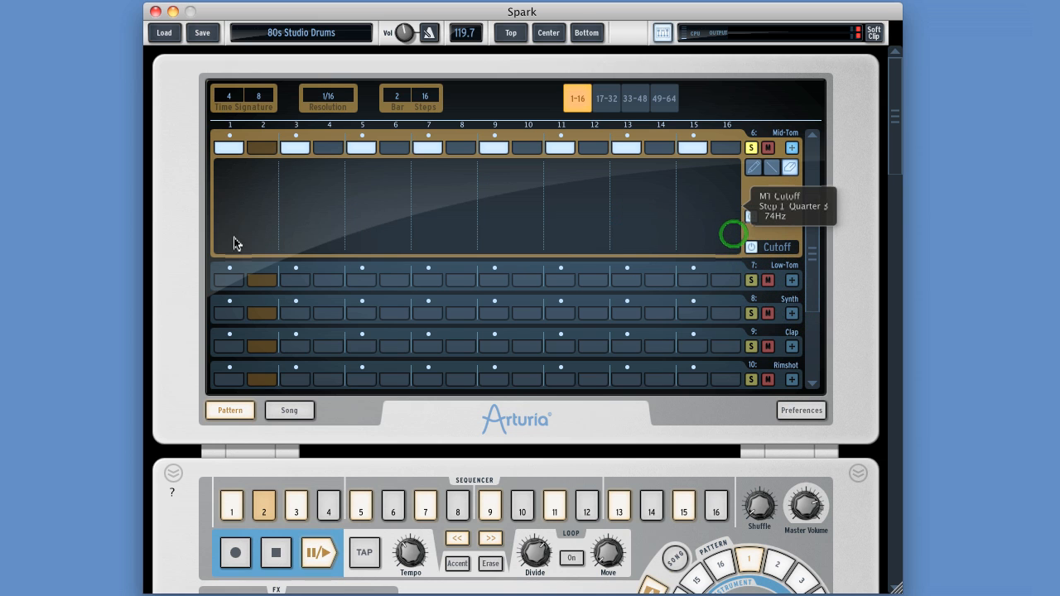
# Step: Erase the Pitch and Decay motion curves from the Mid-Tom lane
pyautogui.click(770, 249)
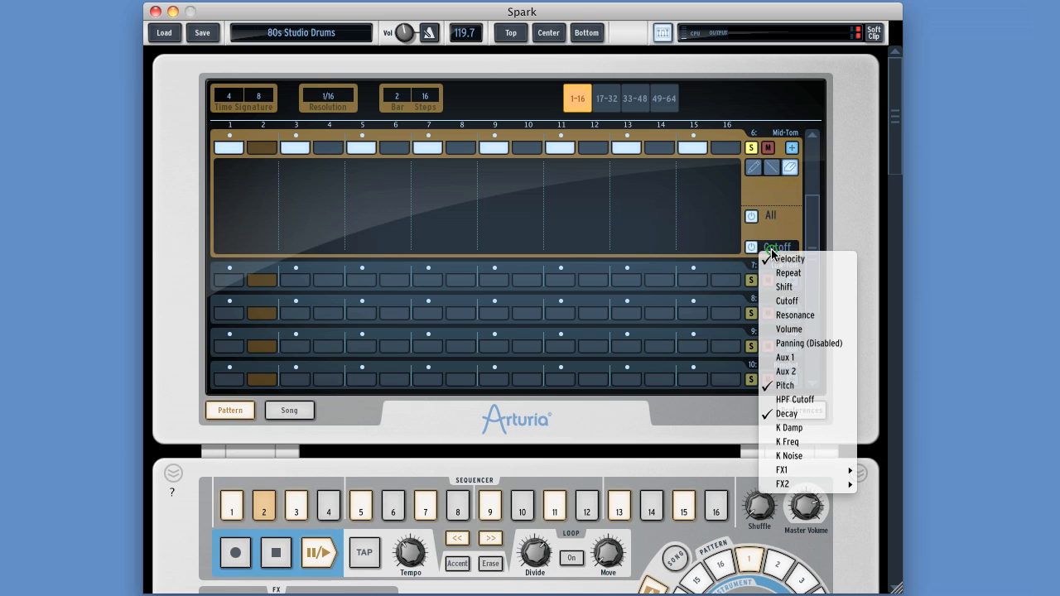
pyautogui.click(791, 385)
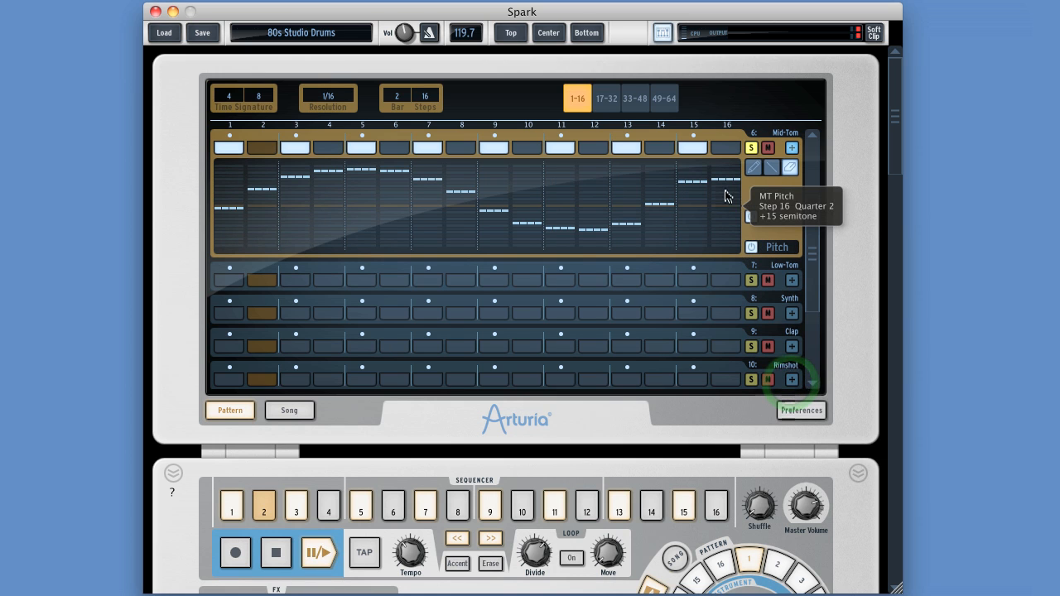
pyautogui.moveTo(685, 209)
pyautogui.mouseDown()
pyautogui.moveTo(423, 192)
pyautogui.moveTo(244, 201)
pyautogui.mouseUp()
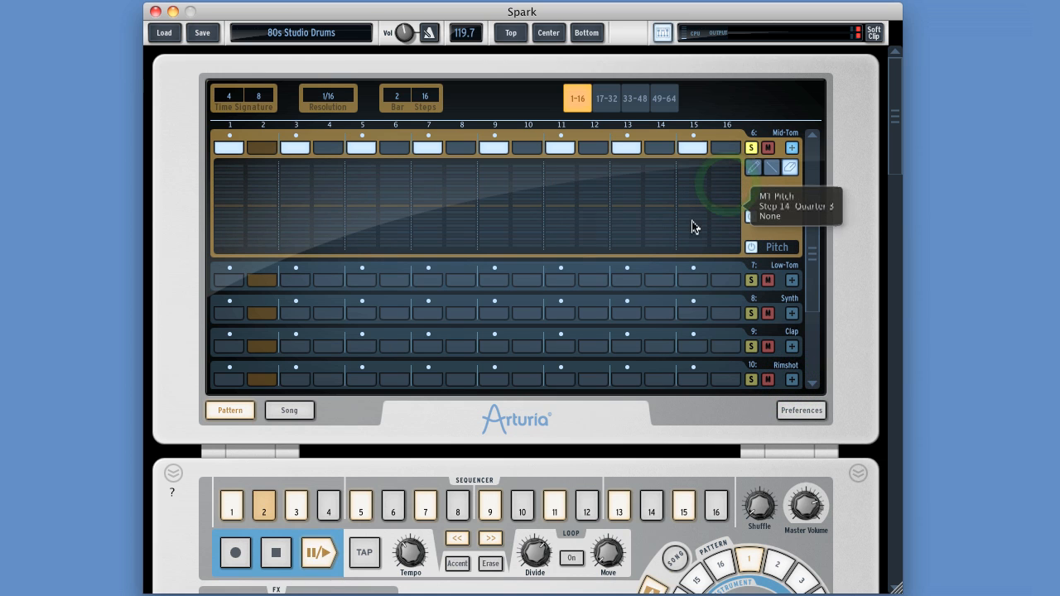
pyautogui.click(776, 250)
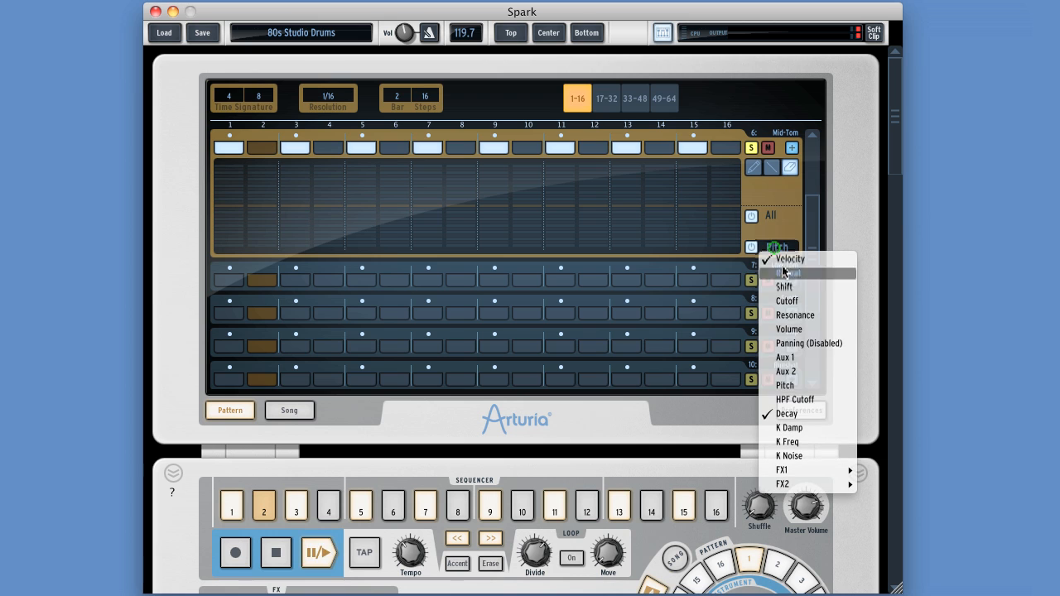
pyautogui.click(792, 408)
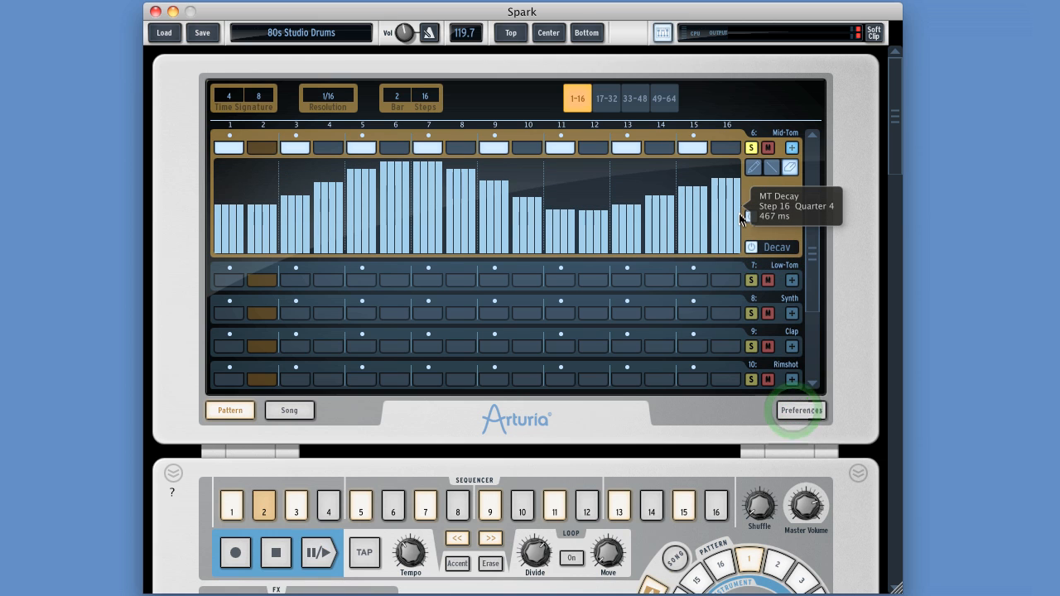
pyautogui.moveTo(740, 216)
pyautogui.mouseDown()
pyautogui.moveTo(253, 214)
pyautogui.moveTo(728, 214)
pyautogui.mouseUp()
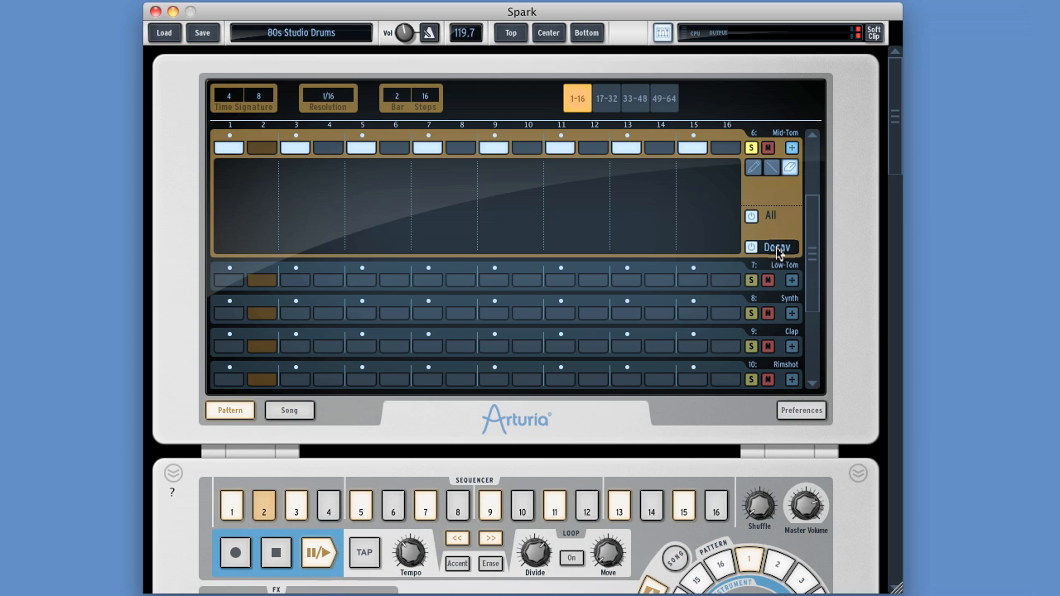
# Step: Re-enable Panning motion for Mid-Tom and collapse its motion lane in the pattern sequencer
pyautogui.click(776, 249)
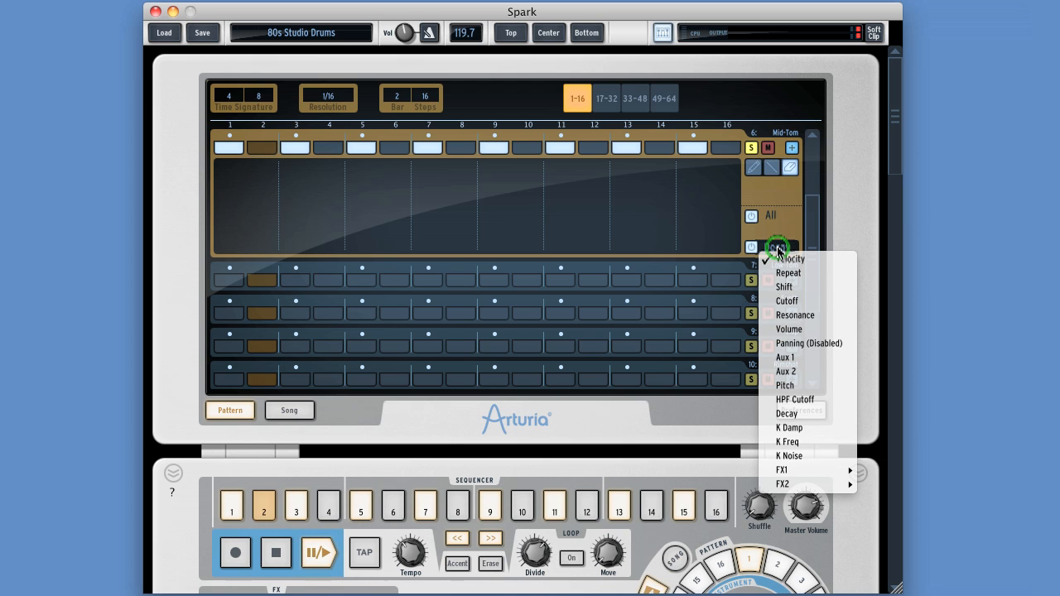
pyautogui.click(799, 342)
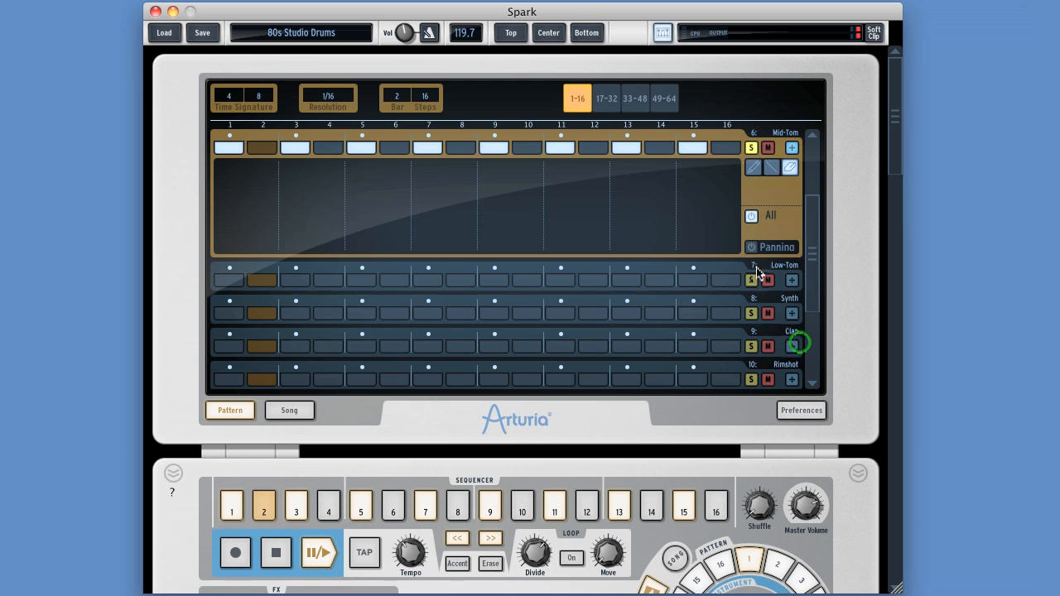
pyautogui.click(751, 247)
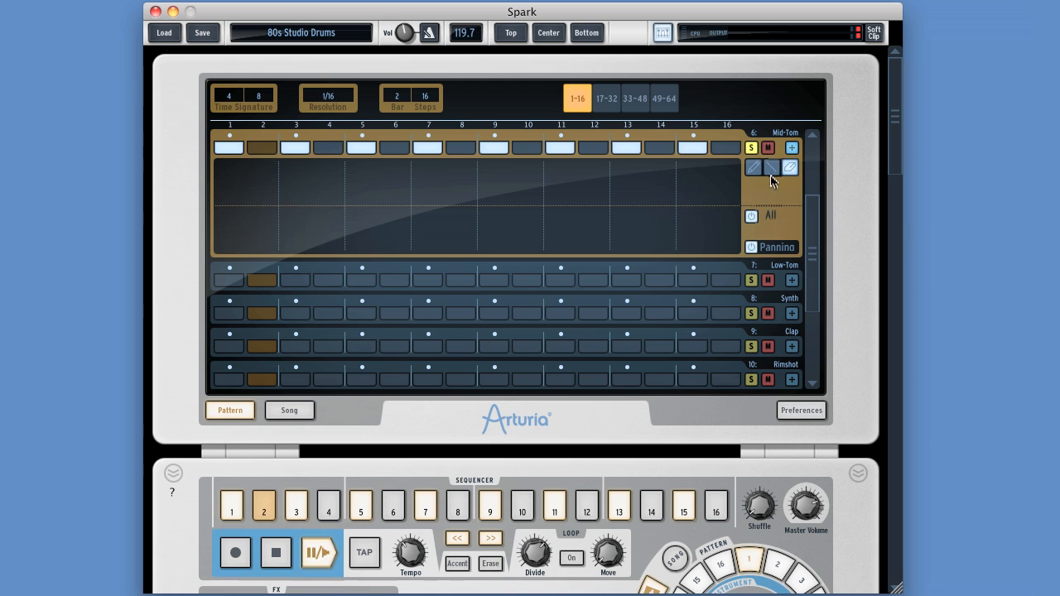
pyautogui.click(792, 147)
pyautogui.click(792, 149)
pyautogui.click(792, 147)
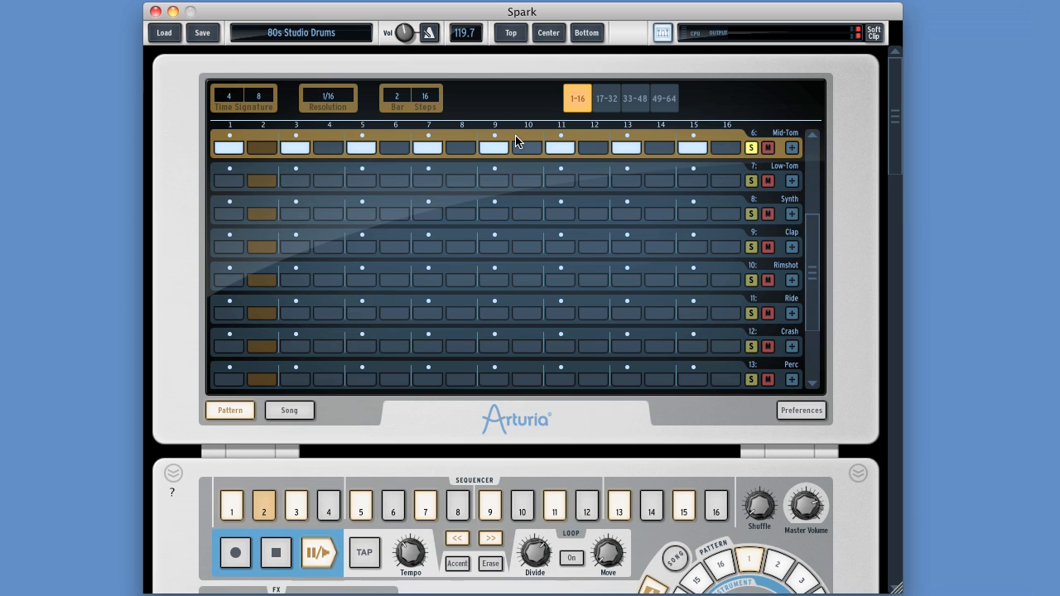
# Step: Export the Mid-Tom track to the desktop as the MIDI file 80s Studio Drums_A1_T6.mid and move that file to the Trash
pyautogui.moveTo(515, 135); pyautogui.dragTo(68, 277)
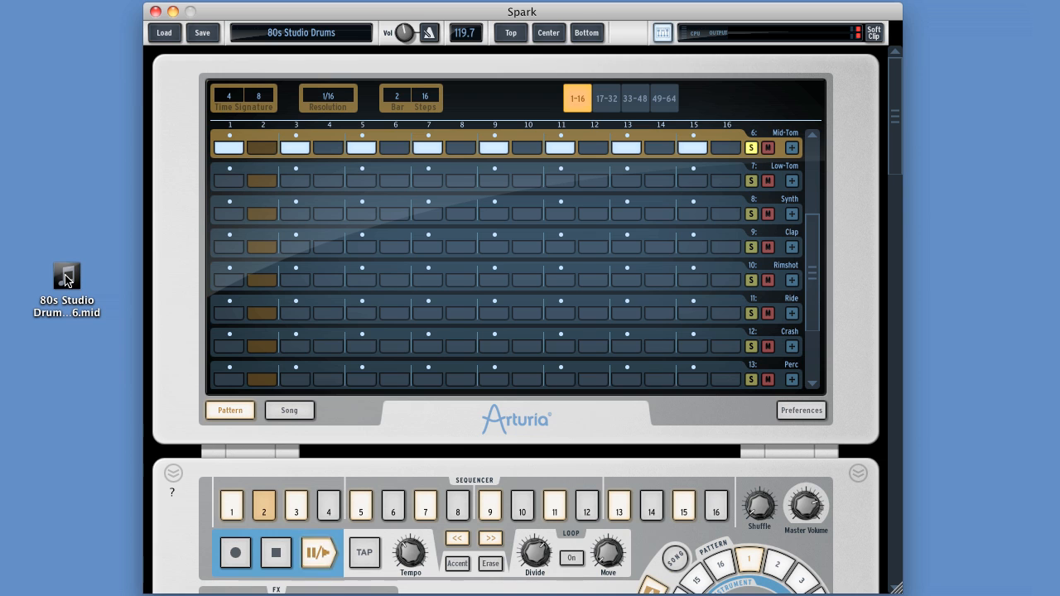
pyautogui.rightClick(68, 278)
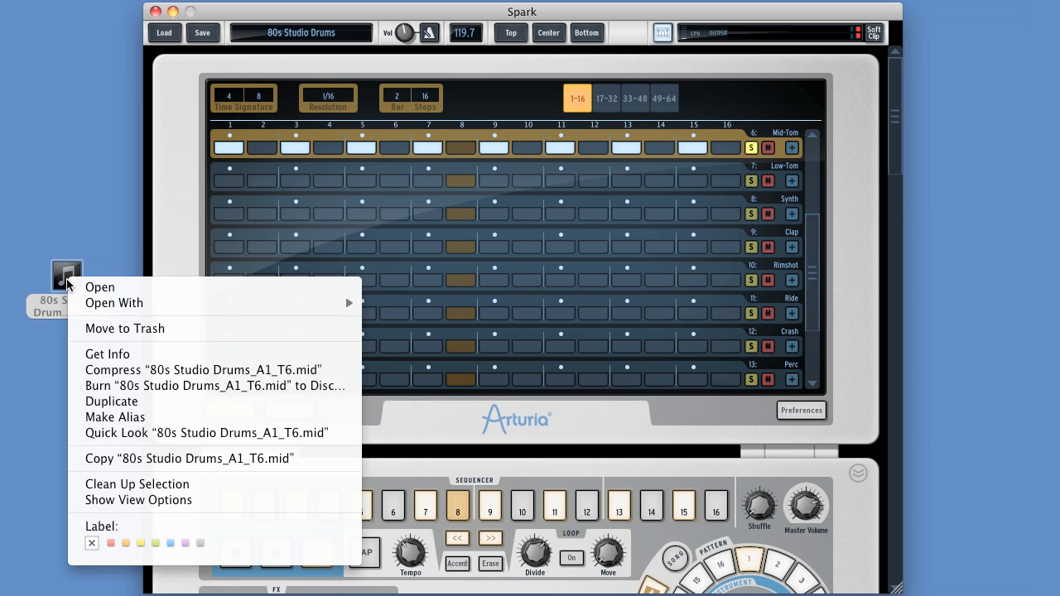
pyautogui.click(130, 328)
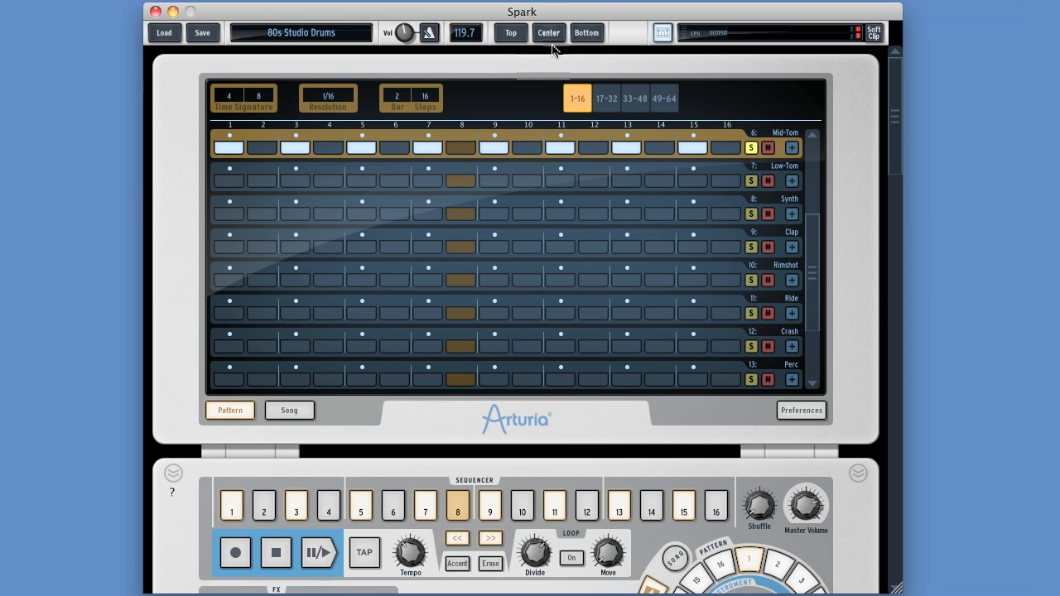
# Step: View the instrument Studio section and open the project Library
pyautogui.click(586, 33)
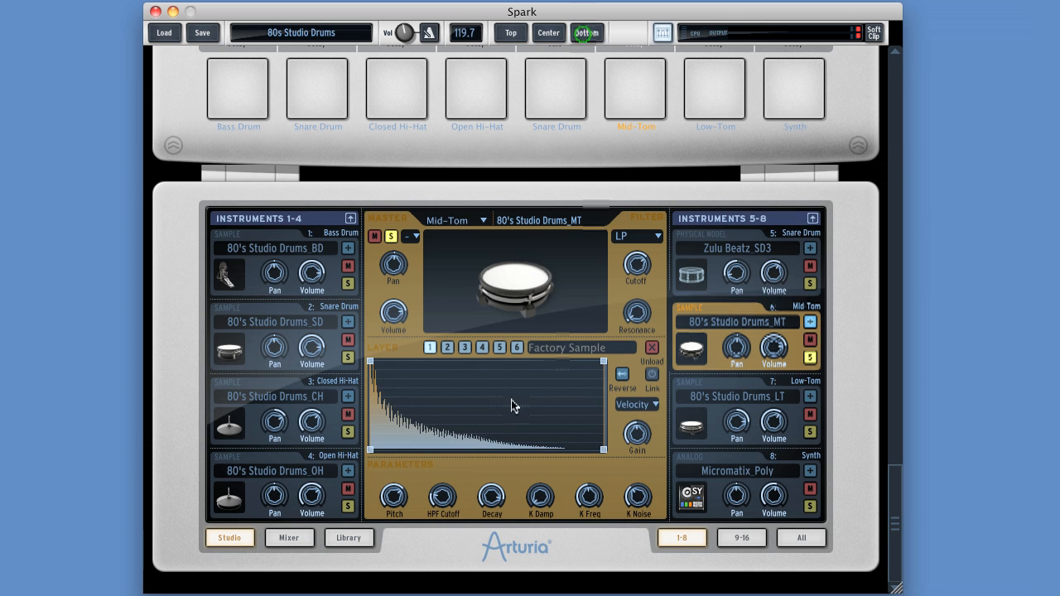
pyautogui.click(348, 538)
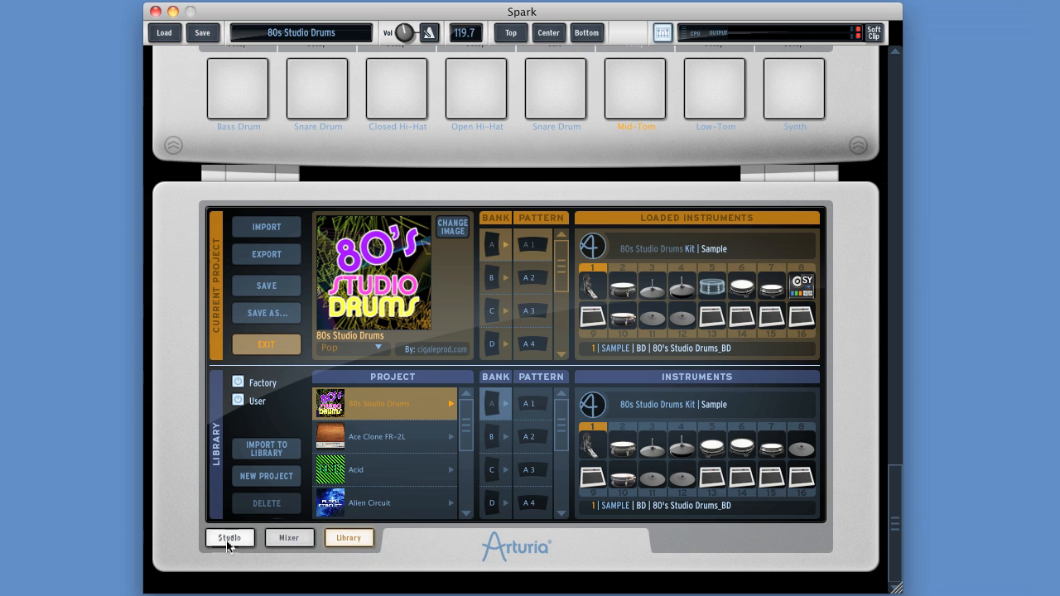
# Step: View the Studio and Mixer sections and return to the project Library
pyautogui.click(229, 539)
pyautogui.click(288, 538)
pyautogui.click(347, 538)
# Step: Export patterns A1 and A2 of the current project to the desktop as MIDI files 80s Studio Drums_A1.mid and 80s Studio Drums_A2.mid
pyautogui.moveTo(523, 253); pyautogui.dragTo(55, 332)
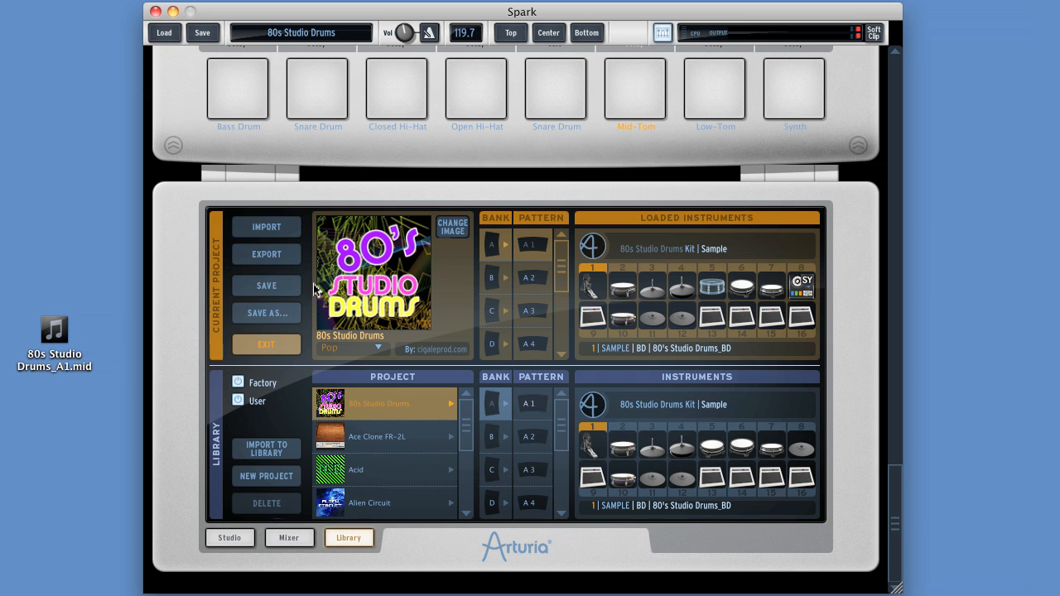
pyautogui.moveTo(534, 278); pyautogui.dragTo(58, 427)
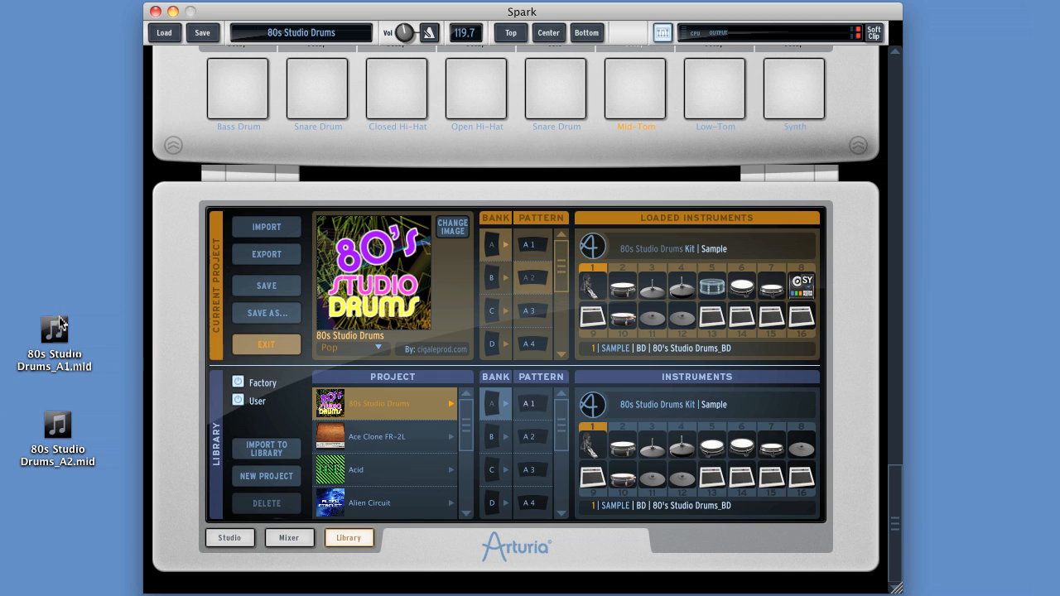
pyautogui.click(53, 333)
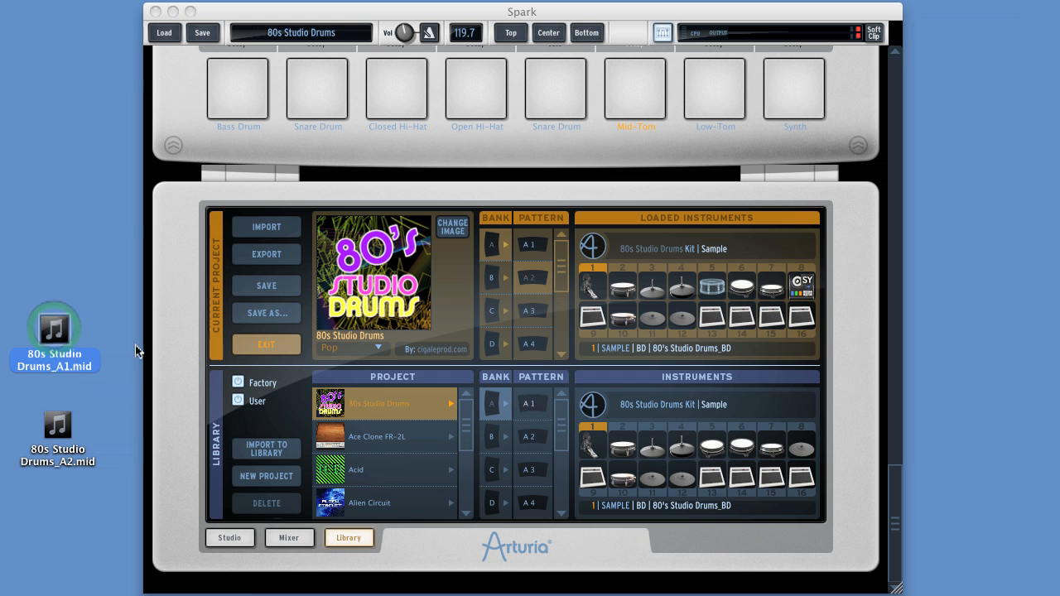
pyautogui.click(543, 246)
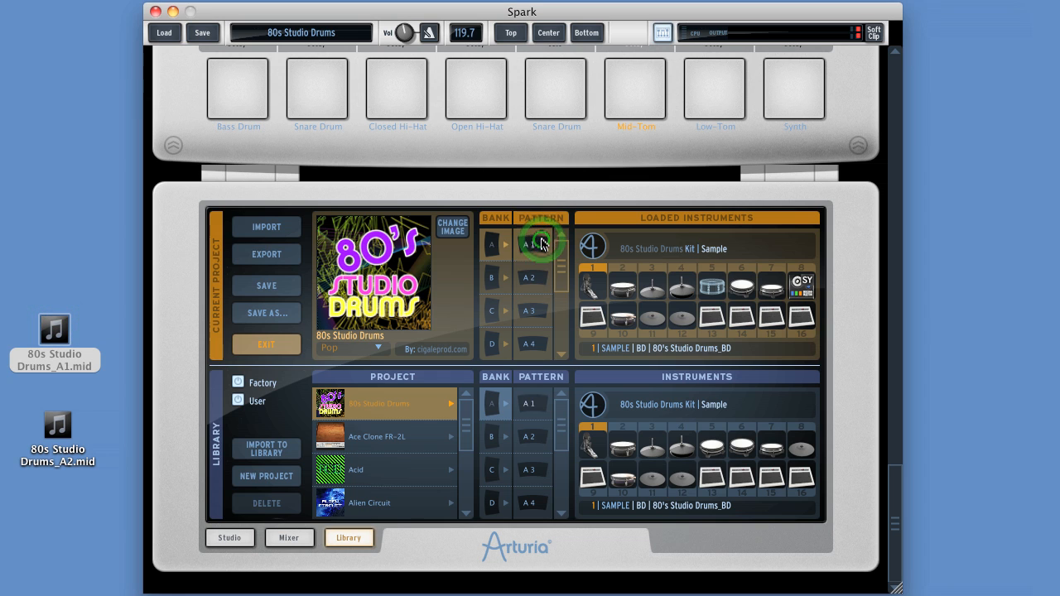
# Step: Move both exported pattern MIDI files from the desktop to the Trash and show the top section of Spark
pyautogui.click(58, 427)
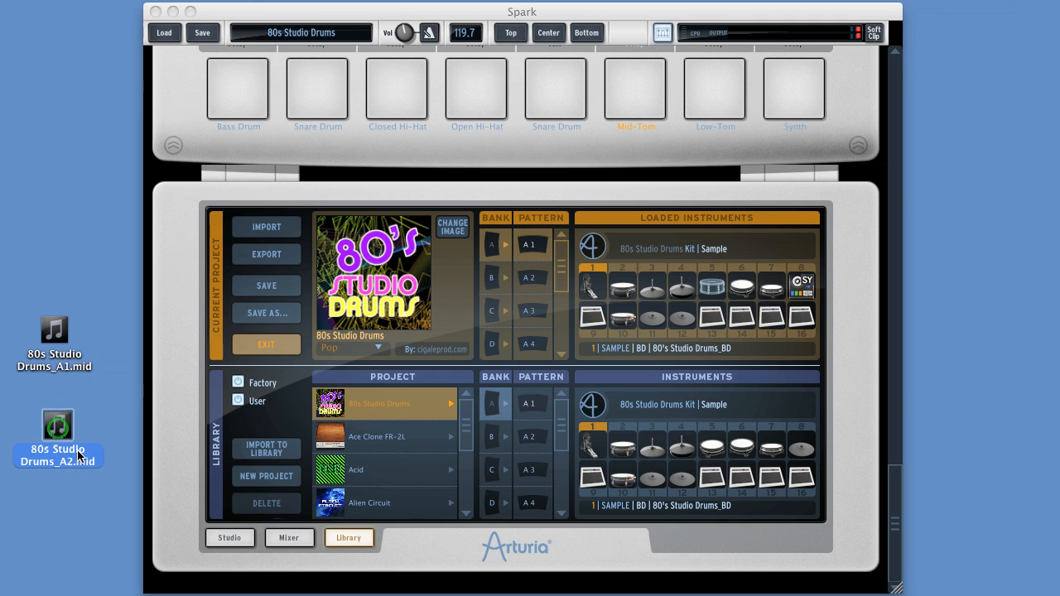
pyautogui.keyDown('super'); pyautogui.click(39, 317); pyautogui.keyUp('super')
pyautogui.rightClick(55, 333)
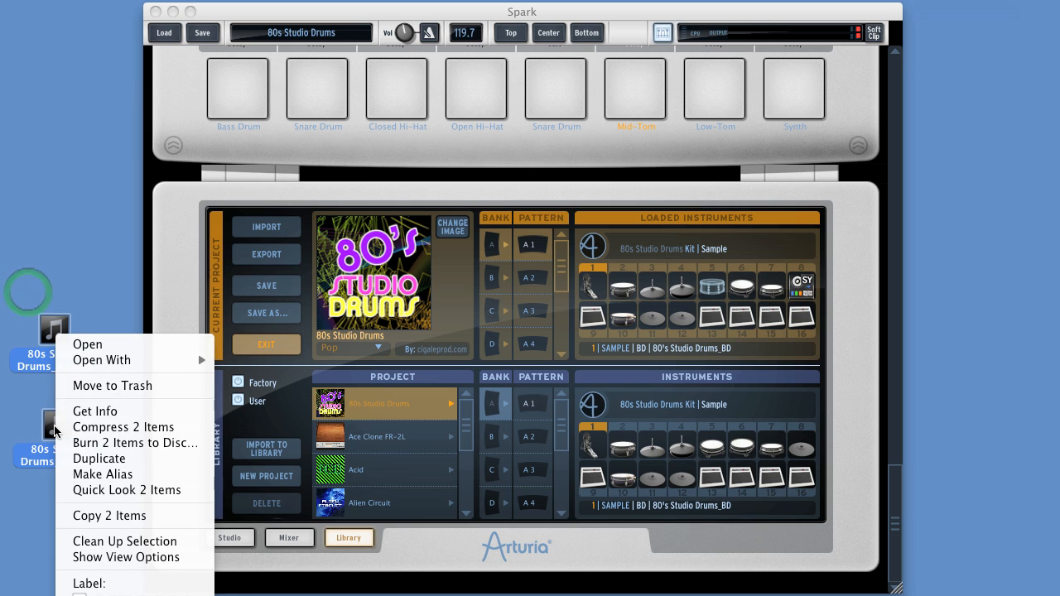
pyautogui.click(106, 386)
pyautogui.click(511, 32)
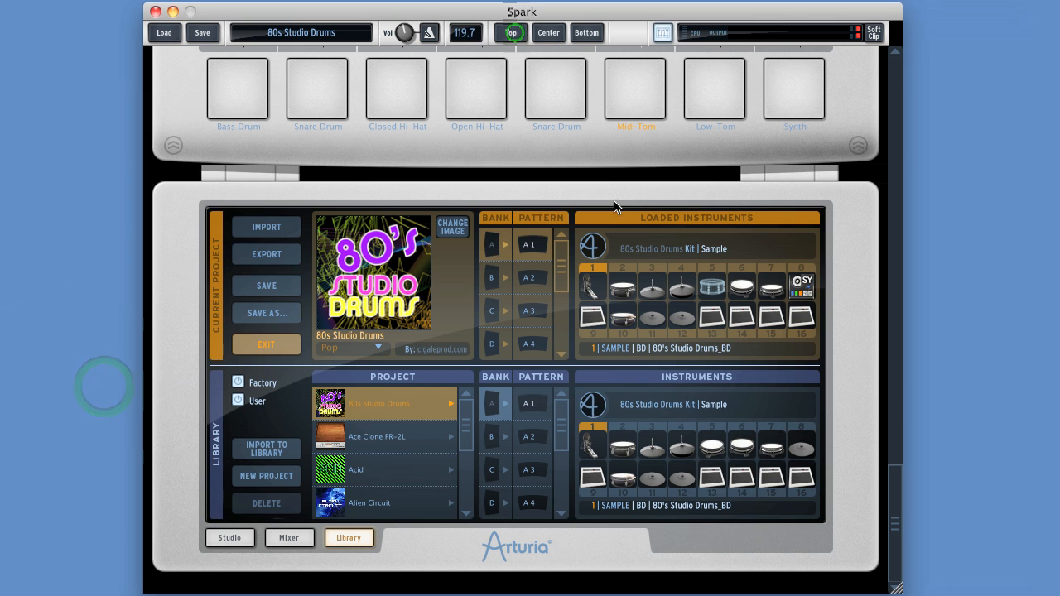